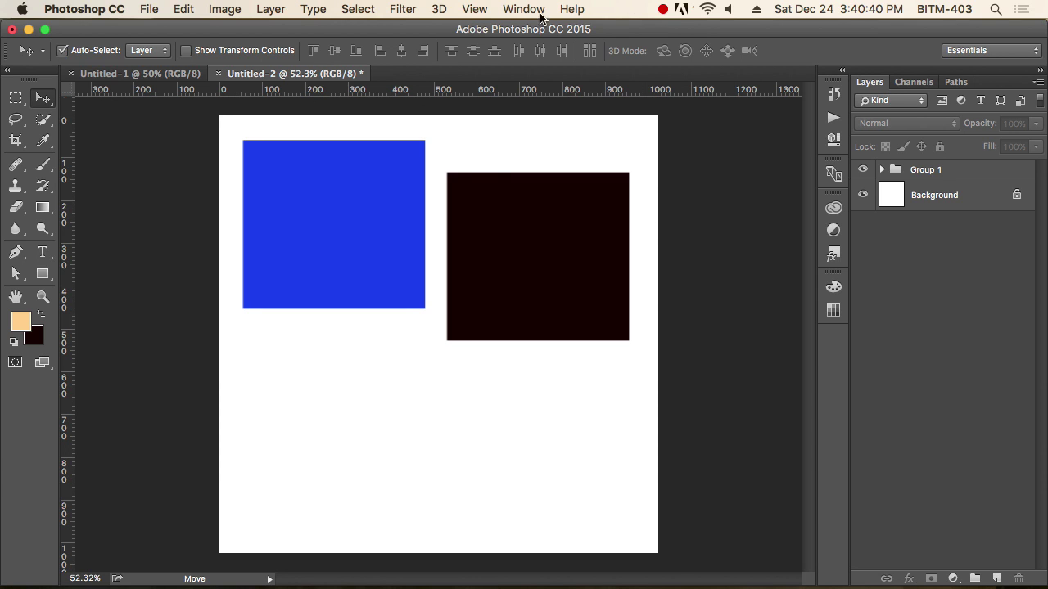
Show the Actions panel, extend its height to make room for more entries, and collapse it again.
click(508, 12)
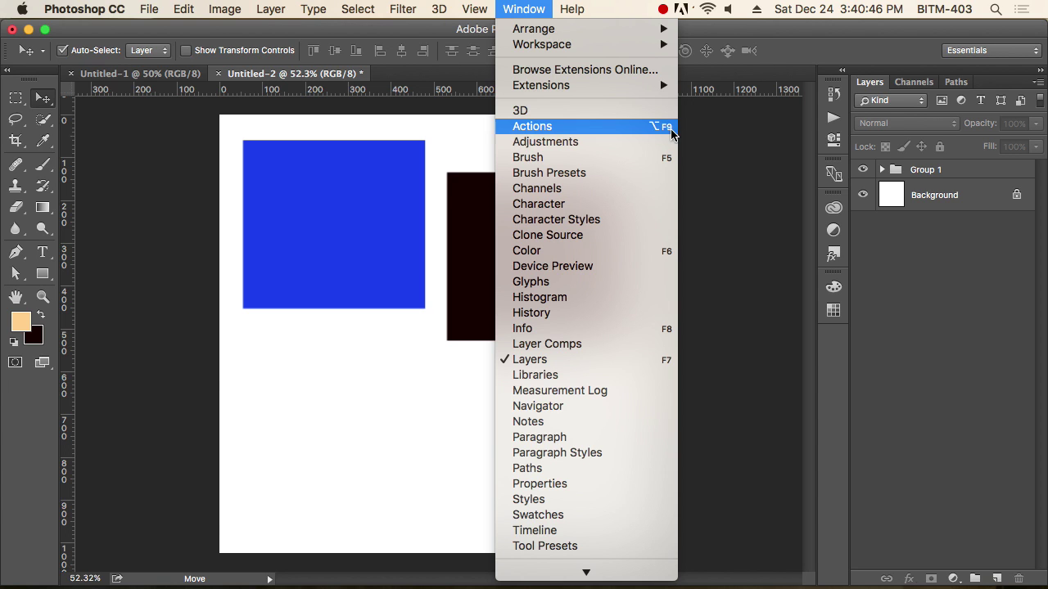
click(941, 277)
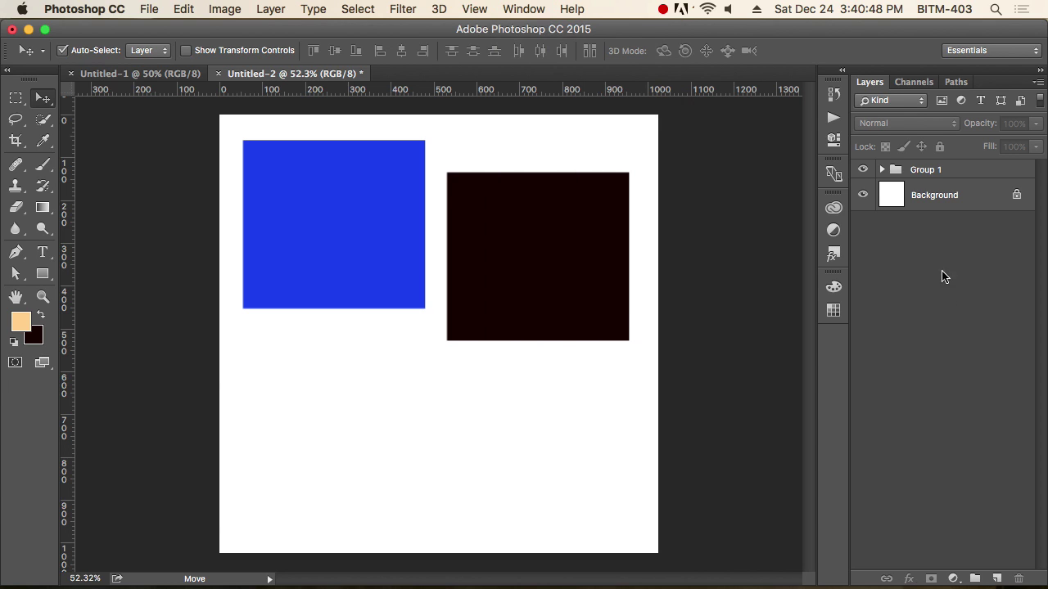
click(529, 10)
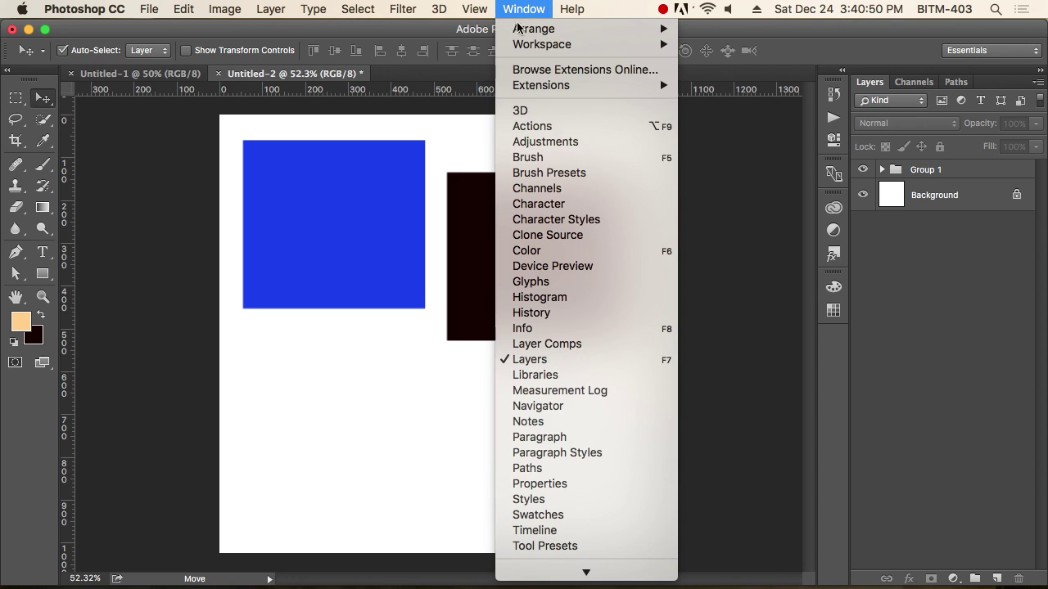
click(533, 138)
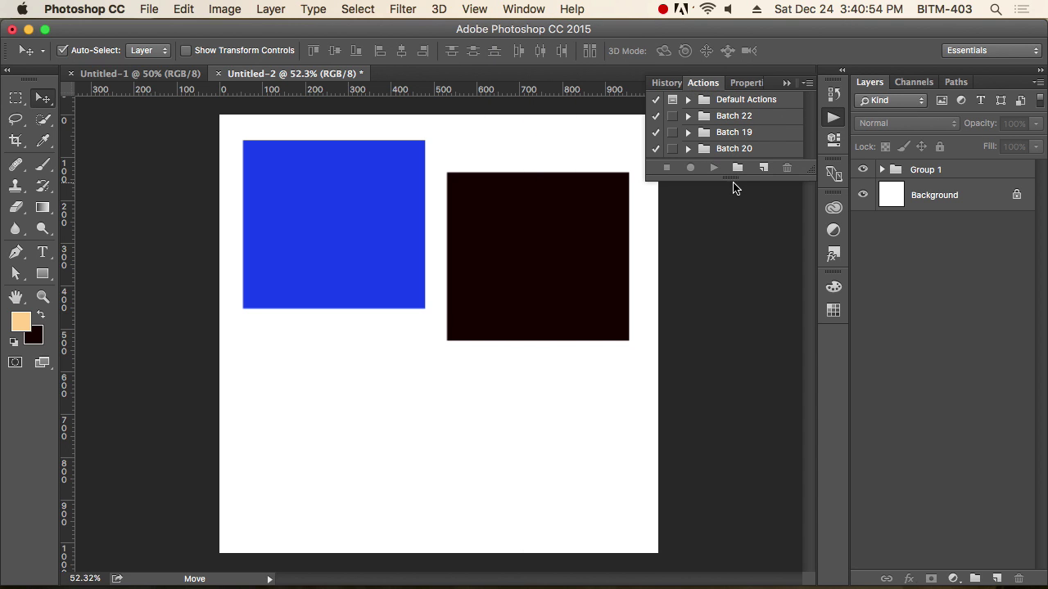
drag(733, 179, 734, 344)
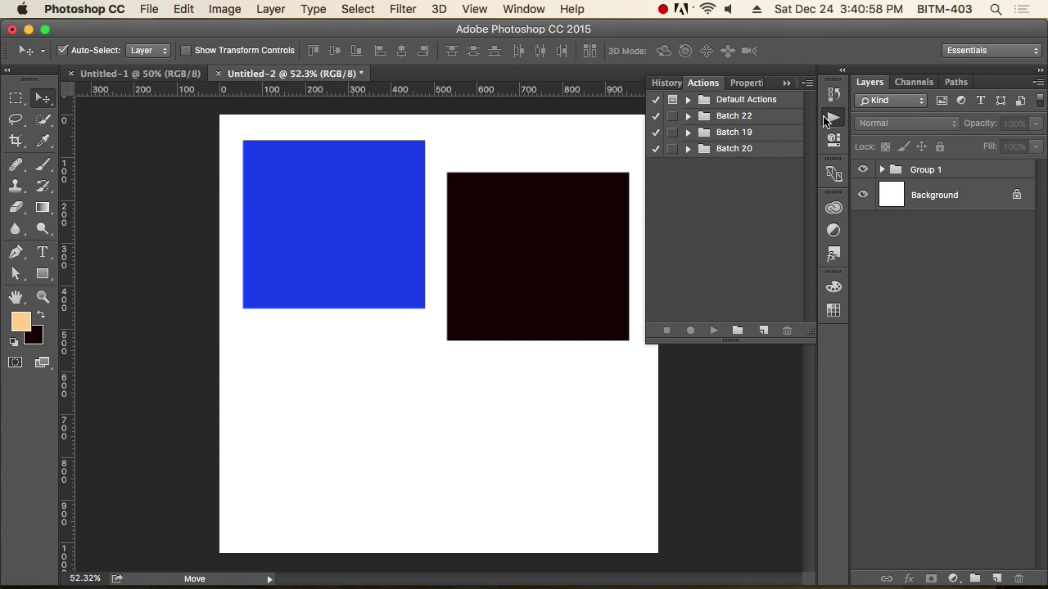
click(786, 85)
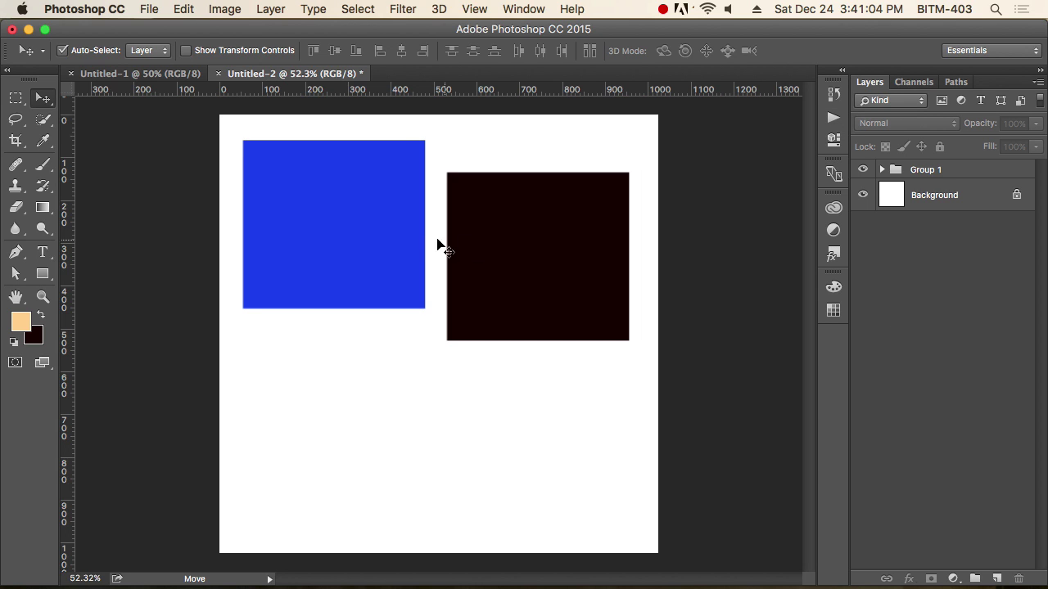
Move the blue rectangle toward the canvas's upper-left corner and the black rectangle toward its upper-right corner, then collapse Group 1.
mouse_move(353, 206)
mouse_down()
mouse_move(353, 215)
mouse_move(349, 196)
mouse_move(348, 206)
mouse_up()
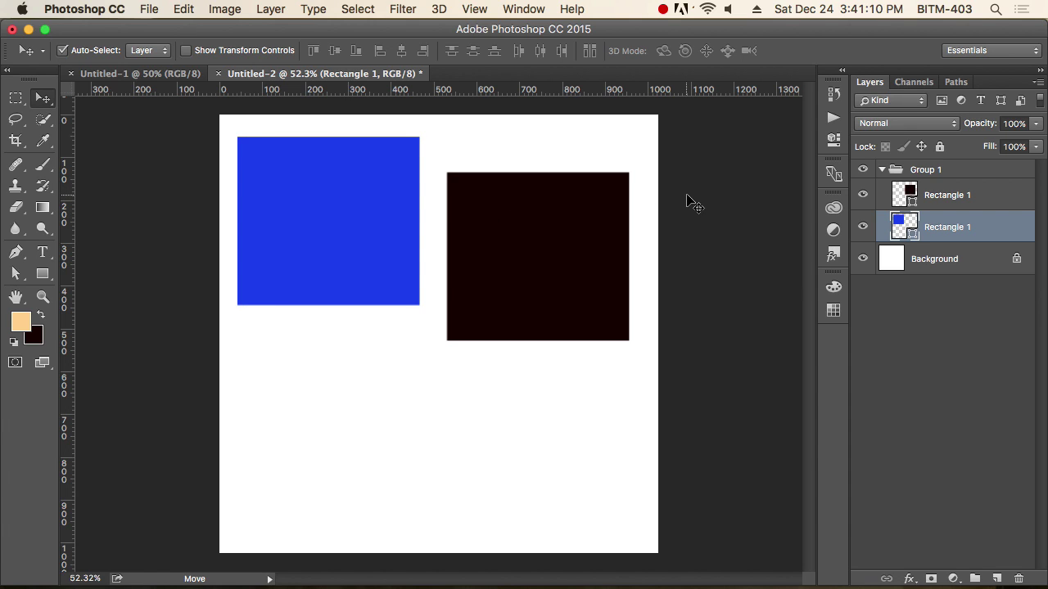
drag(362, 217, 357, 208)
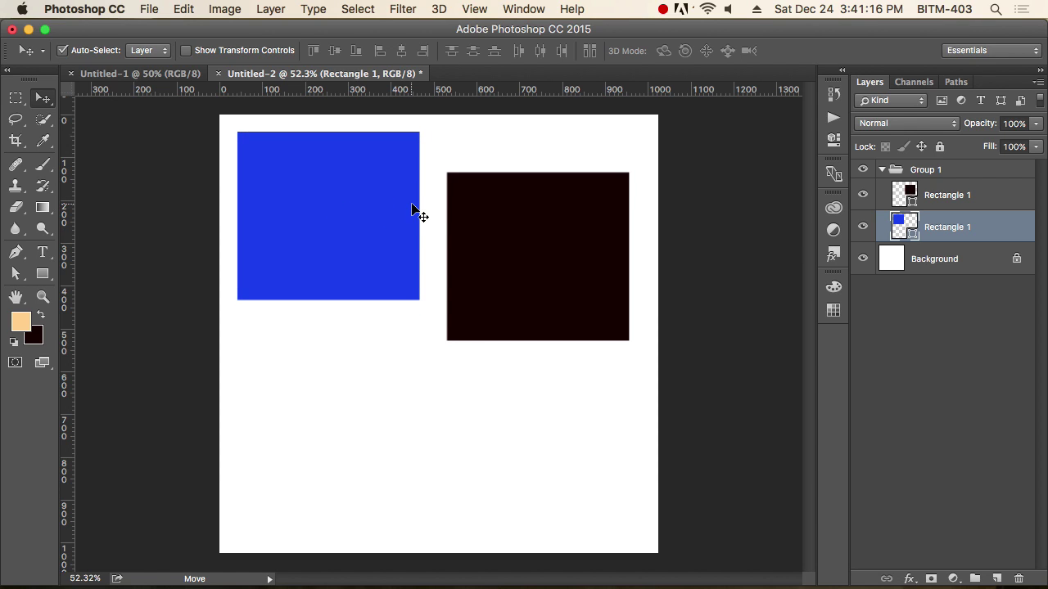
drag(602, 232, 613, 190)
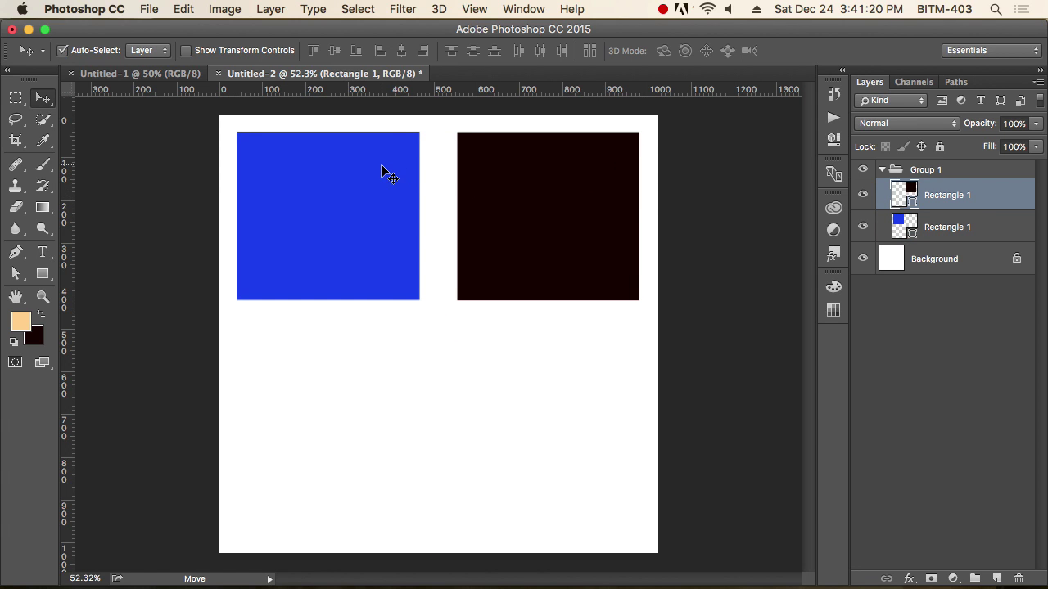
drag(384, 167, 379, 159)
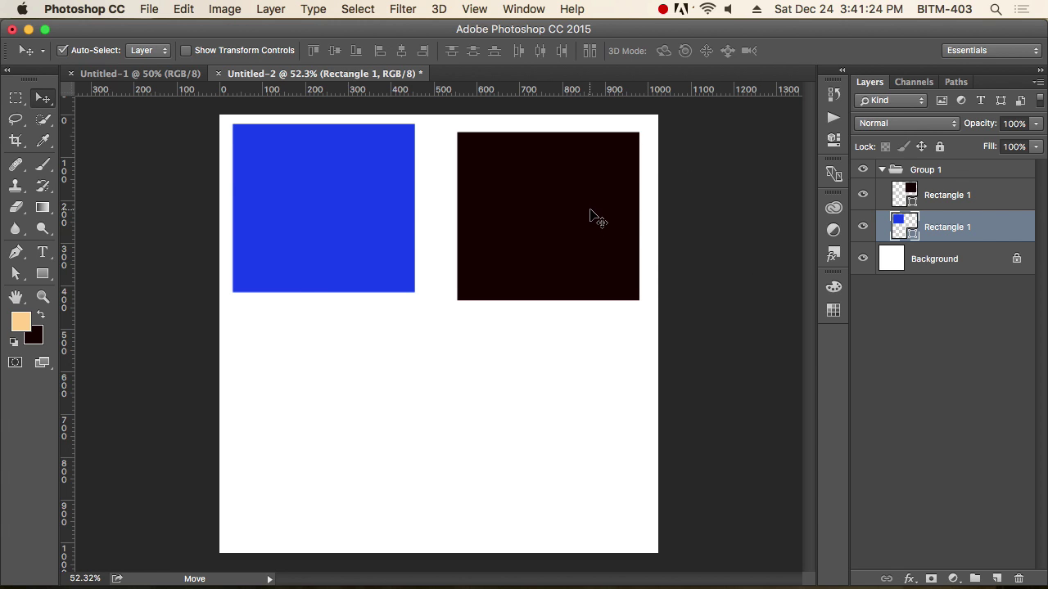
drag(592, 218, 586, 216)
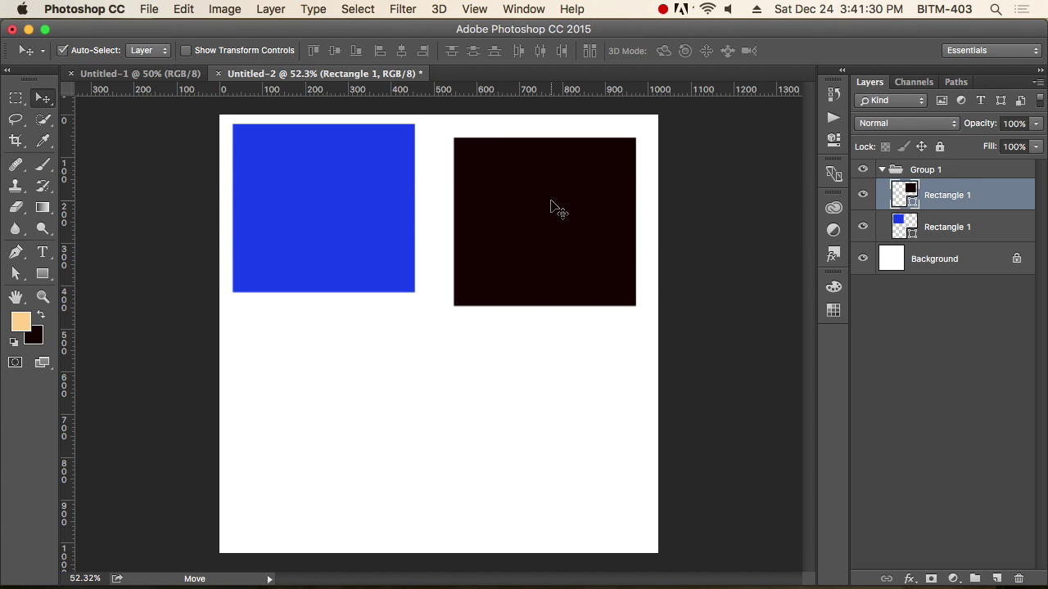
drag(573, 197, 576, 202)
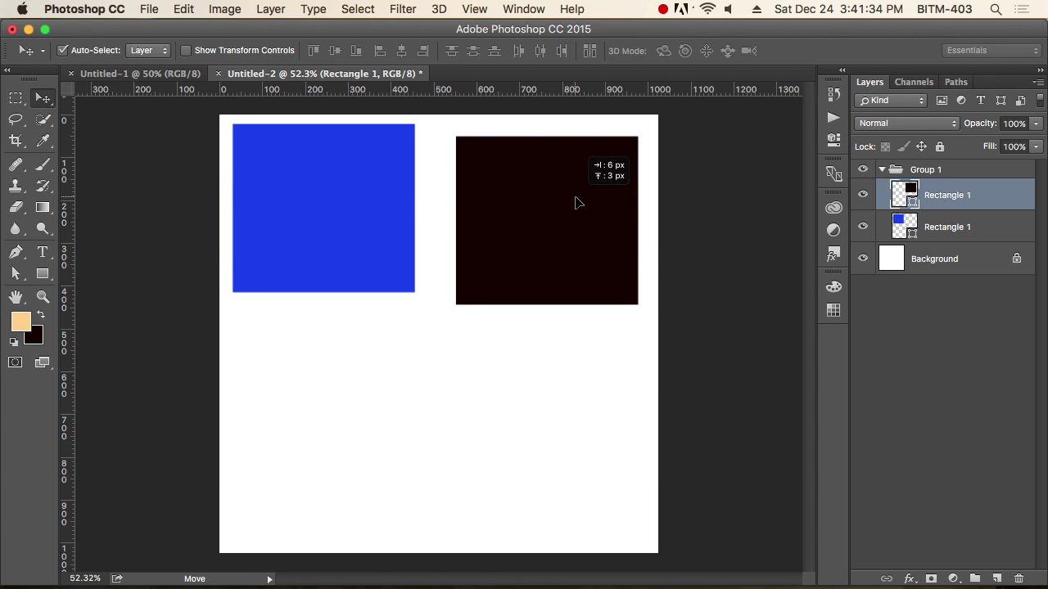
click(882, 170)
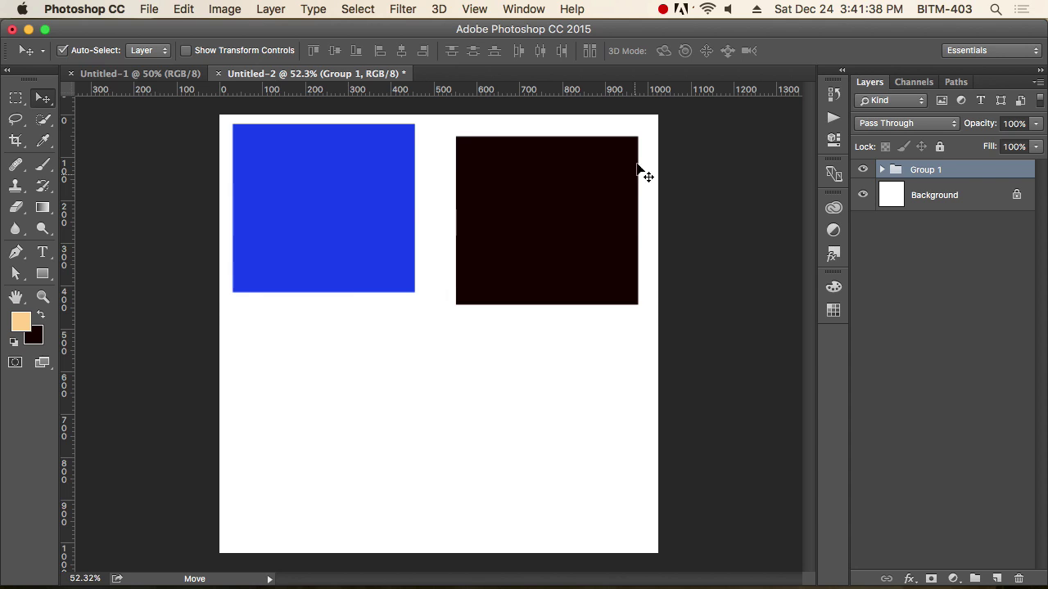
Reposition the black and blue rectangles side by side near the canvas's upper edge with their top edges level.
key(super+n)
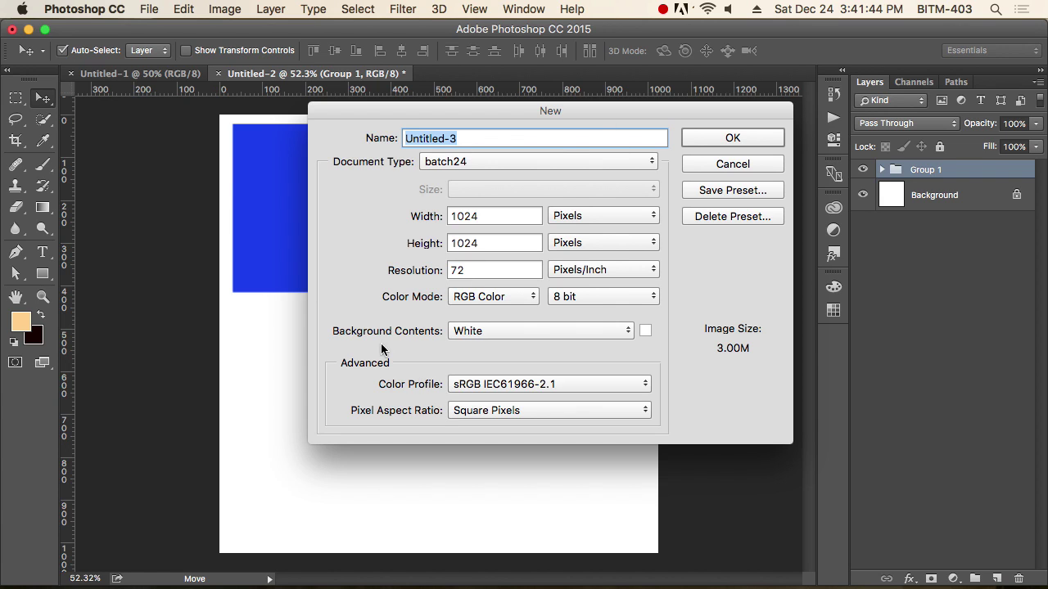
click(739, 162)
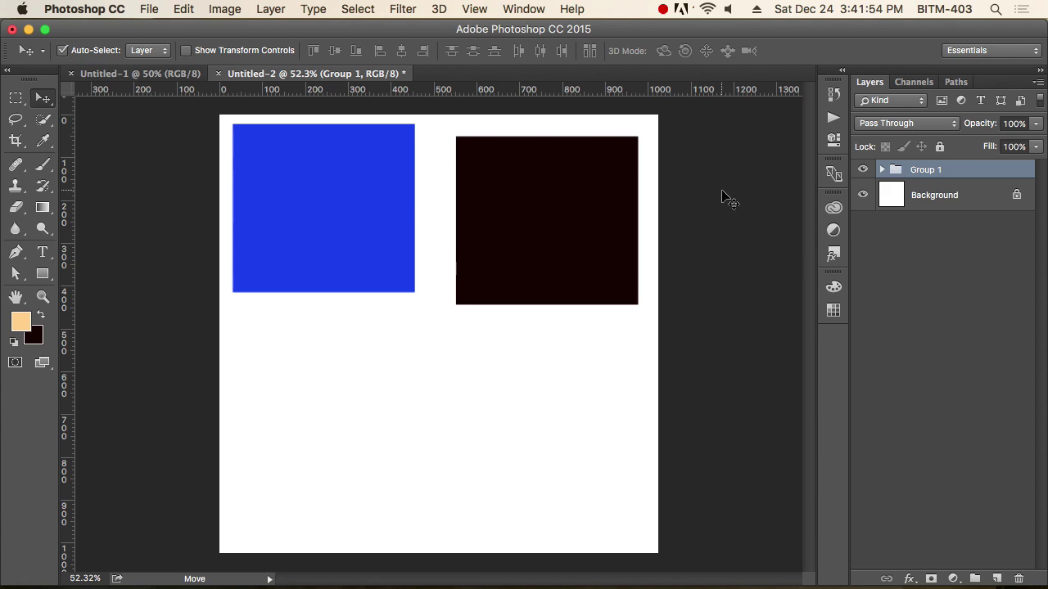
drag(510, 205, 514, 193)
drag(351, 165, 346, 173)
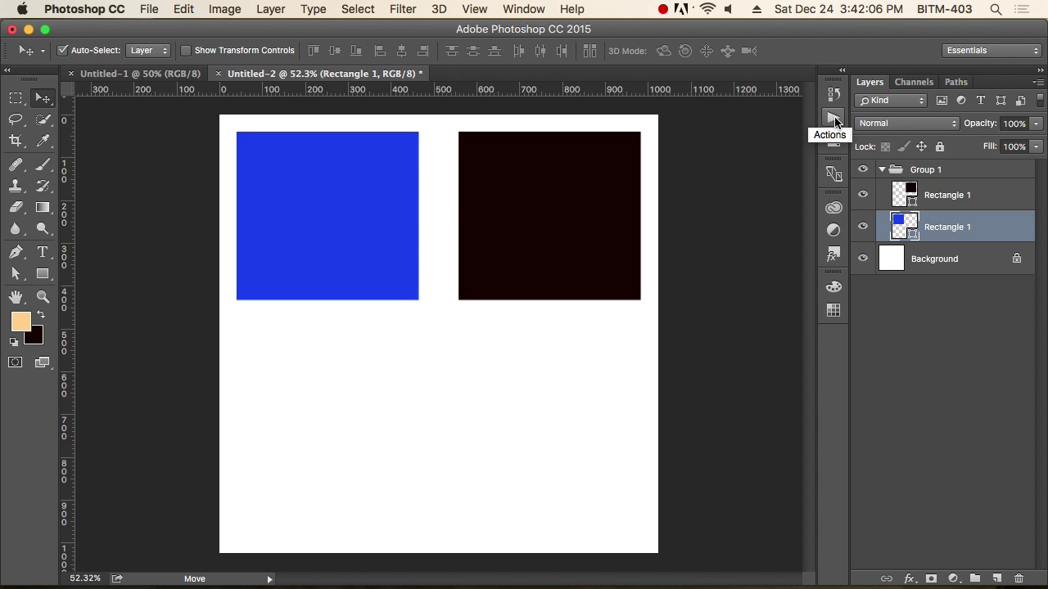
click(834, 120)
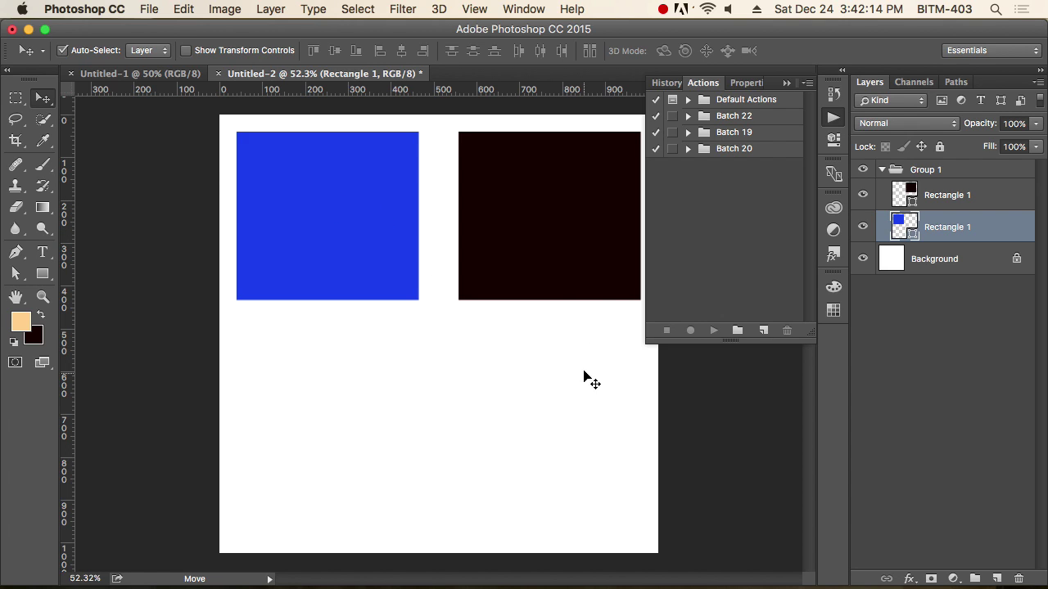
click(786, 83)
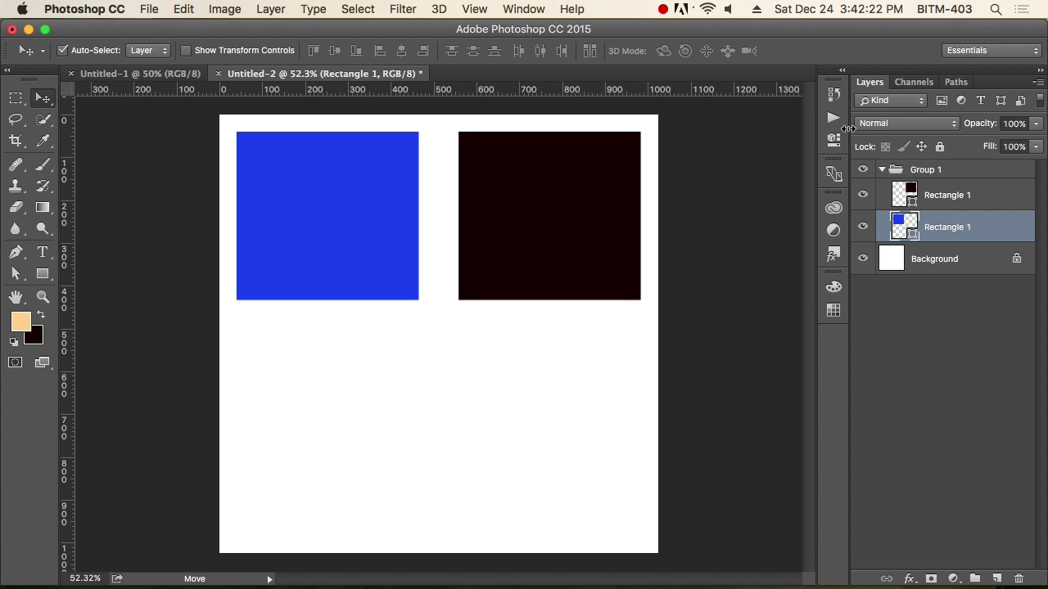
click(835, 120)
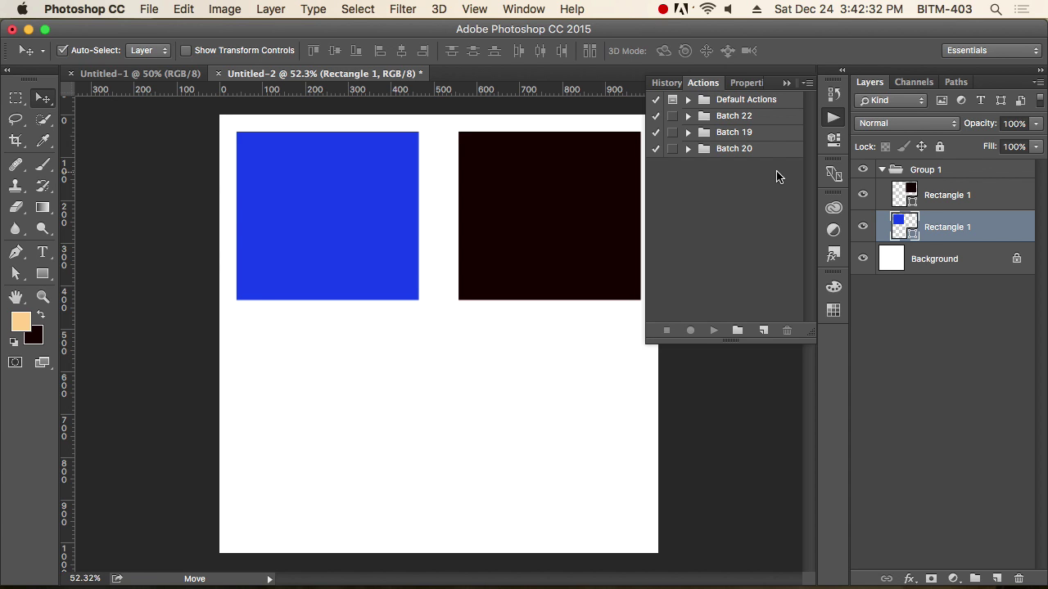
click(787, 83)
Shift the black rectangle slightly lower on the canvas and nudge the blue rectangle so the two top edges are offset.
mouse_move(525, 211)
mouse_down()
mouse_move(514, 243)
mouse_move(517, 223)
mouse_up()
drag(368, 190, 368, 202)
mouse_move(481, 215)
mouse_down()
mouse_move(492, 215)
mouse_move(486, 226)
mouse_up()
drag(368, 189, 365, 174)
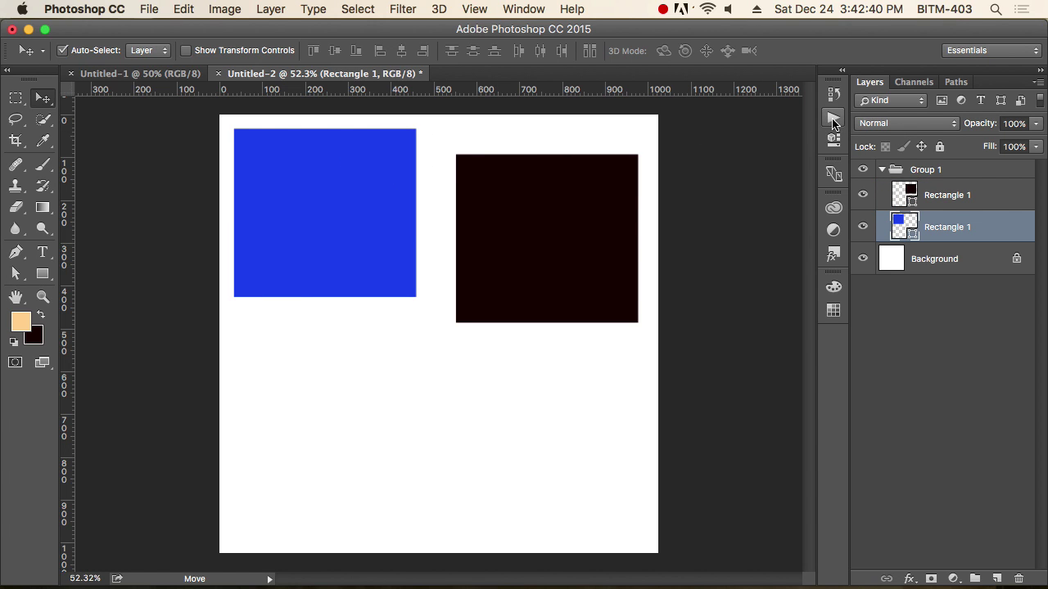
Open the Actions panel and look through the actions contained in the Default Actions set.
click(833, 119)
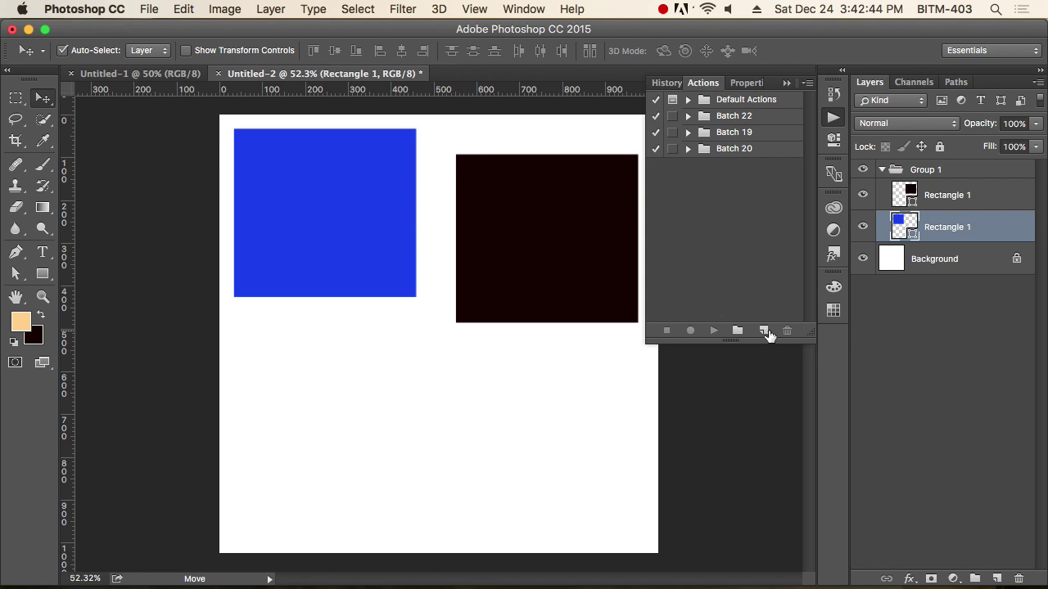
click(740, 100)
click(688, 99)
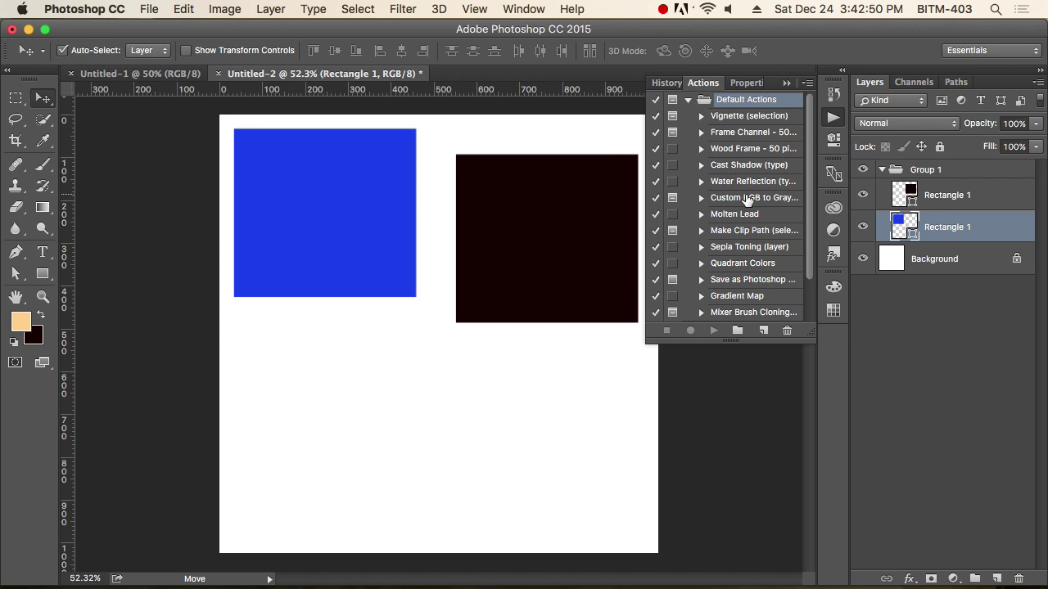
scroll(747, 199, down, 3)
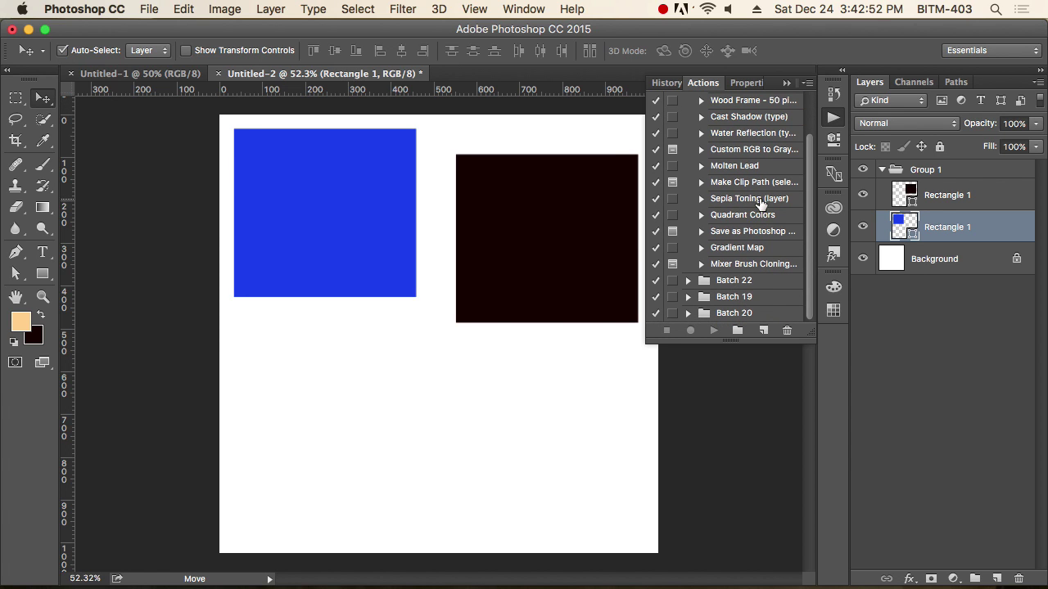
scroll(760, 204, up, 3)
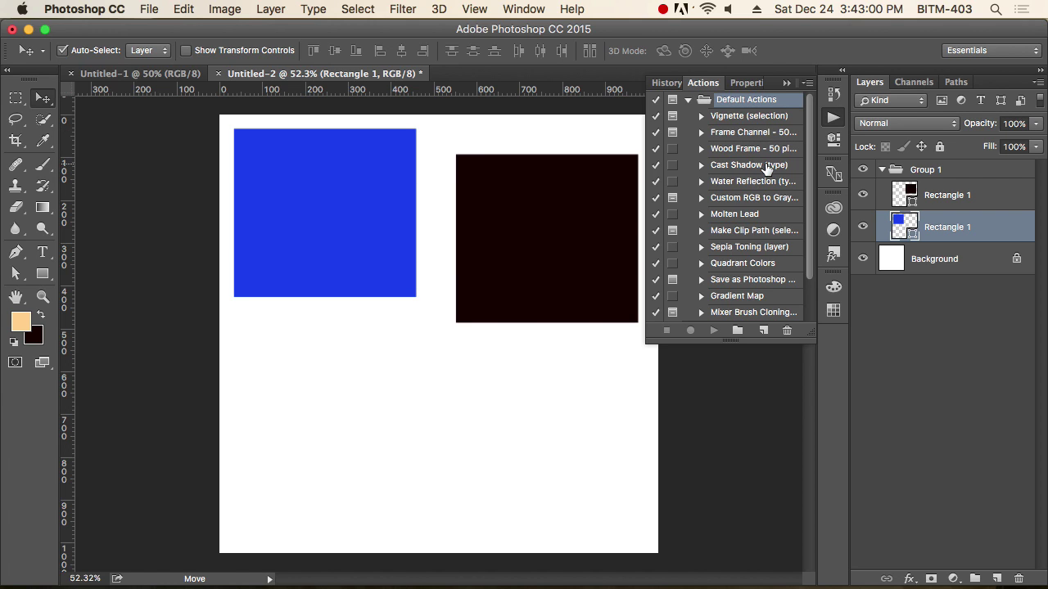
click(767, 168)
click(768, 184)
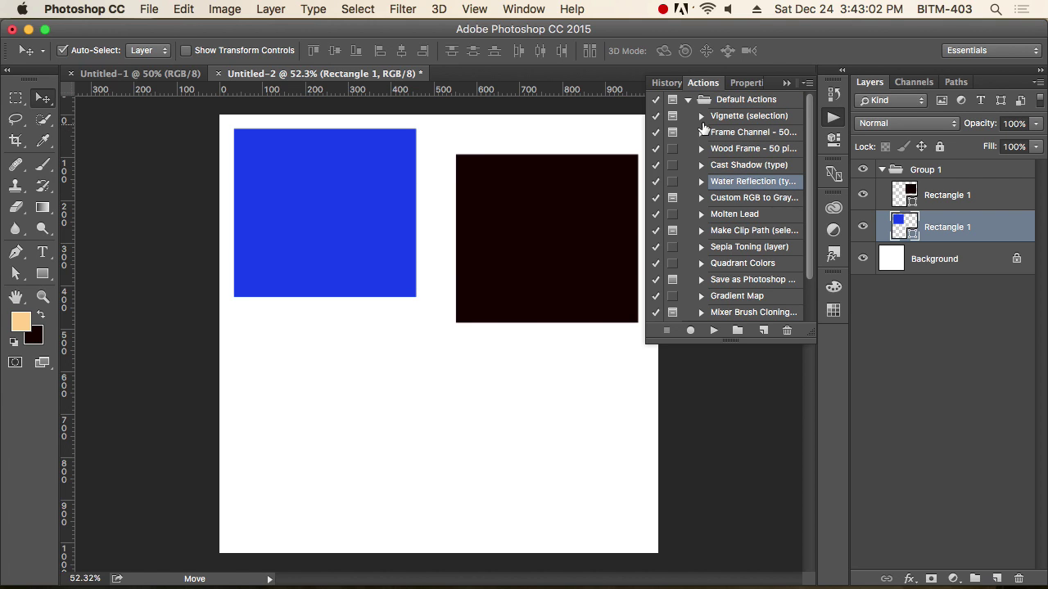
click(688, 100)
click(776, 101)
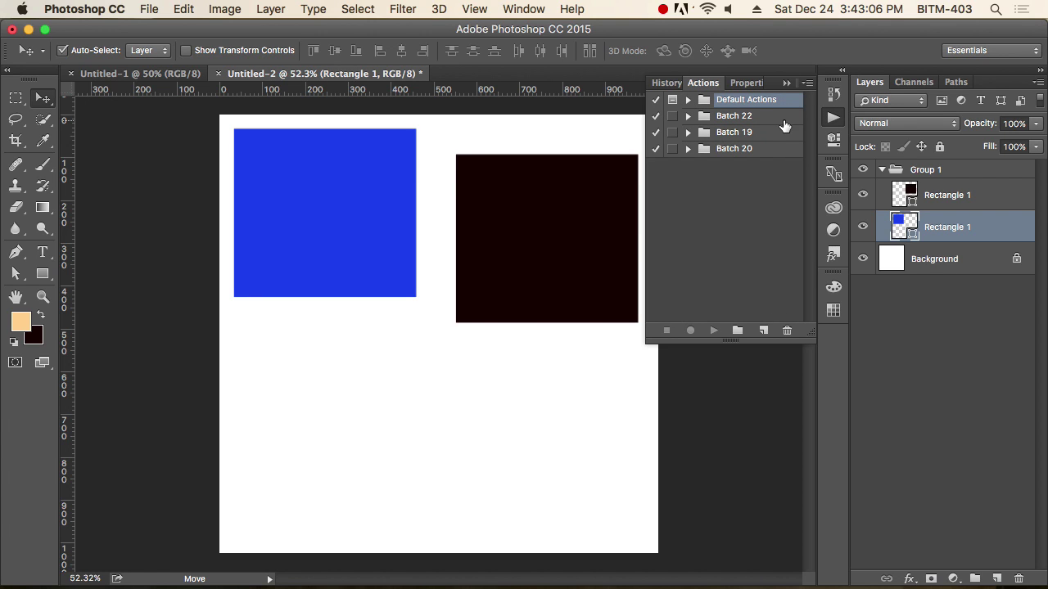
Look over the custom action sets Batch 22, Batch 19 and Batch 20.
click(732, 116)
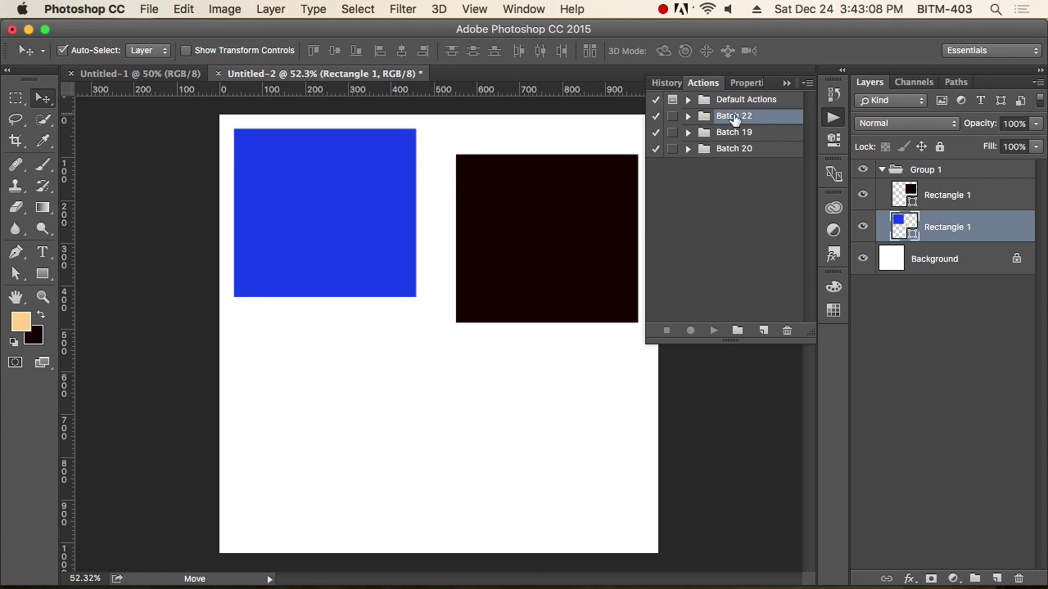
click(748, 131)
click(768, 149)
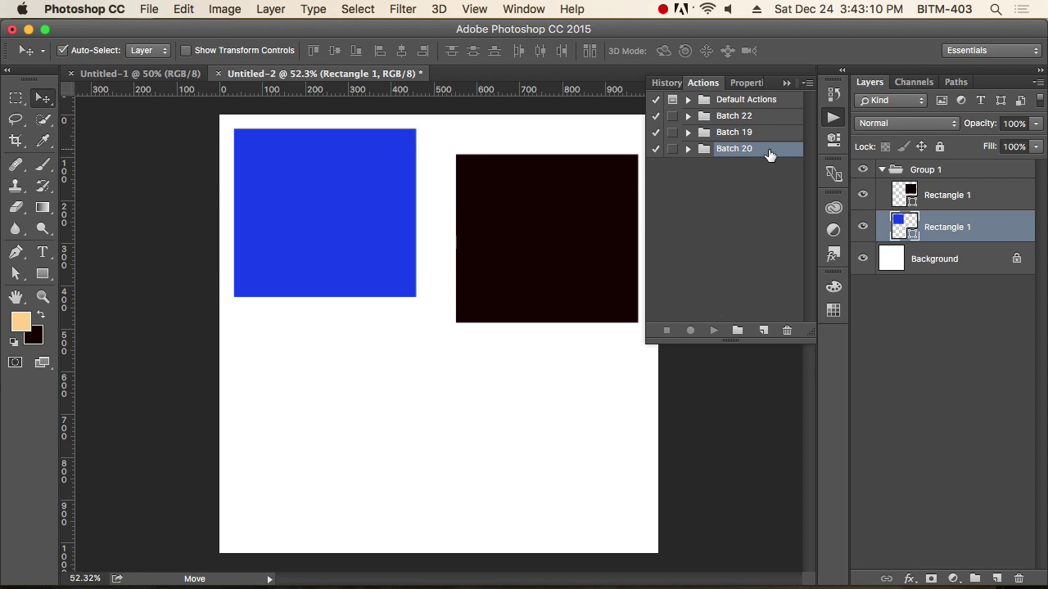
click(714, 205)
Expand the Default Actions set, review its actions one by one from Vignette to Molten Lead, and collapse it.
click(766, 102)
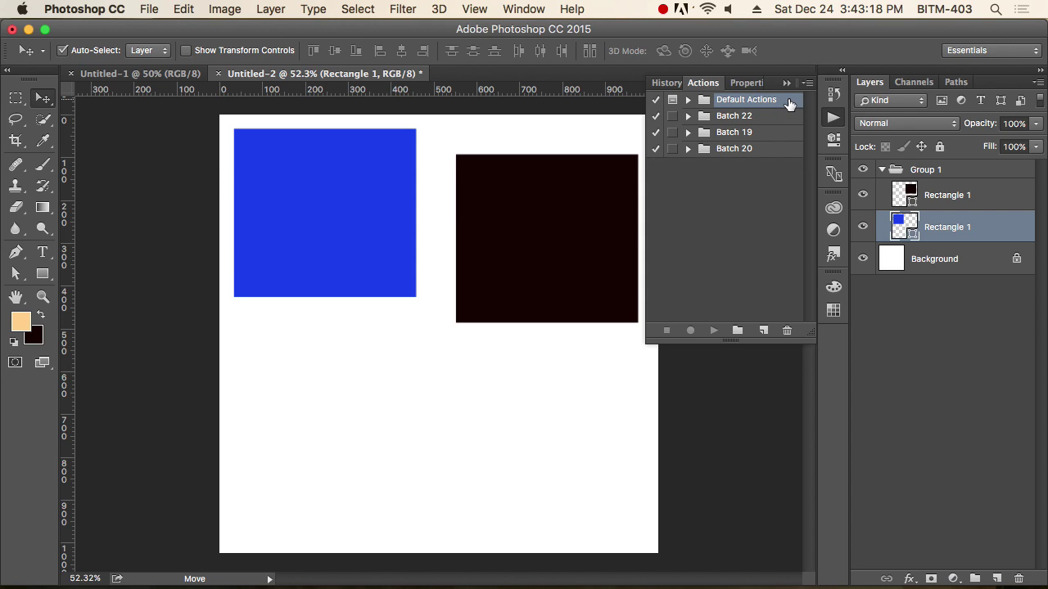
click(688, 100)
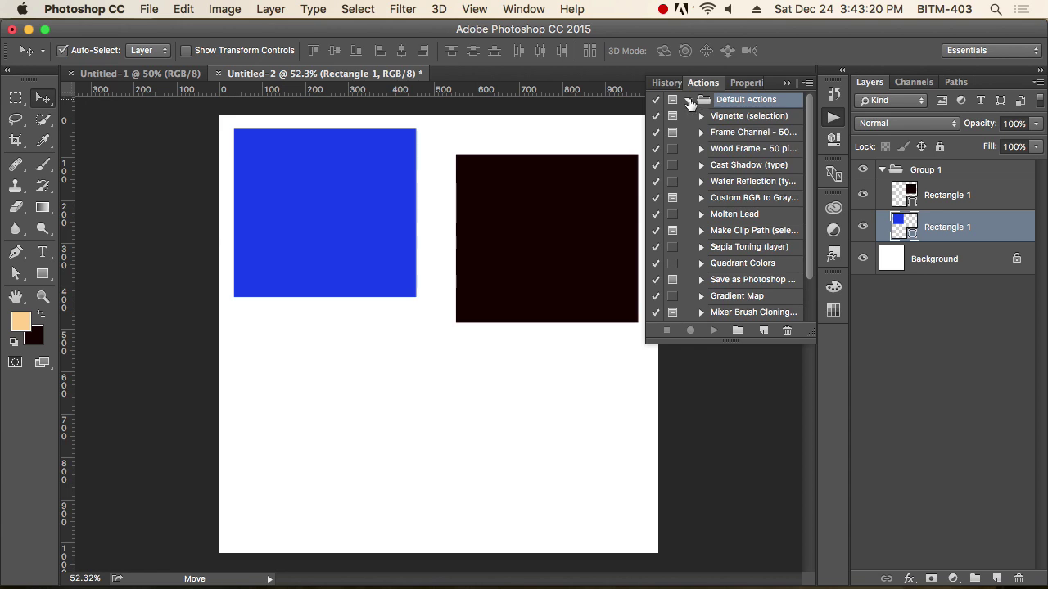
click(756, 119)
click(751, 132)
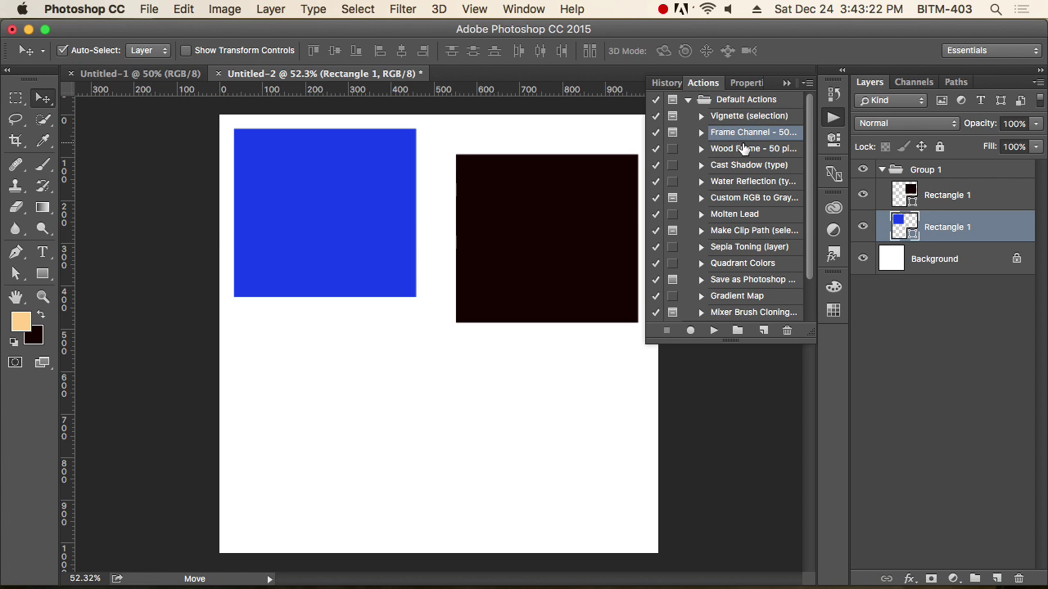
click(744, 148)
click(741, 166)
click(741, 182)
click(737, 199)
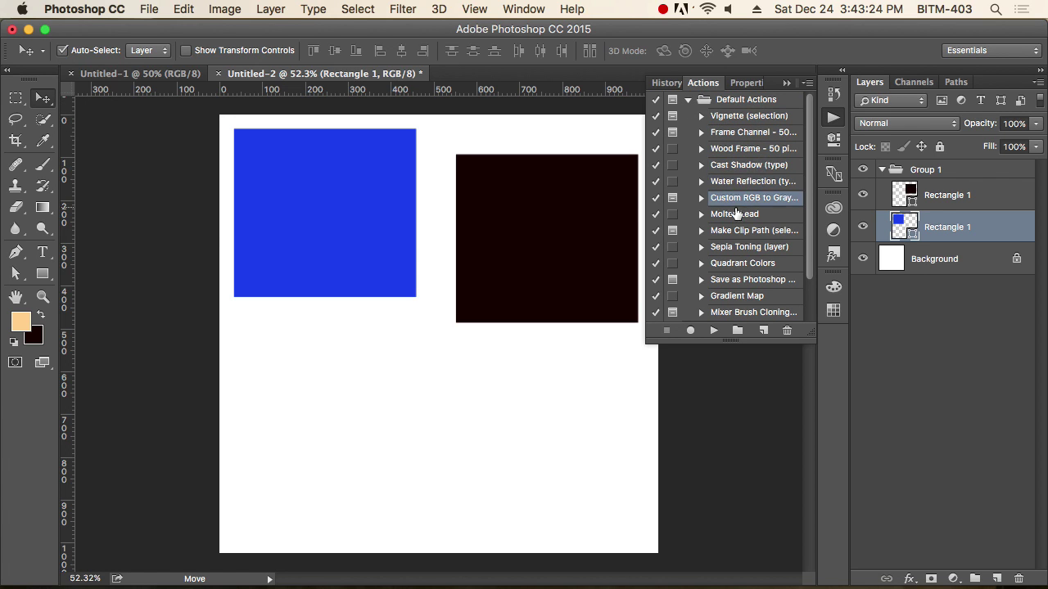
click(736, 215)
click(689, 100)
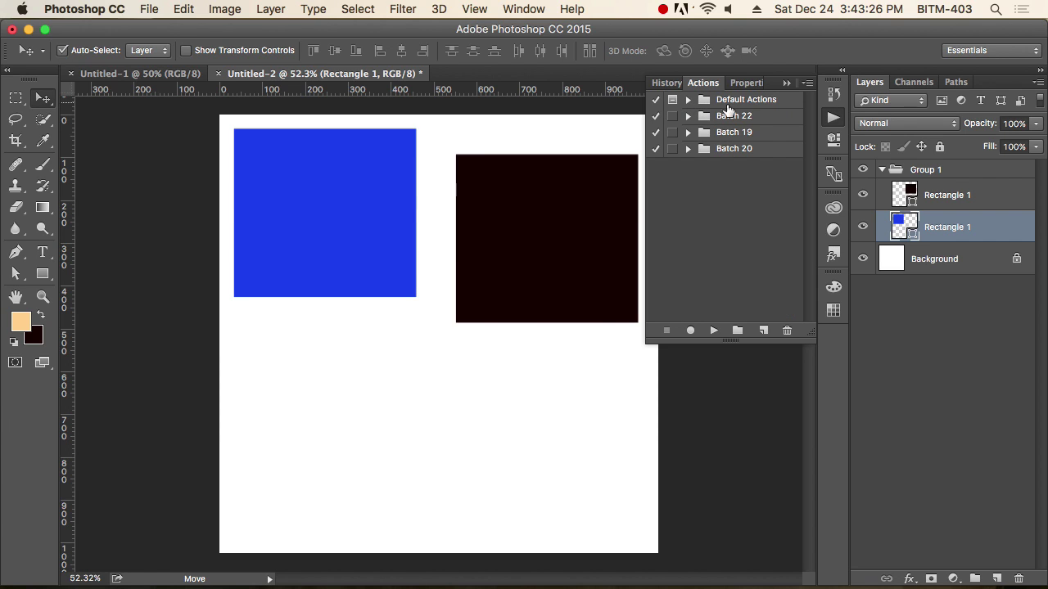
Go through the Batch 22 and Batch 19 action sets again and end on Batch 20.
click(743, 117)
click(741, 134)
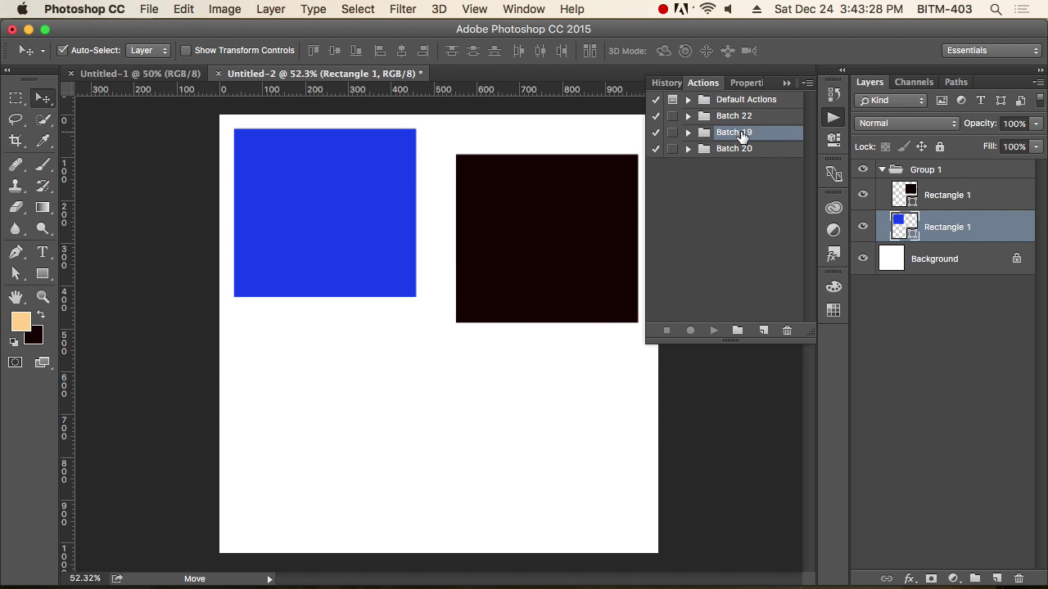
click(743, 150)
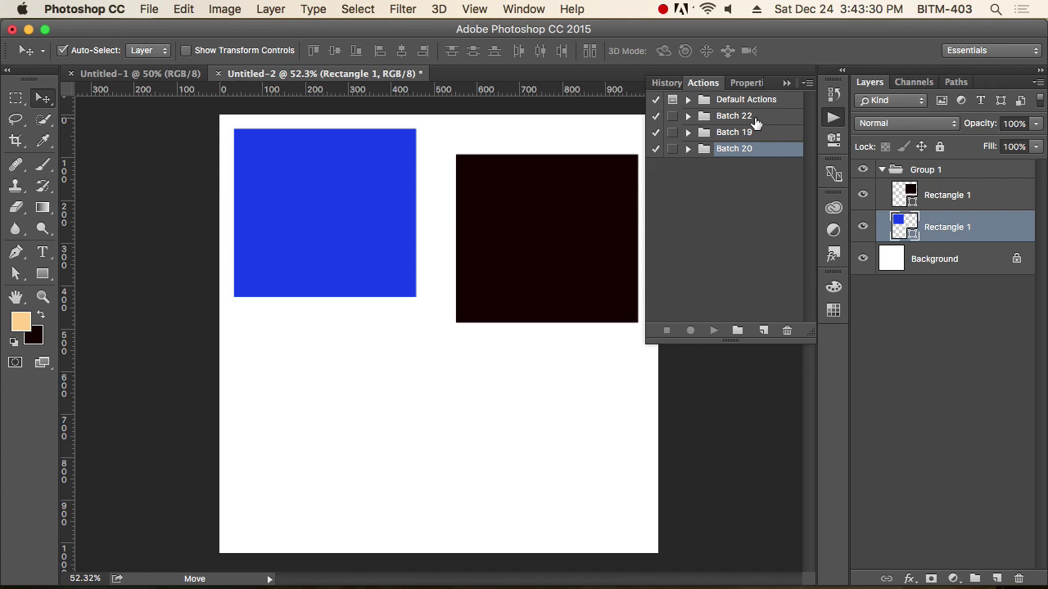
Examine the action contained in the Batch 20 set, then collapse the set and clear the selection.
click(688, 148)
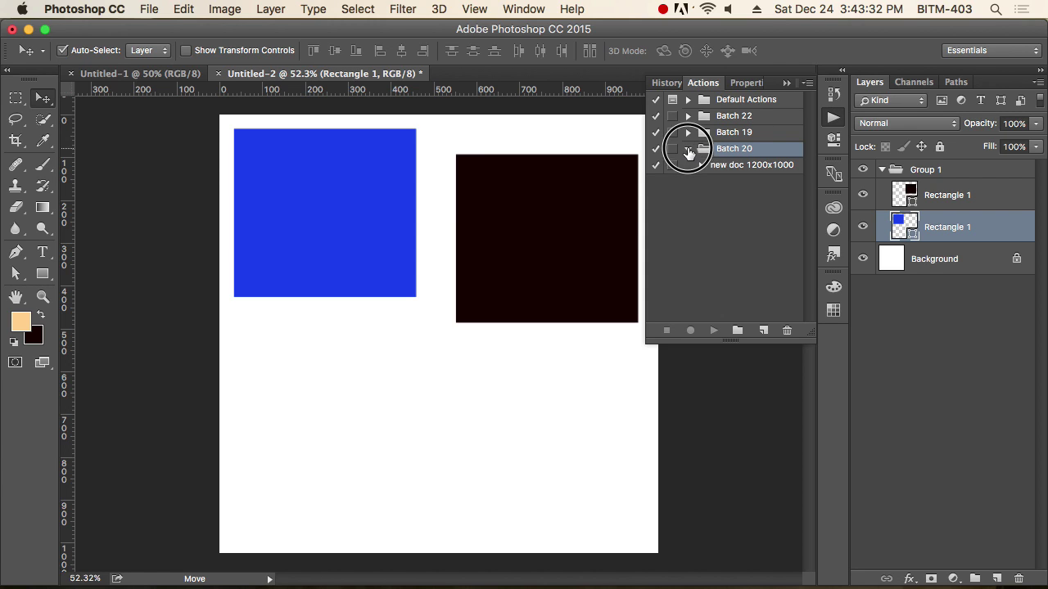
click(756, 167)
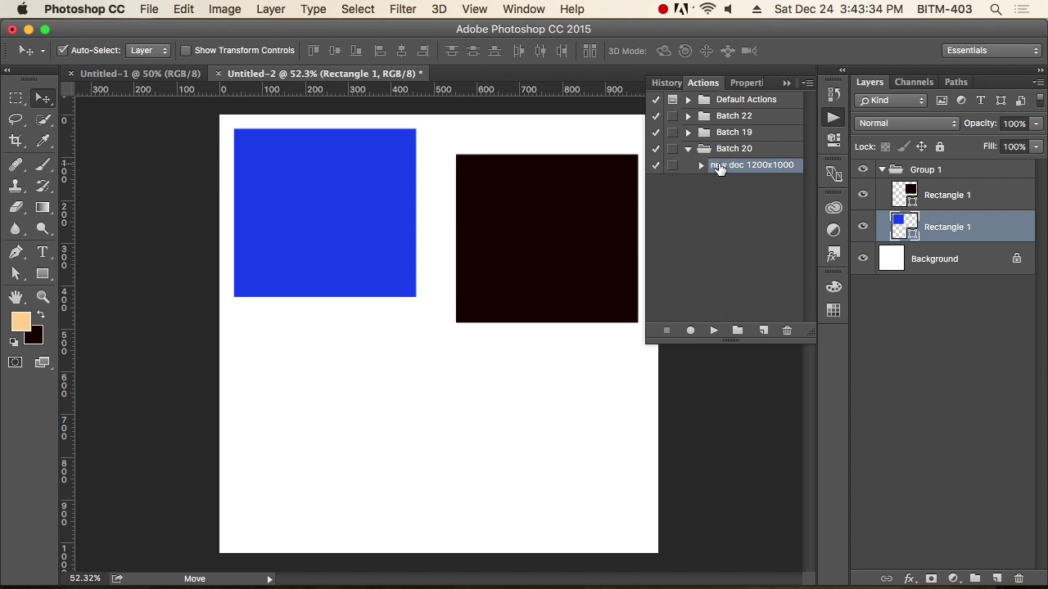
click(688, 148)
click(757, 150)
click(778, 242)
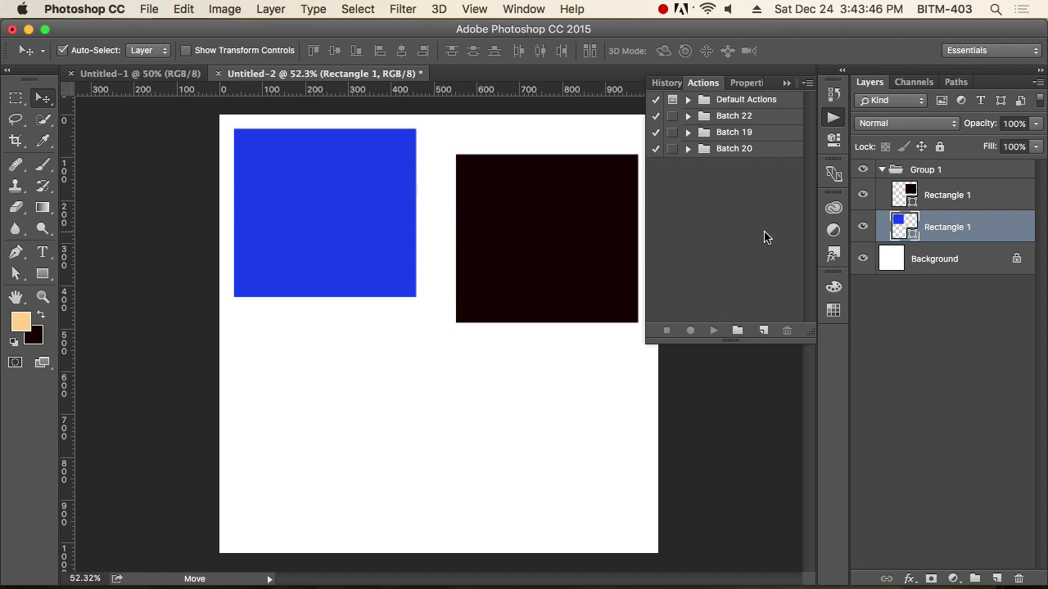
Create a new action set named Batch 24.
click(738, 332)
click(738, 332)
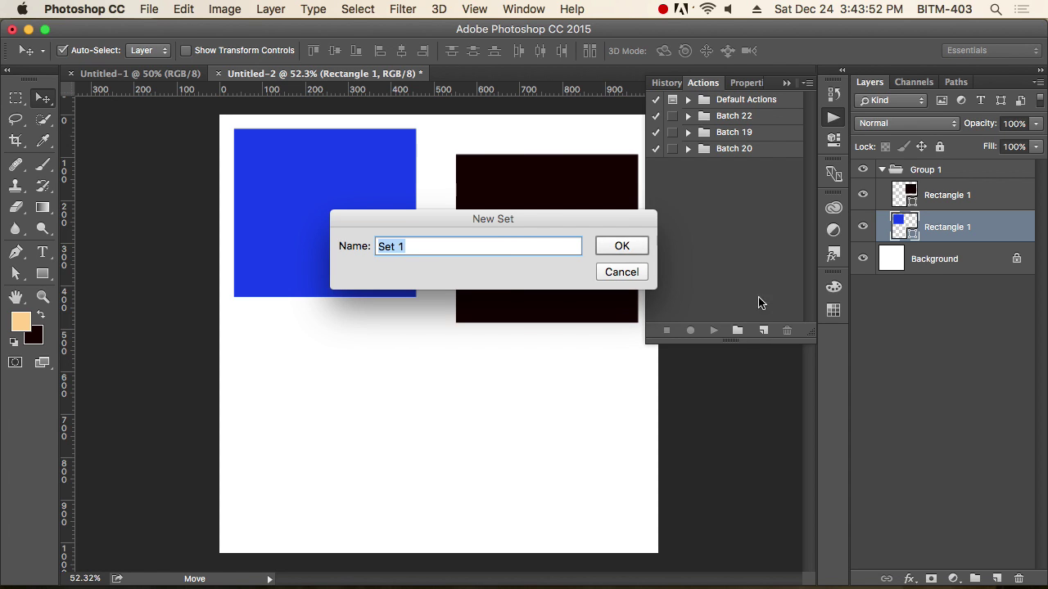
drag(530, 225, 526, 177)
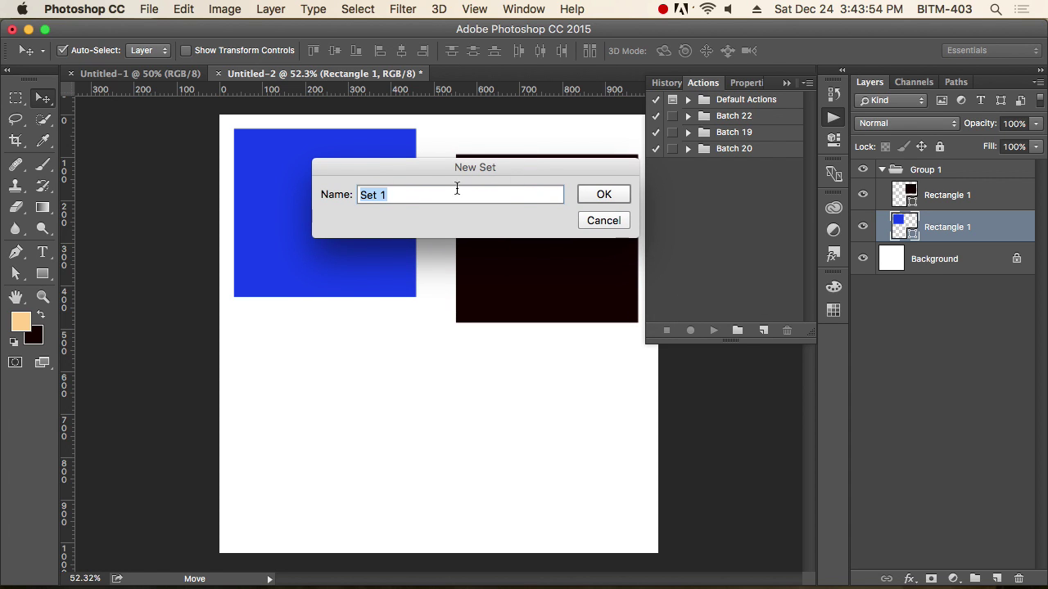
drag(421, 172, 403, 181)
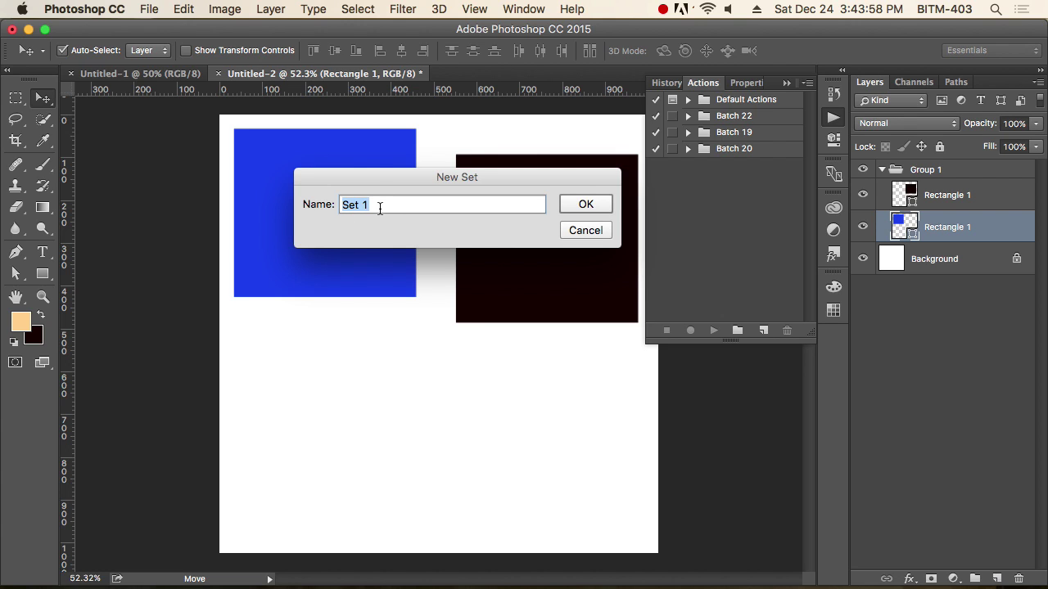
drag(380, 208, 301, 208)
text(Batch 24)
click(595, 210)
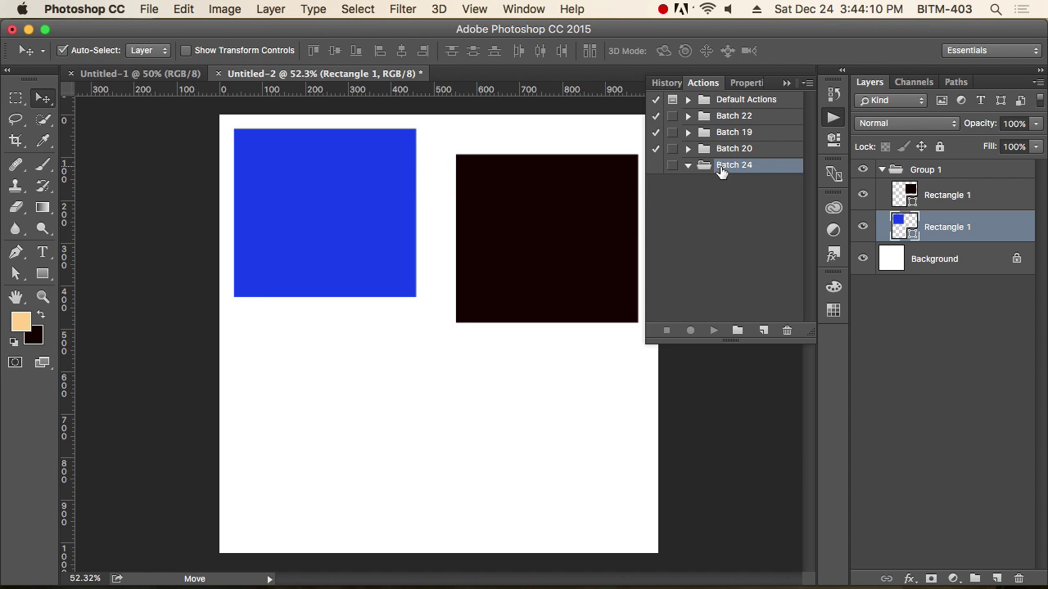
Set up a new action named "new" in the Batch 24 set.
click(764, 331)
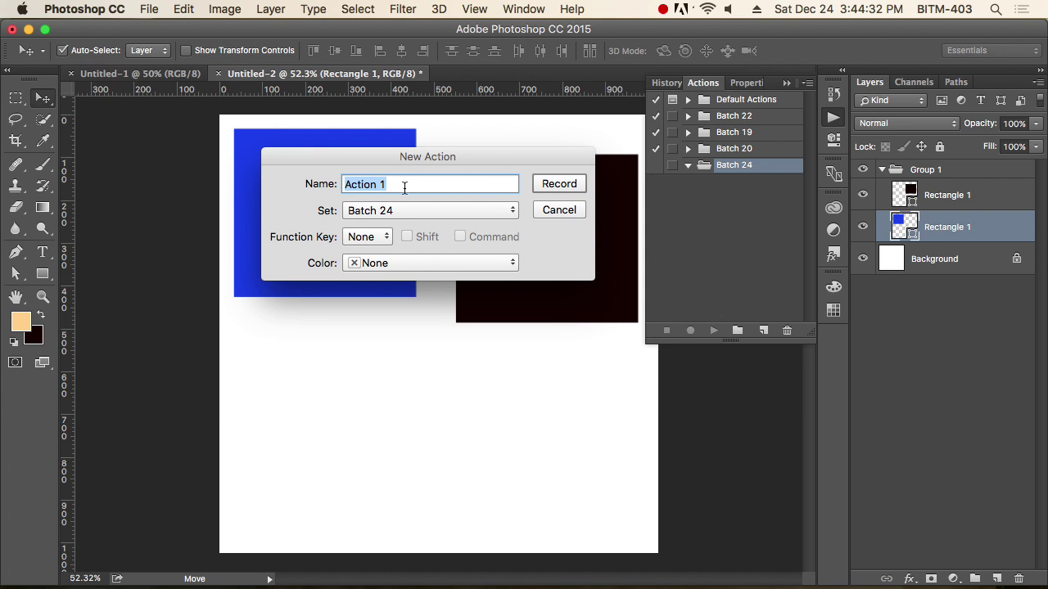
text(new)
click(485, 210)
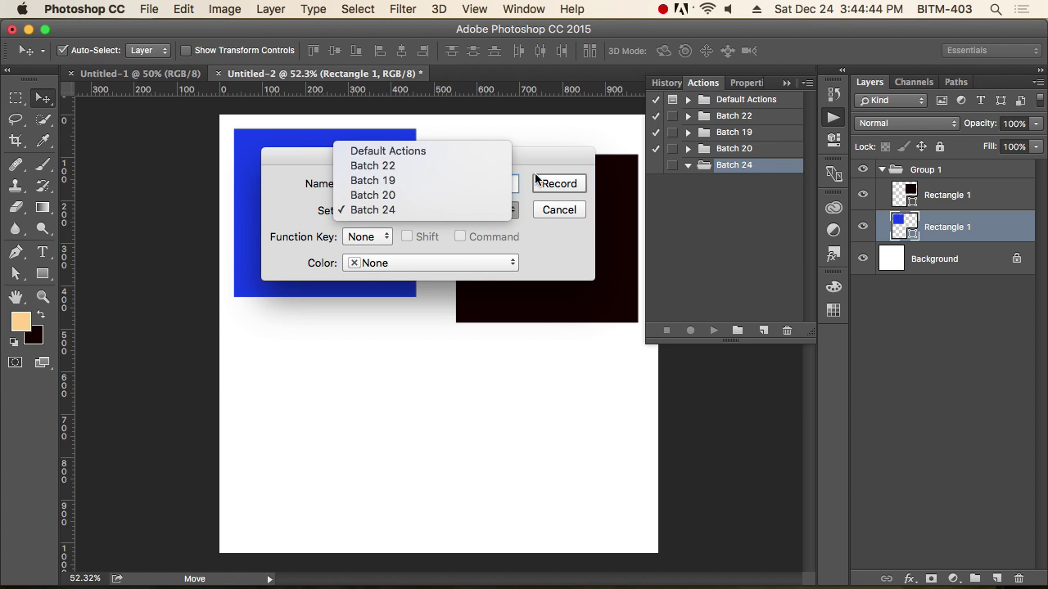
click(410, 209)
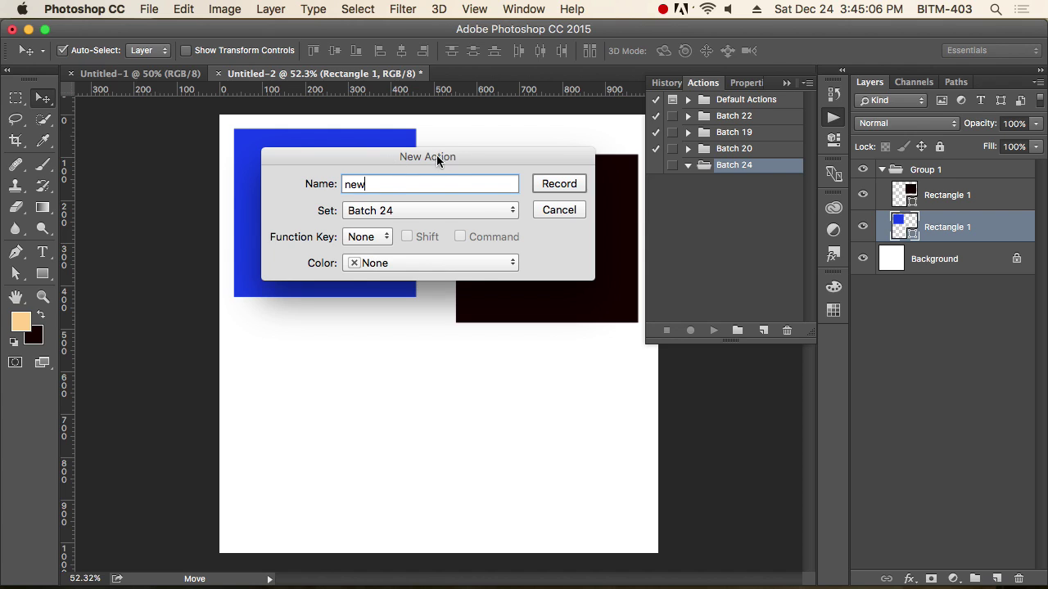
Assign function key F3 with Shift and Command and the color Red to the new action, and begin recording it.
click(387, 237)
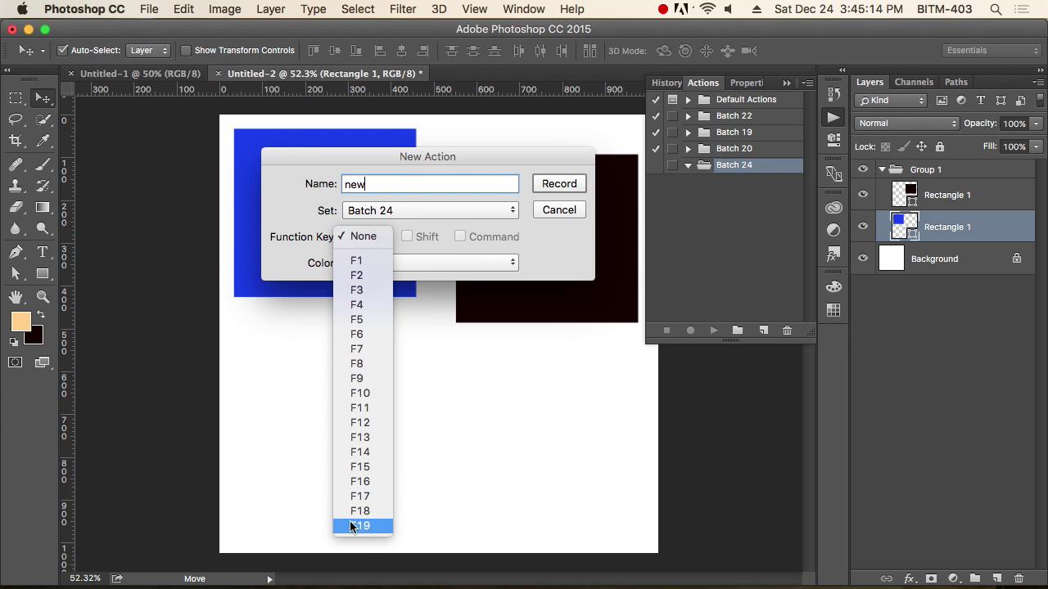
click(361, 291)
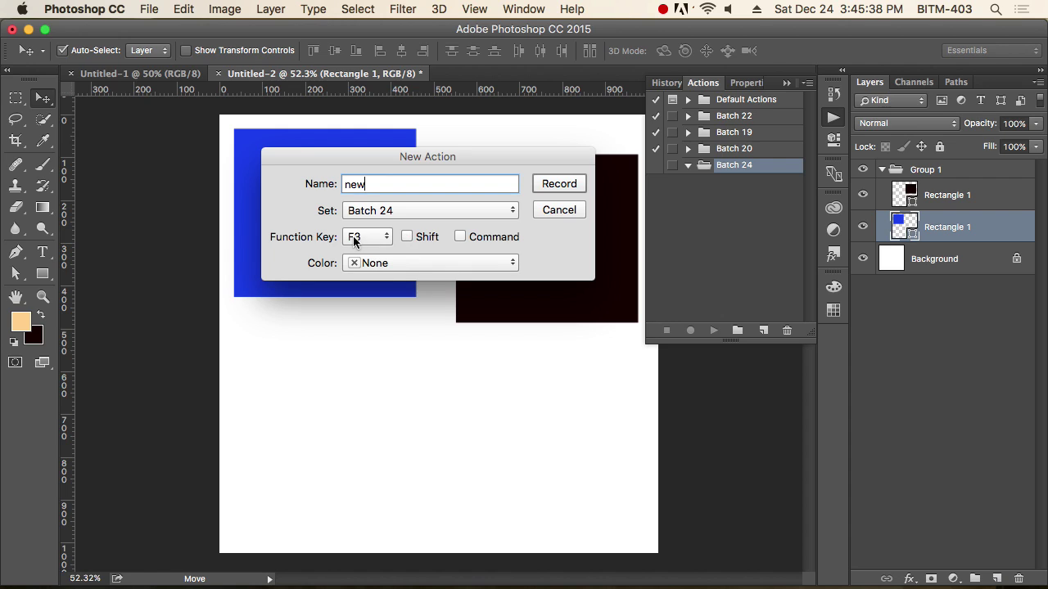
click(407, 236)
drag(523, 158, 533, 136)
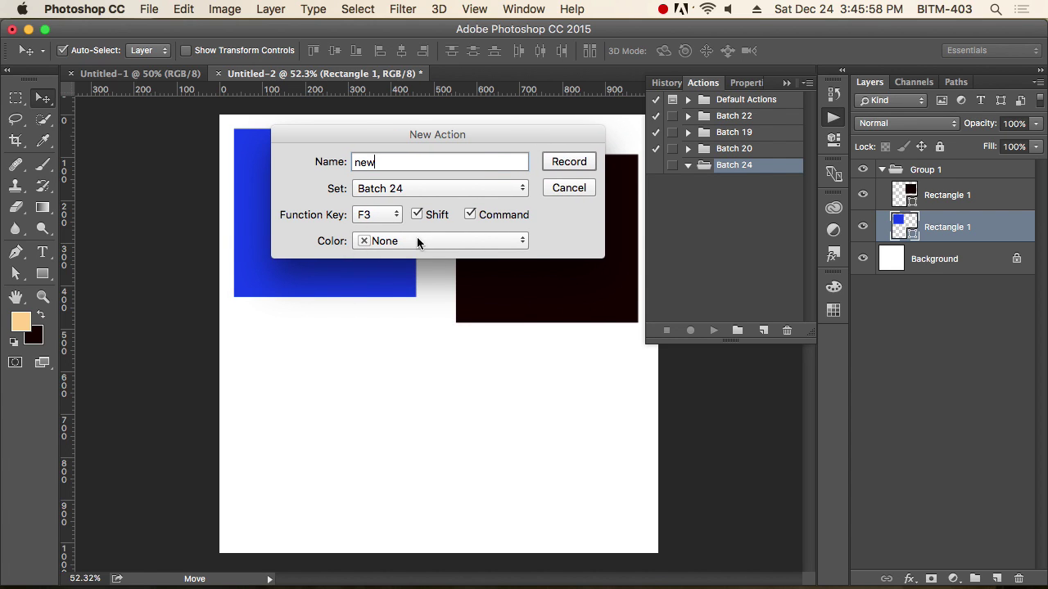
click(521, 239)
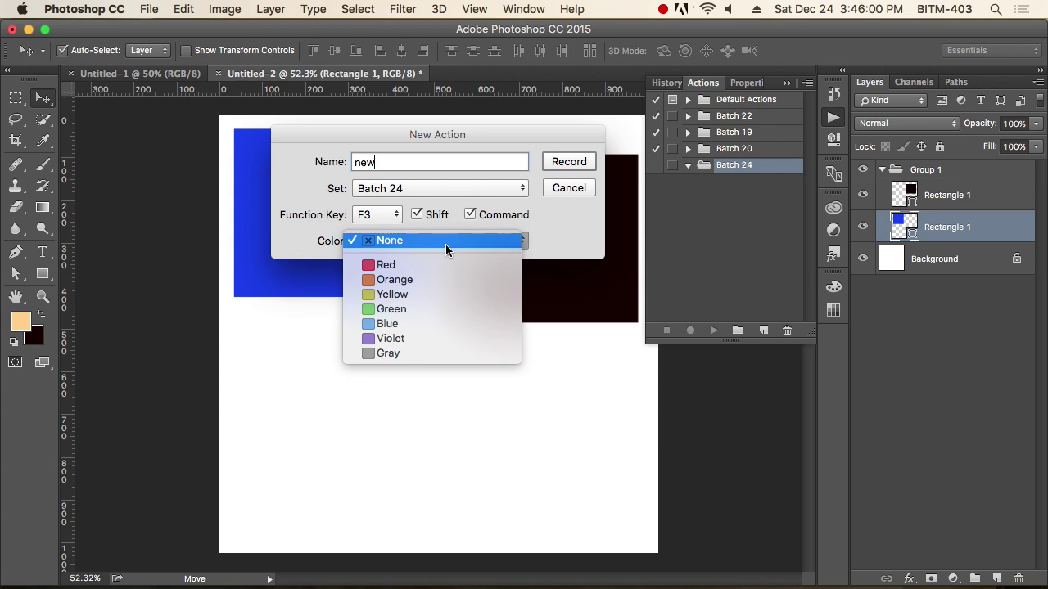
click(382, 267)
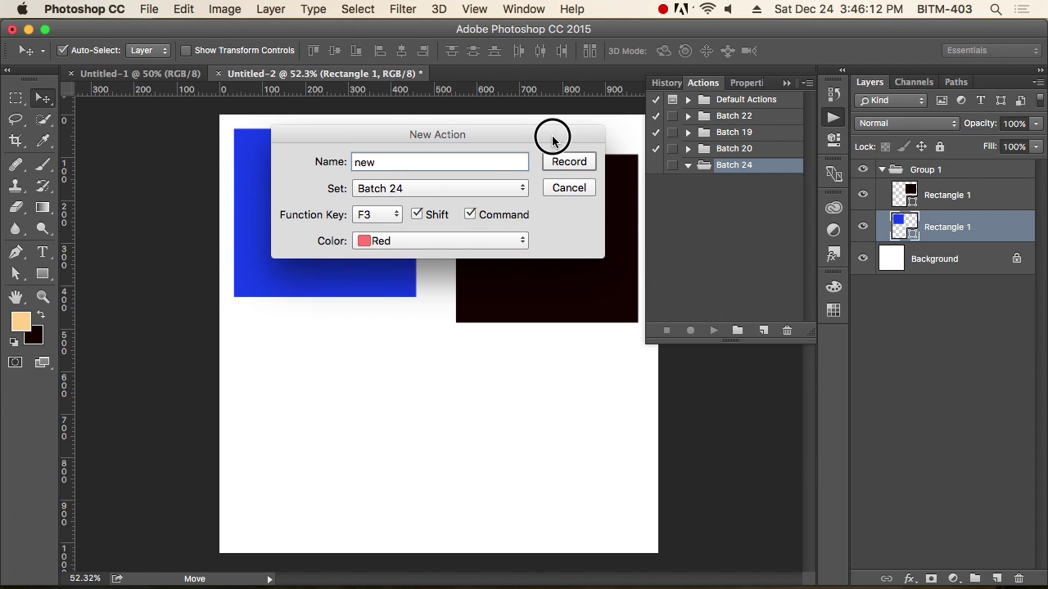
drag(552, 139, 555, 130)
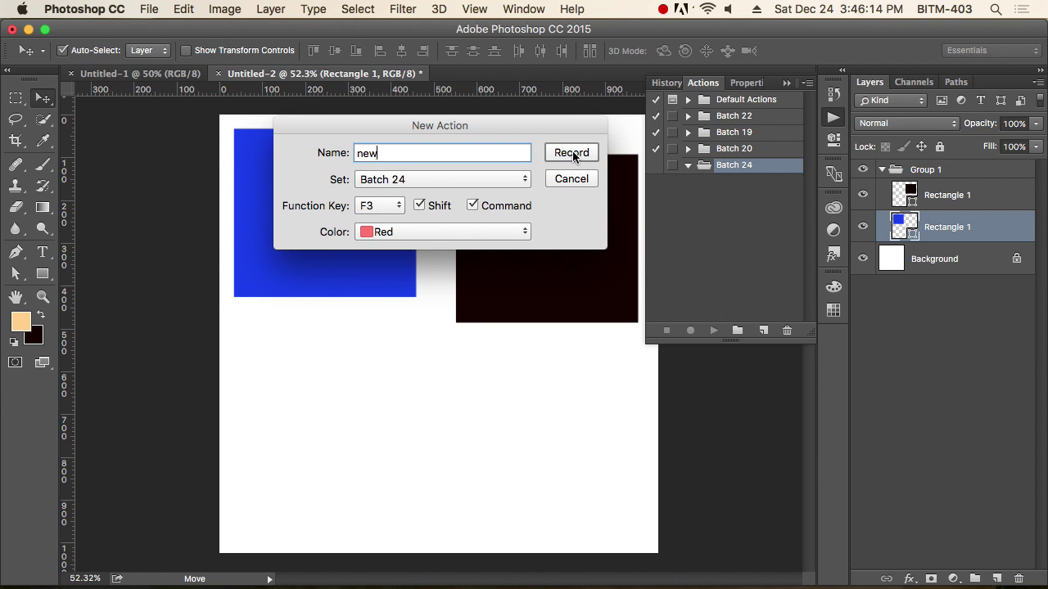
click(571, 152)
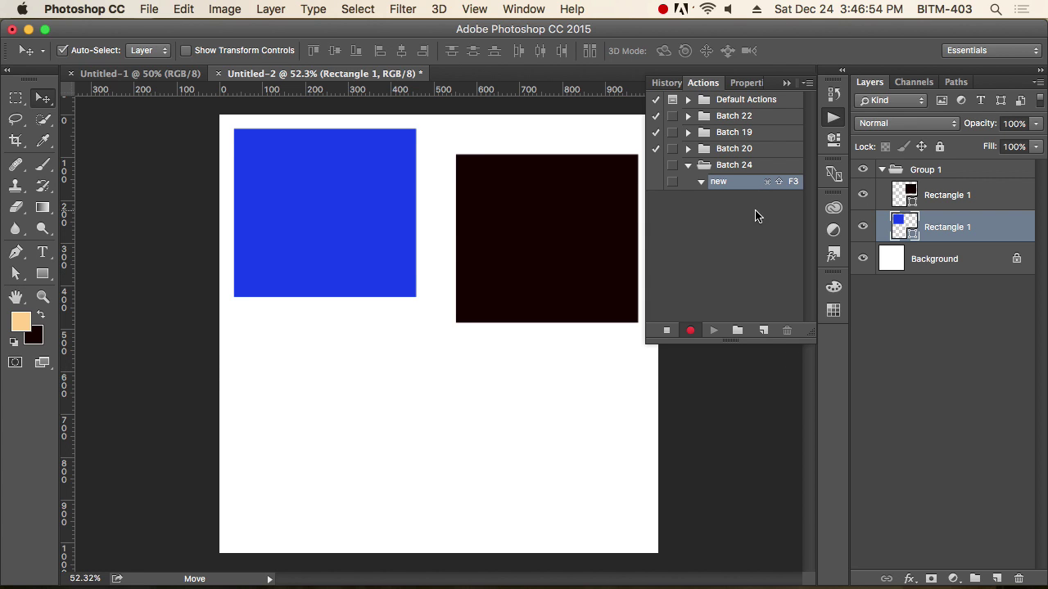
Record the creation of a 1024 x 1024 pixel document from the batch24 preset, and check the details of the recorded Make step.
click(148, 10)
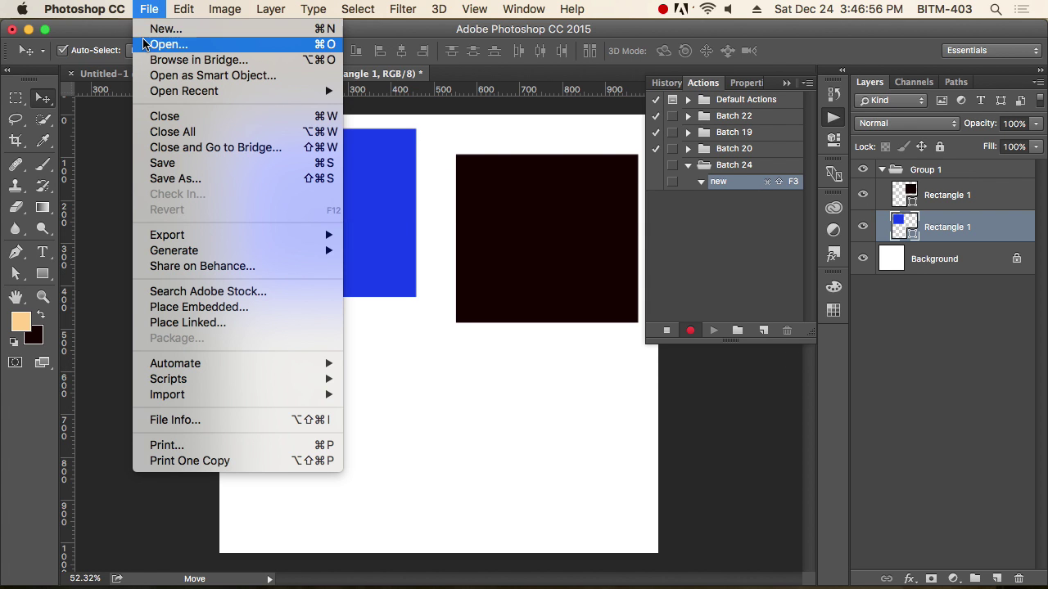
click(166, 29)
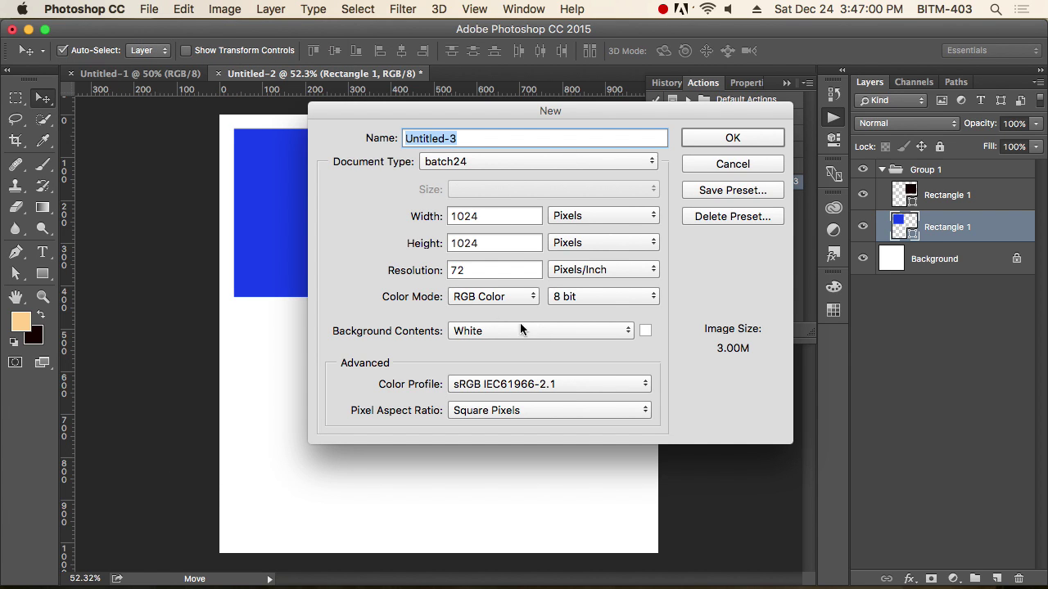
click(739, 140)
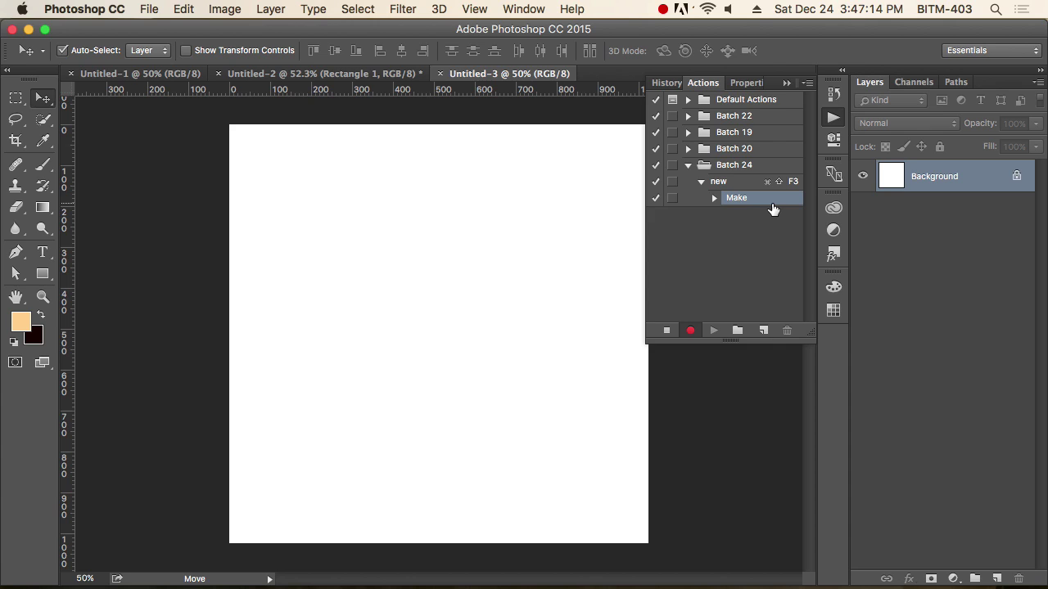
click(714, 199)
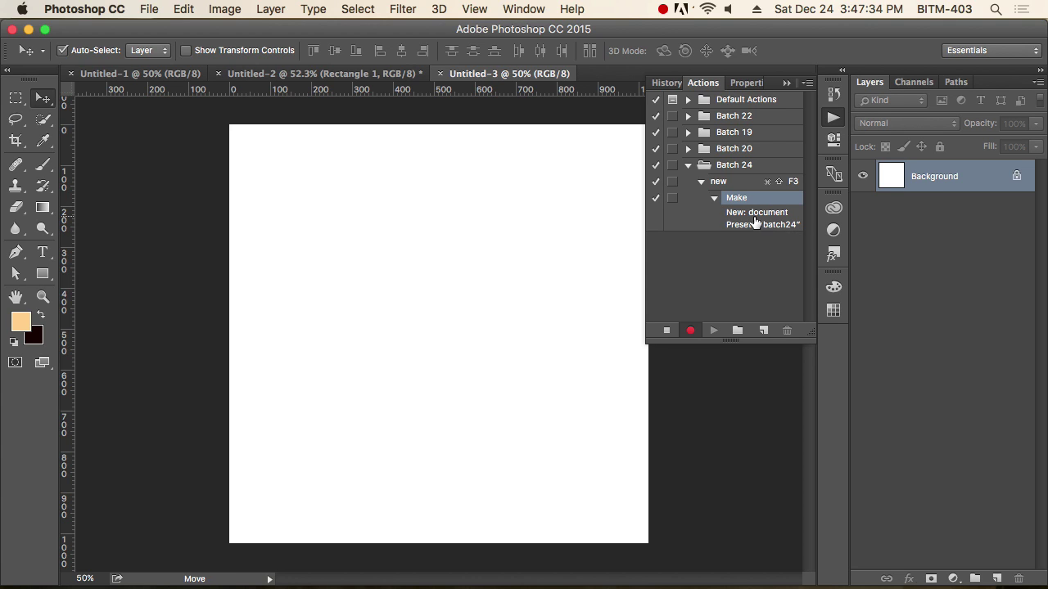
click(715, 201)
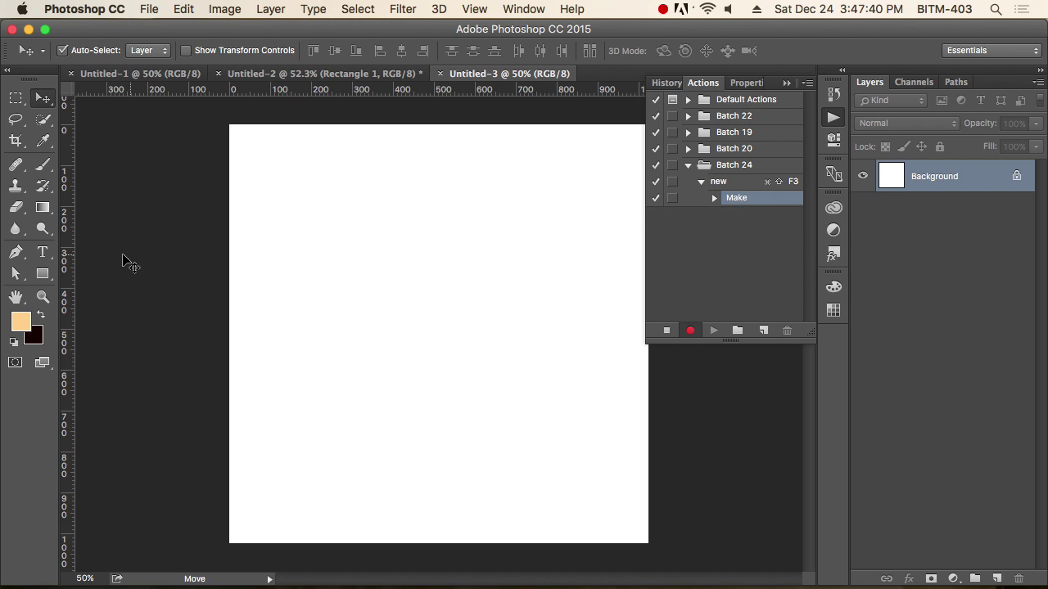
Draw a rectangle about 311 x 319 px in the upper-left area of the canvas and fill it with pure red.
click(42, 274)
drag(288, 179, 416, 309)
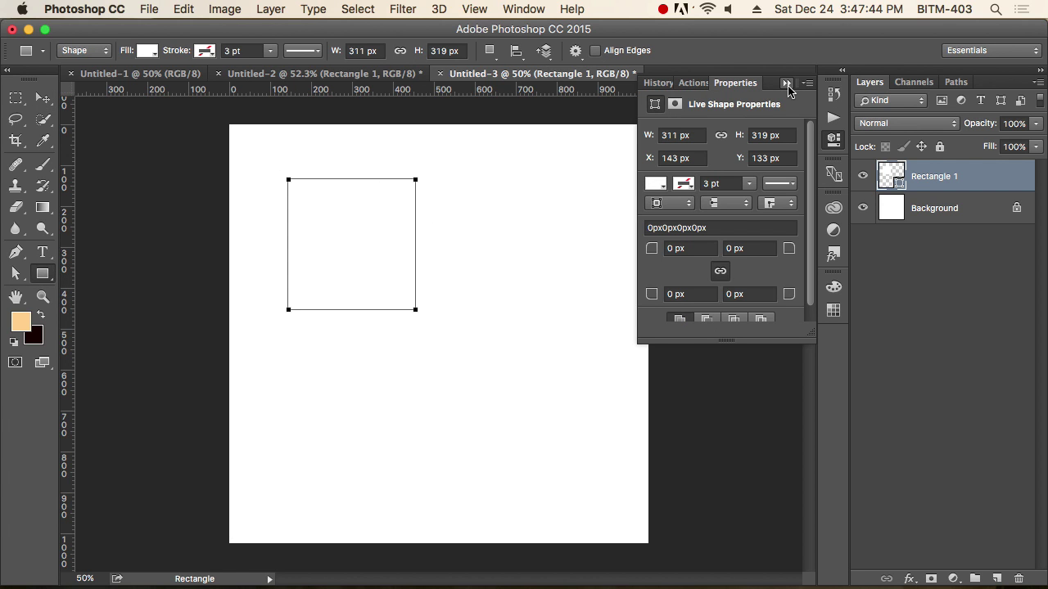
click(786, 83)
double_click(899, 185)
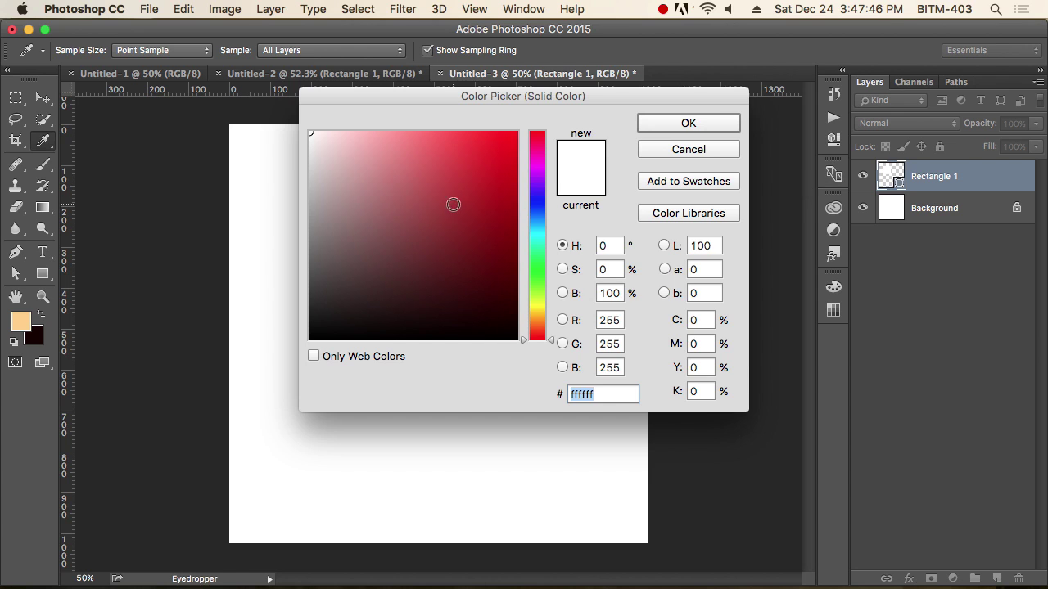
click(517, 132)
click(689, 124)
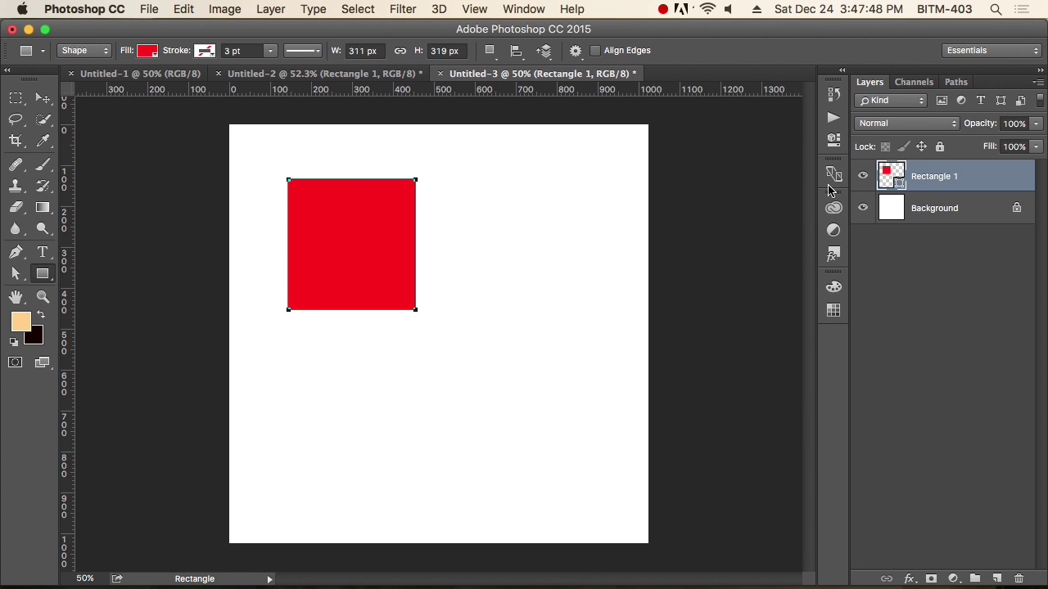
Reopen the Actions panel and examine the color details of the recorded Set current fill layer step.
click(834, 118)
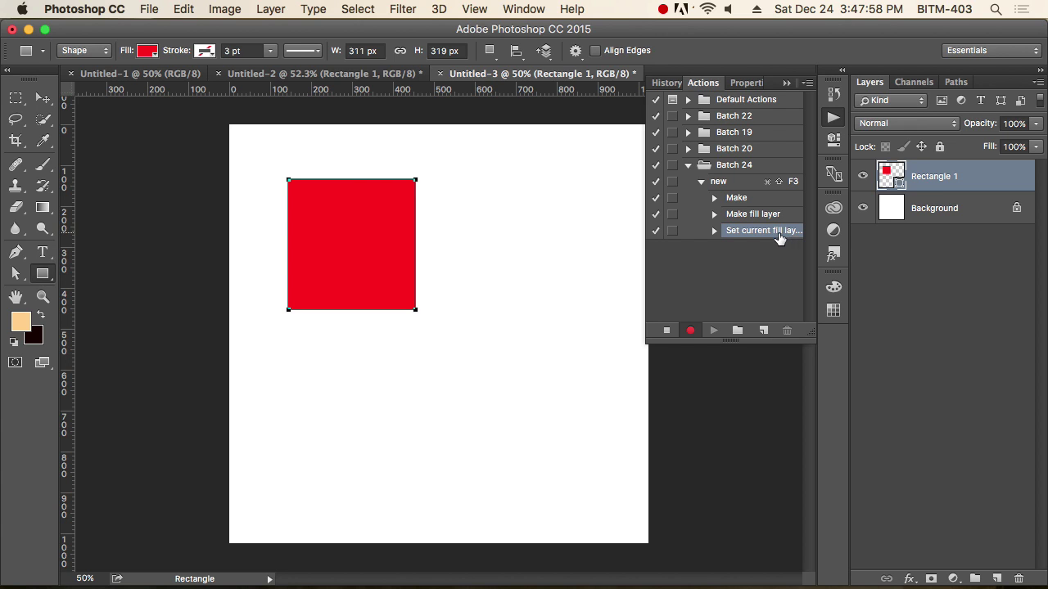
click(714, 231)
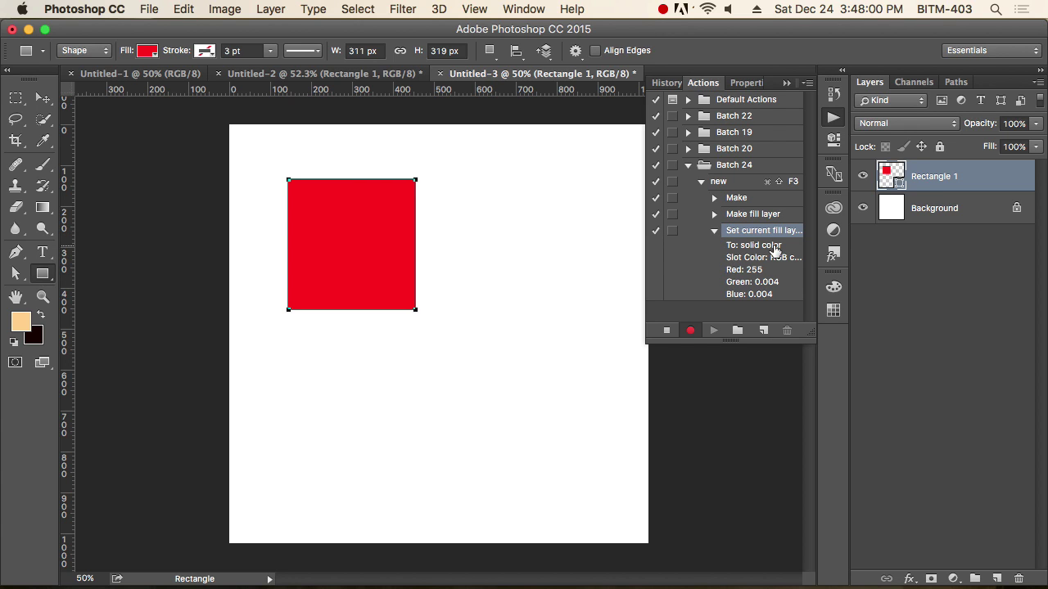
click(713, 230)
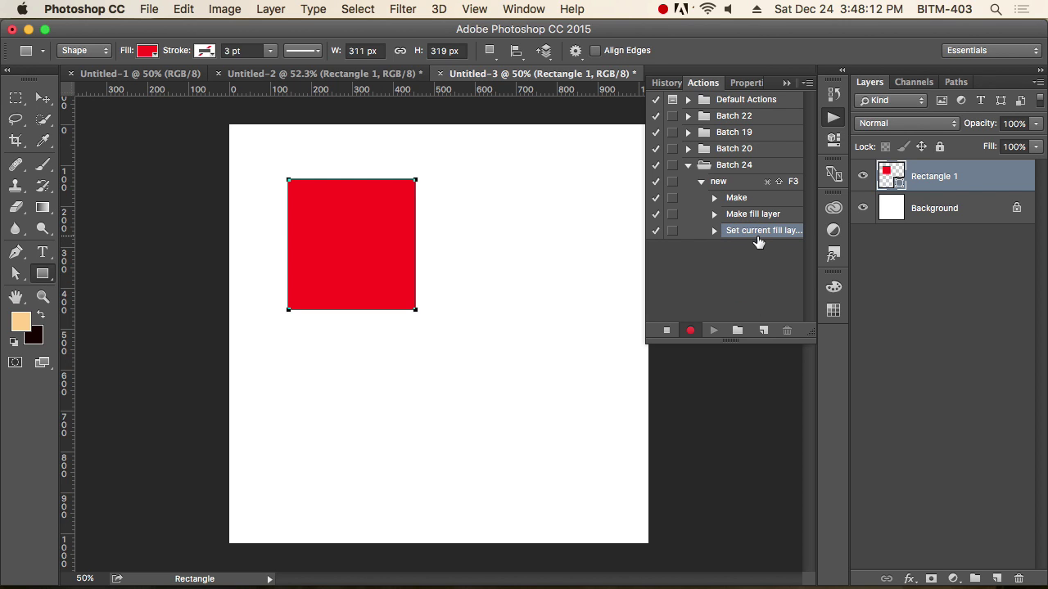
Record the selection of the Background layer, switch to the Move tool and stop recording the action.
click(940, 214)
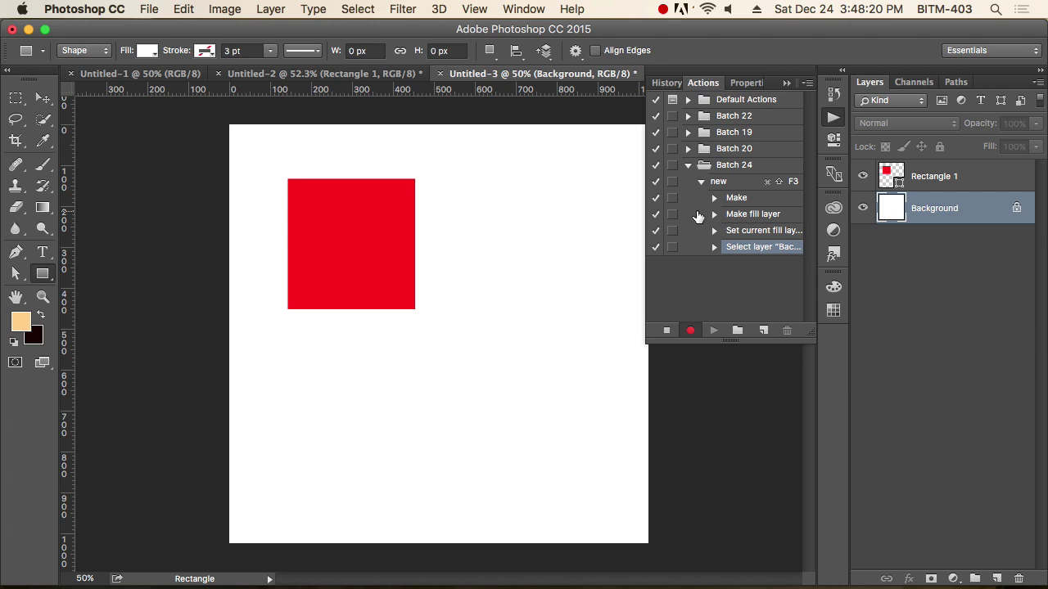
click(42, 98)
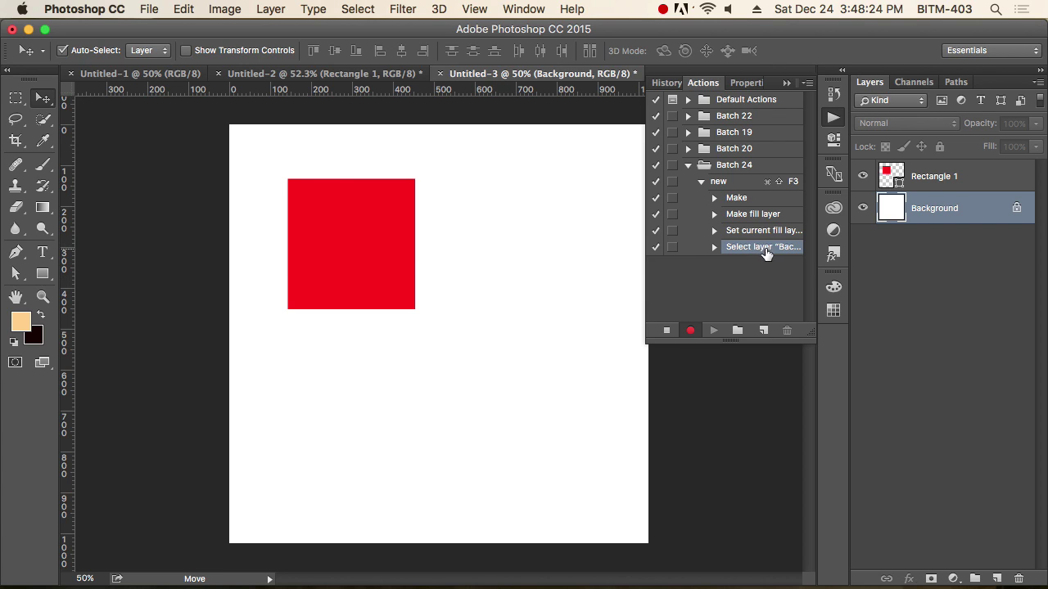
click(666, 332)
Collapse and re-expand the new action, and review its recorded steps one by one.
click(701, 184)
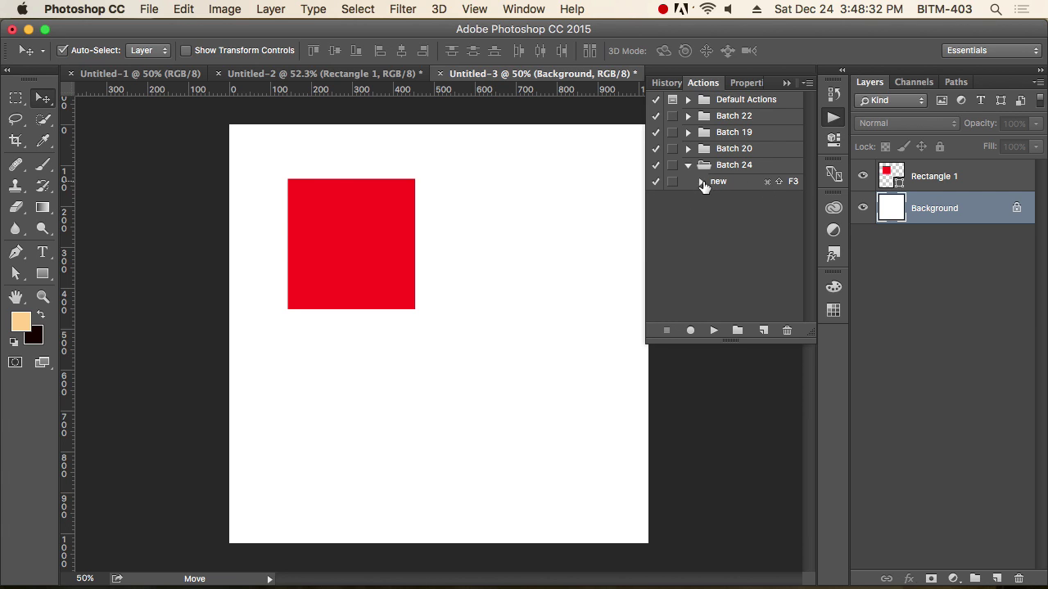
click(700, 183)
click(736, 197)
click(749, 214)
click(757, 230)
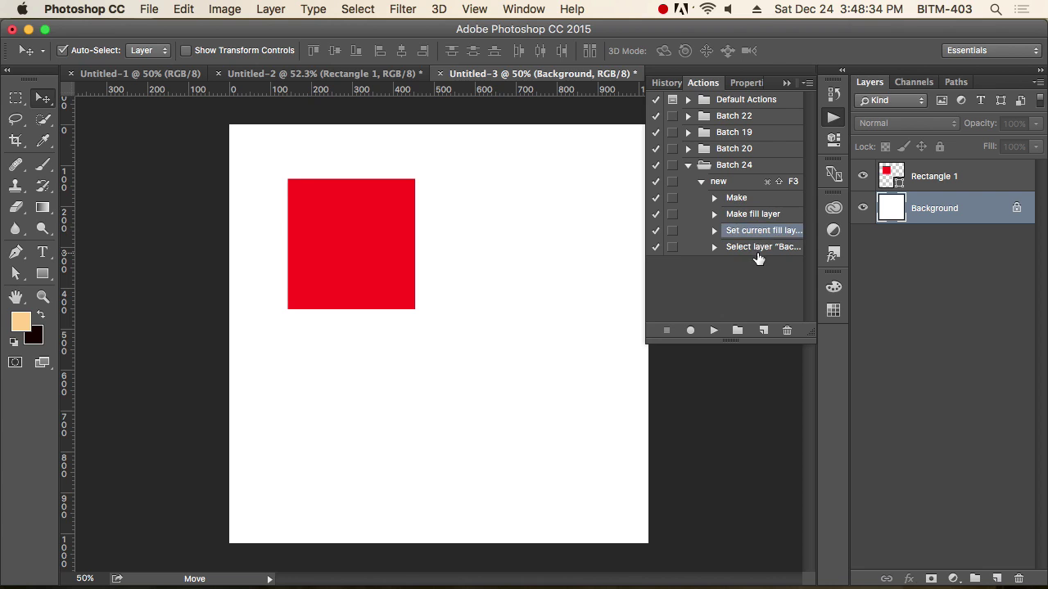
click(757, 248)
click(758, 287)
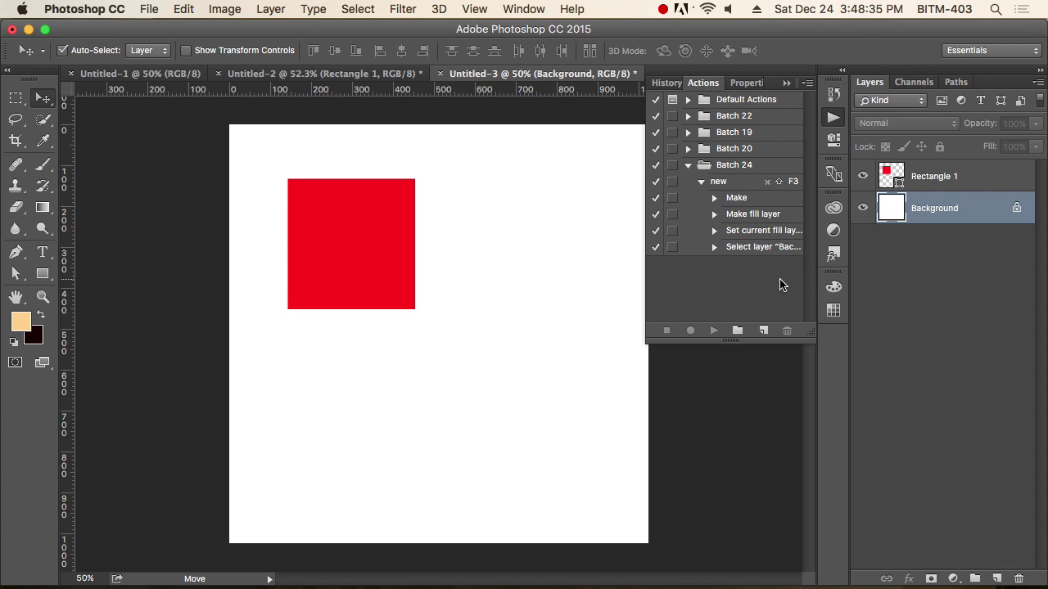
Resume recording the new action and draw a rectangle about 378 x 377 px to the right of the red square.
click(731, 183)
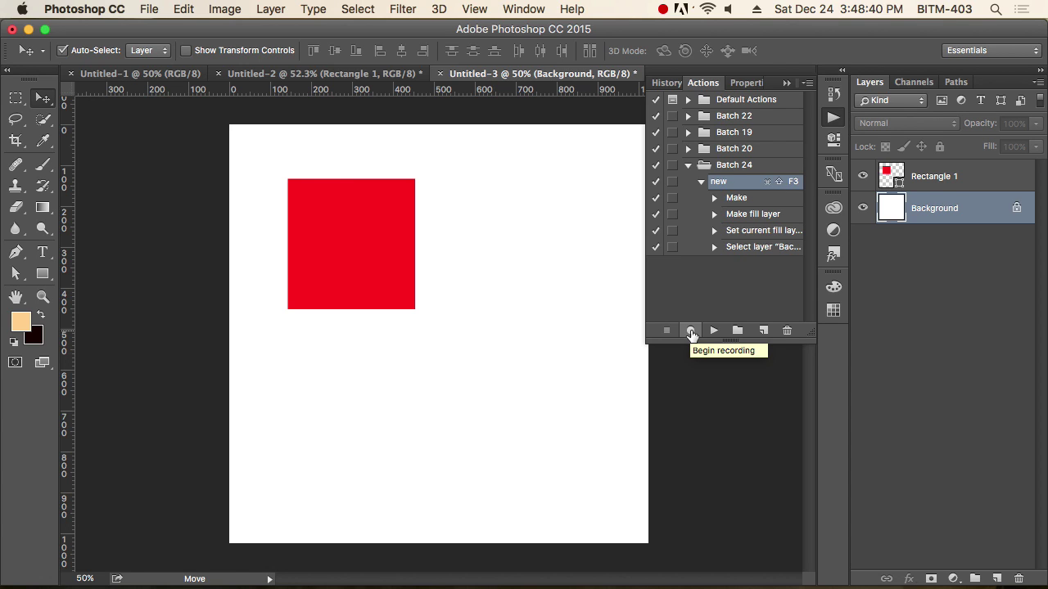
click(691, 332)
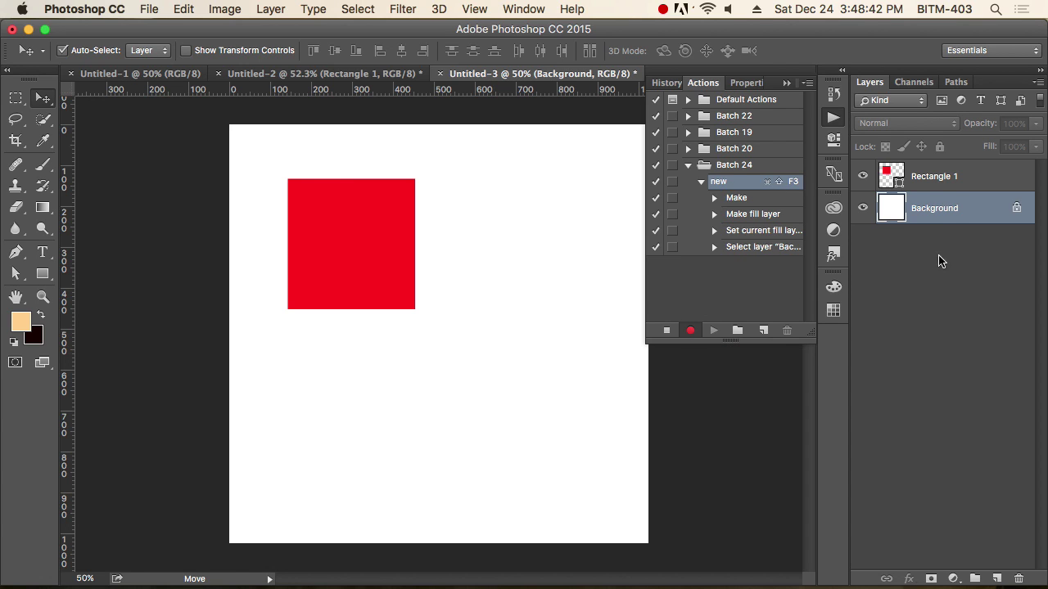
click(43, 274)
drag(461, 241, 616, 395)
Fill the second rectangle with blue and switch to the Move tool.
double_click(900, 211)
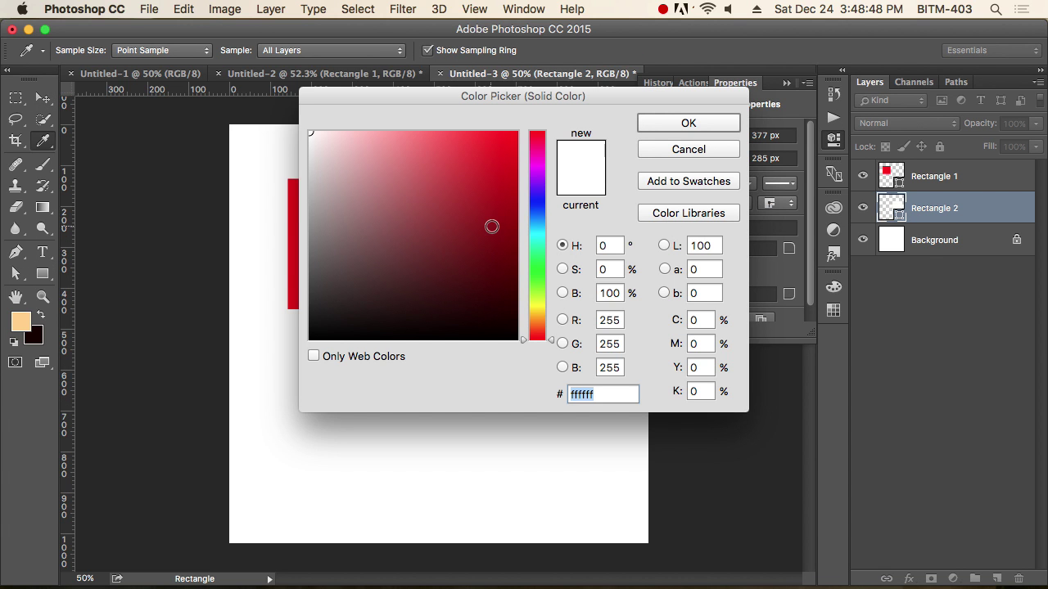
click(534, 210)
click(516, 148)
click(688, 123)
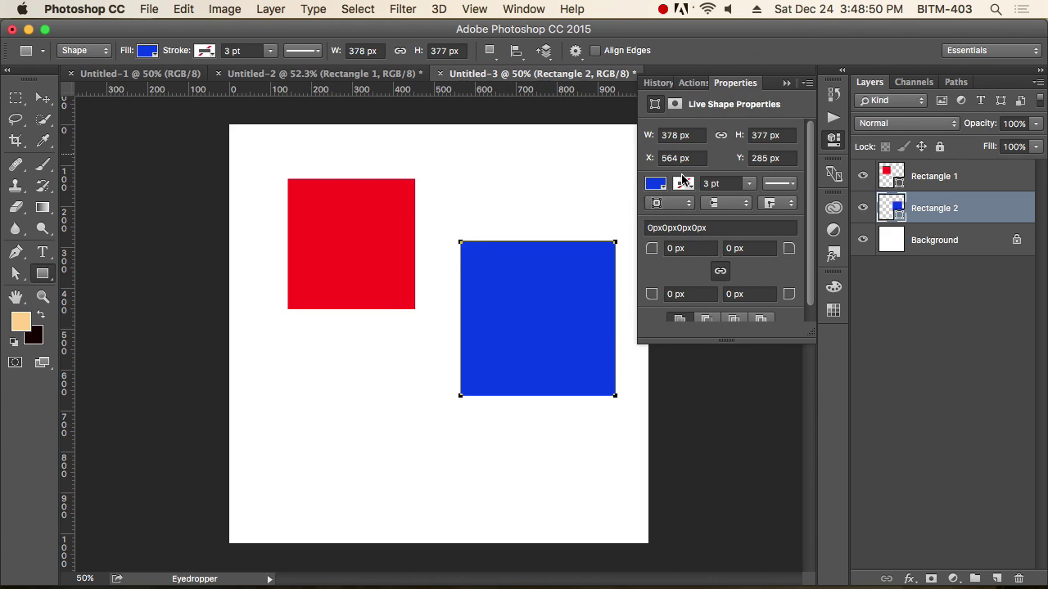
click(42, 99)
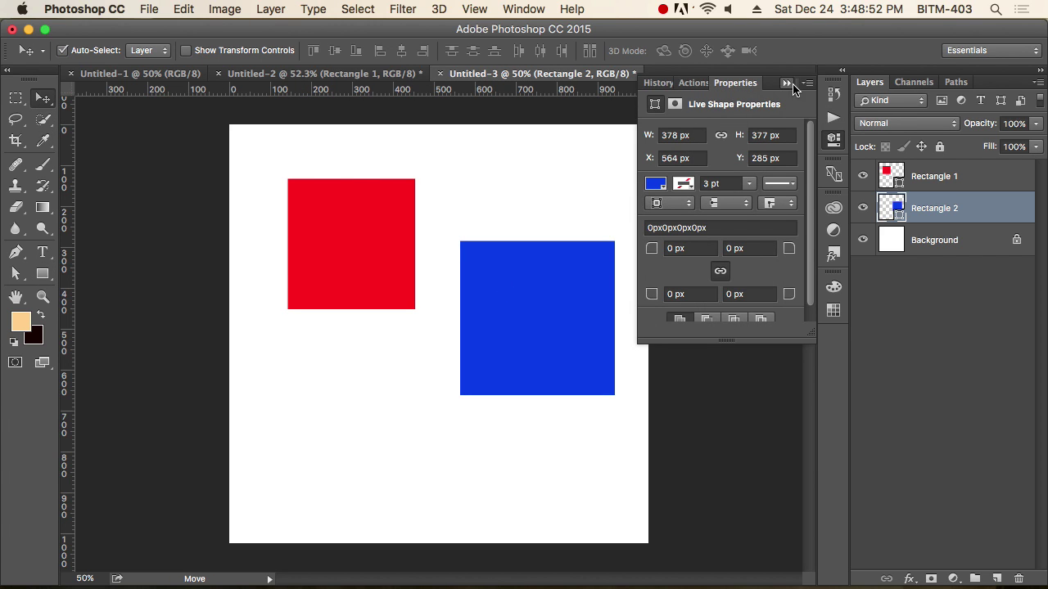
Review the newly recorded Make fill layer and Set current fill layer steps and stop recording the action.
click(787, 83)
click(833, 117)
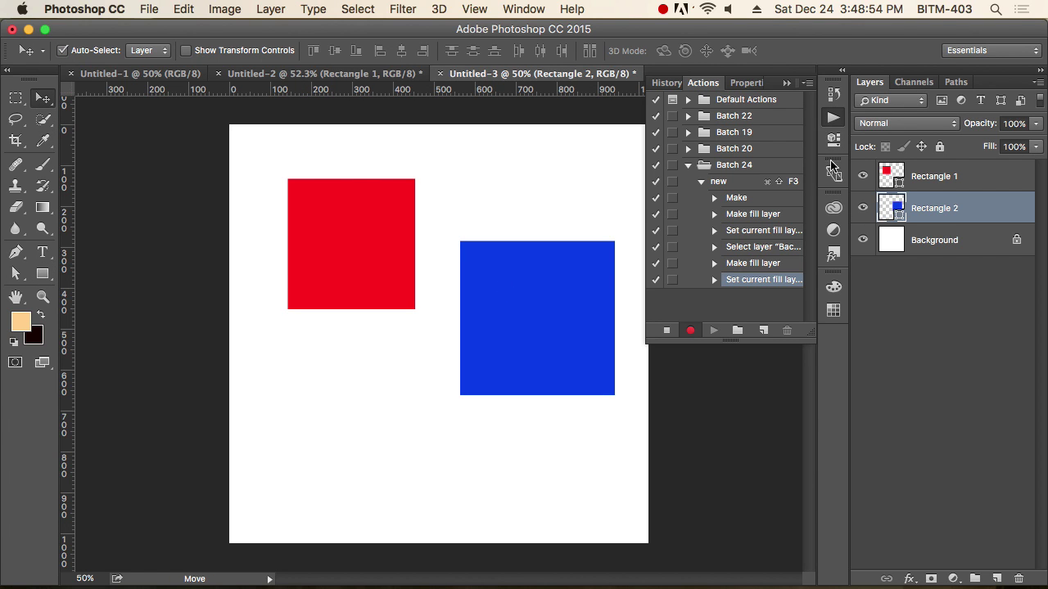
click(747, 264)
click(747, 279)
click(666, 331)
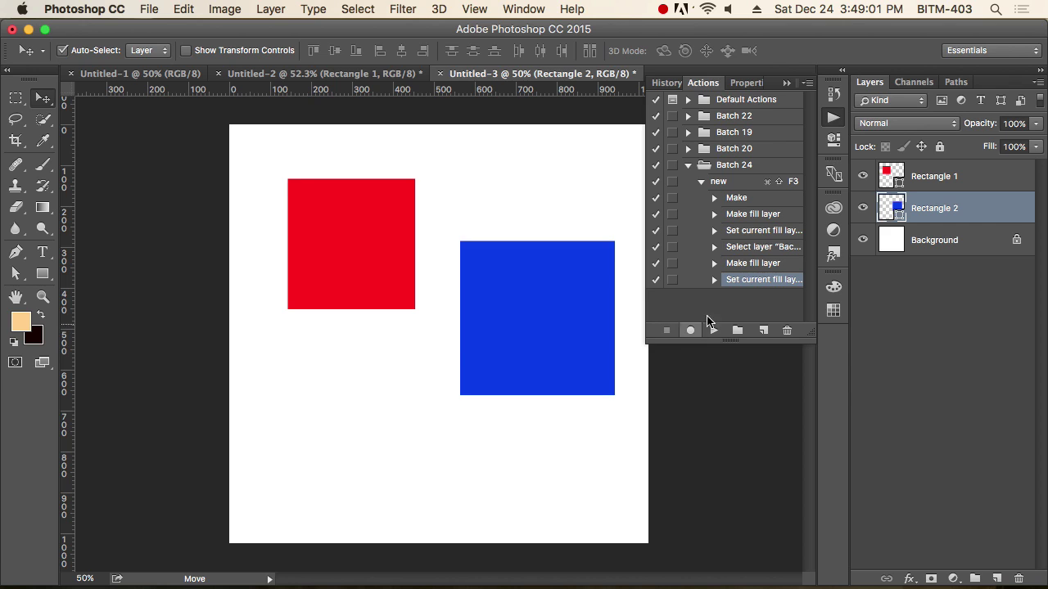
Close all three open documents without saving their changes.
click(786, 84)
click(746, 237)
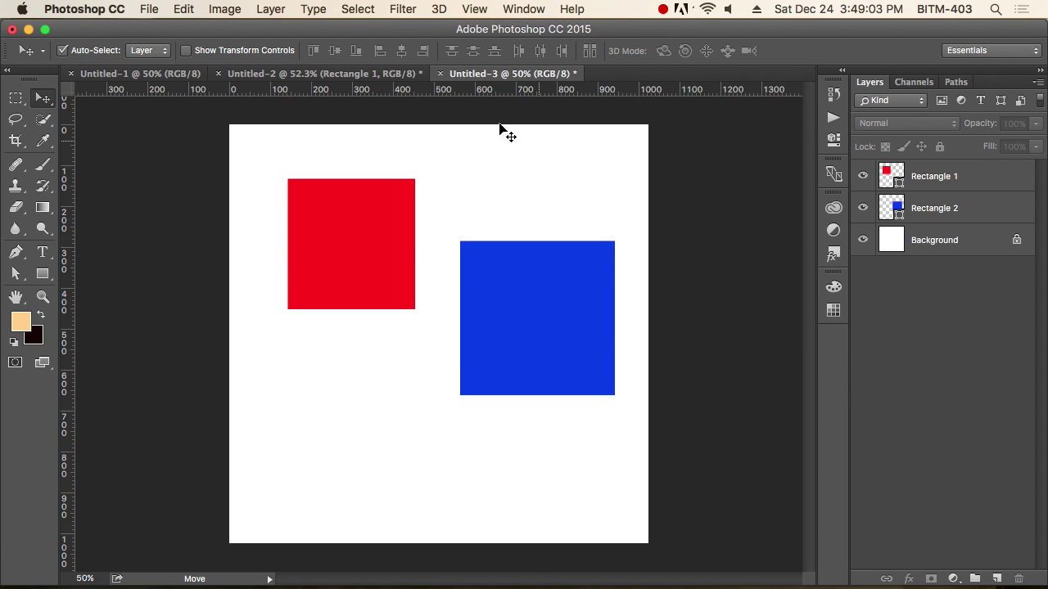
click(439, 74)
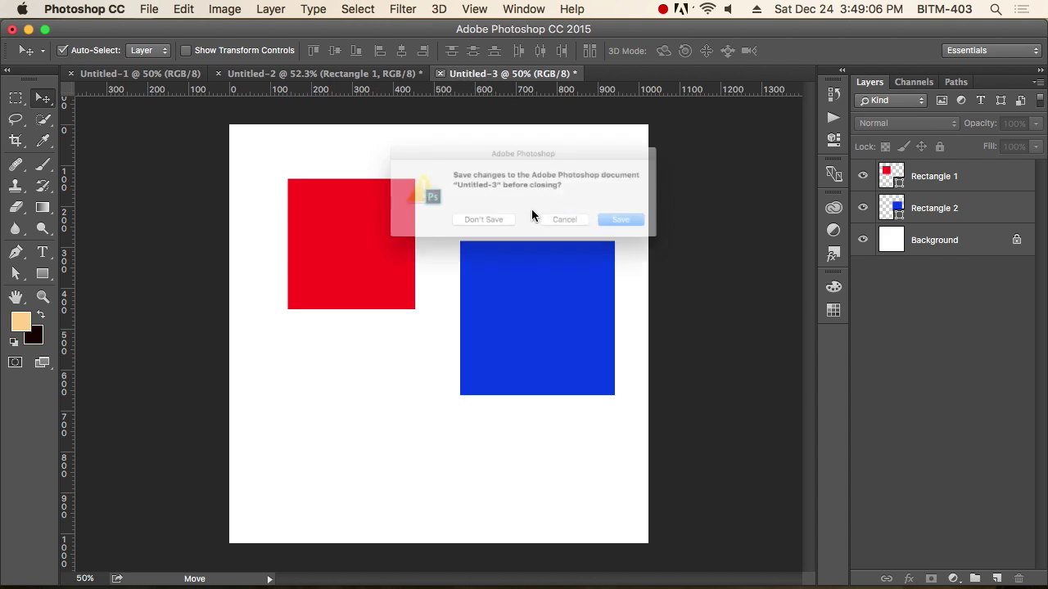
click(466, 361)
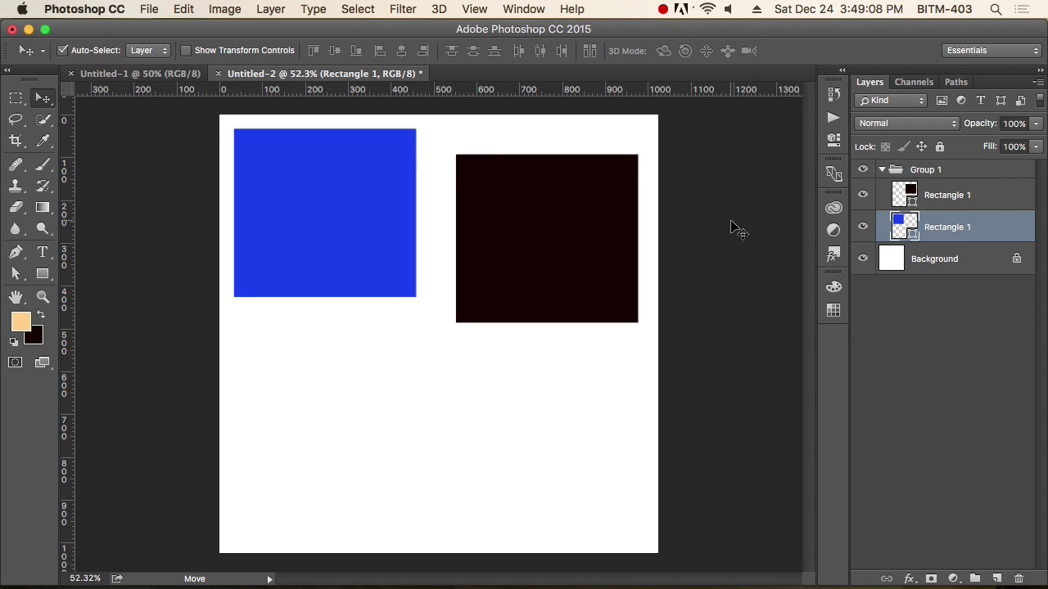
click(731, 223)
click(219, 74)
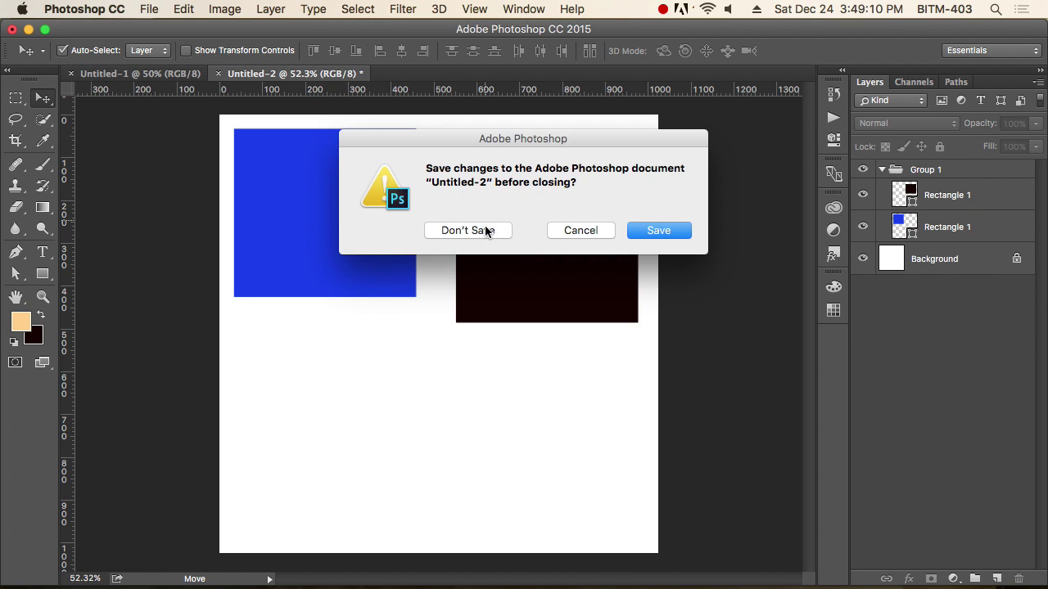
click(482, 232)
click(71, 73)
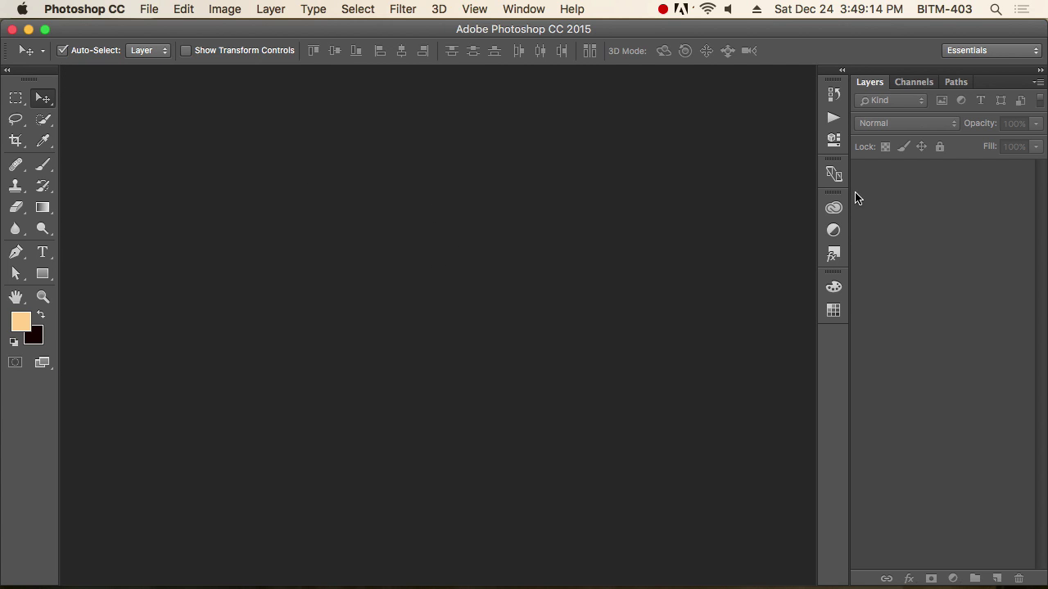
Collapse the new action in the Batch 24 set and play it with no document open.
click(843, 122)
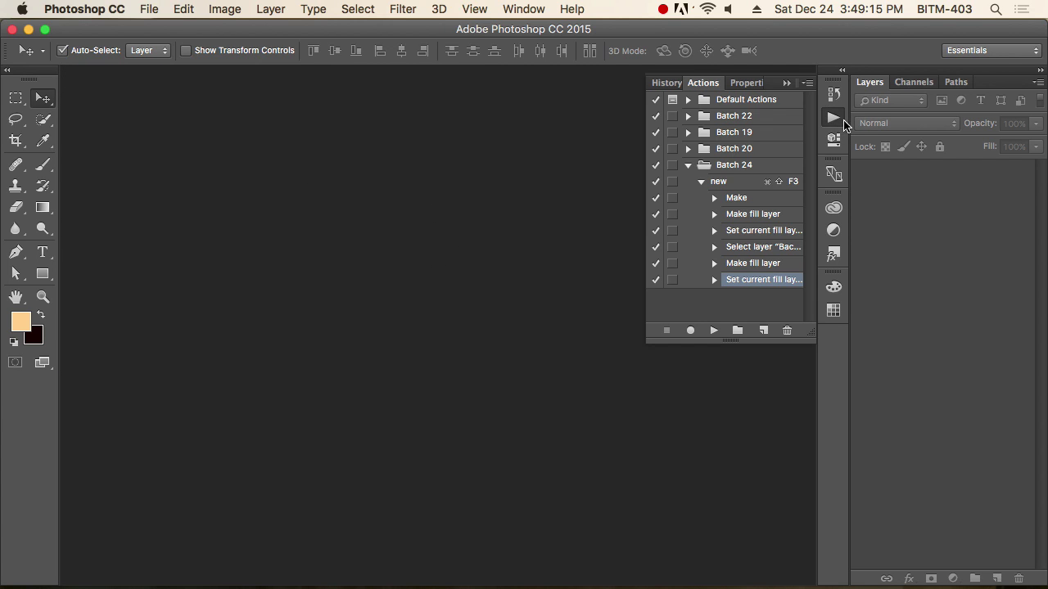
click(700, 181)
click(777, 183)
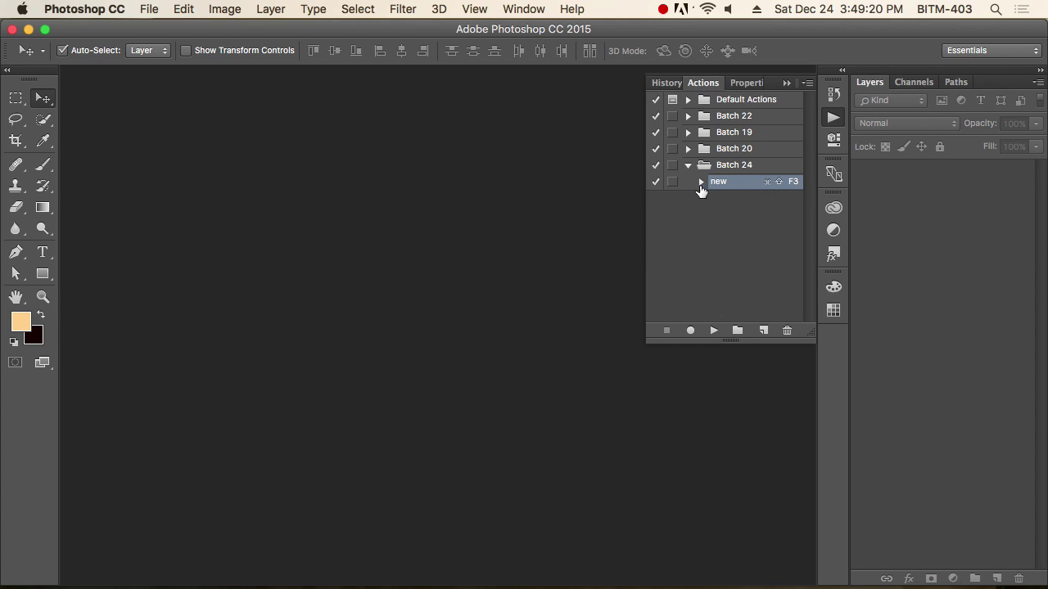
click(714, 330)
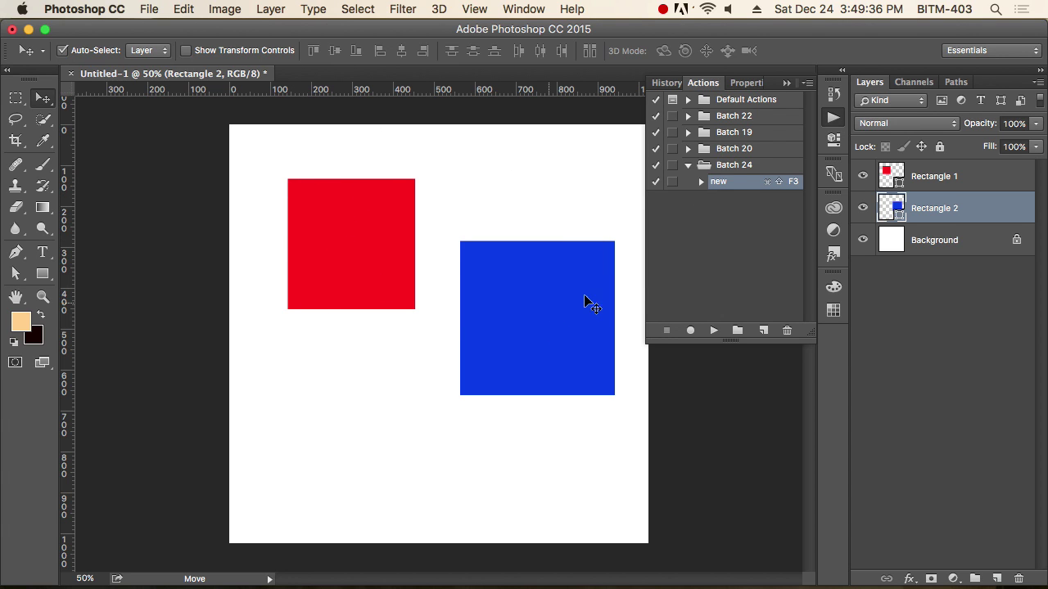
Review the played action's steps and close the document it generated without saving.
click(701, 183)
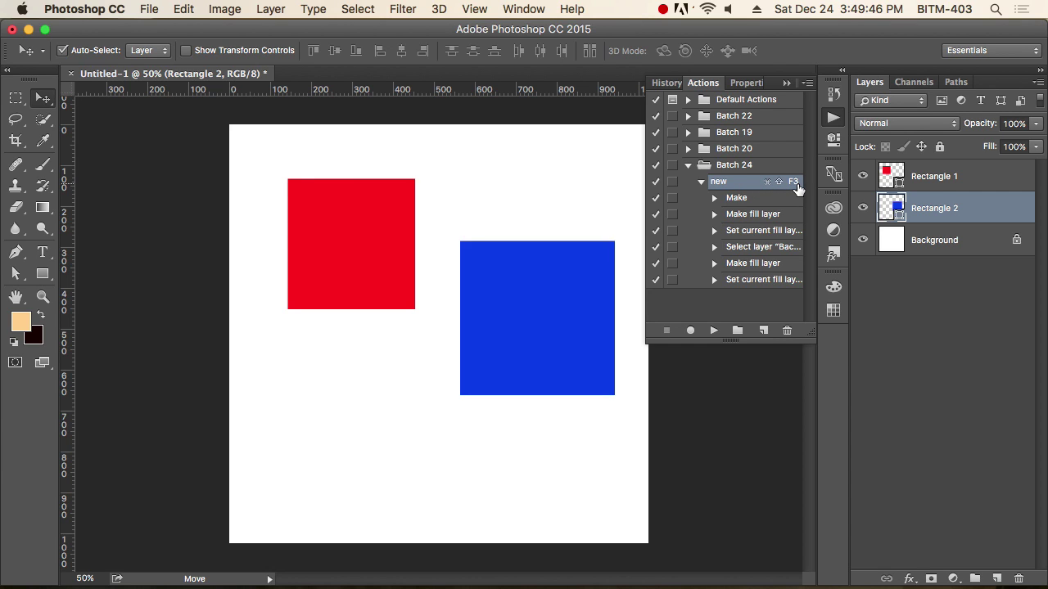
click(700, 181)
click(784, 83)
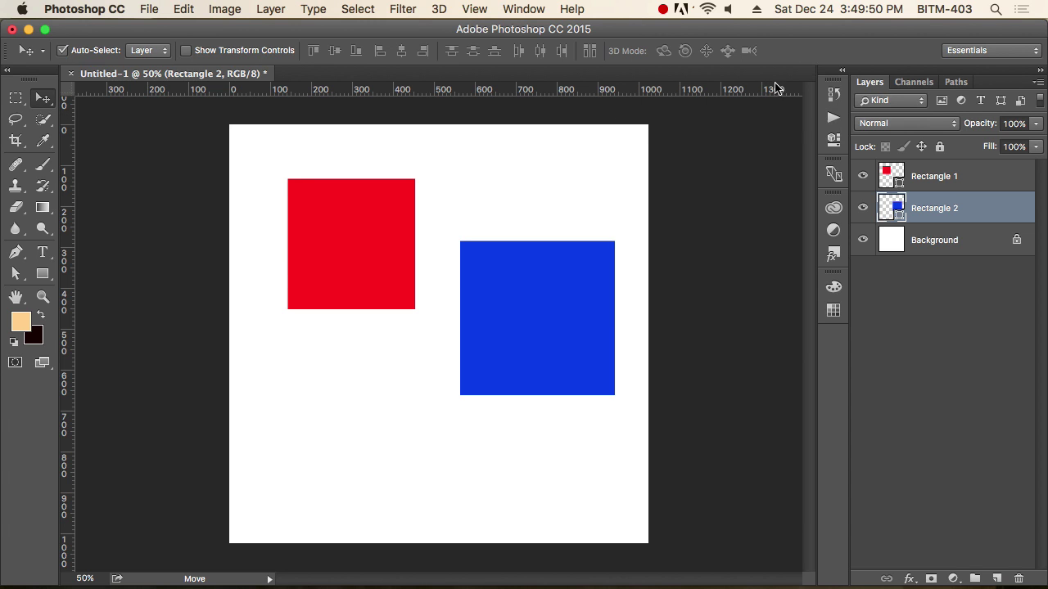
click(72, 74)
click(473, 230)
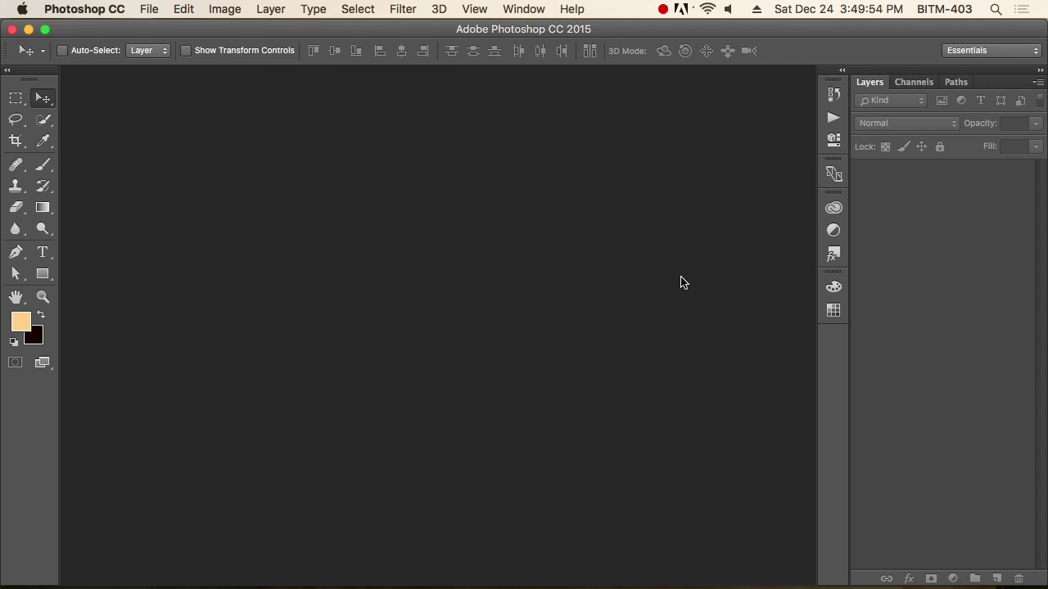
key(F2)
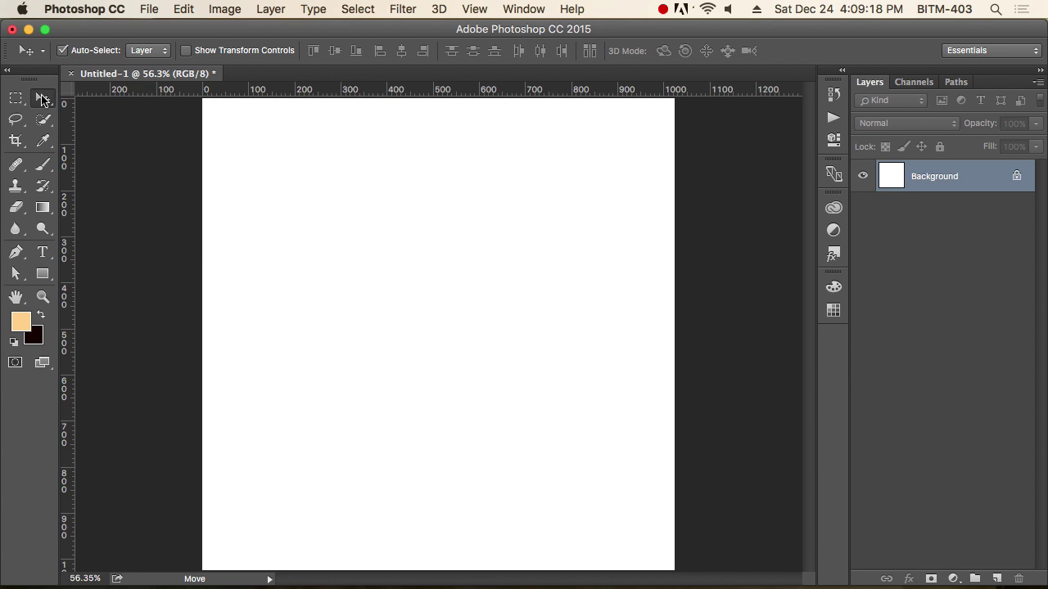
Activate the Horizontal Type tool and examine its anti-aliasing options and the character formatting settings.
click(45, 254)
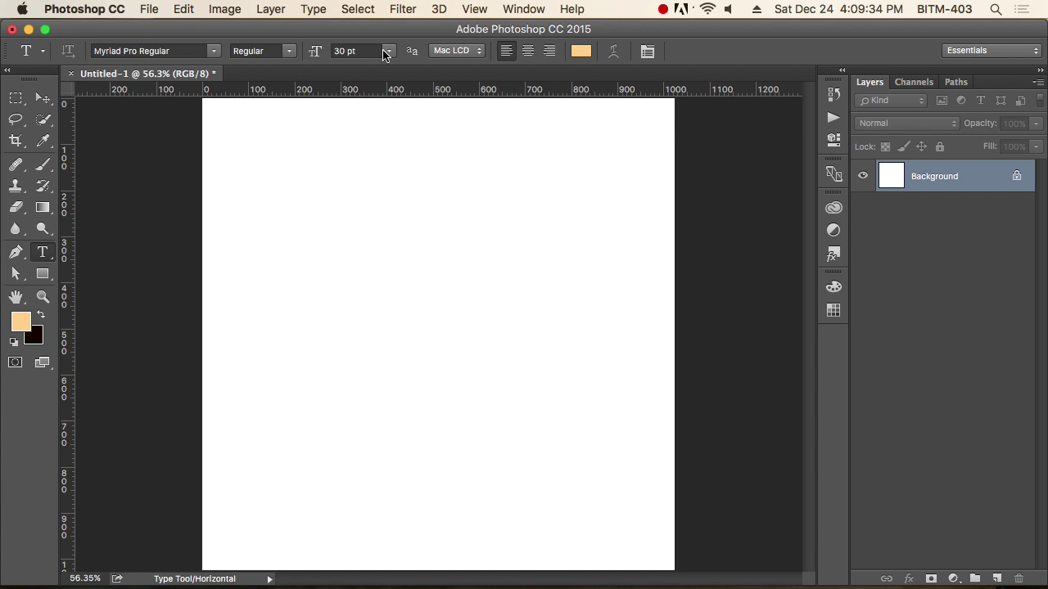
click(483, 55)
scroll(482, 55, up, 3)
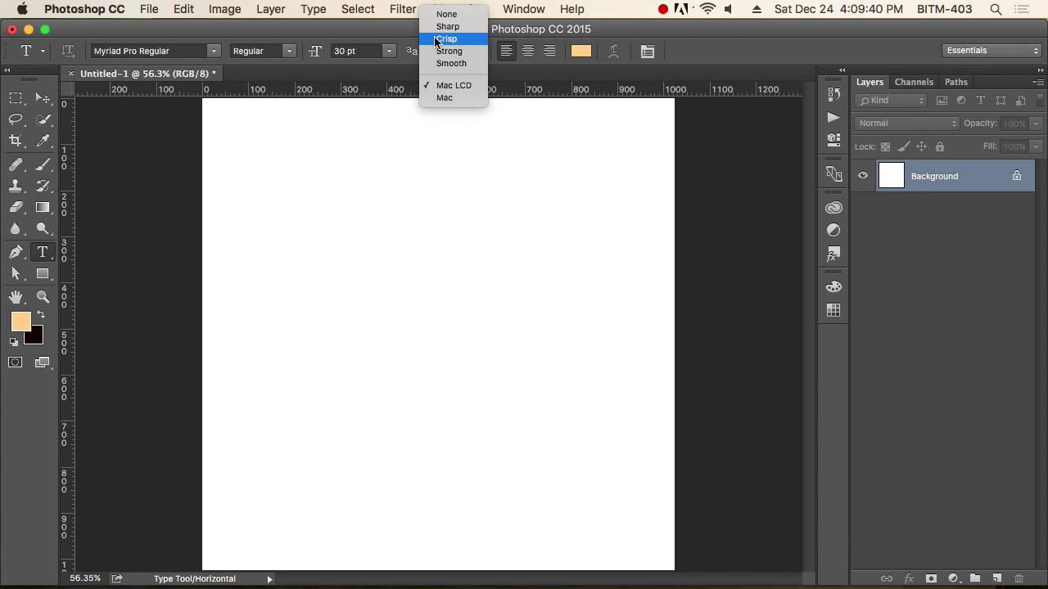
click(714, 46)
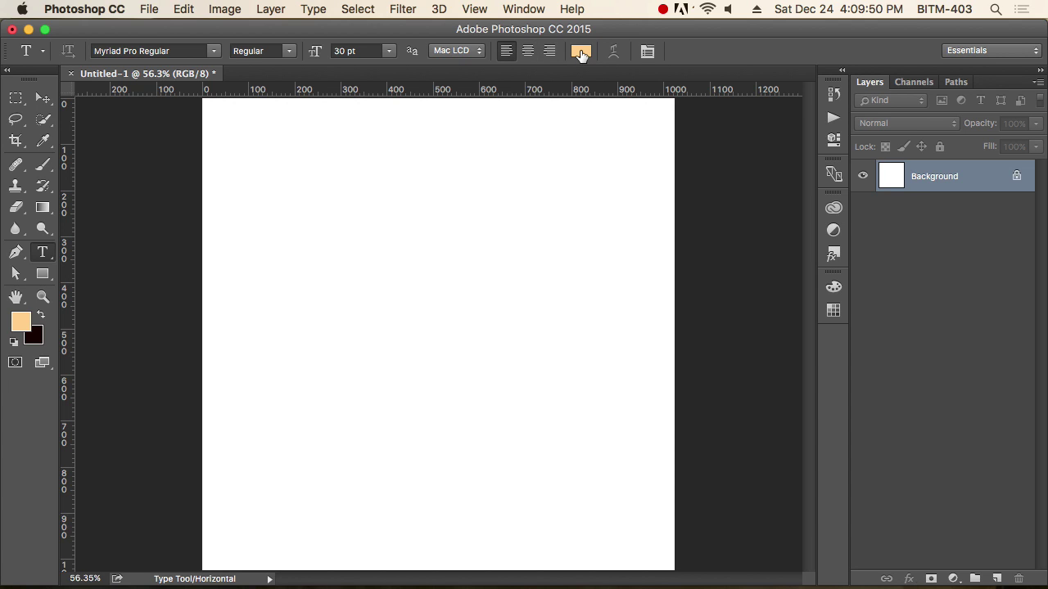
click(648, 51)
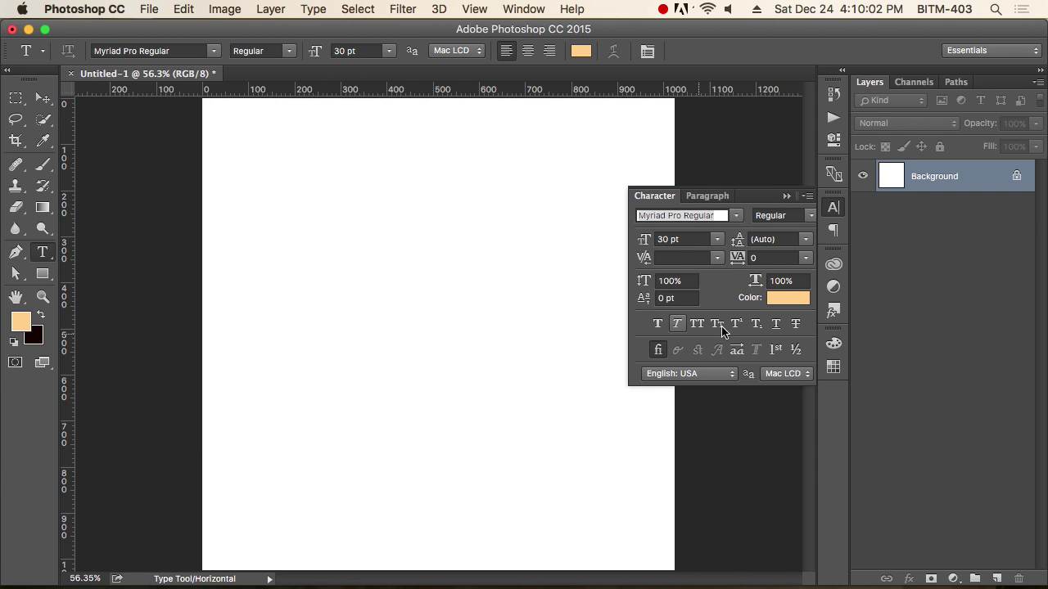
click(786, 196)
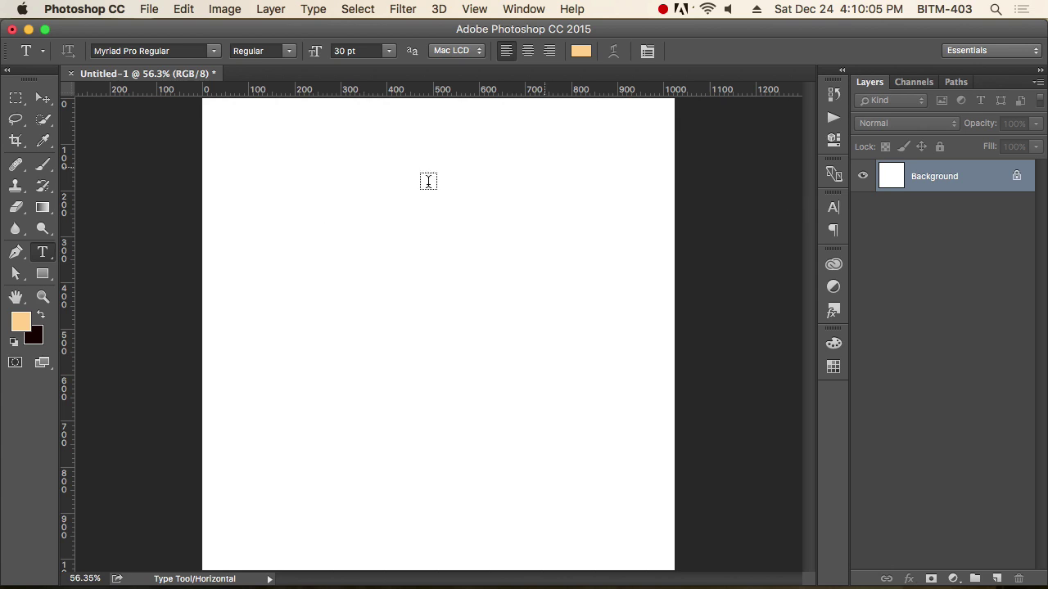
Add the text "BITM Graphics Batch 24" in the upper part of the canvas and color it black.
click(372, 228)
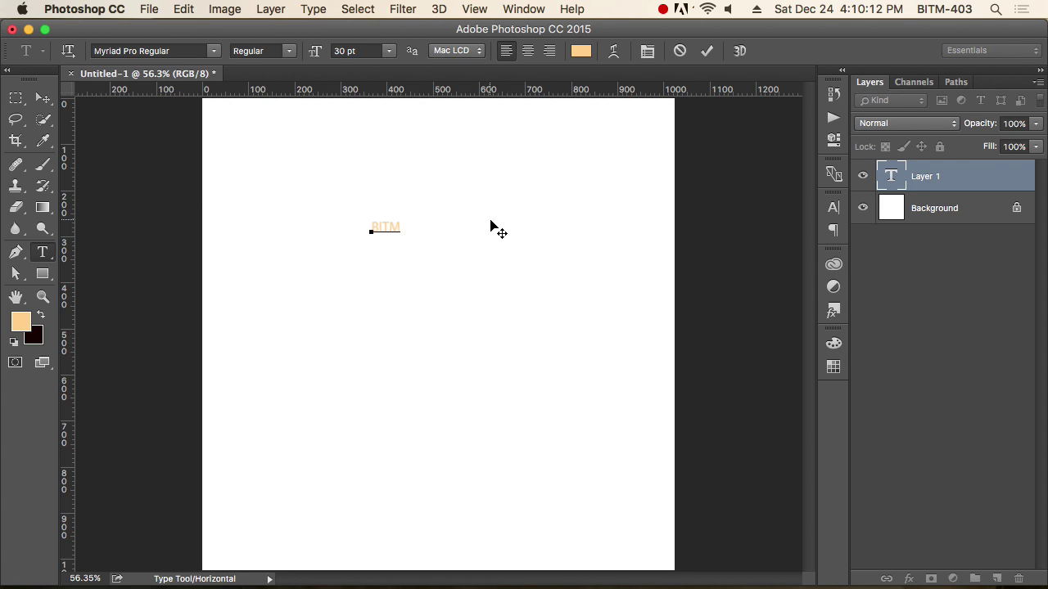
text(BITM Graphics Batch 2)
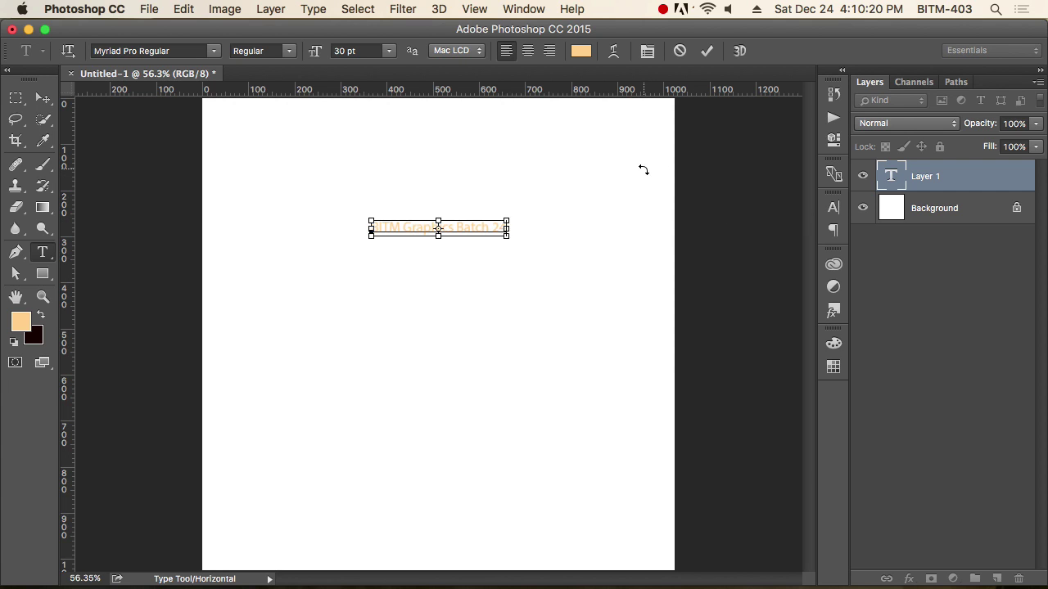
key(super+a)
click(581, 51)
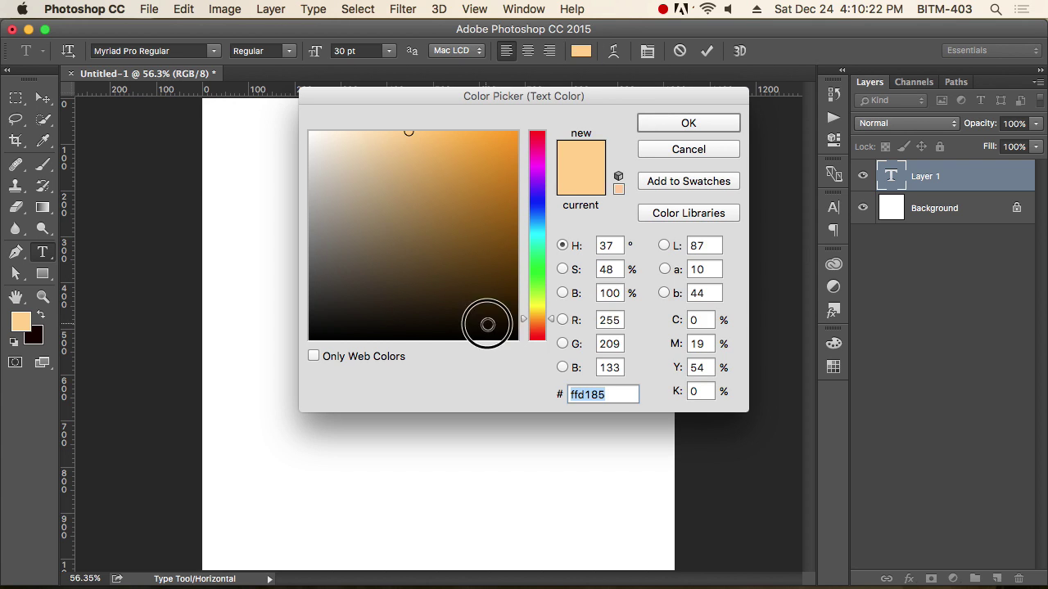
drag(486, 320, 565, 366)
key(Return)
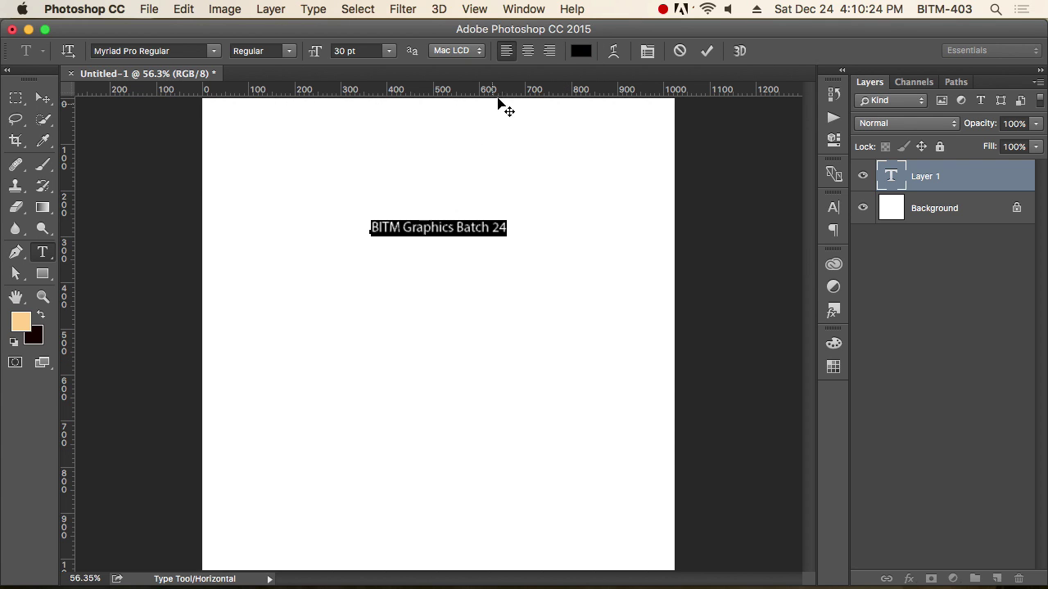
Set the text's font size to 60 pt and its style to Bold.
click(324, 52)
text(60)
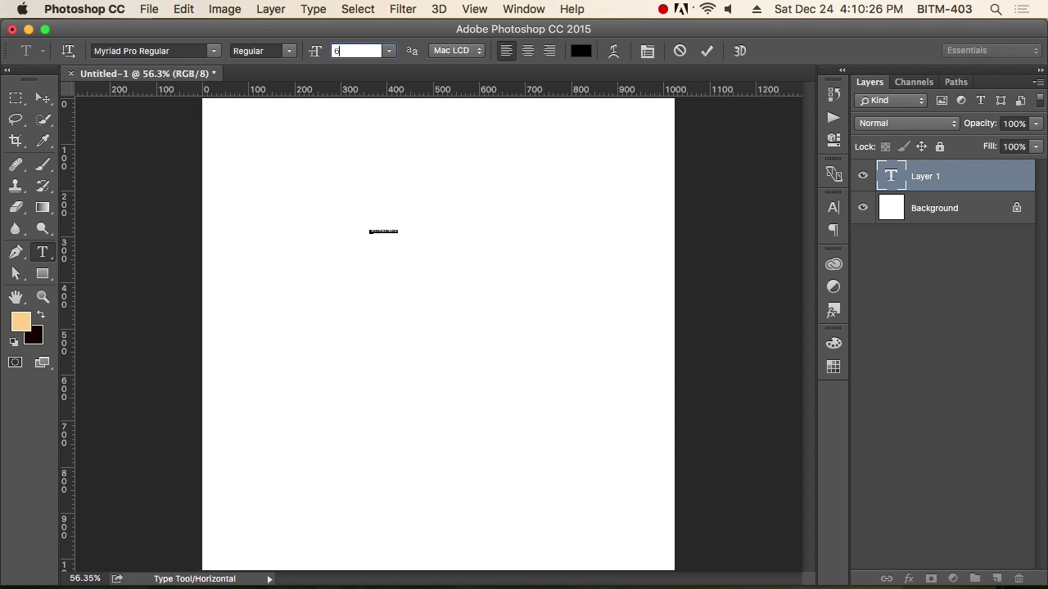
click(288, 54)
click(268, 73)
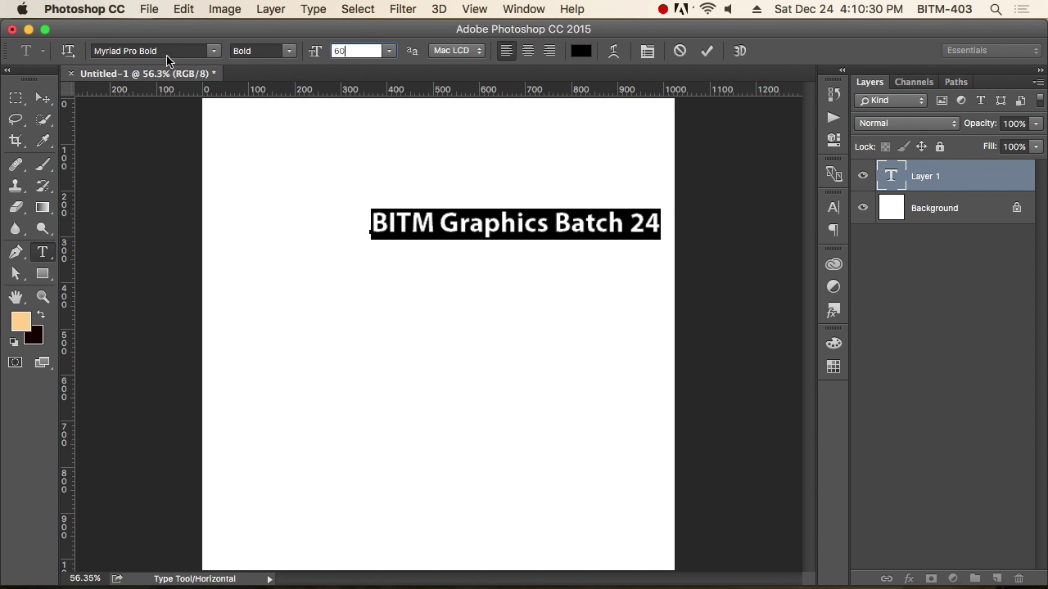
Change the text's font to Roboto Bold.
click(180, 51)
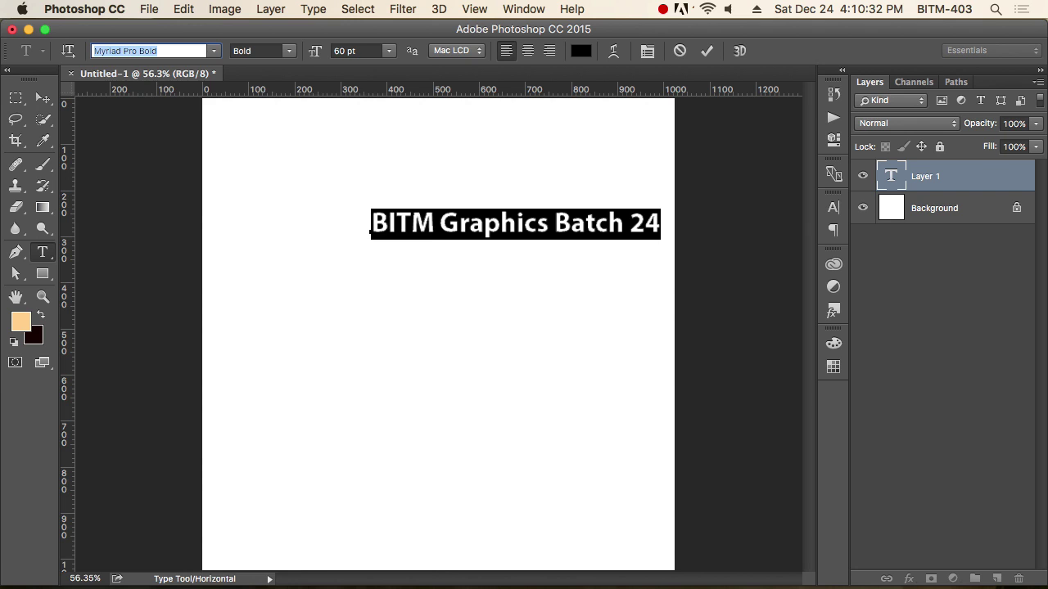
text(roboto)
key(Down)
key(Down)
key(Down)
key(Down)
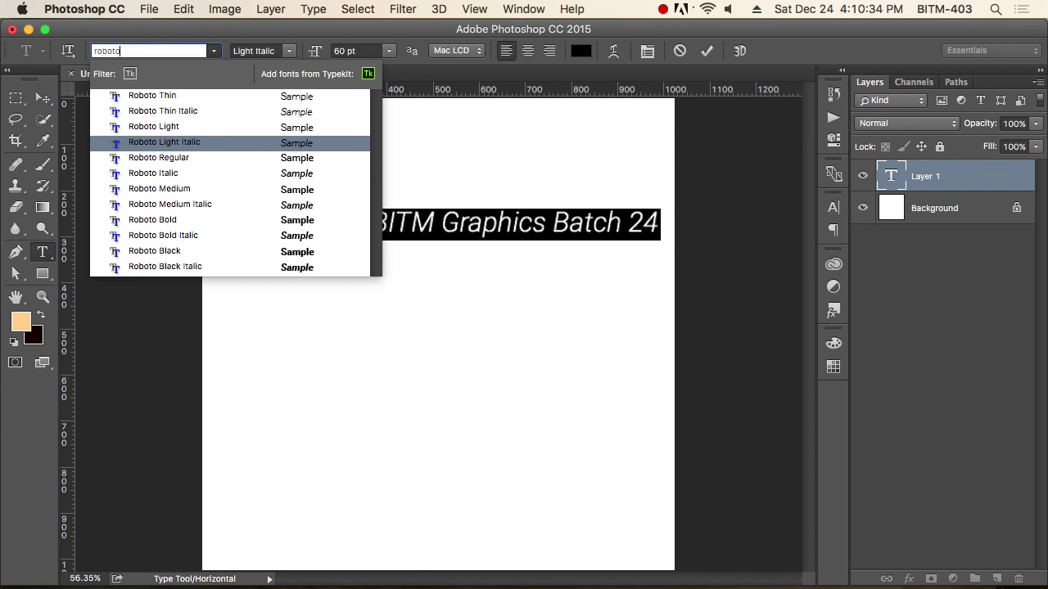
key(Down)
key(Down)
key(Down)
key(Down)
key(Down)
key(Return)
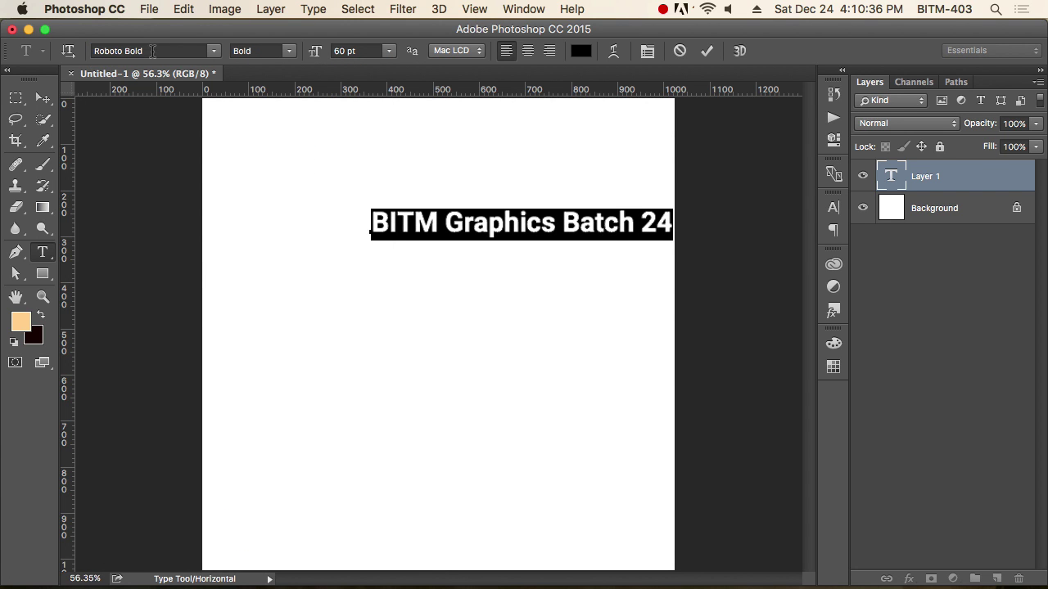
Commit the text and move it down and left so it sits roughly centered across the canvas.
click(43, 98)
click(517, 228)
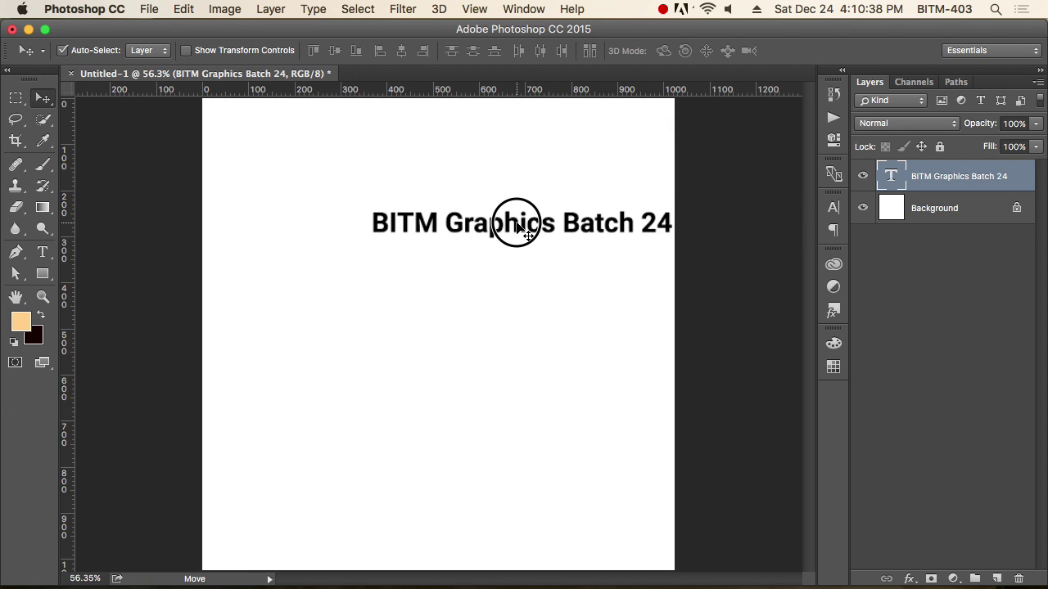
drag(517, 227, 454, 263)
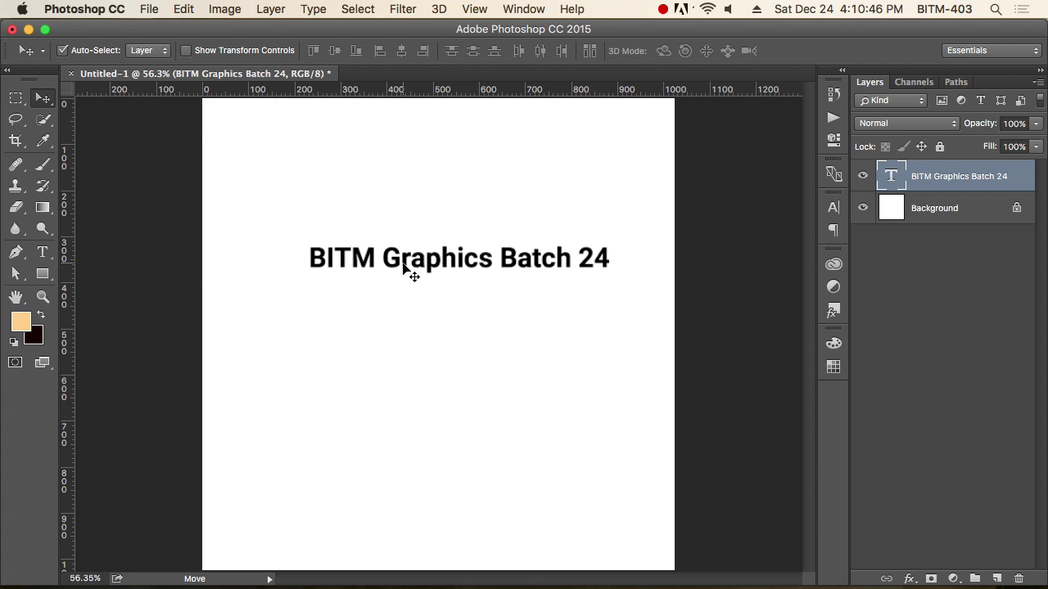
Nudge the title text upward and move it further up toward the upper quarter of the canvas.
key(shift+Up)
key(shift+Up)
key(shift+Up)
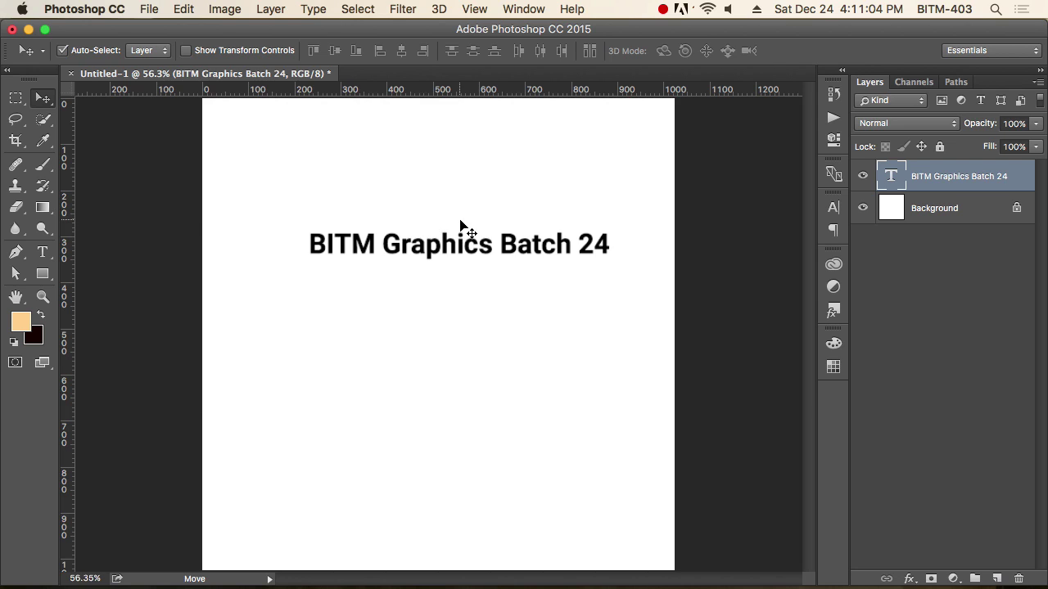
drag(447, 250, 446, 210)
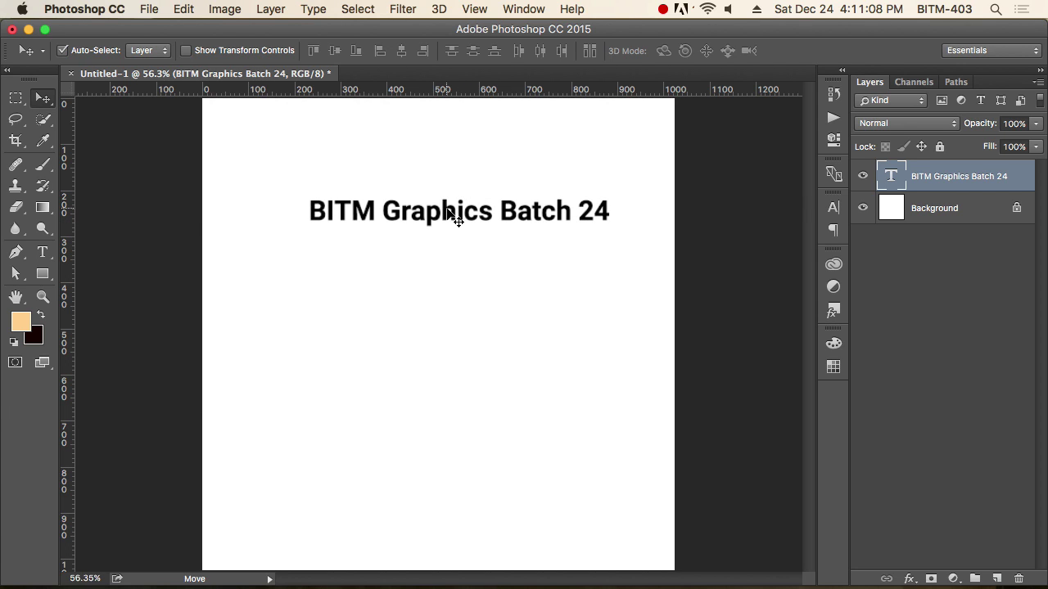
Select the whole title text and look through its font and style options, keeping Roboto Bold.
double_click(892, 176)
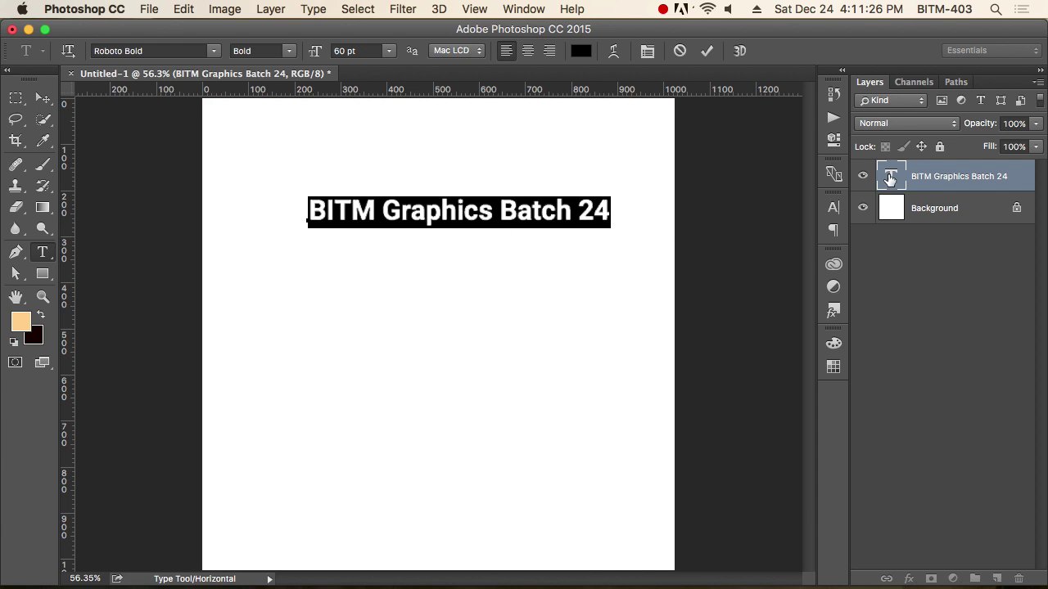
click(458, 211)
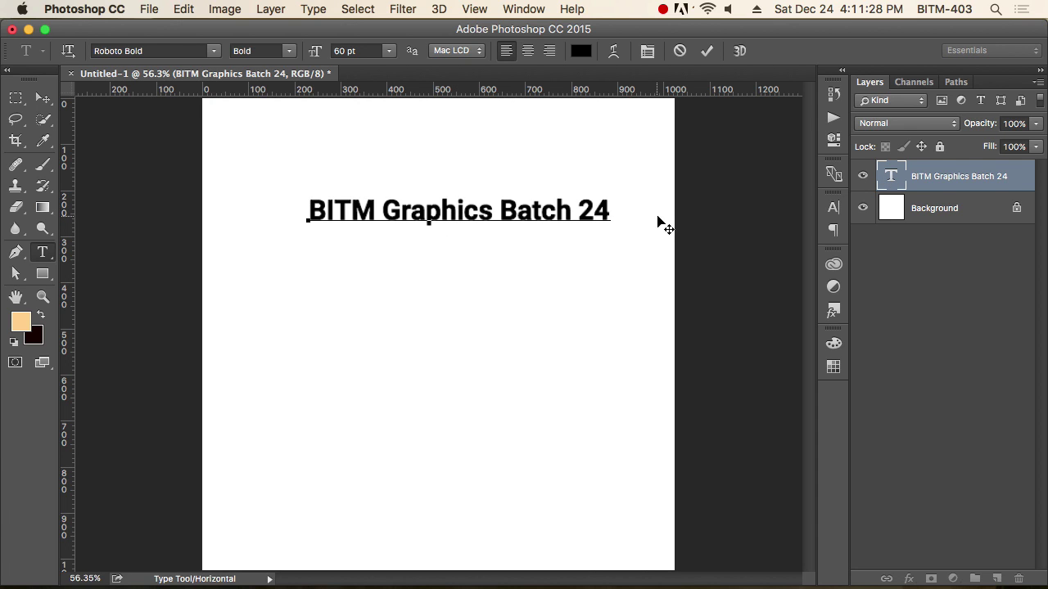
drag(309, 210, 672, 211)
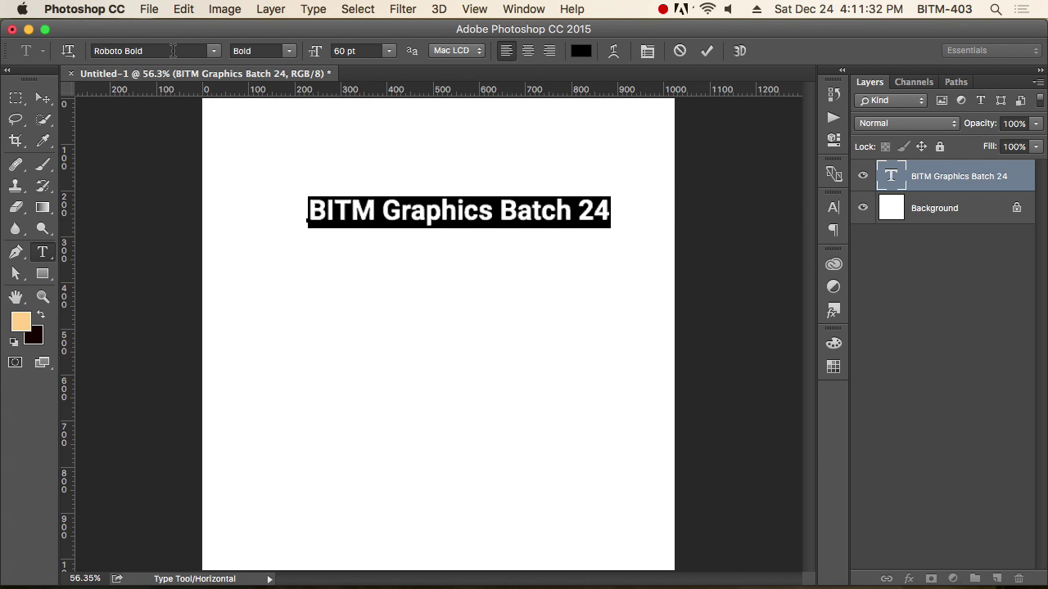
click(214, 51)
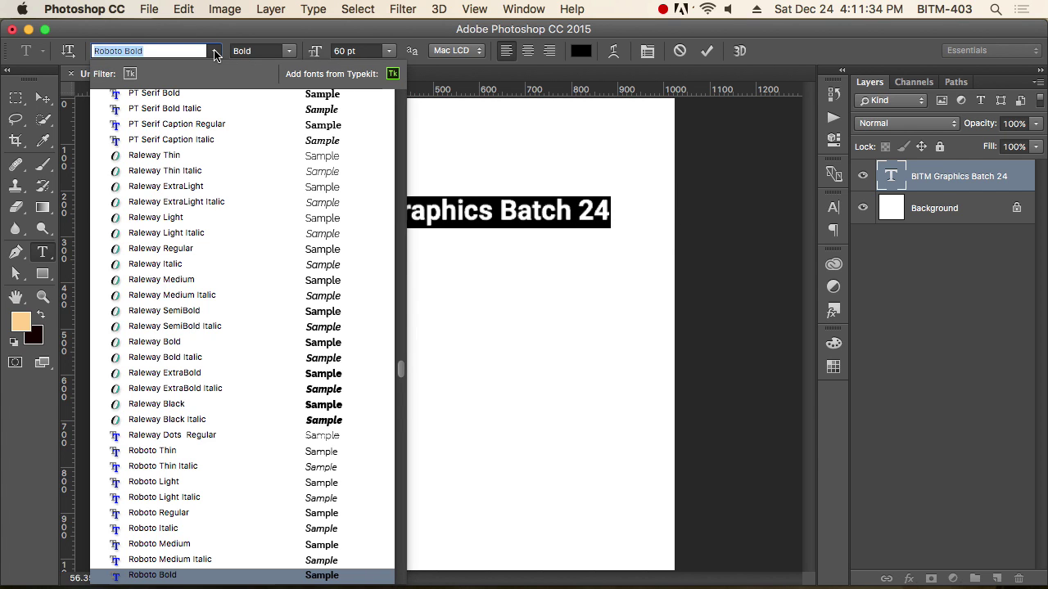
click(215, 54)
click(288, 52)
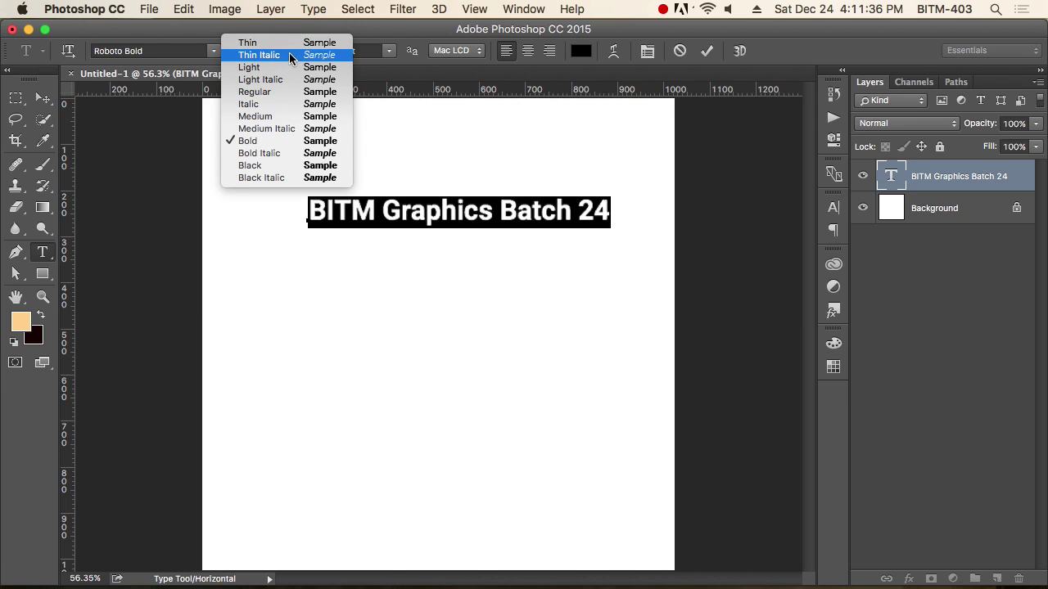
click(262, 140)
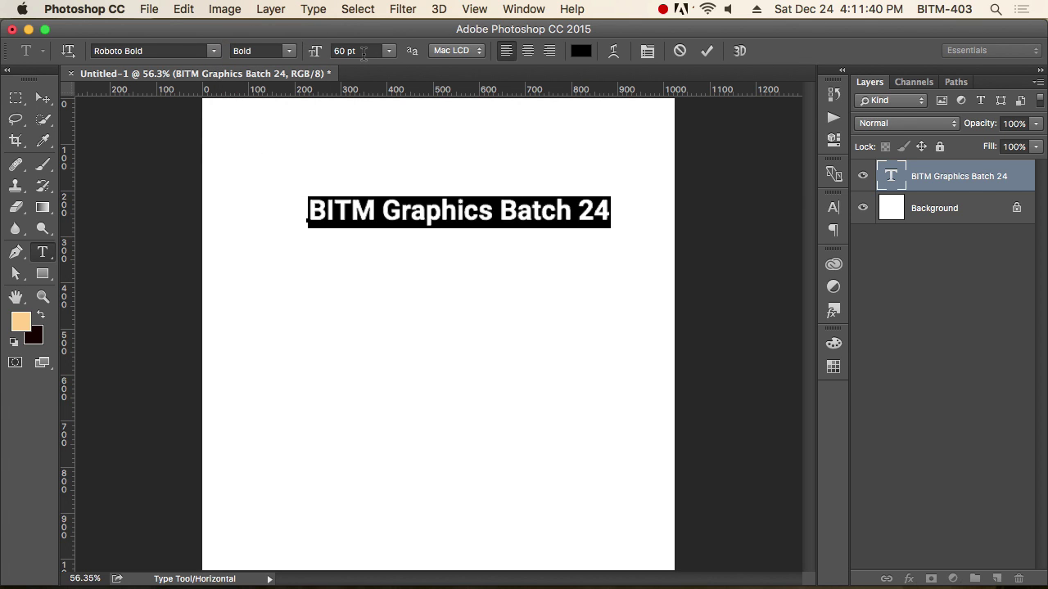
Try the Smooth, Crisp and Strong anti-aliasing methods on the title text and inspect the letter edges up close.
click(480, 52)
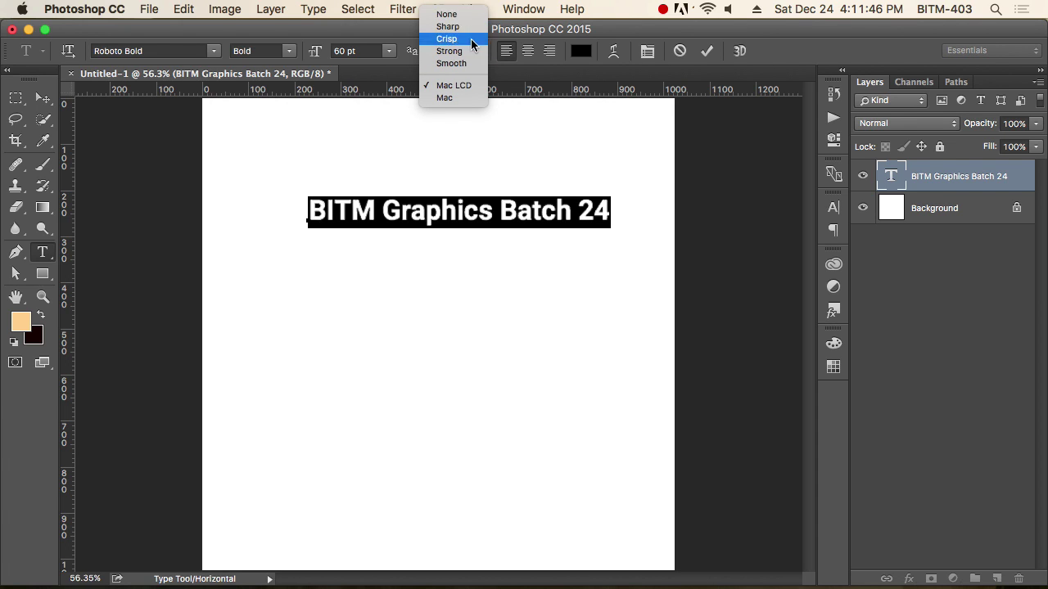
click(606, 29)
scroll(477, 187, up, 10)
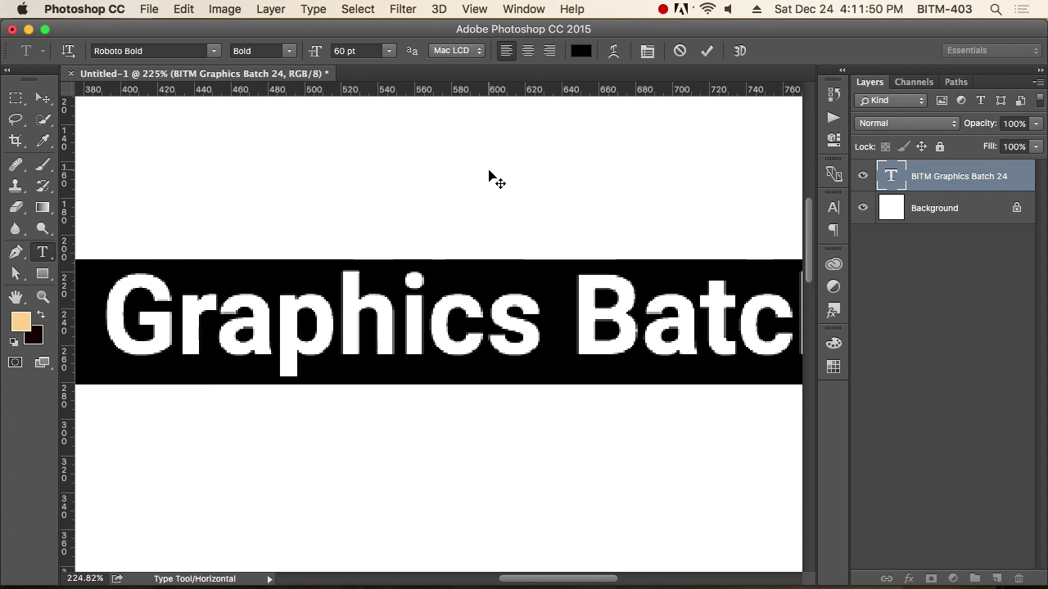
click(472, 52)
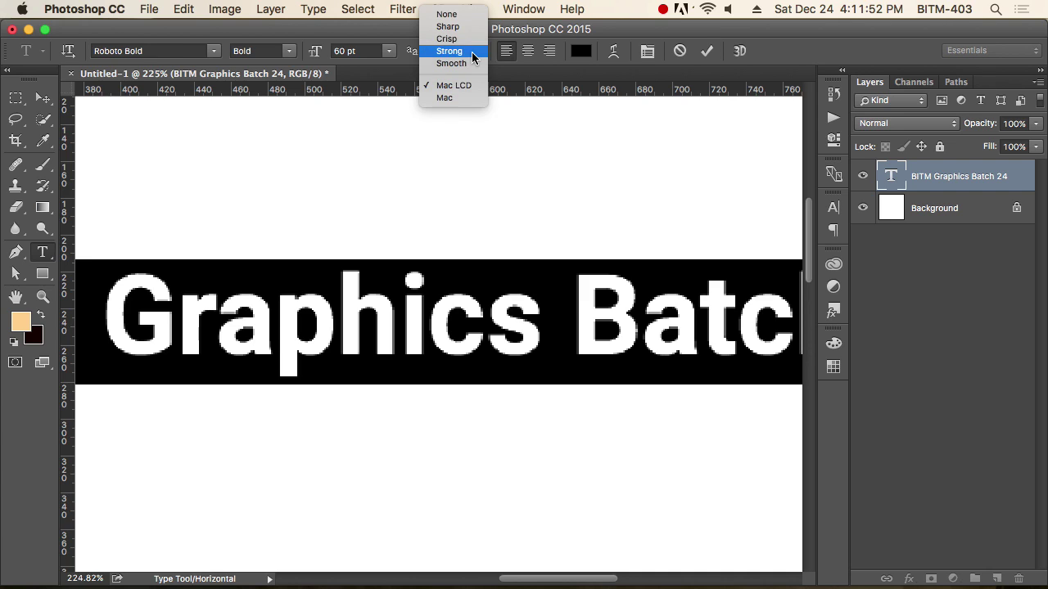
click(468, 64)
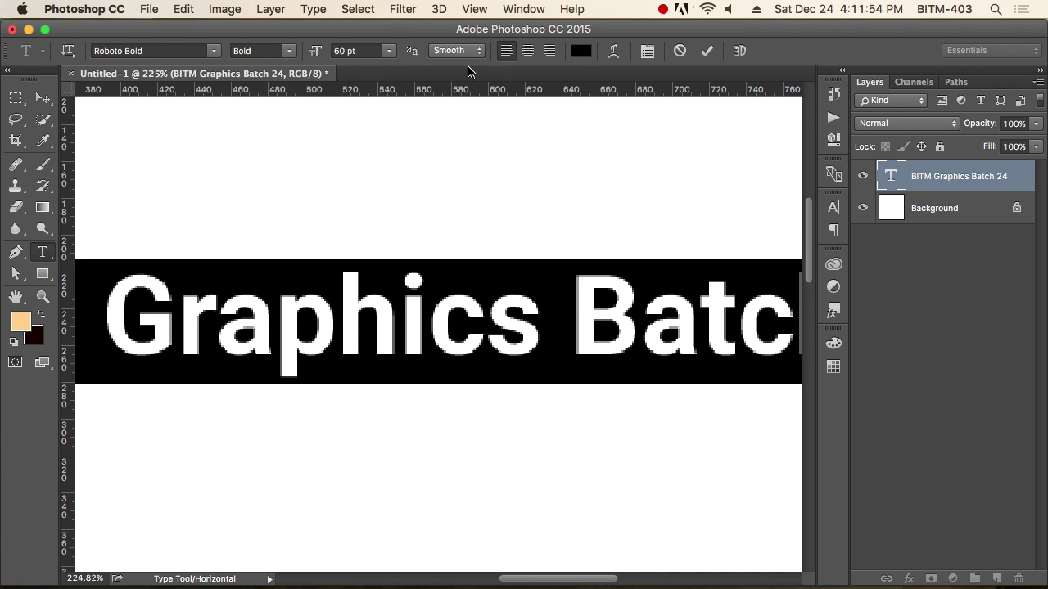
click(479, 54)
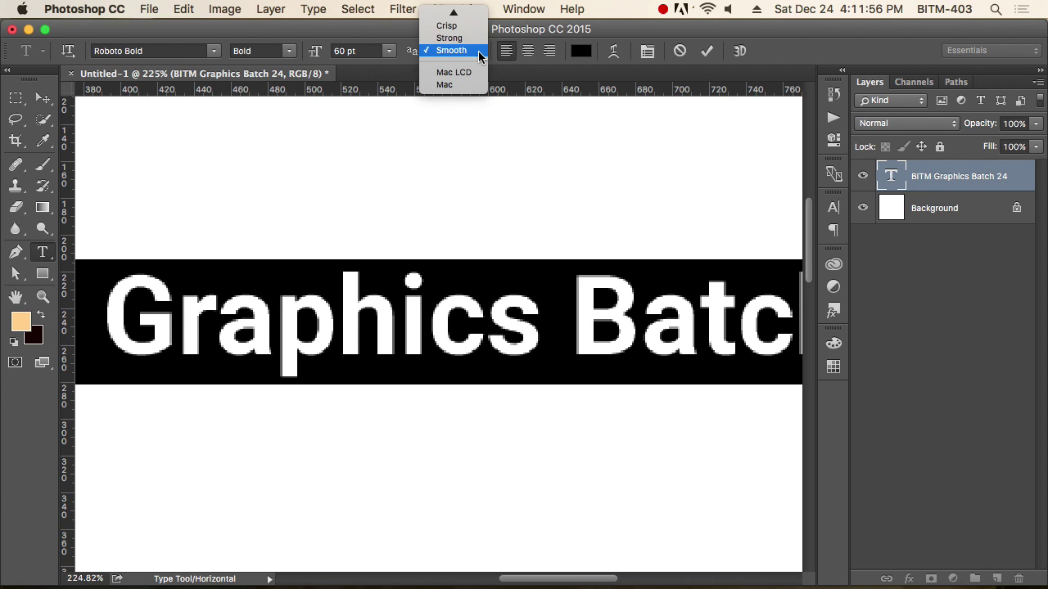
click(468, 39)
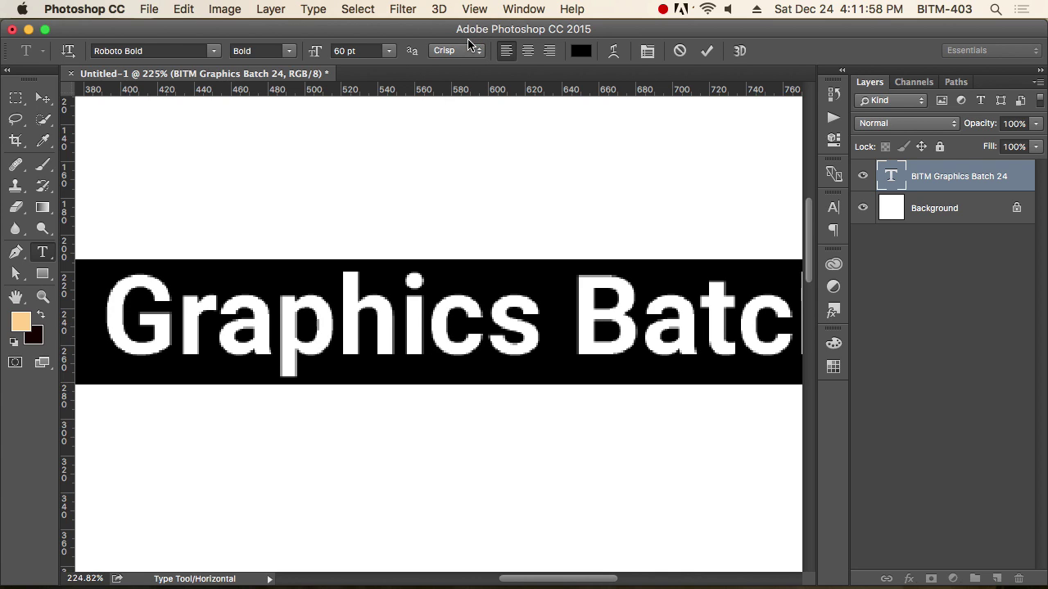
click(480, 50)
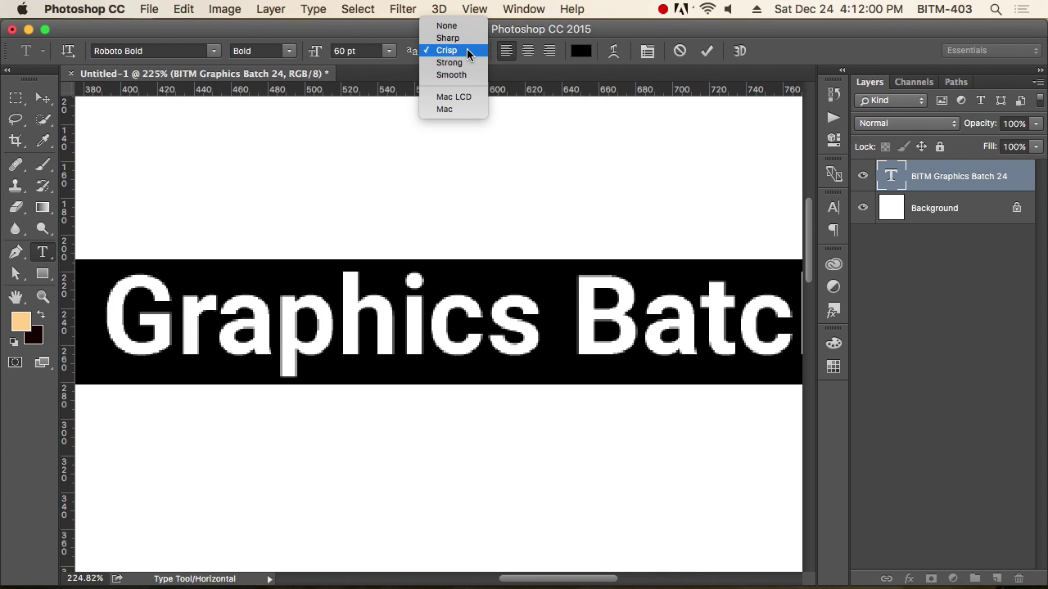
click(467, 63)
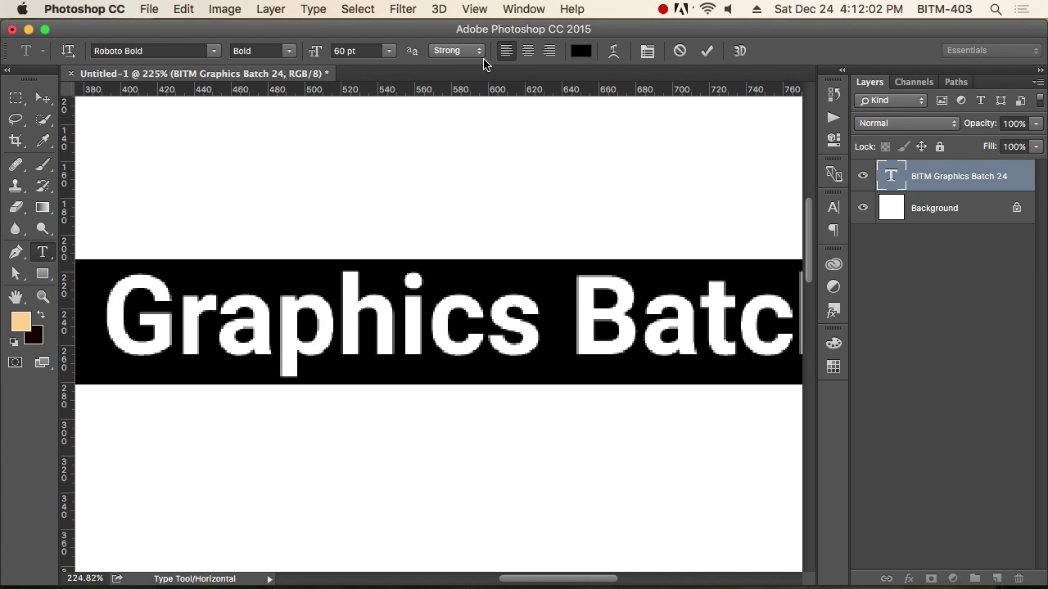
click(247, 327)
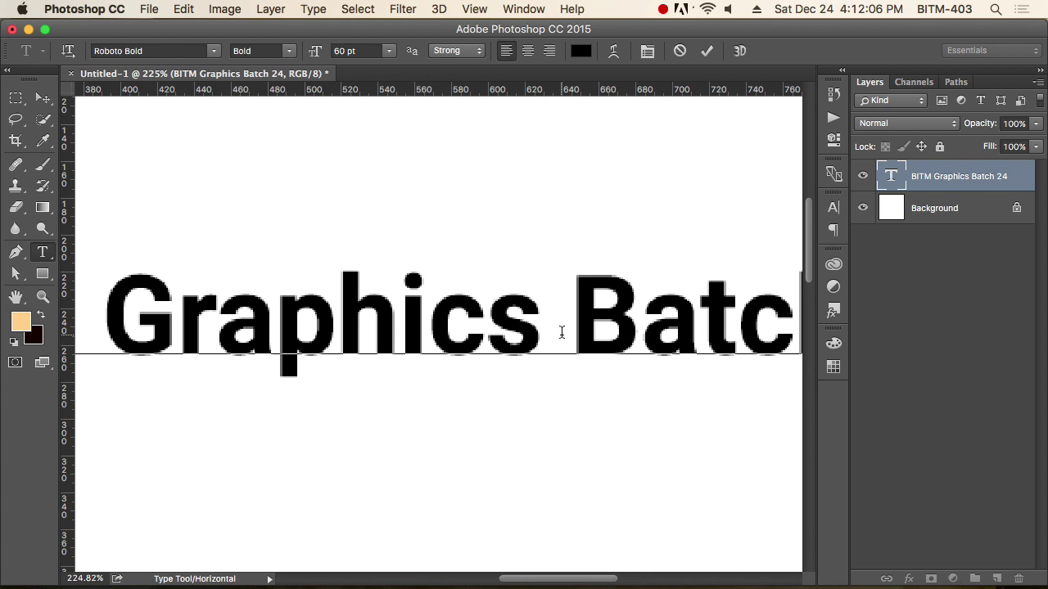
key(super+a)
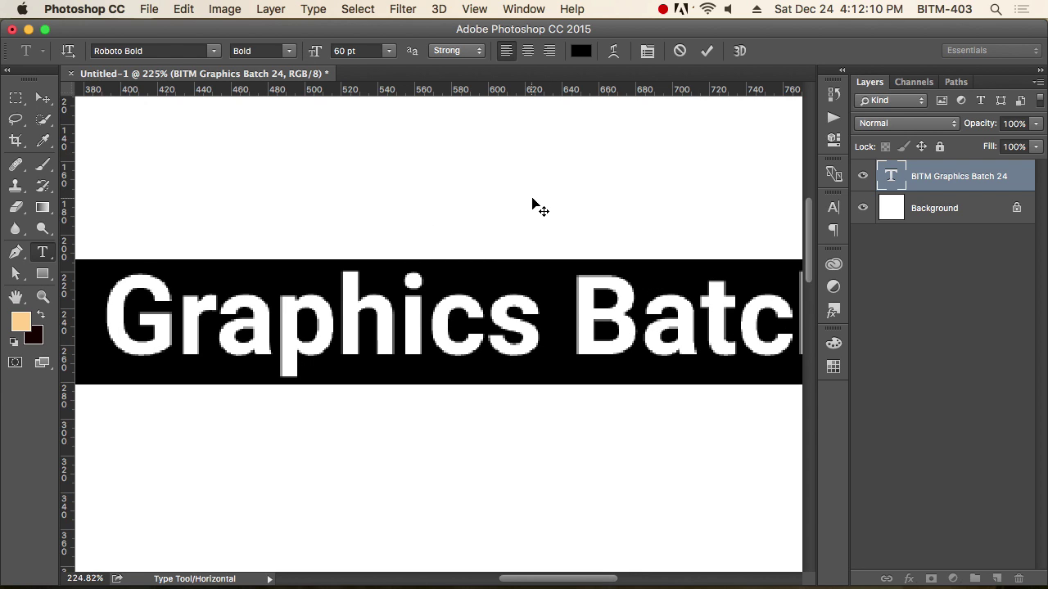
Set the title's anti-aliasing back to Mac LCD.
click(480, 55)
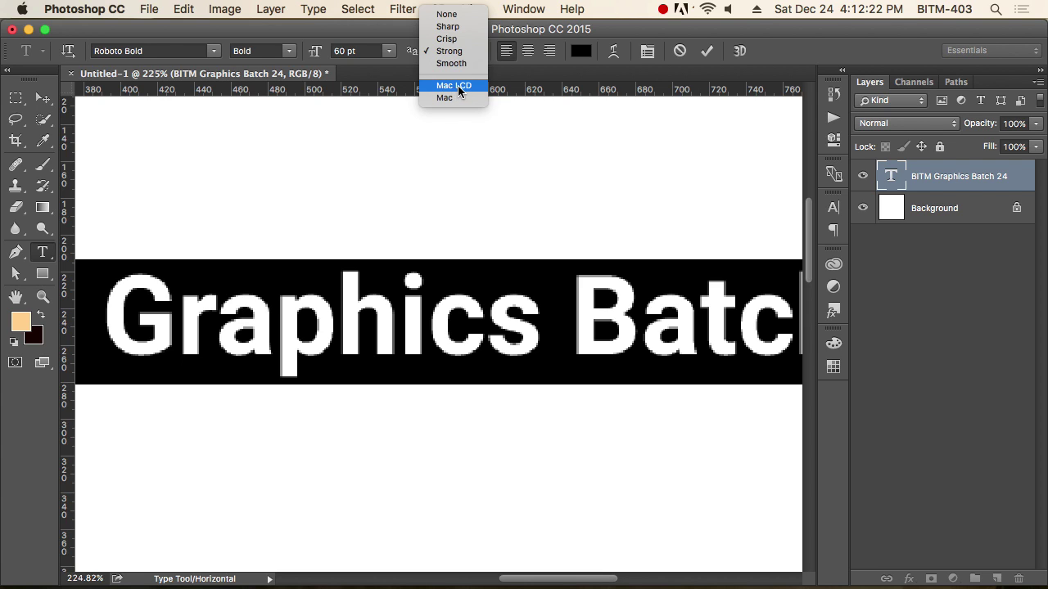
click(459, 87)
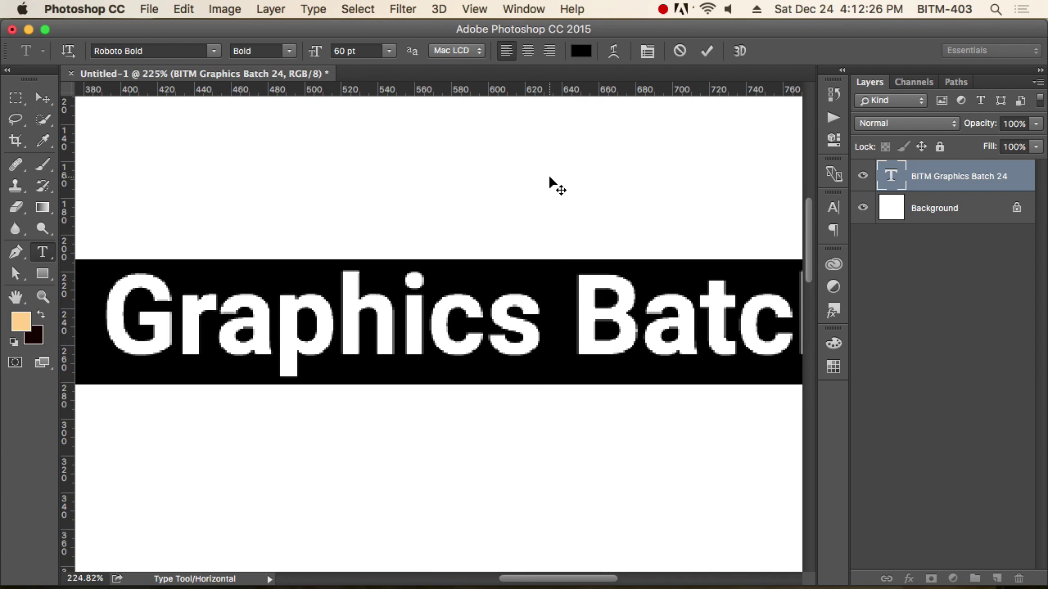
key(super+0)
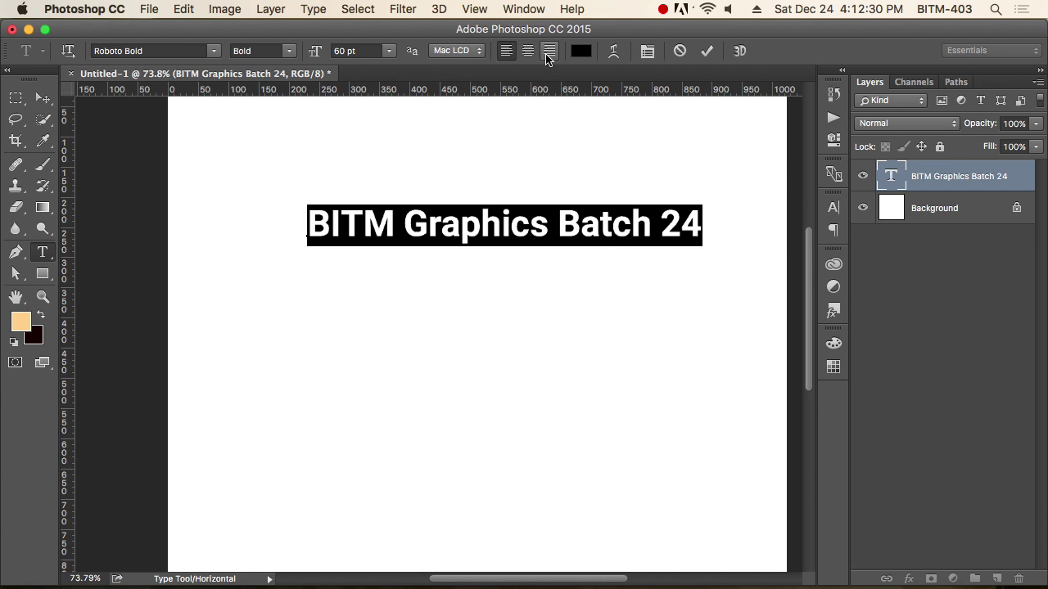
Center-align the entire title text and move it right so it sits fully on the canvas, roughly centered.
click(343, 223)
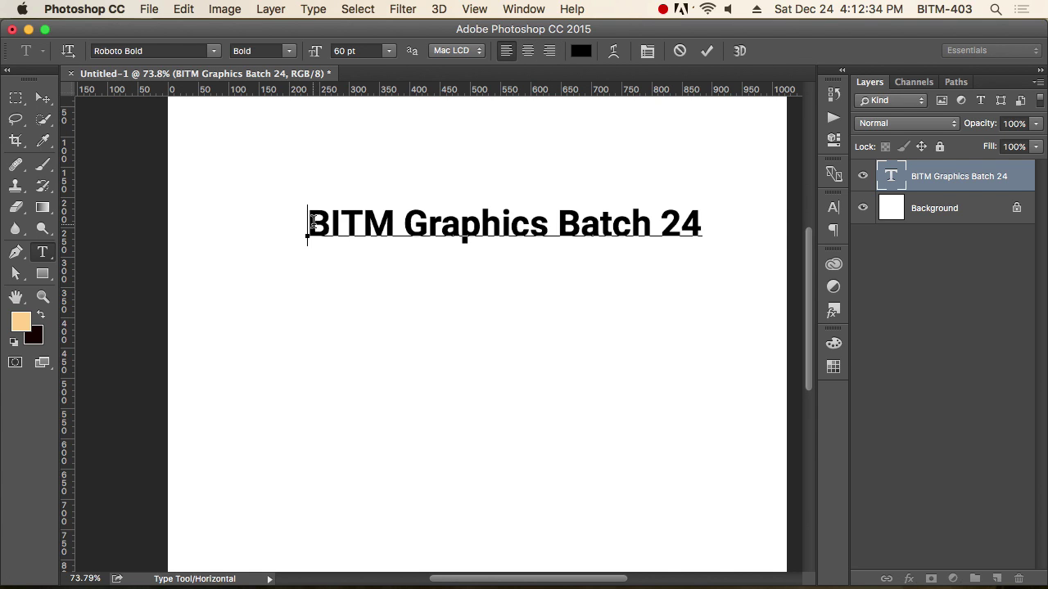
drag(309, 222, 419, 221)
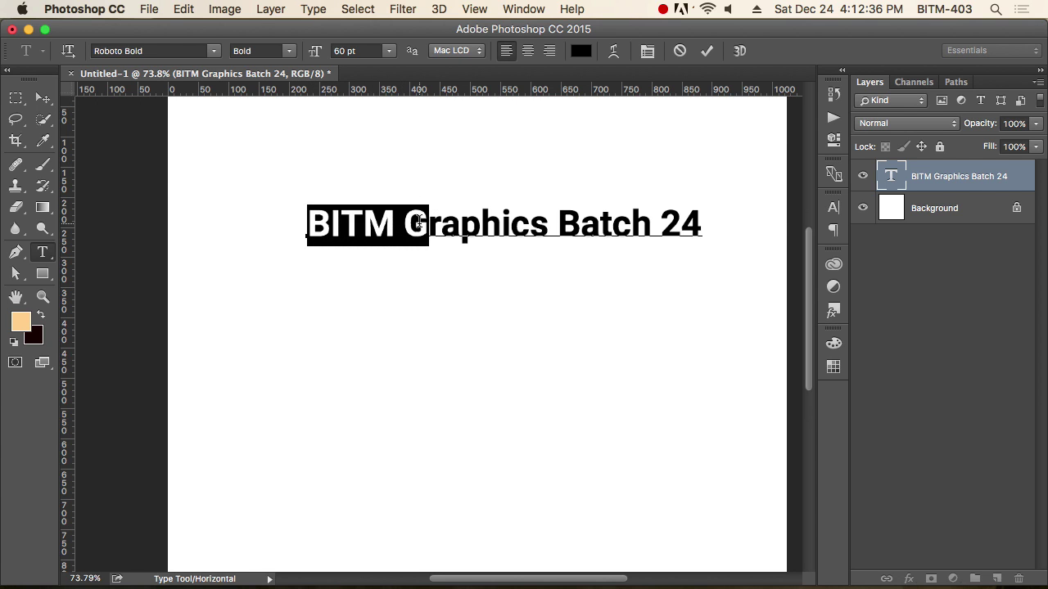
drag(339, 223, 680, 233)
key(super+a)
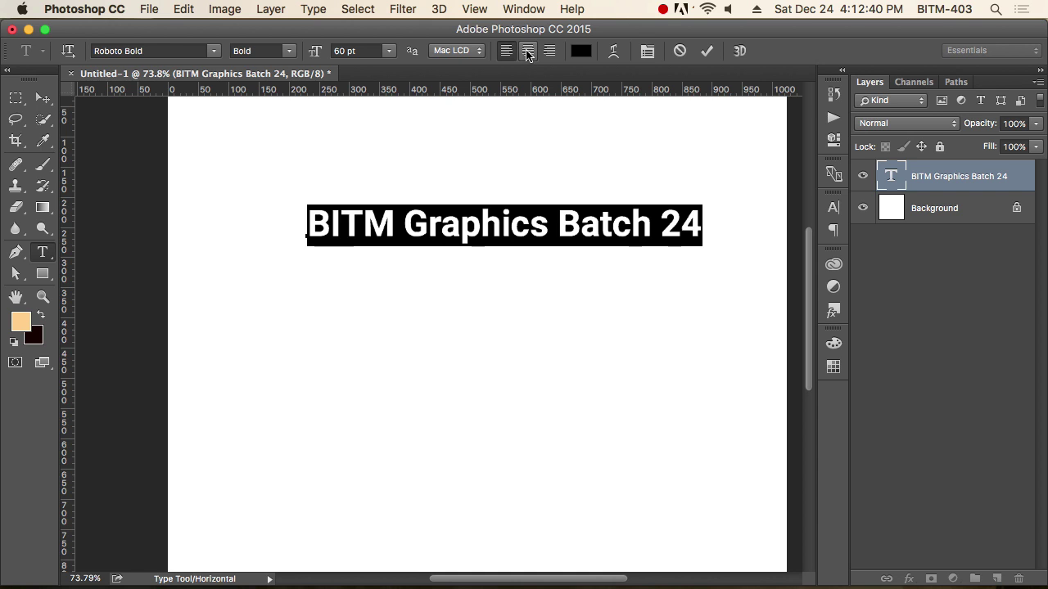
click(528, 52)
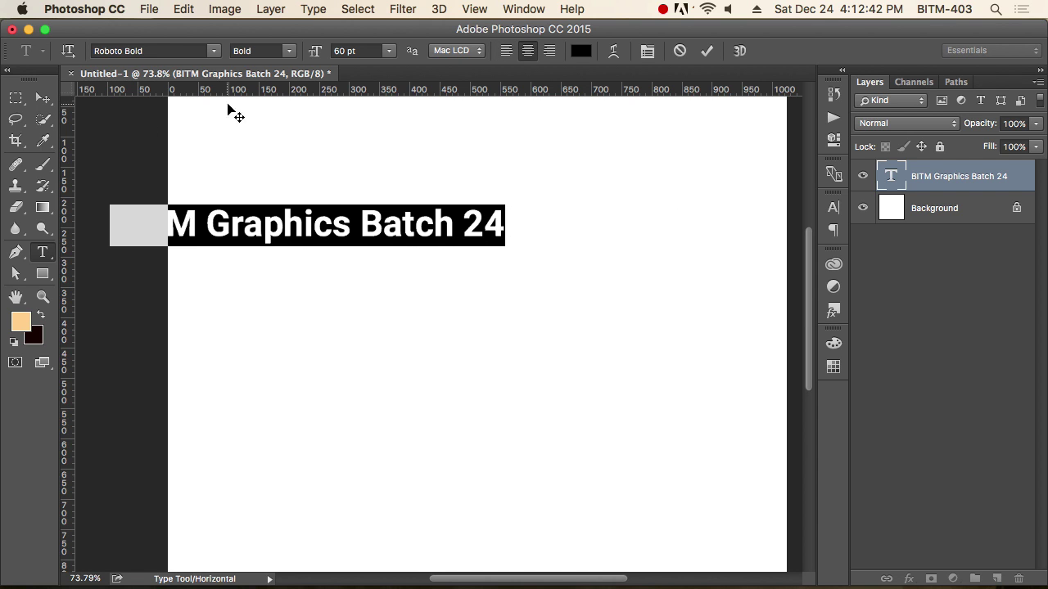
click(42, 99)
drag(297, 241, 474, 238)
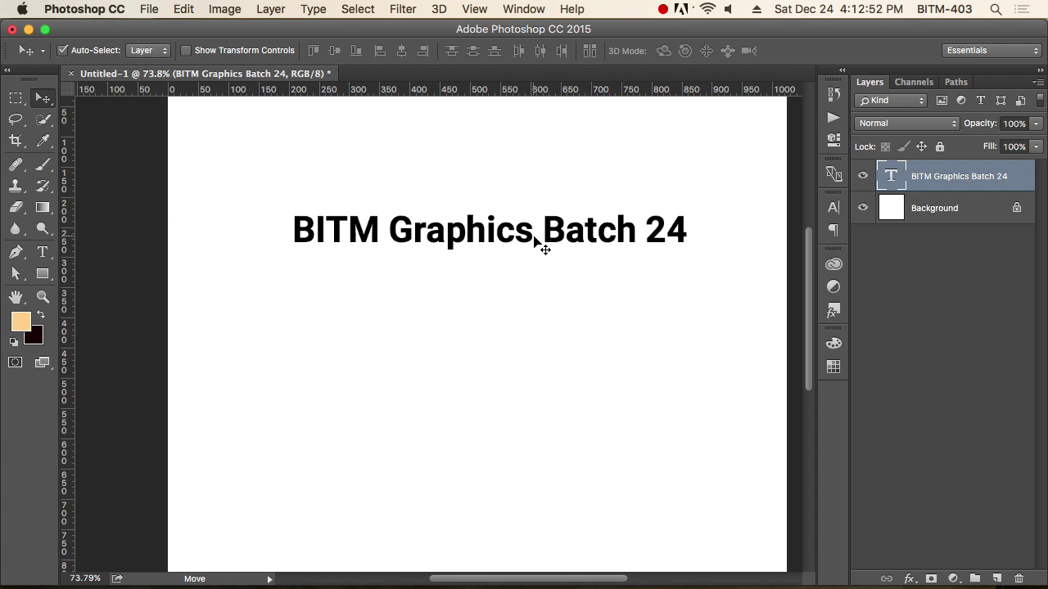
Delete "24" from the end of the title to test the center alignment, and undo the deletion.
double_click(486, 235)
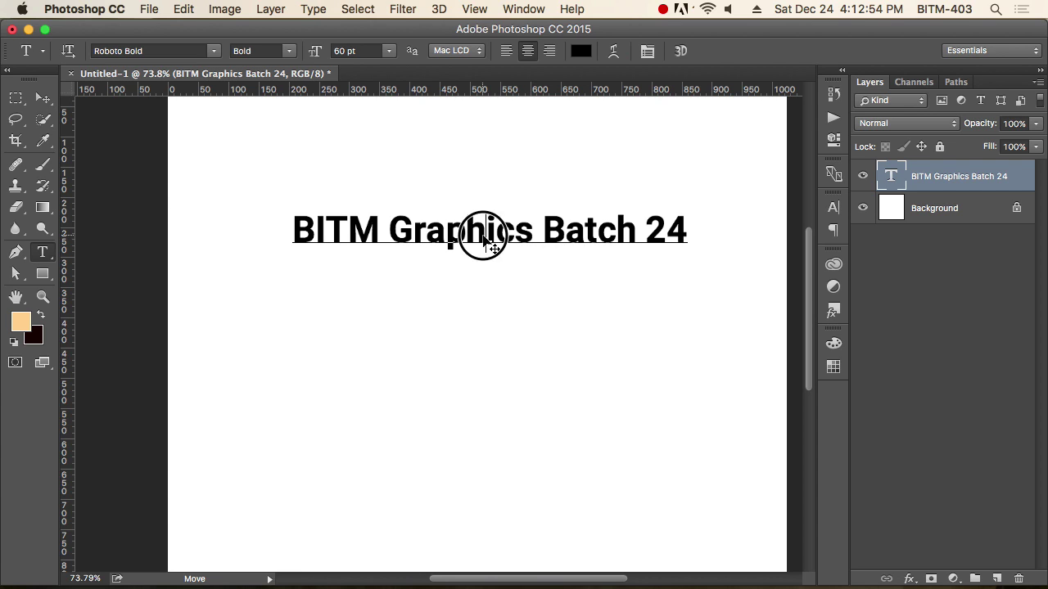
drag(636, 230, 708, 230)
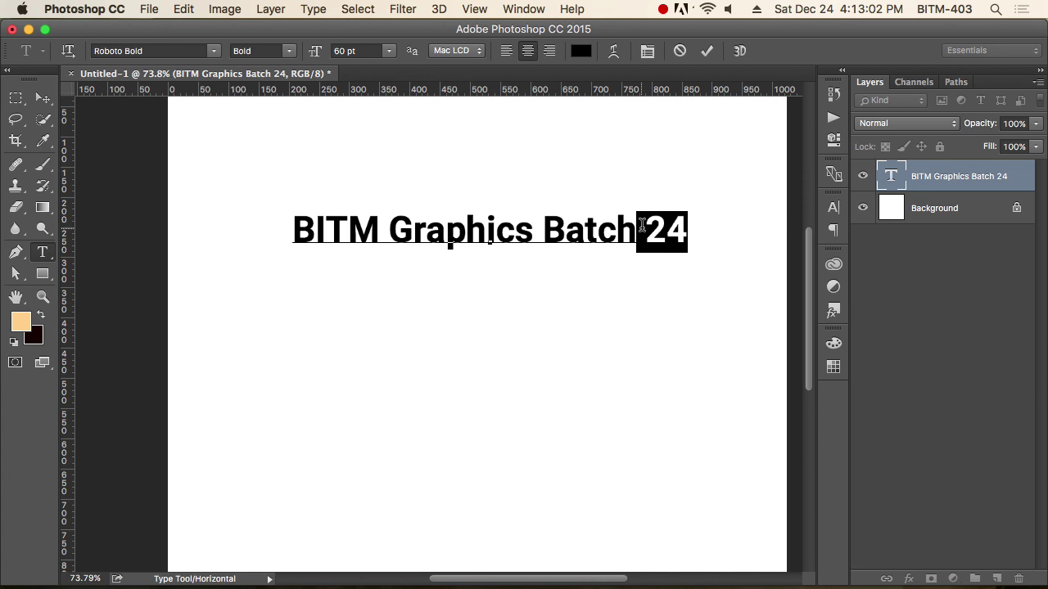
key(super)
key(BackSpace)
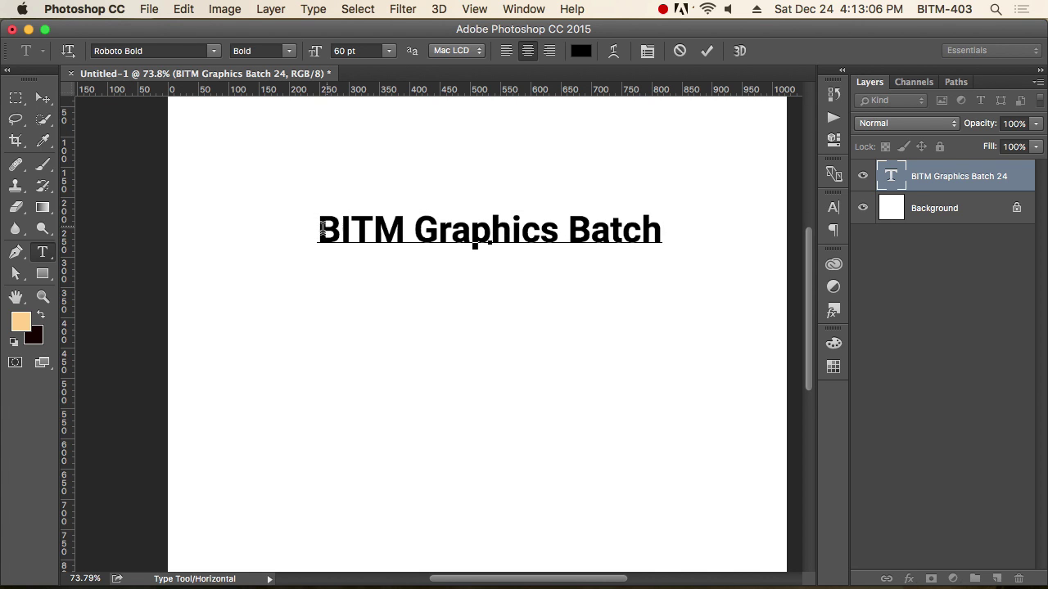
key(super)
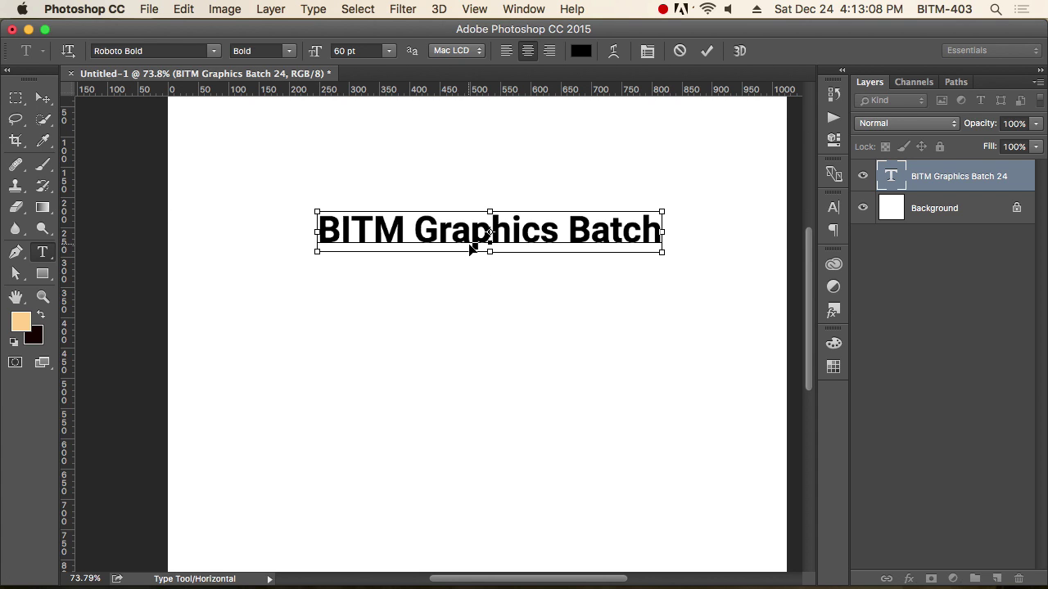
key(super+z)
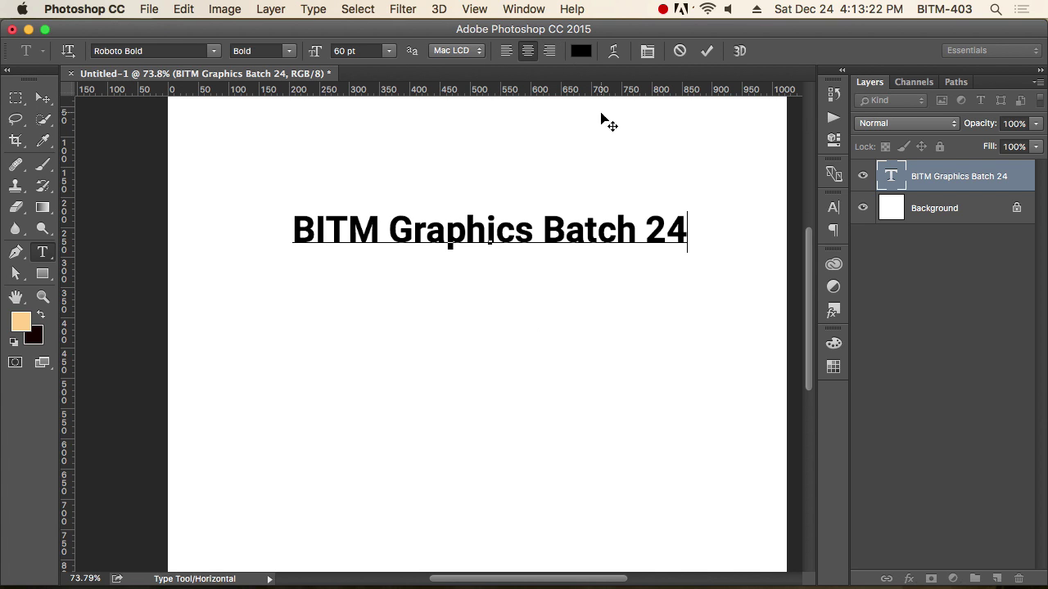
Commit the title, move it up and slightly left near the canvas top, and draw a wide paragraph text box beneath it.
click(43, 98)
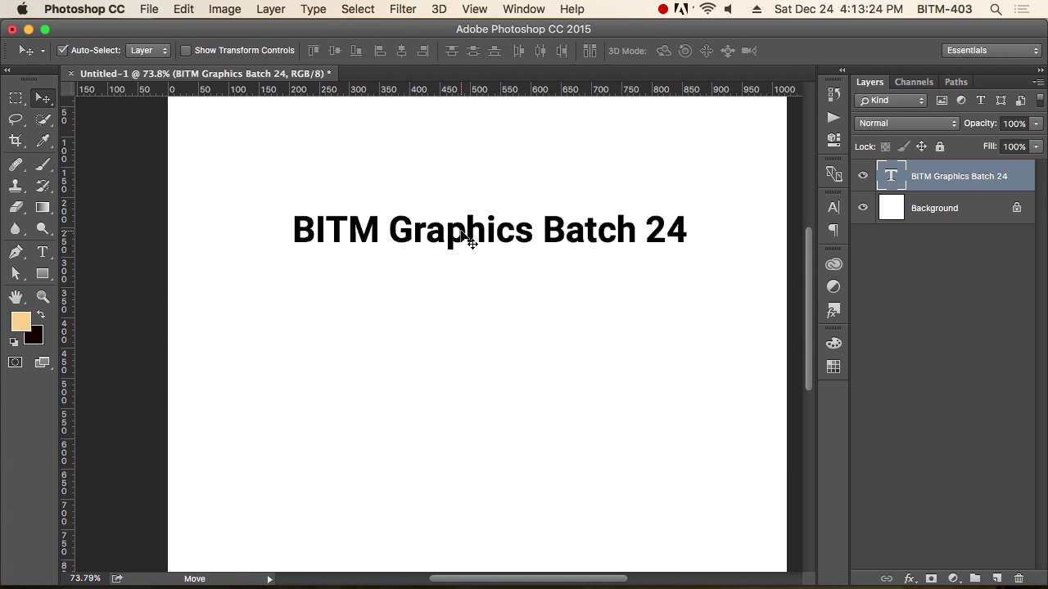
drag(462, 233, 424, 160)
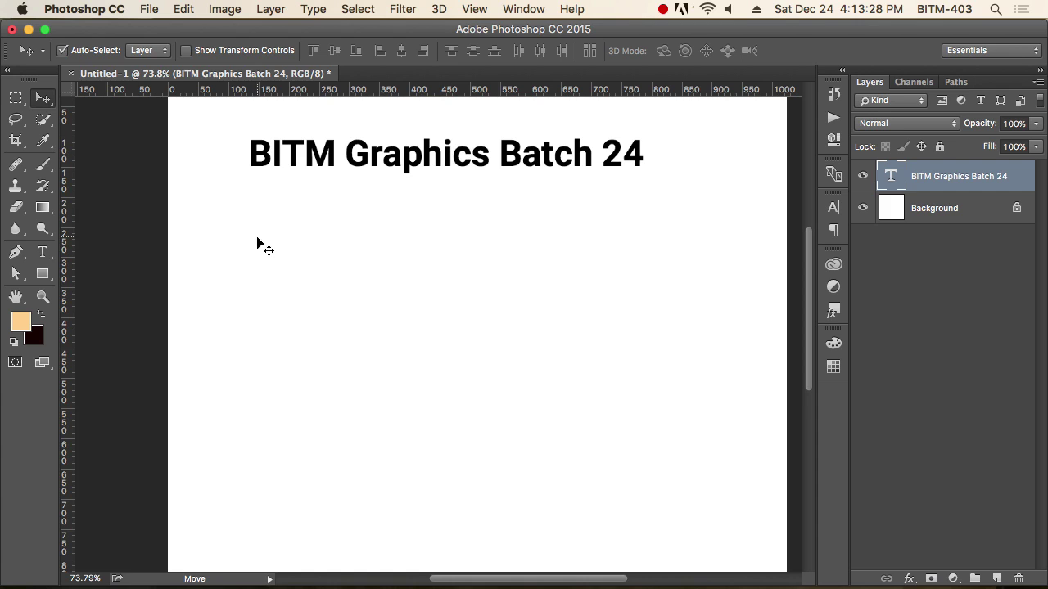
click(44, 254)
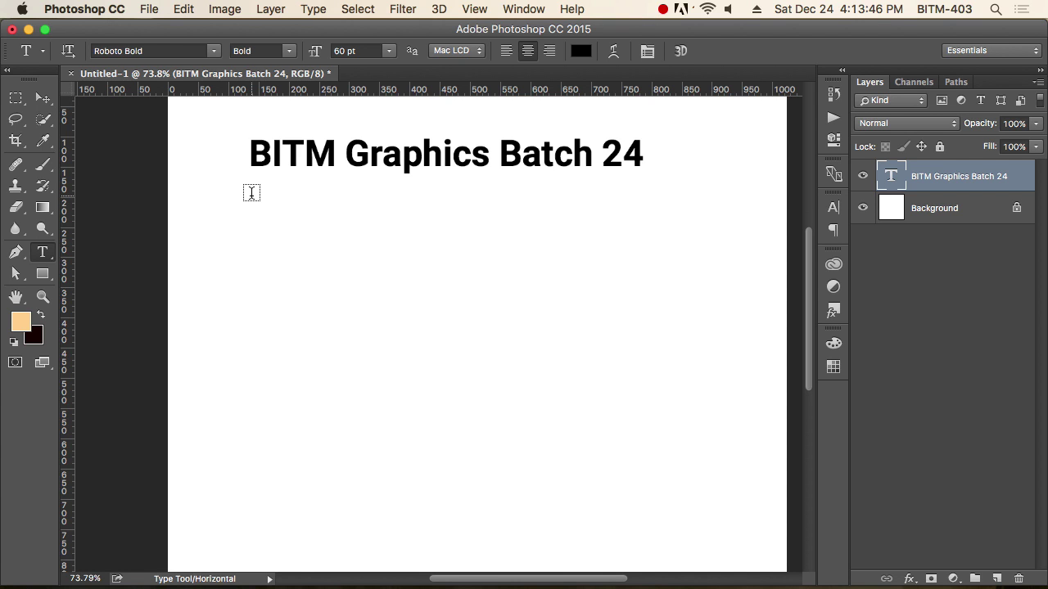
drag(251, 192, 687, 316)
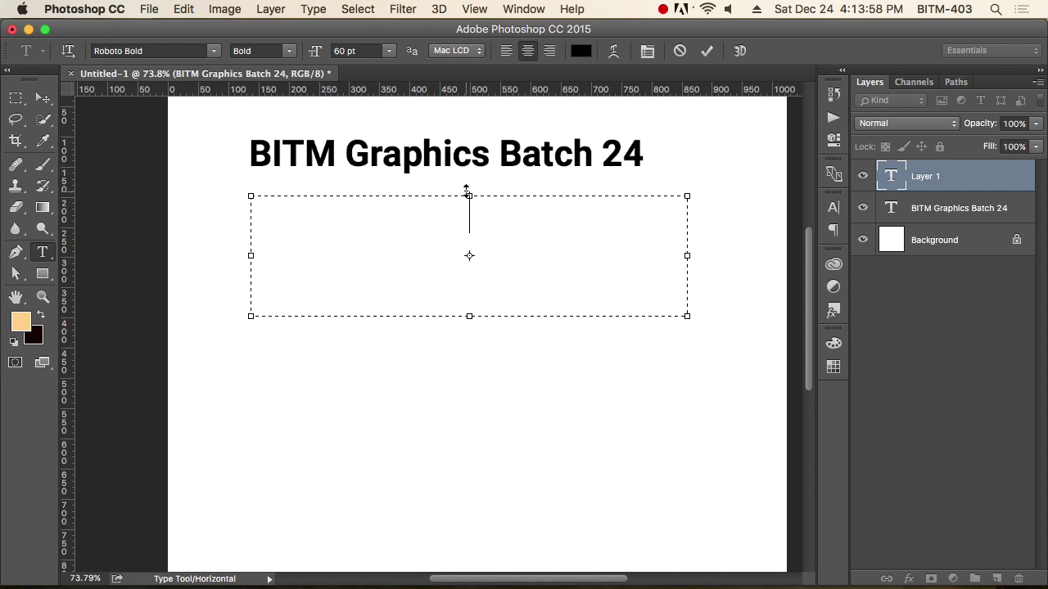
Left-align the empty paragraph box and fill it with Lorem Ipsum placeholder text.
click(505, 53)
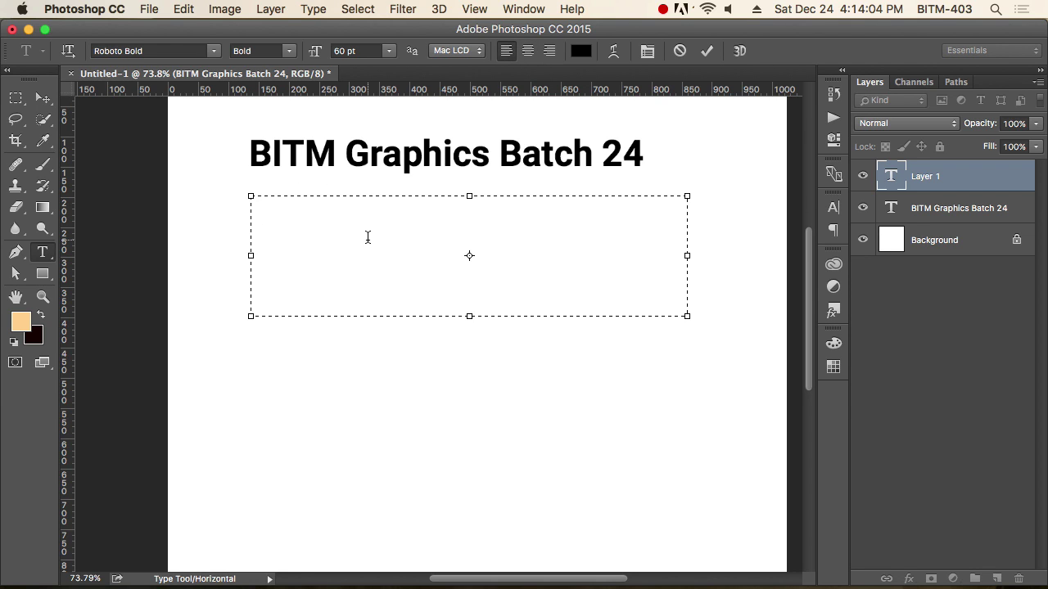
click(549, 51)
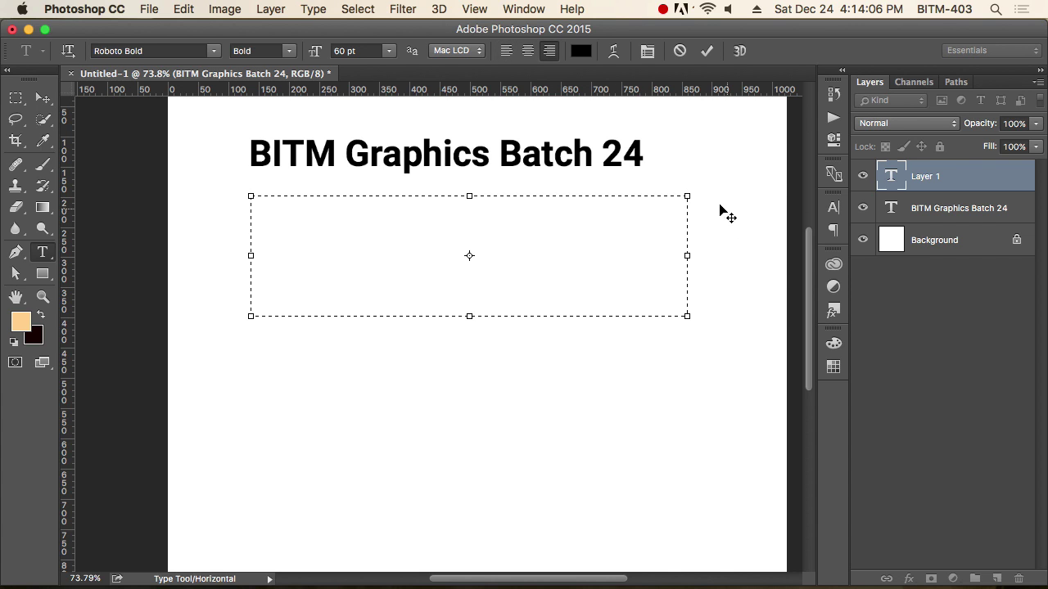
click(505, 50)
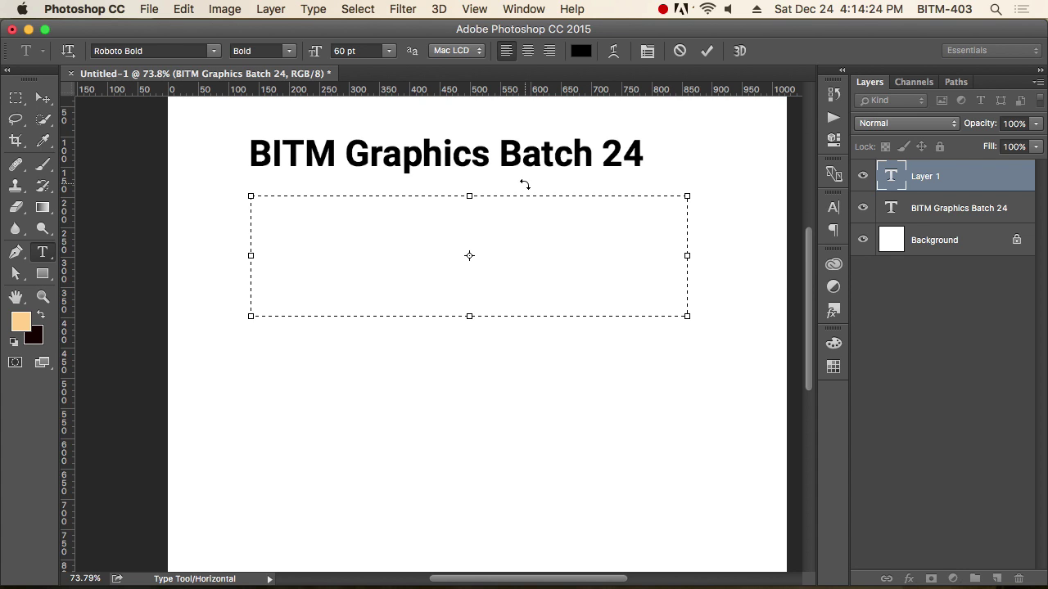
scroll(547, 249, up, 2)
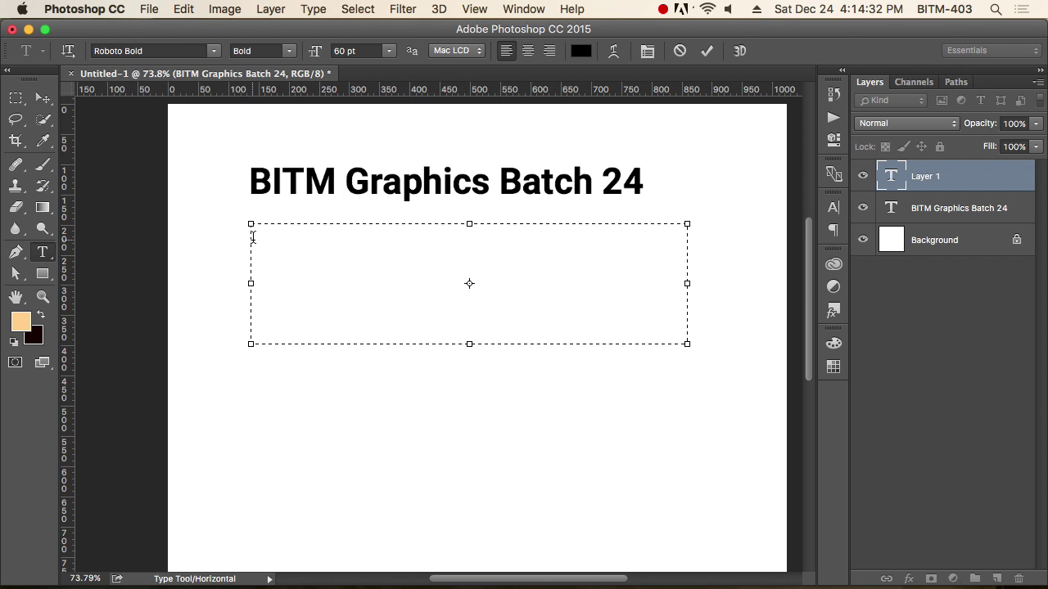
click(314, 10)
click(398, 378)
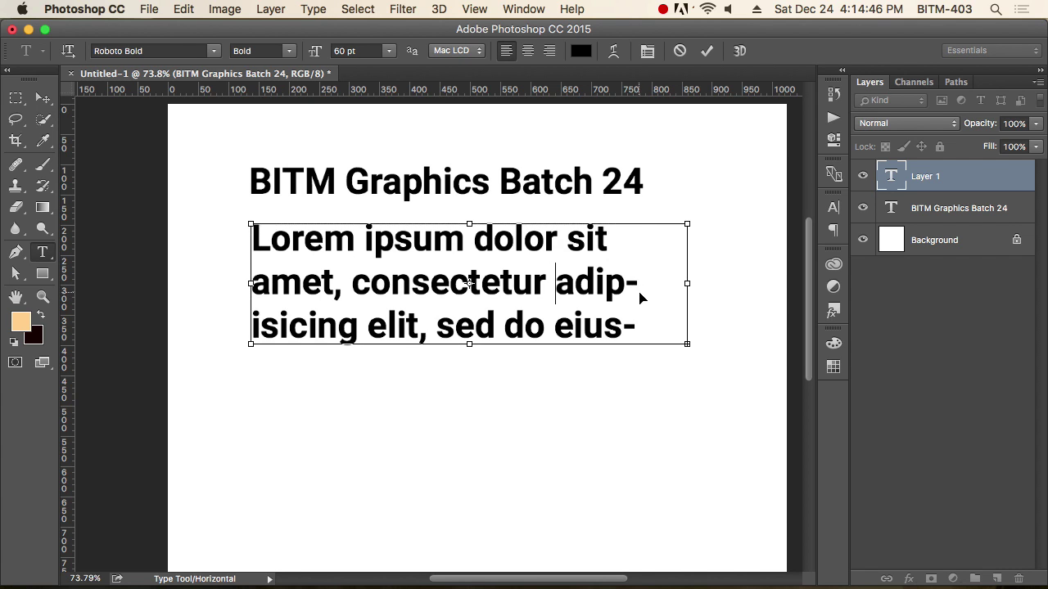
Set the font size of the entire placeholder paragraph to 18 pt.
key(super+a)
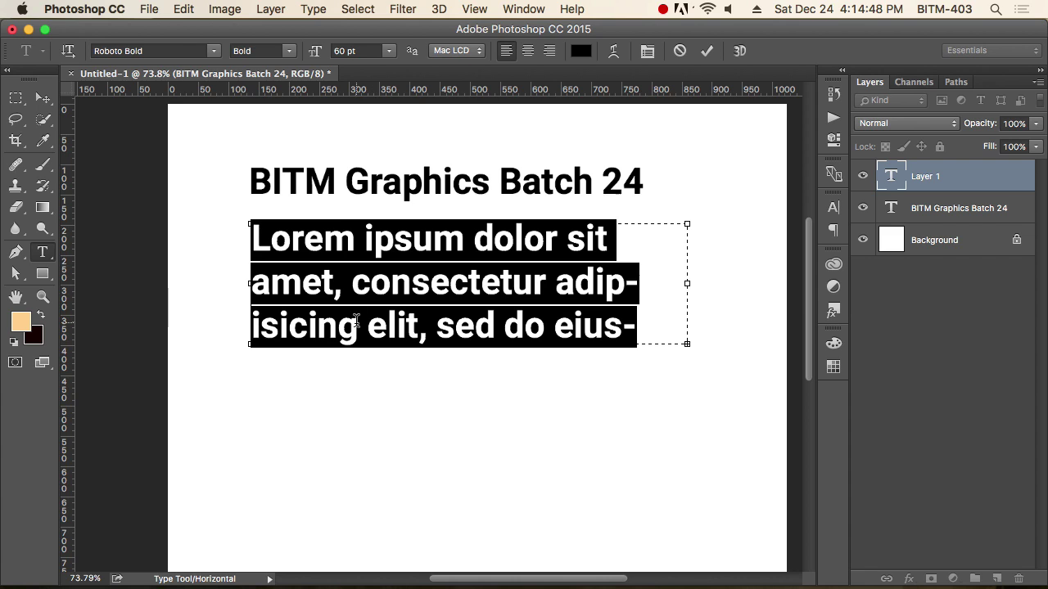
click(335, 51)
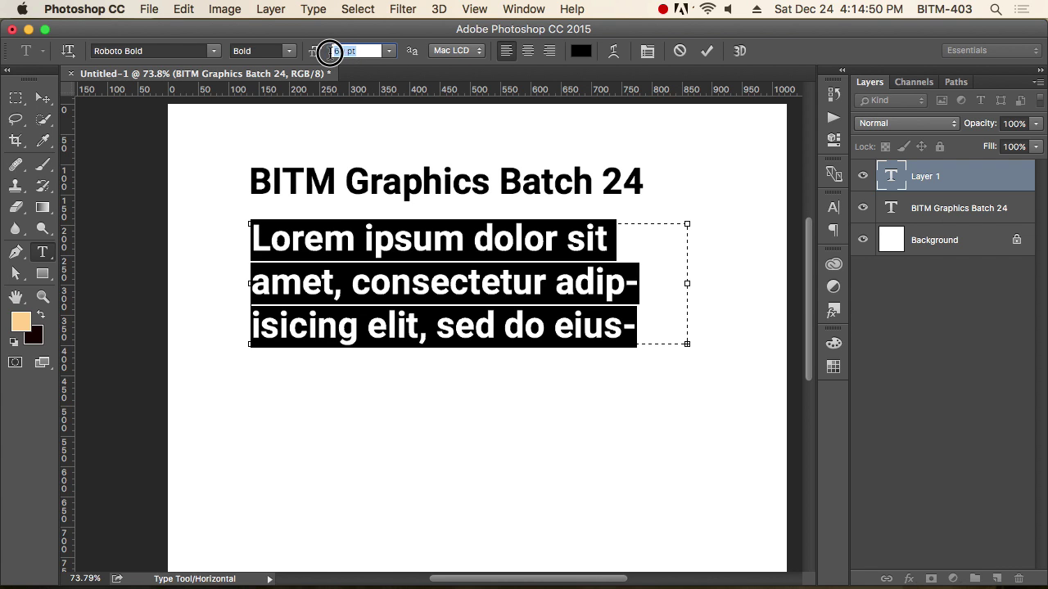
text(24)
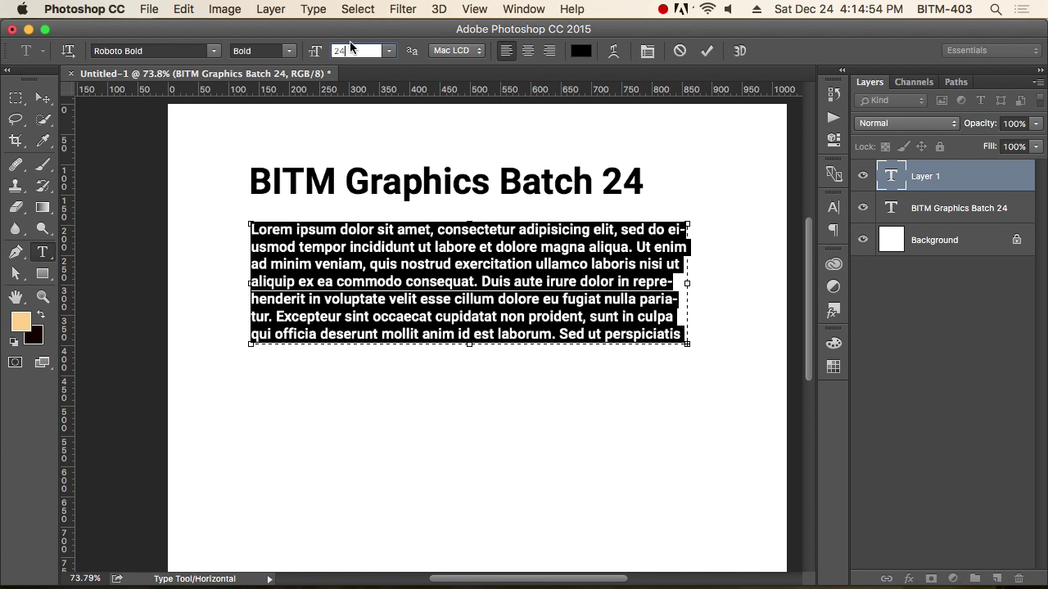
click(339, 50)
text(18)
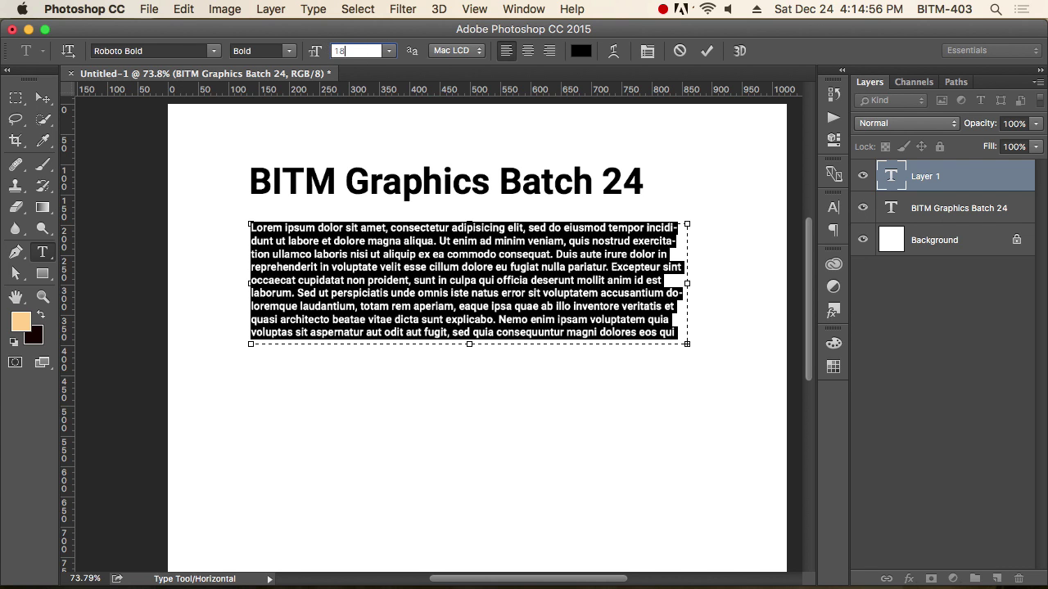
click(530, 266)
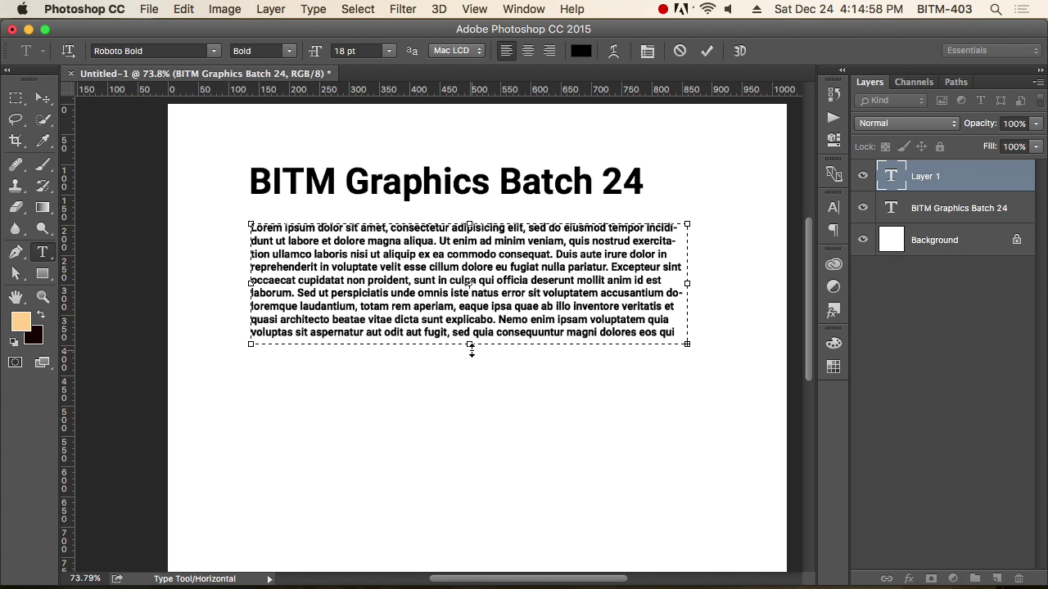
Extend the paragraph box downward to fit all the text, with its lower edge just below the last line.
drag(470, 345, 536, 475)
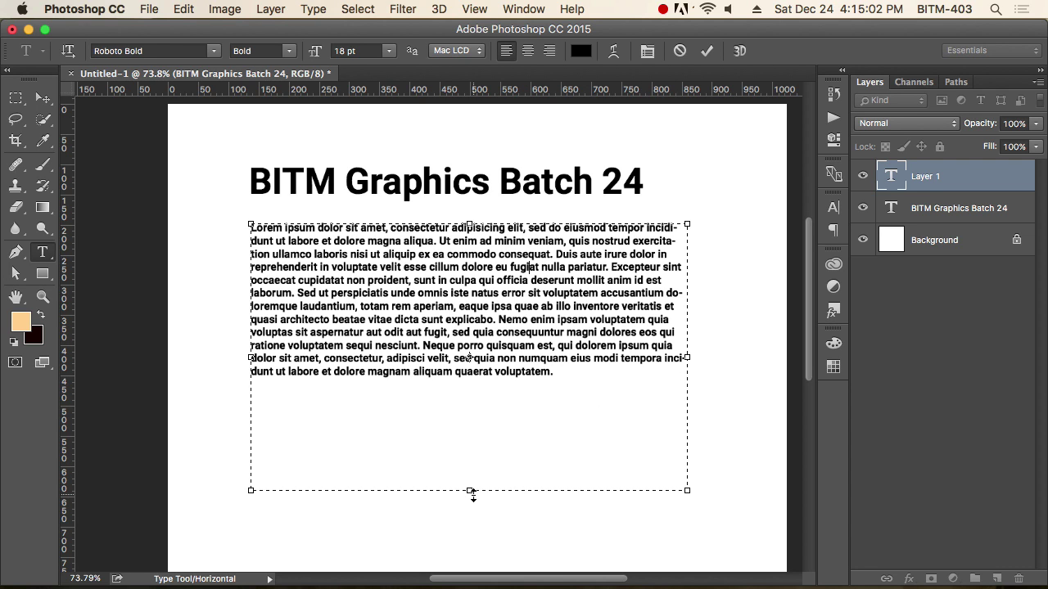
drag(472, 495, 495, 379)
click(313, 9)
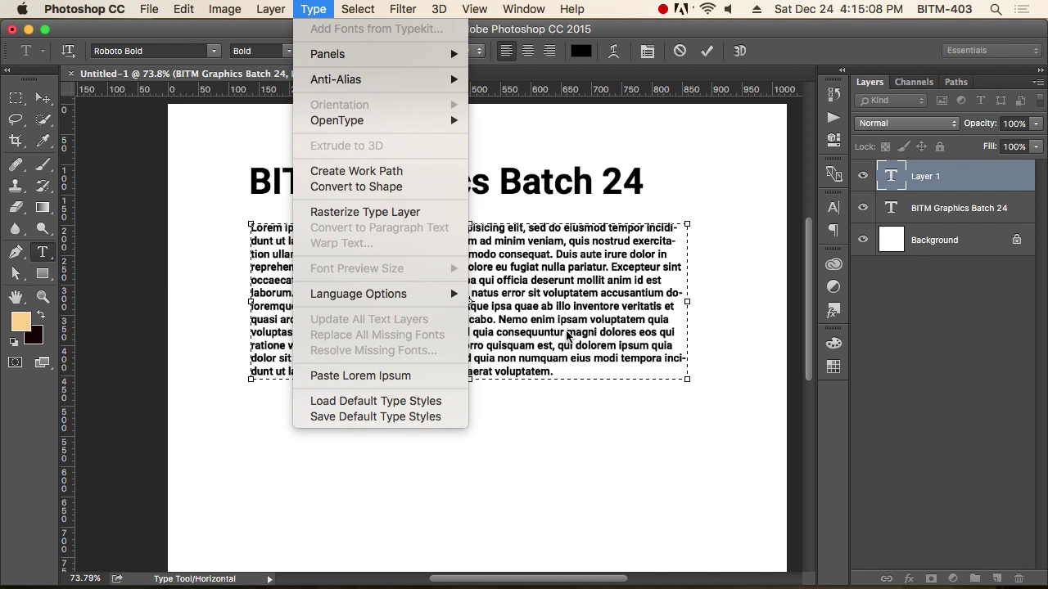
click(567, 335)
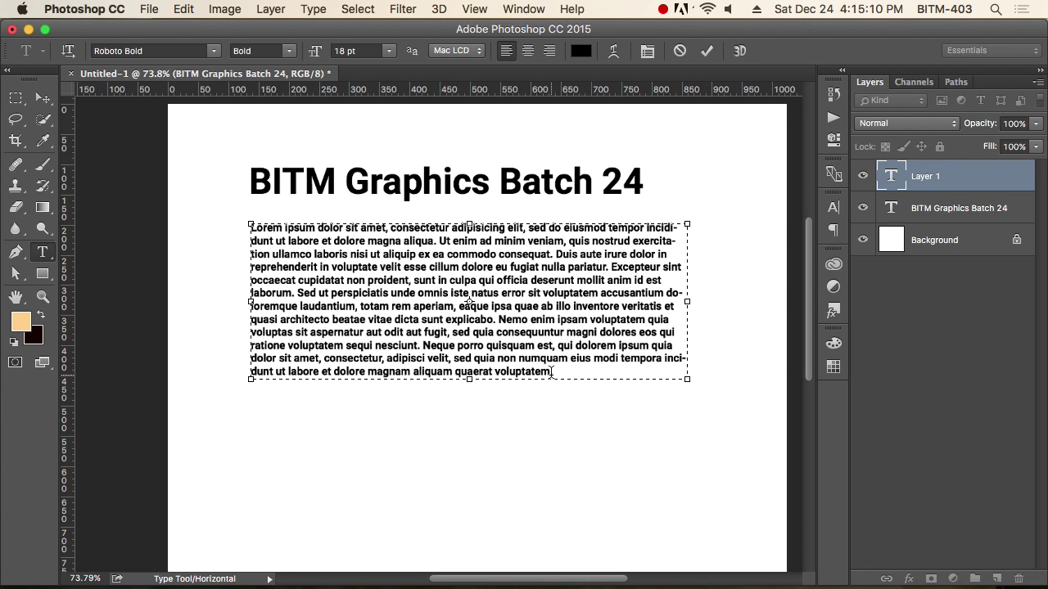
Change the font style of the entire placeholder paragraph to Roboto Light.
drag(551, 372, 235, 212)
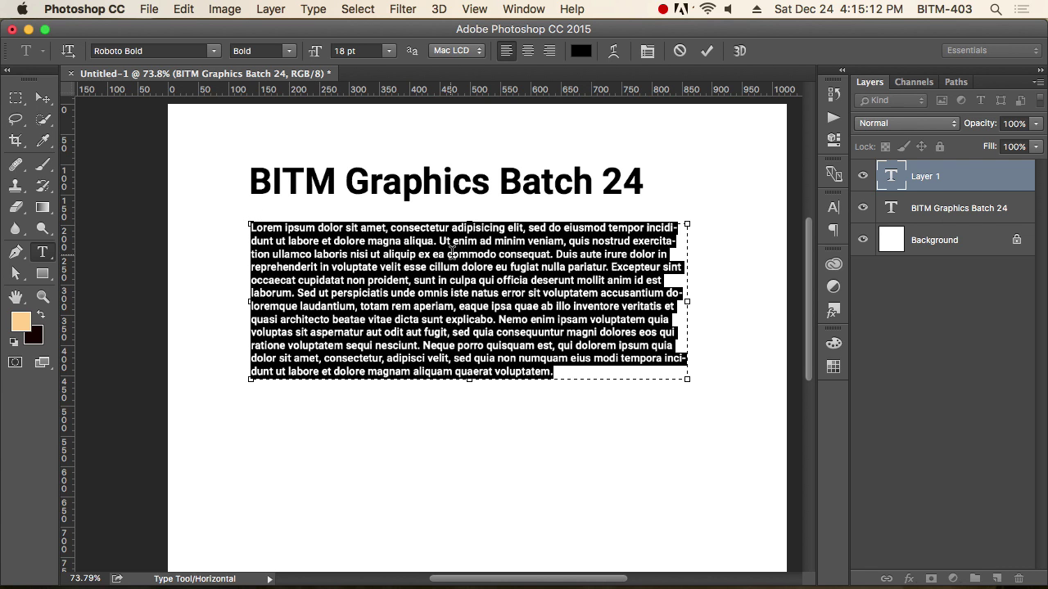
click(452, 253)
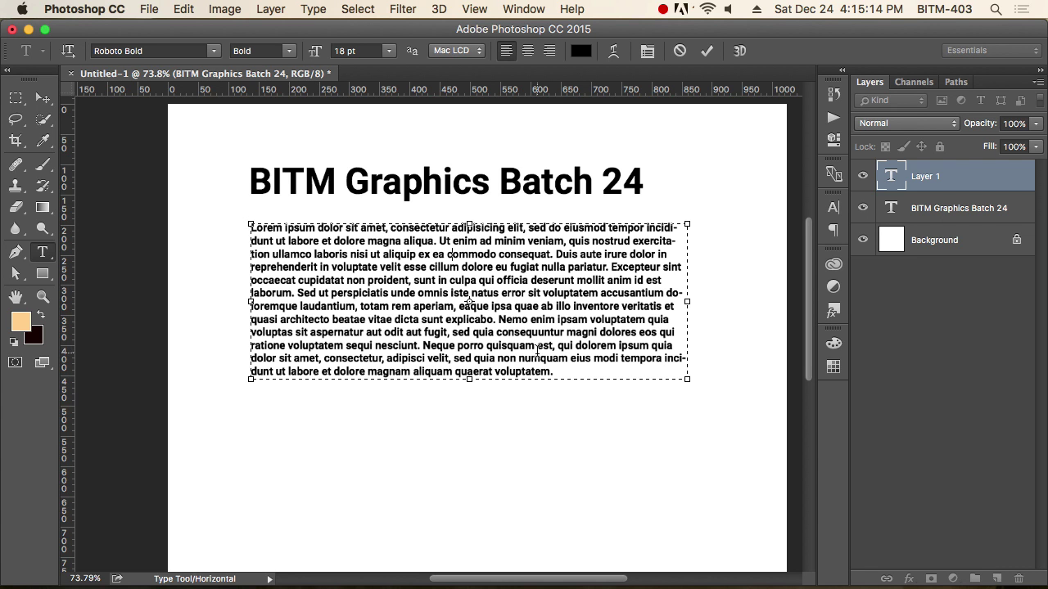
key(super+a)
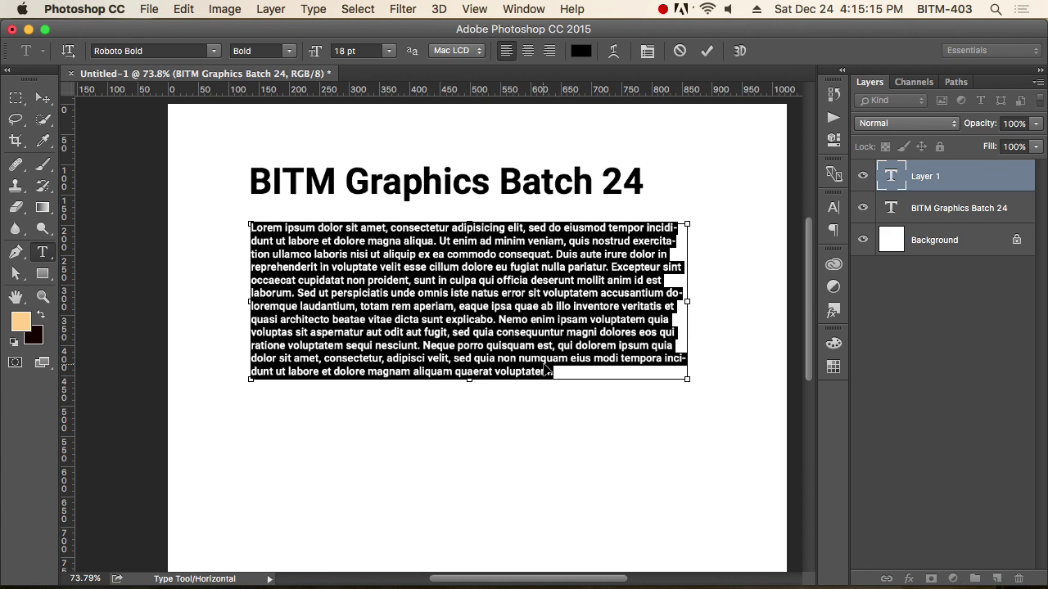
click(288, 54)
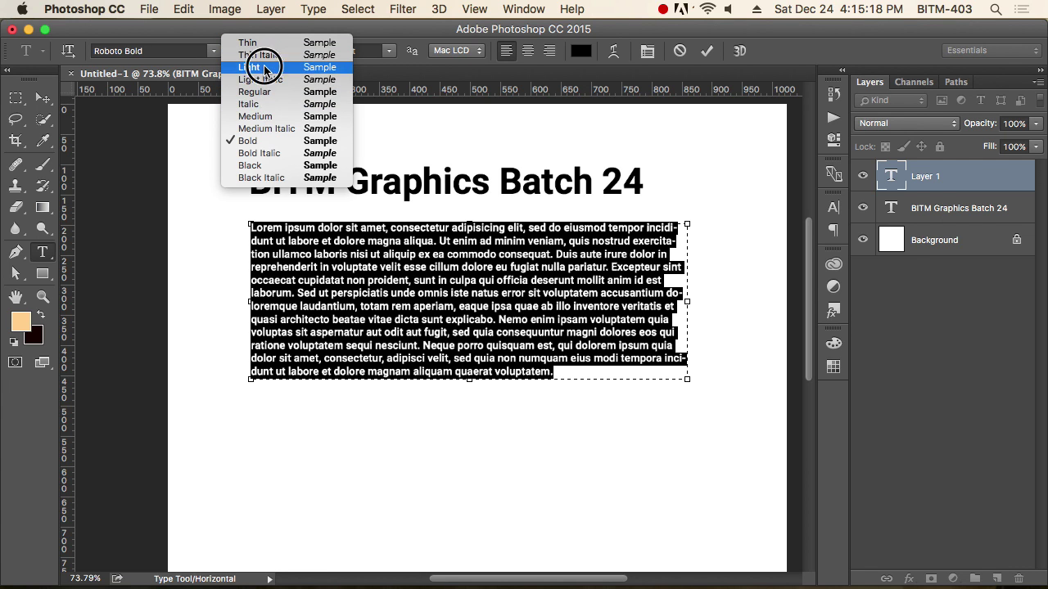
click(263, 69)
key(super+h)
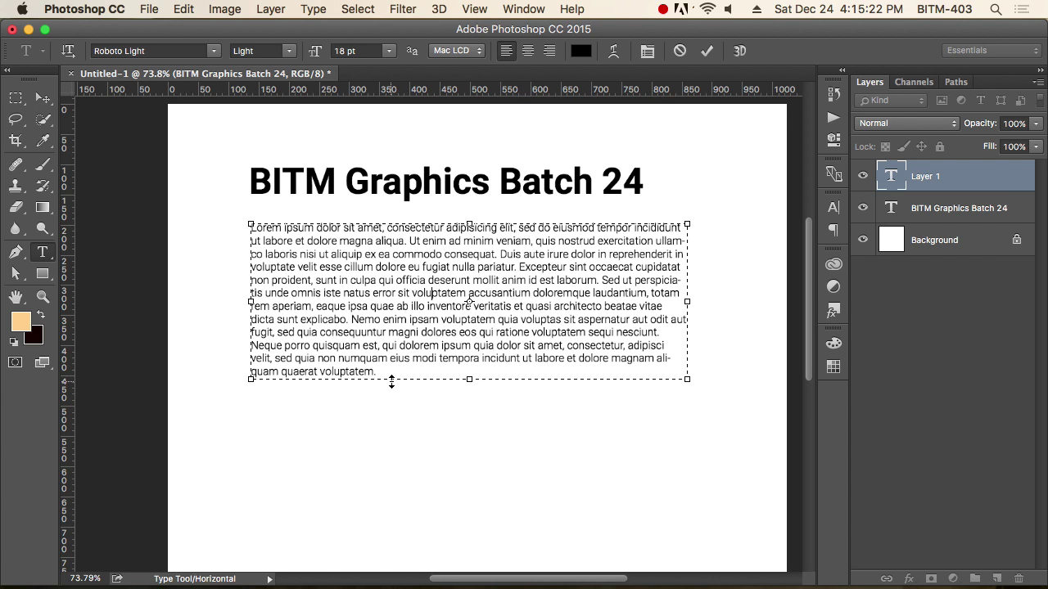
Try center alignment on the entire paragraph, and return it to left alignment.
drag(410, 374, 226, 199)
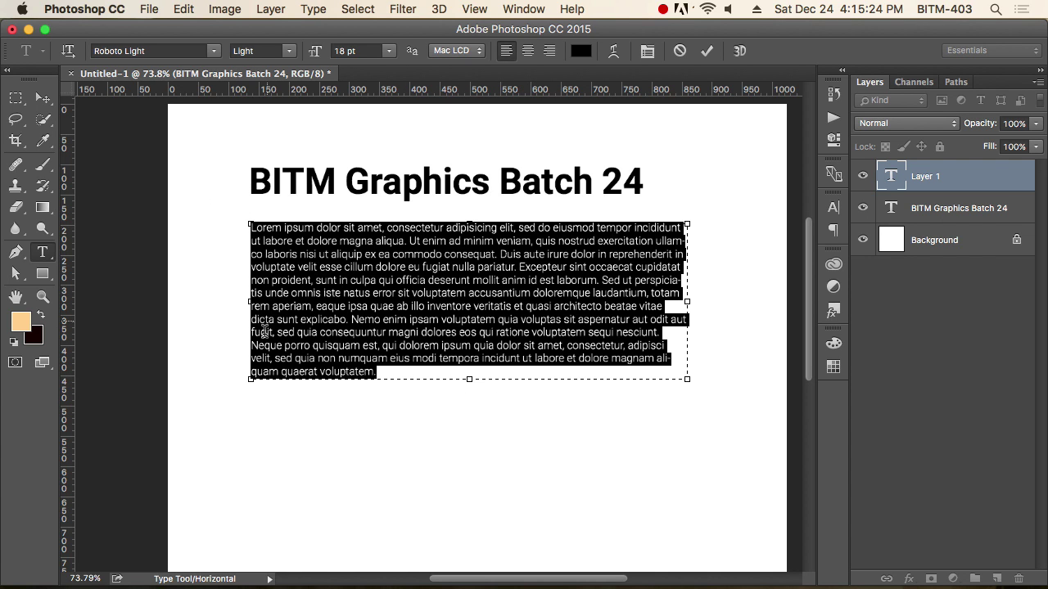
click(528, 50)
click(552, 305)
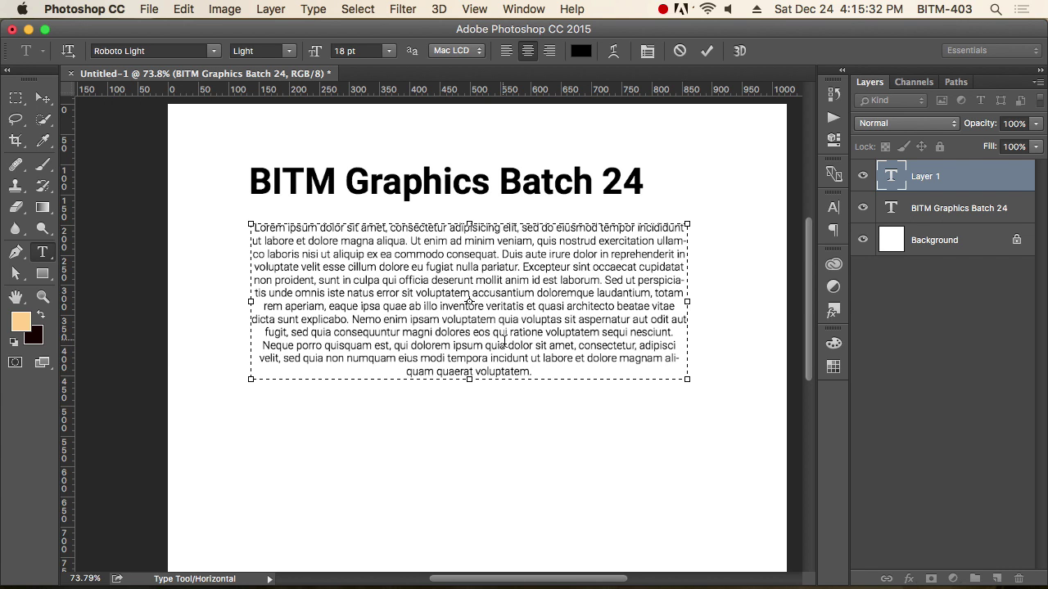
key(super+a)
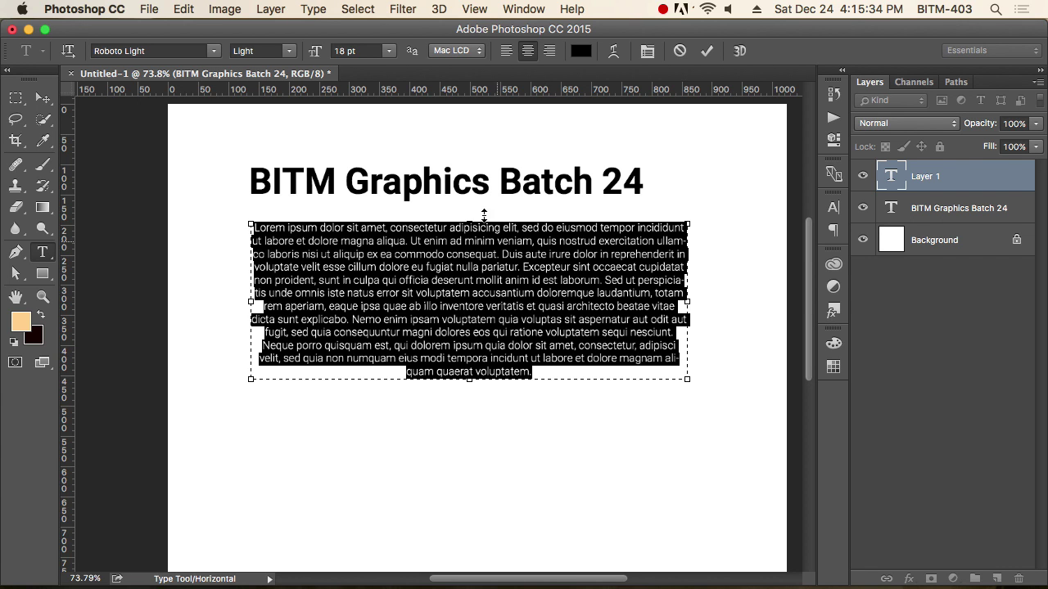
click(506, 51)
click(533, 363)
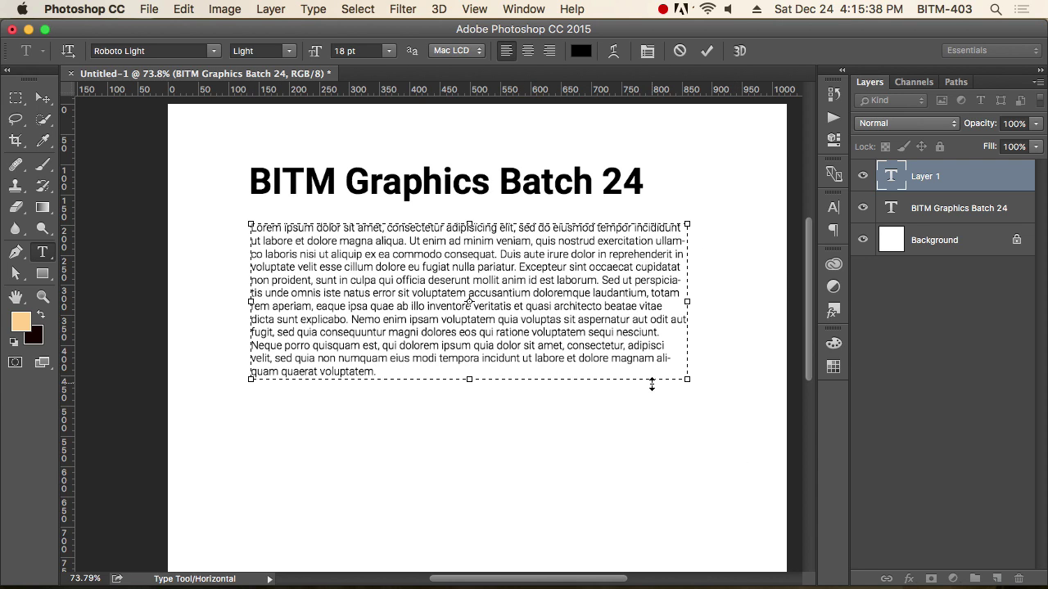
Try right alignment on the entire paragraph, and set it back to left-aligned.
key(super+a)
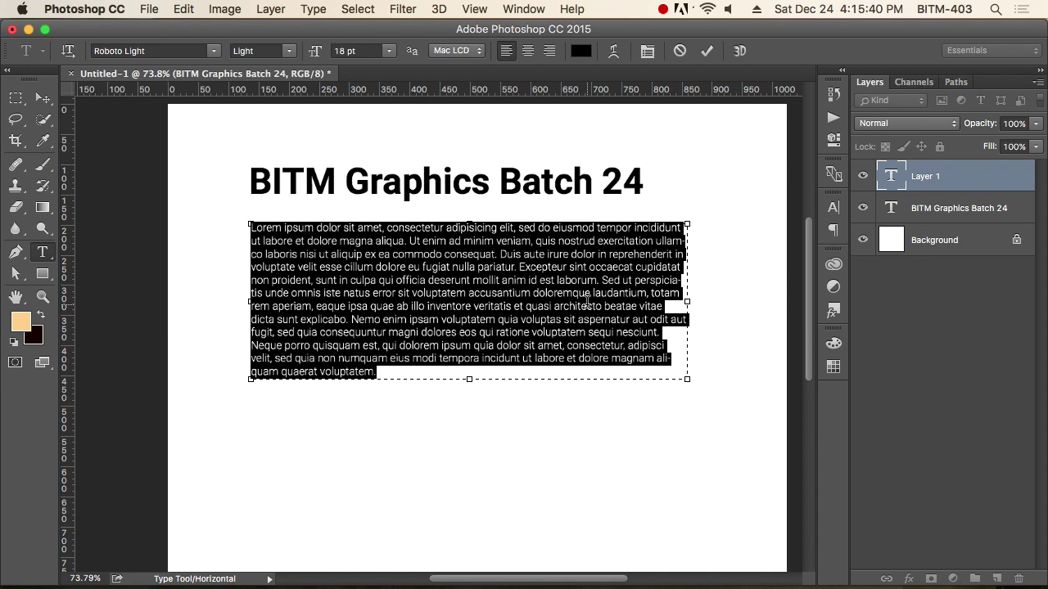
click(550, 51)
click(660, 371)
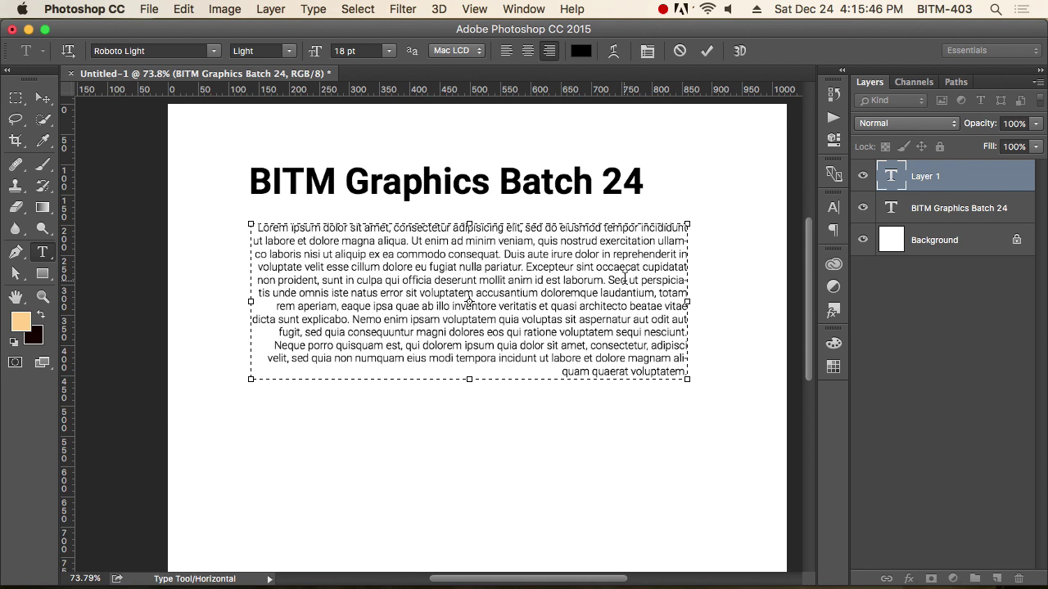
key(super+a)
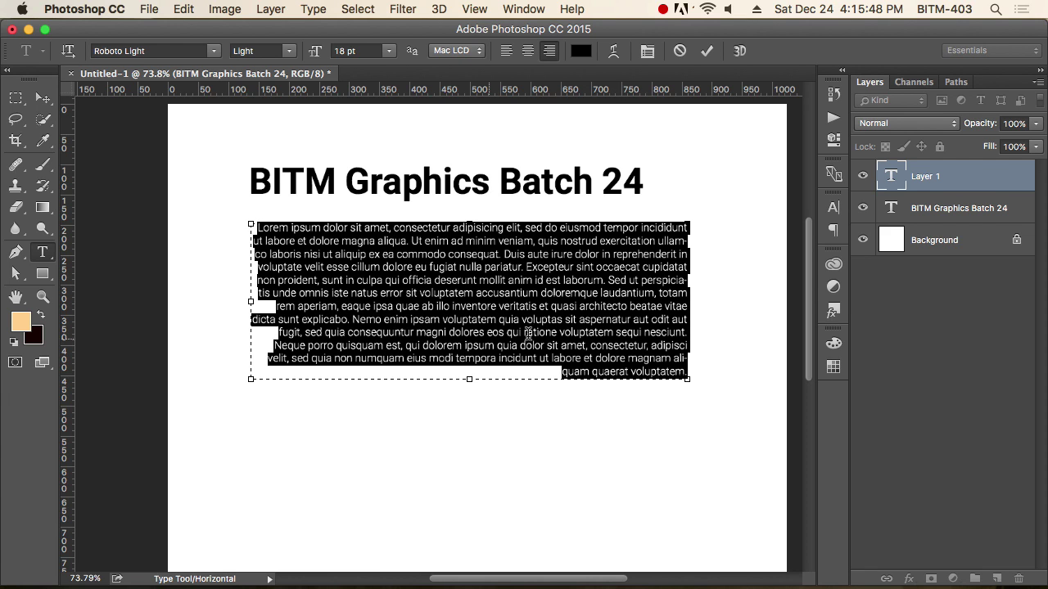
click(506, 50)
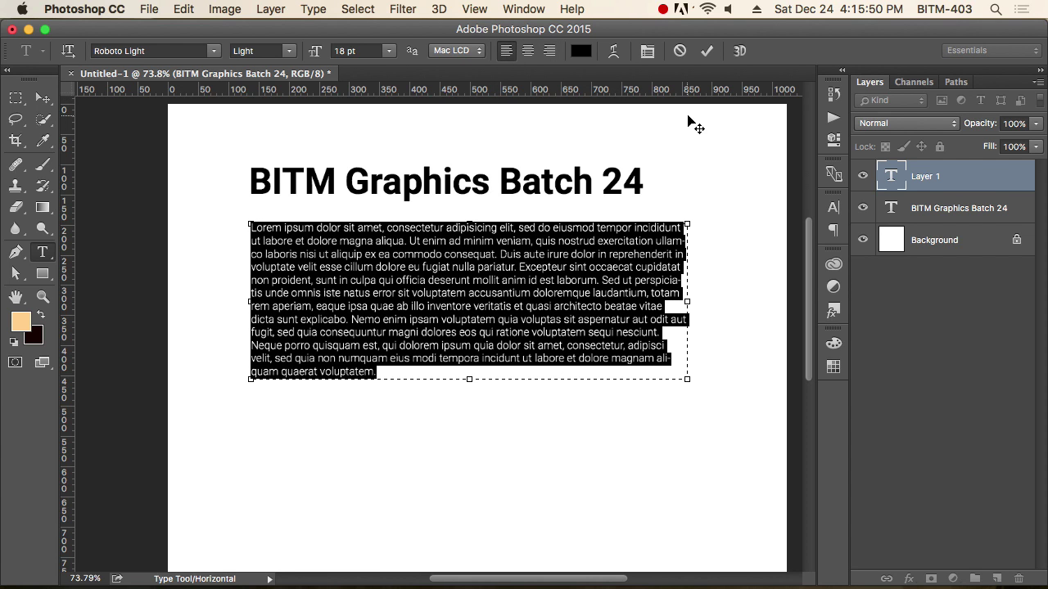
Extend the paragraph box downward to a height of about 372 px and set the text's leading to 30 pt.
click(647, 51)
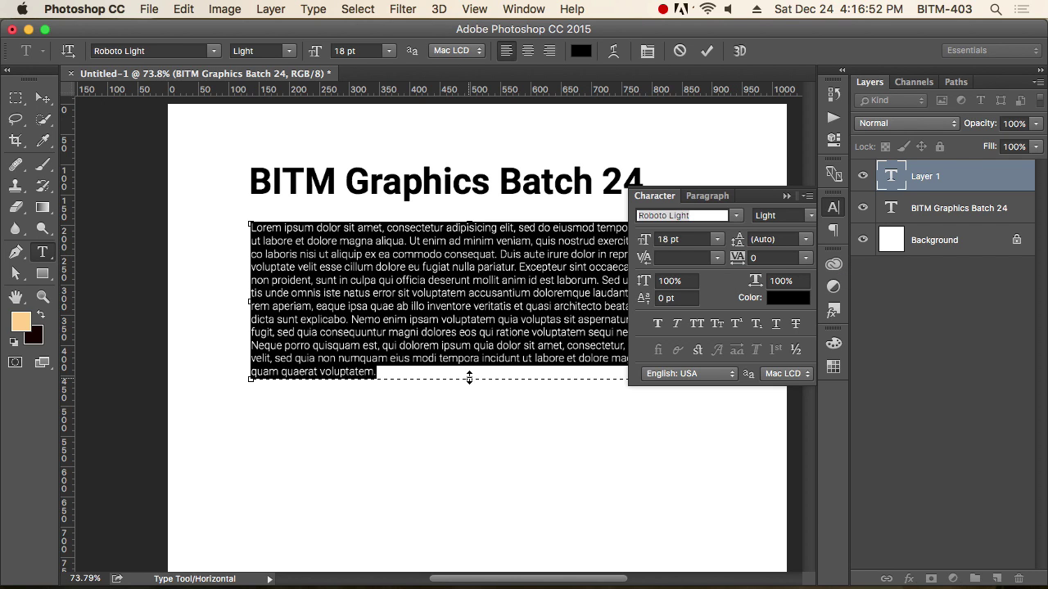
drag(469, 379, 469, 447)
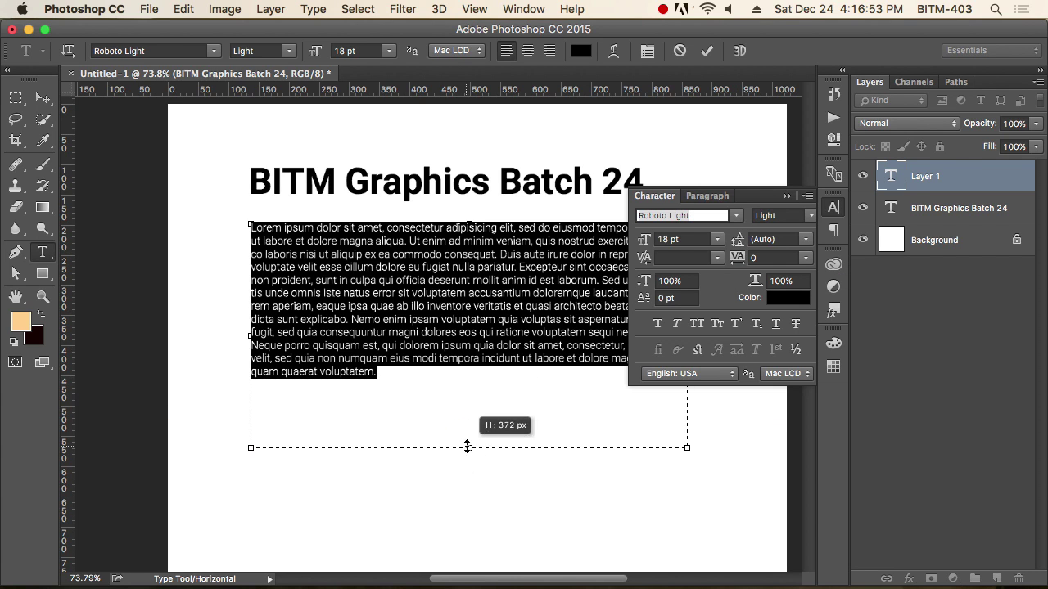
click(772, 239)
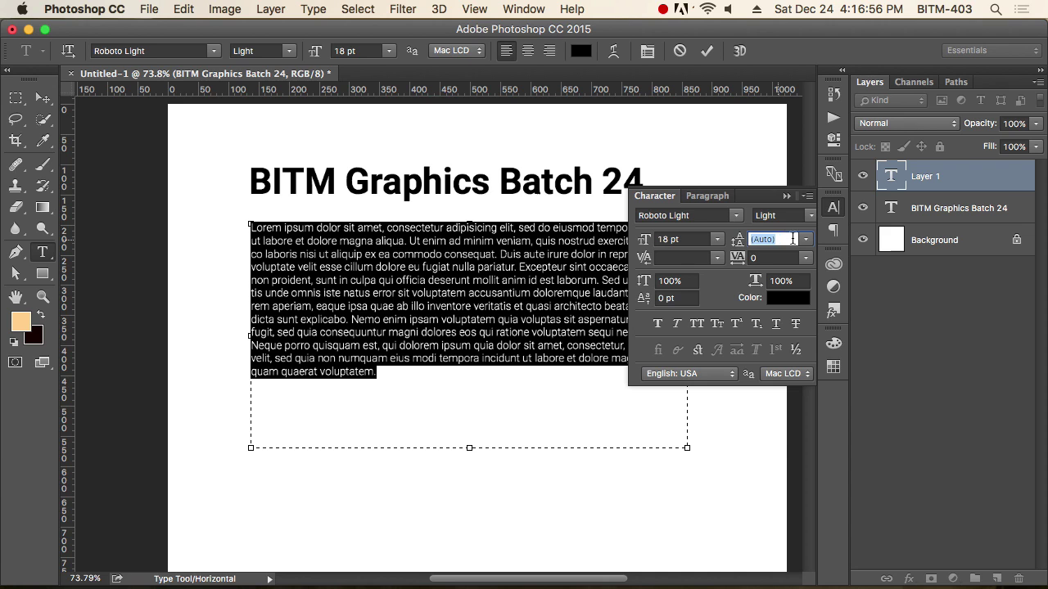
text(30)
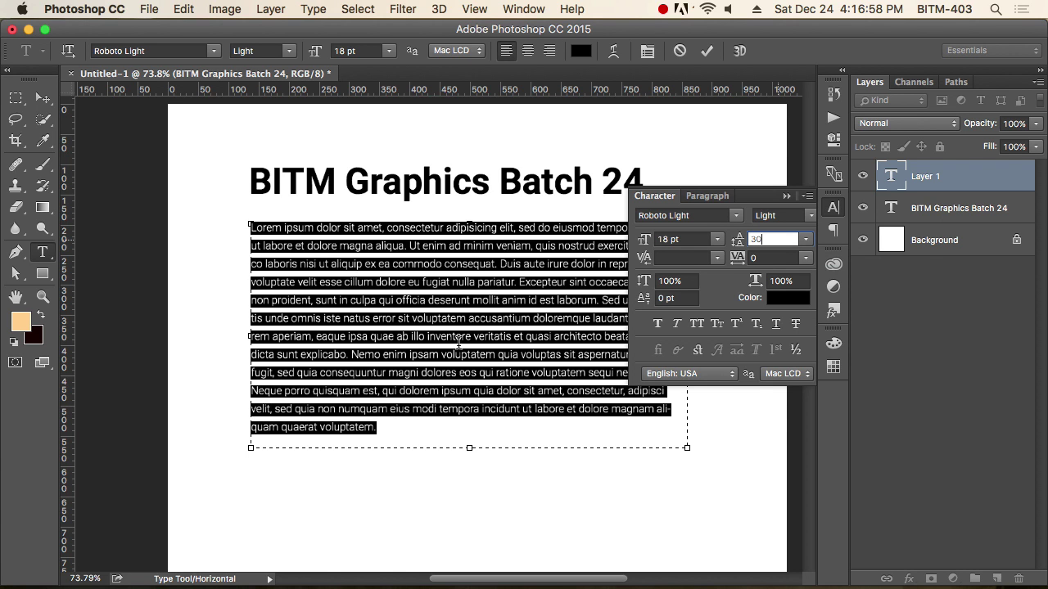
click(429, 337)
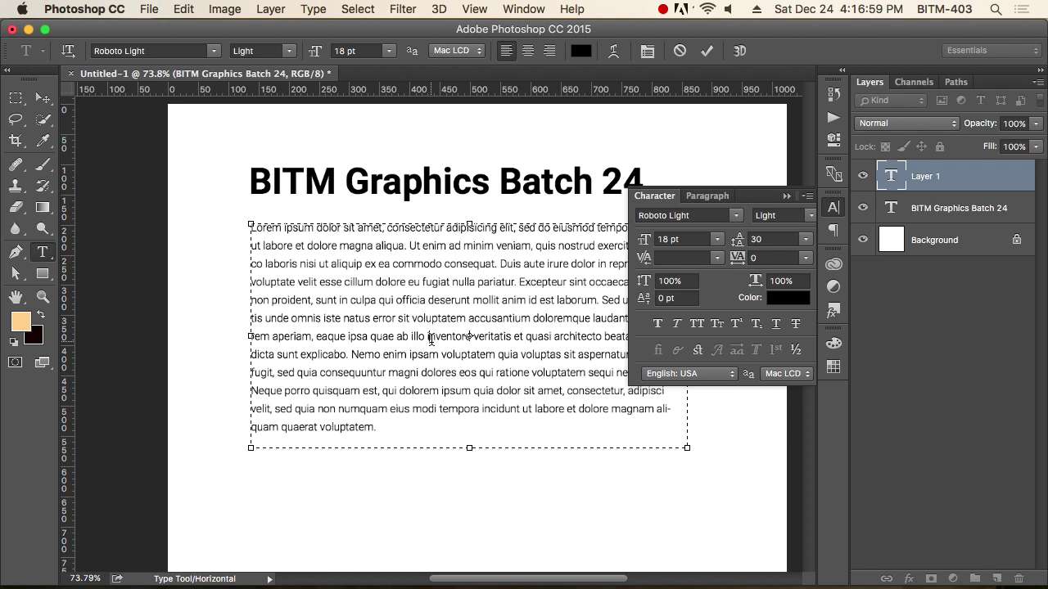
Adjust the leading of the entire paragraph in 1 pt increments to 26 pt.
click(341, 246)
key(super+a)
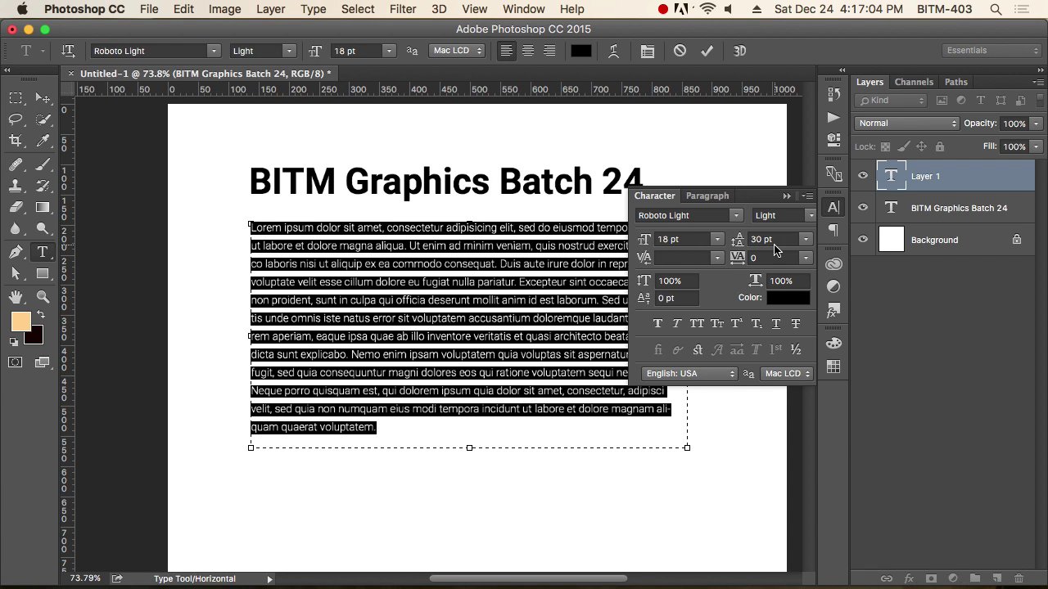
click(777, 238)
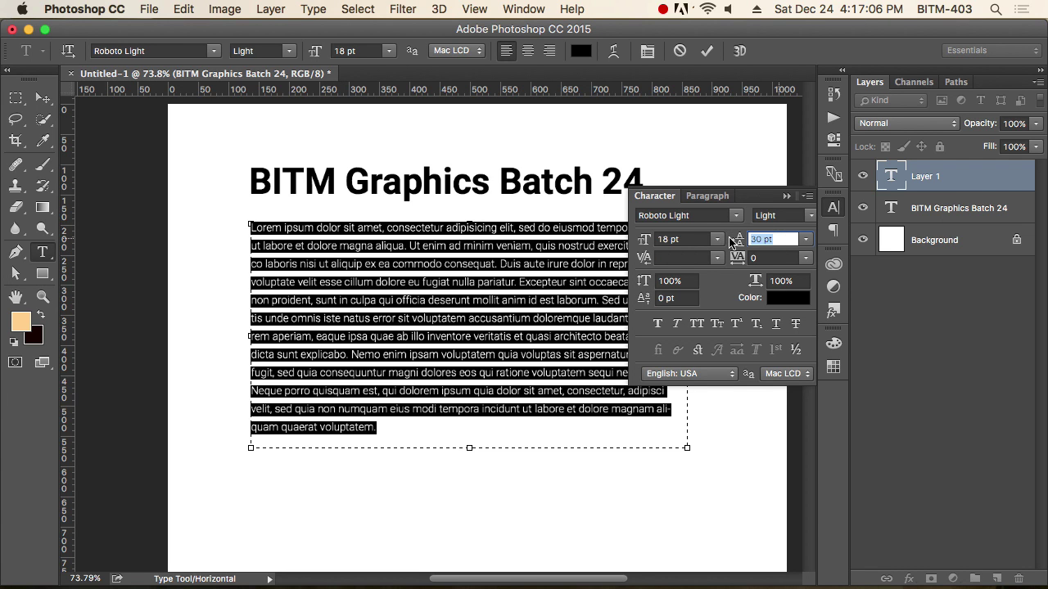
key(Down)
key(Down)
key(Down)
key(Down)
key(Down)
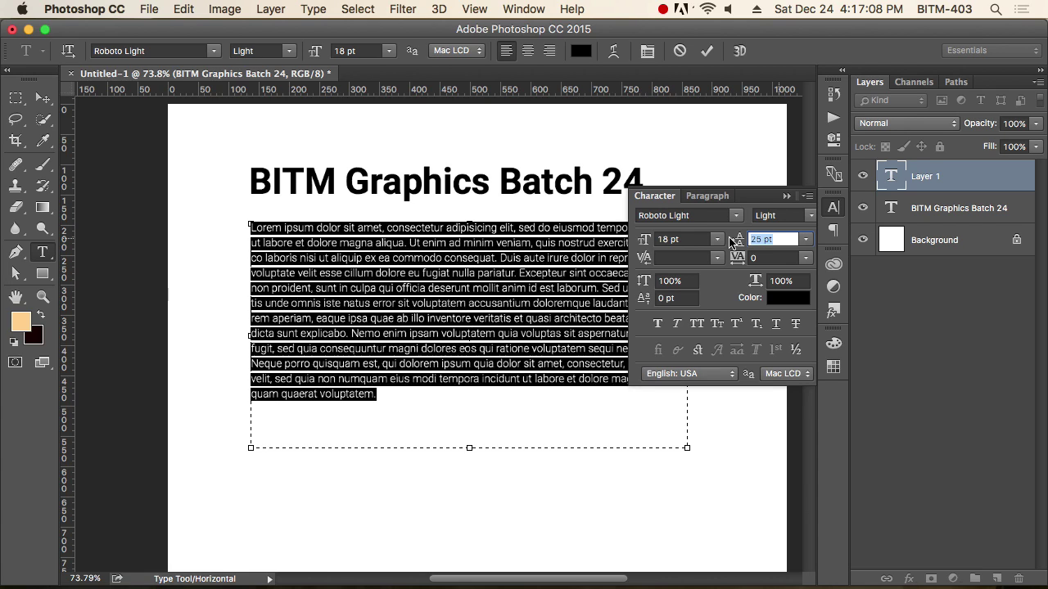
key(Down)
key(Down)
key(Down)
key(Up)
key(Up)
key(Up)
key(Up)
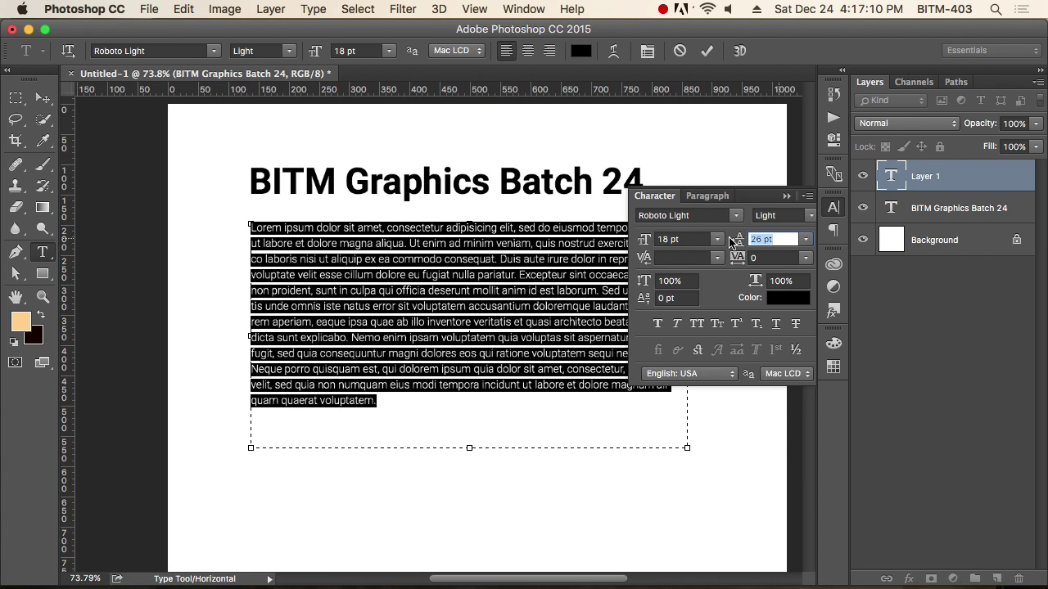
Raise the leading of the entire paragraph in 1 pt increments to 30 pt.
key(Up)
key(Up)
key(Up)
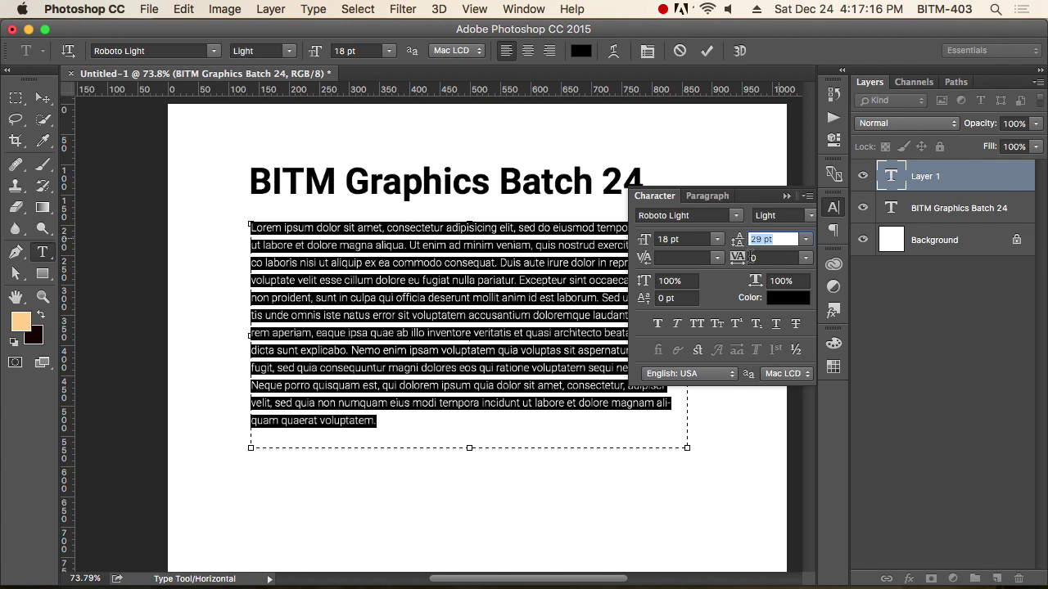
key(Up)
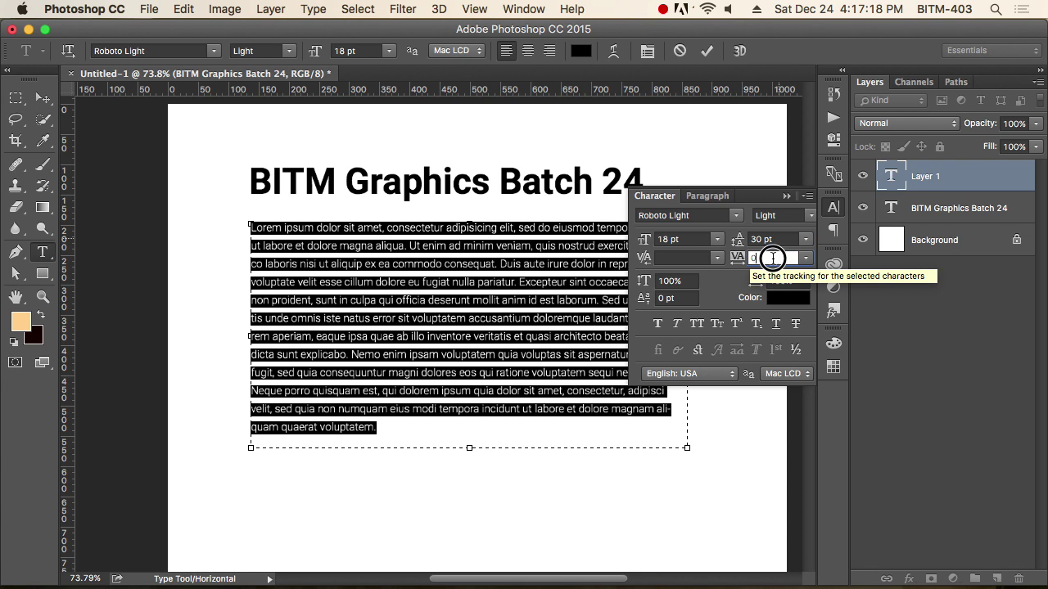
Try a tracking value of 10 on the entire paragraph, and set the tracking back to 0.
click(762, 257)
text(10)
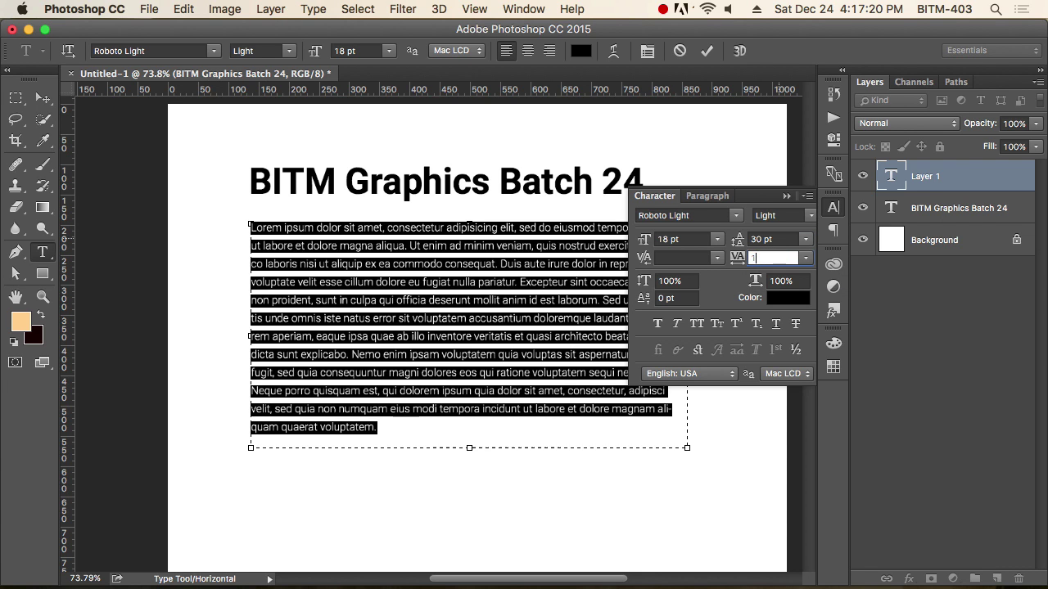
click(483, 241)
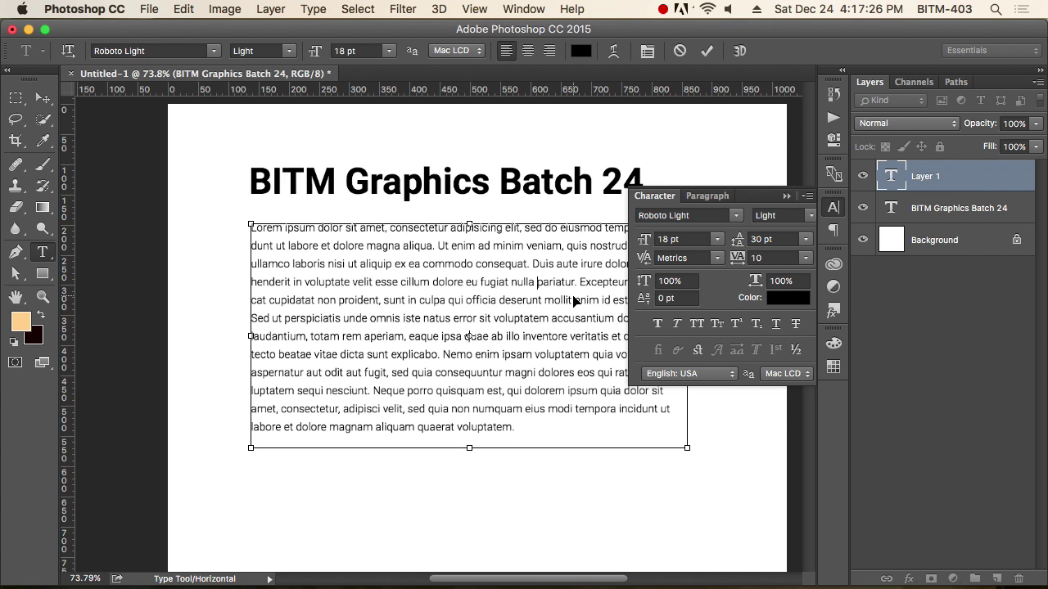
key(super+a)
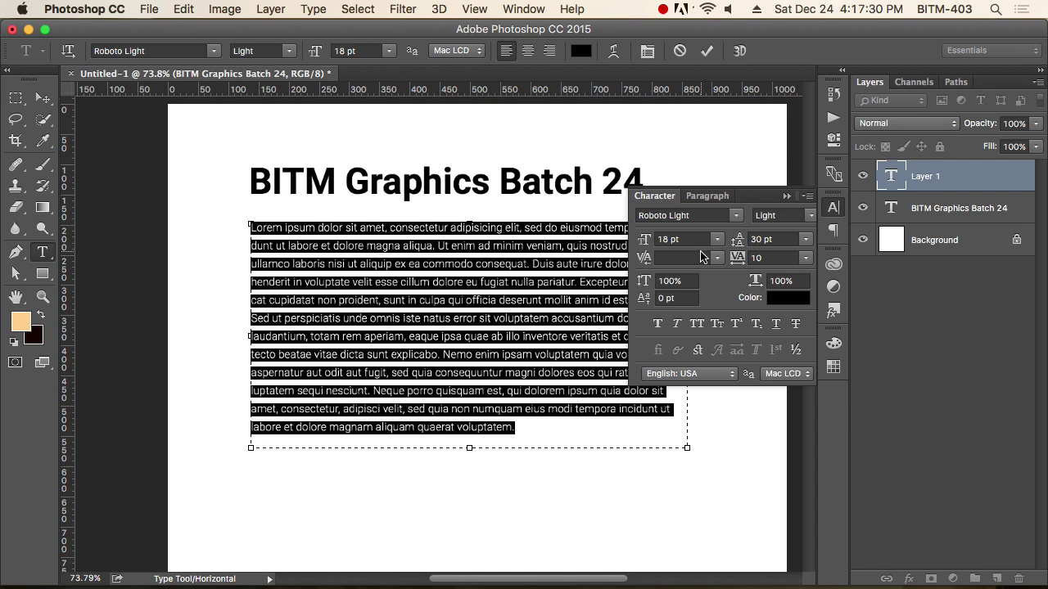
click(777, 259)
text(0)
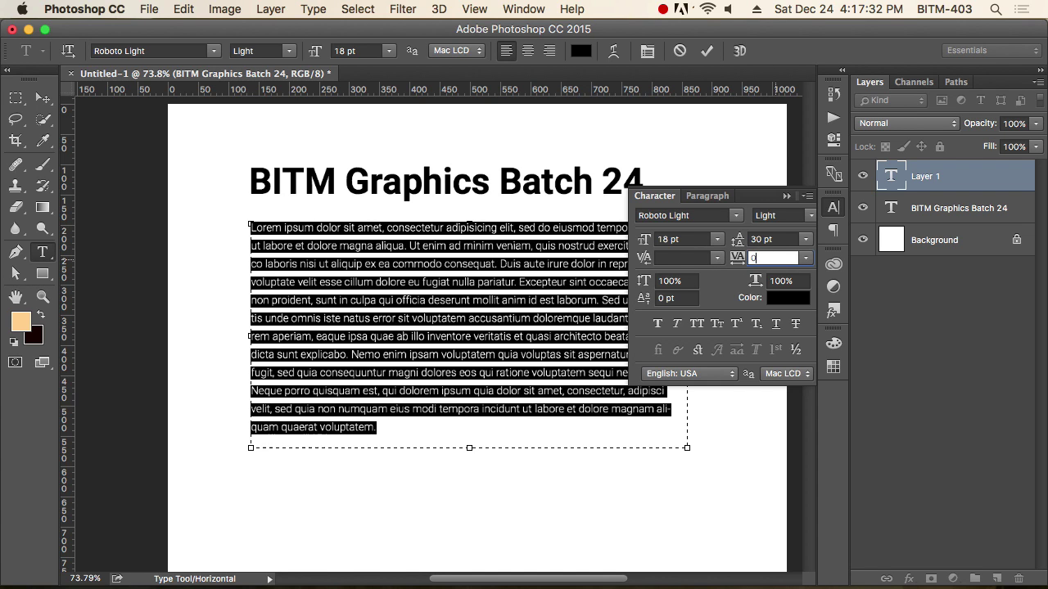
click(673, 258)
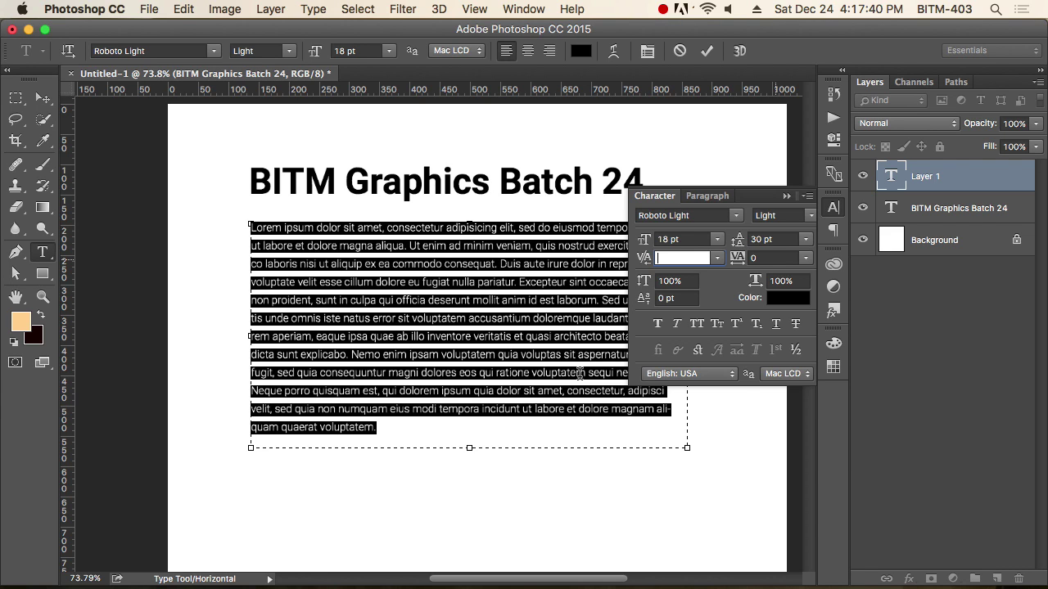
Examine the kerning and tracking presets, with the whole paragraph selected and with the text cursor inside a word.
click(531, 319)
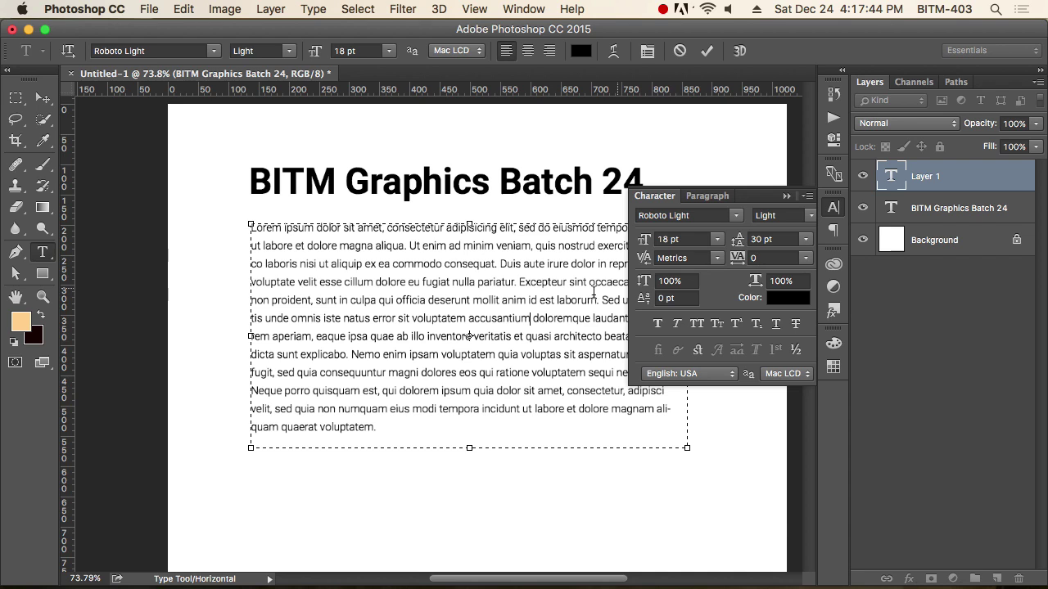
drag(387, 436, 210, 206)
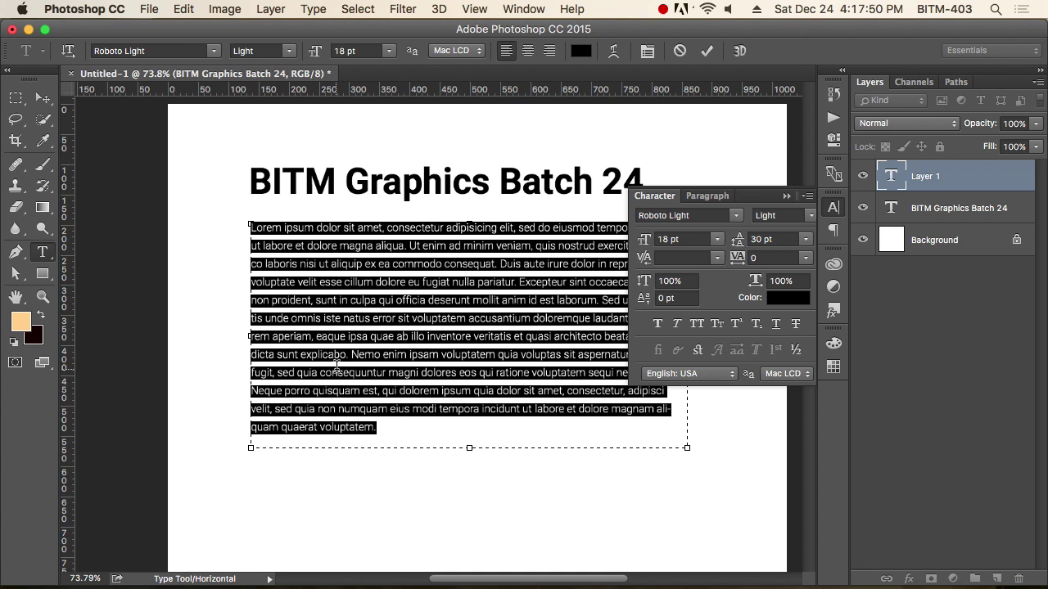
click(431, 255)
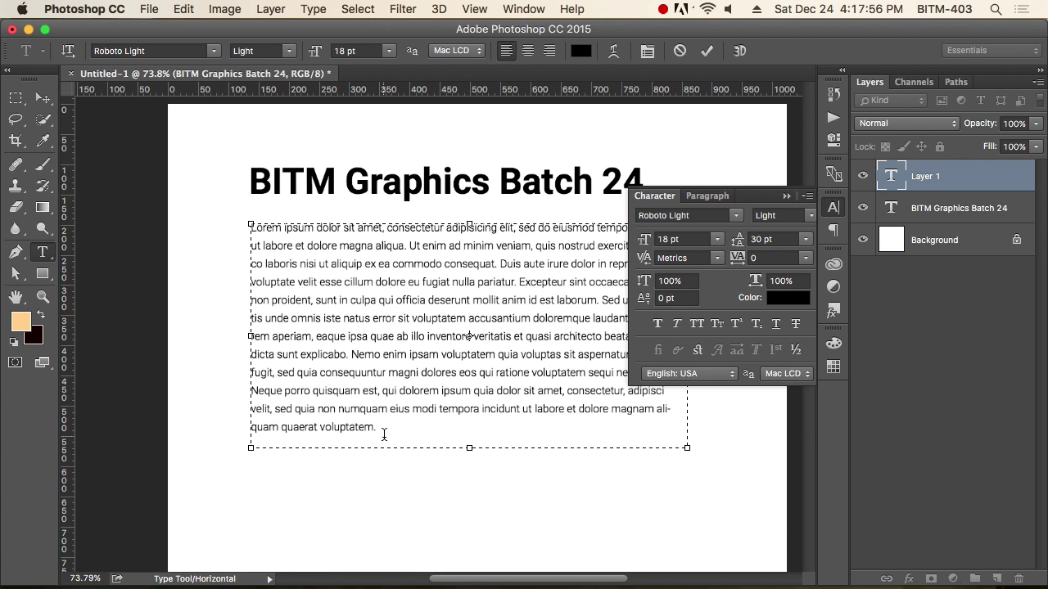
drag(384, 433, 246, 221)
click(716, 257)
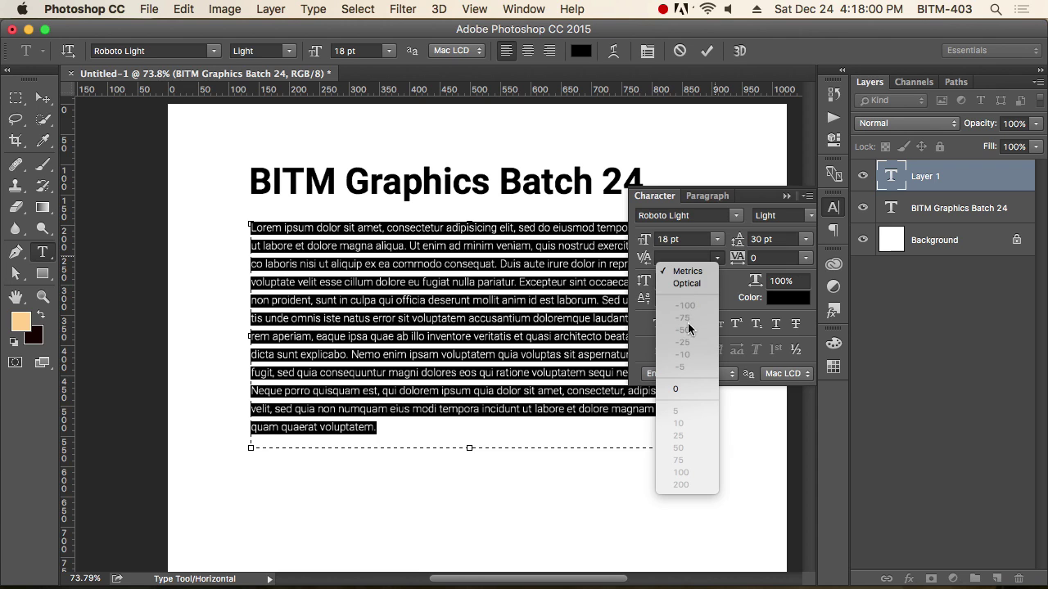
click(715, 255)
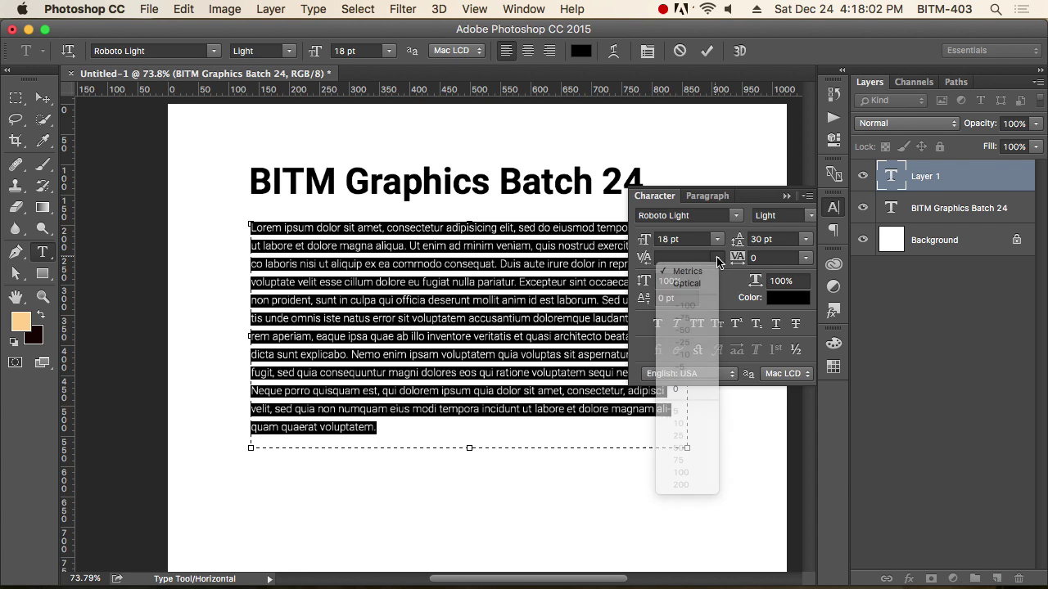
click(806, 259)
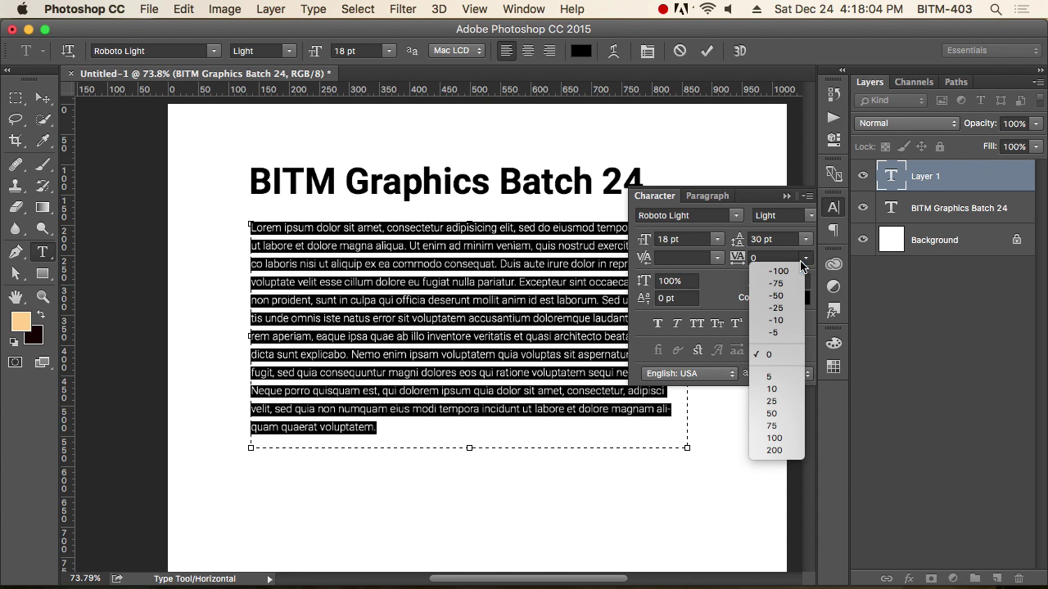
click(806, 261)
click(443, 267)
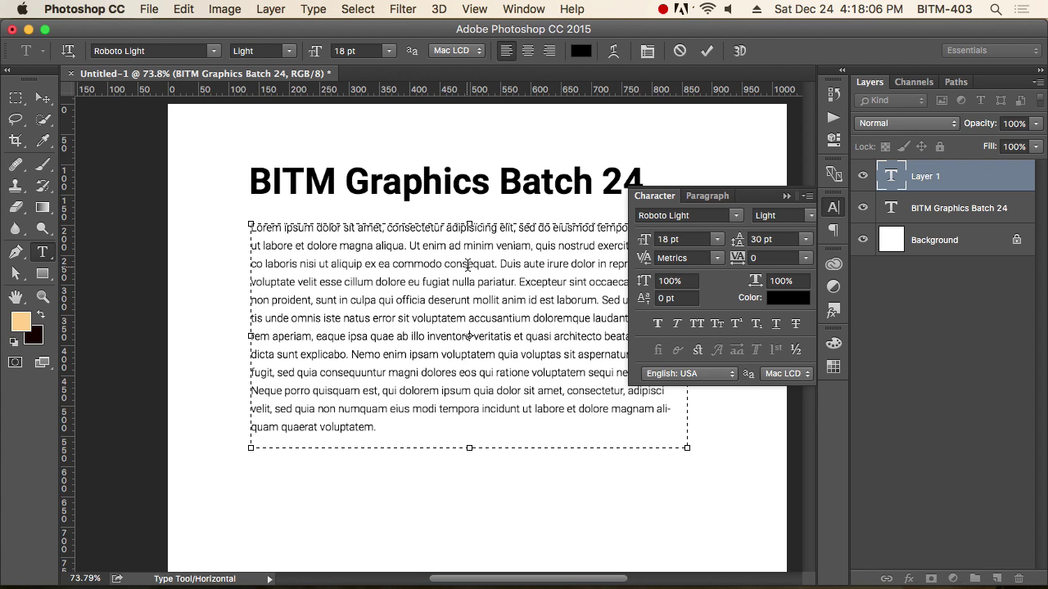
click(467, 264)
click(804, 260)
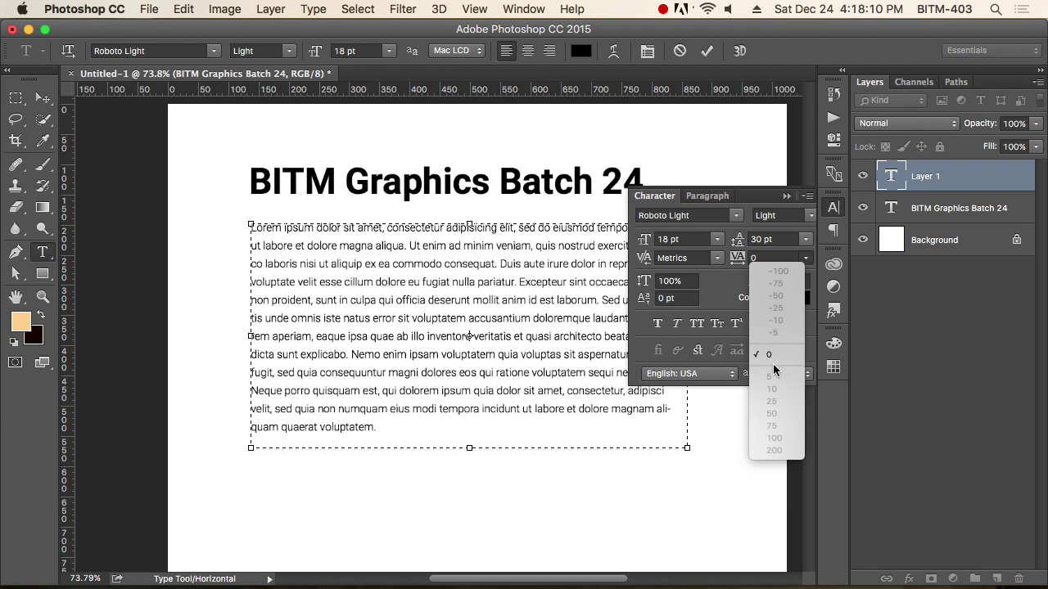
click(807, 261)
click(715, 259)
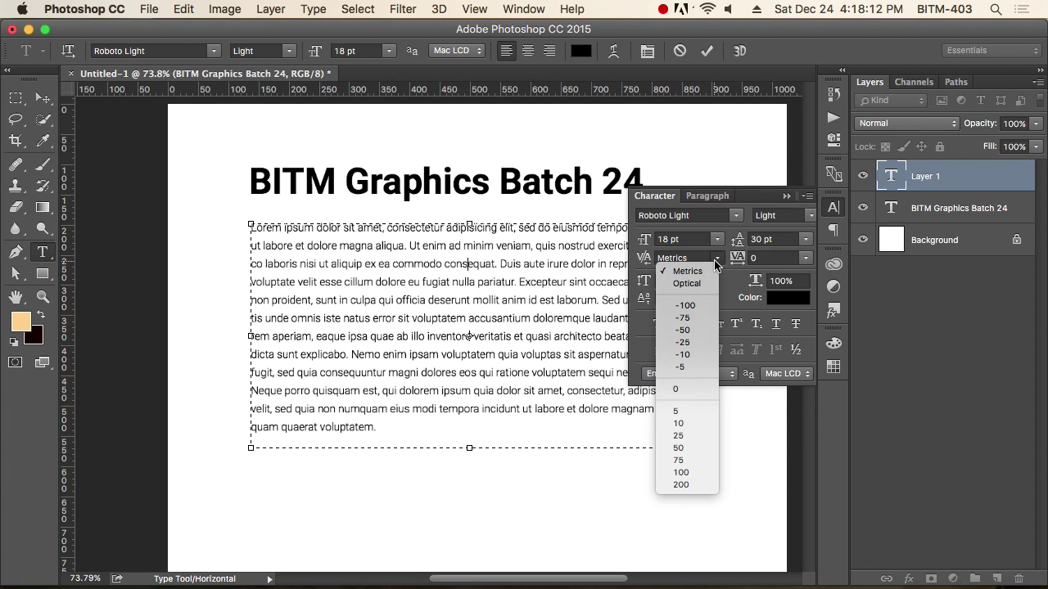
click(726, 265)
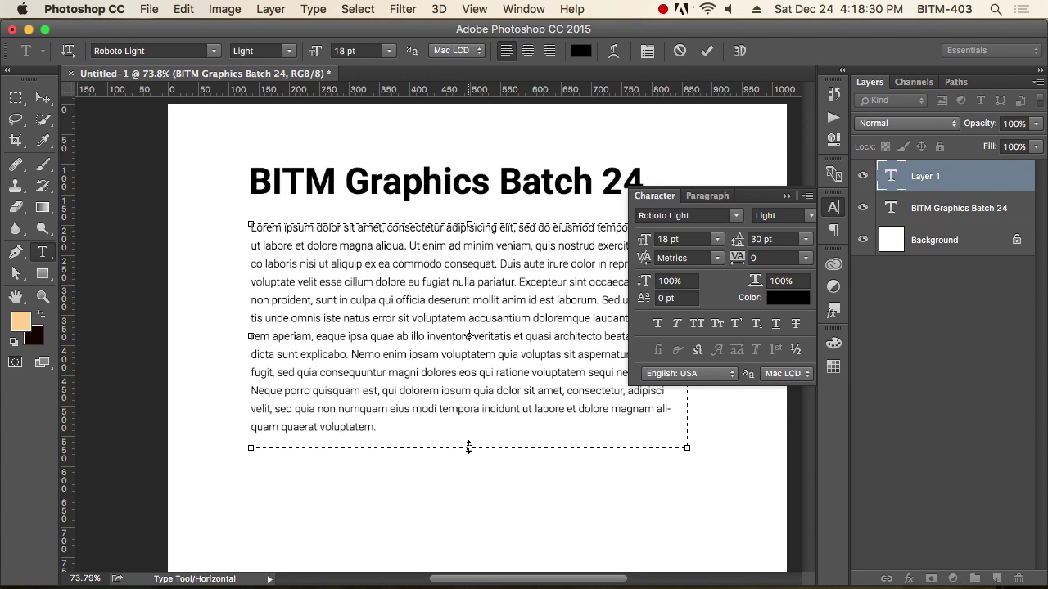
Shorten the paragraph box so its lower edge sits just below the last line of text.
drag(469, 448, 470, 433)
Try a vertical scale of 200% on the entire paragraph, and return it to 100%.
key(super+a)
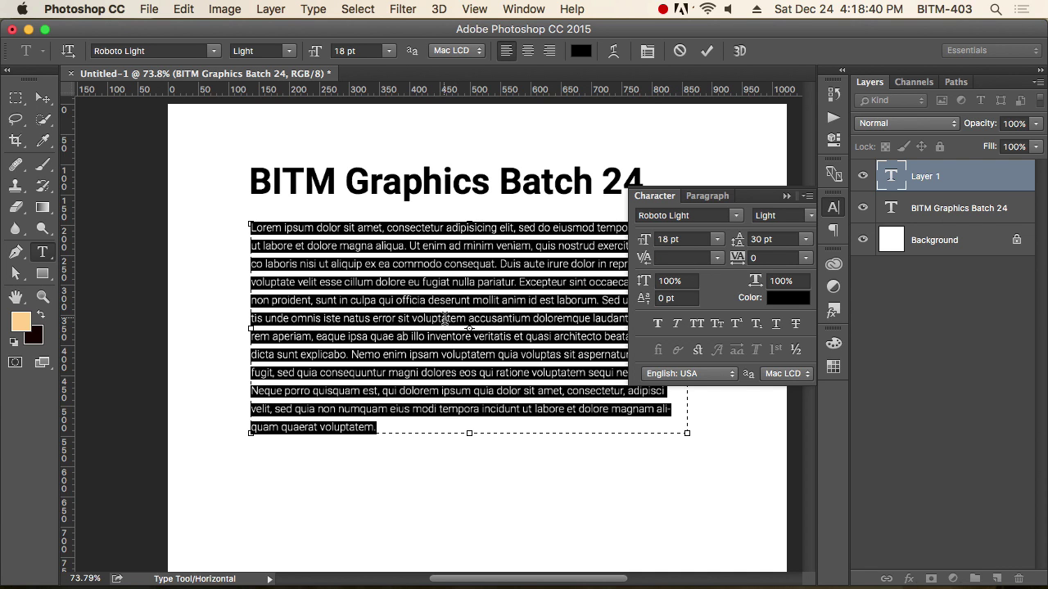
scroll(445, 318, up, 5)
scroll(445, 317, up, 2)
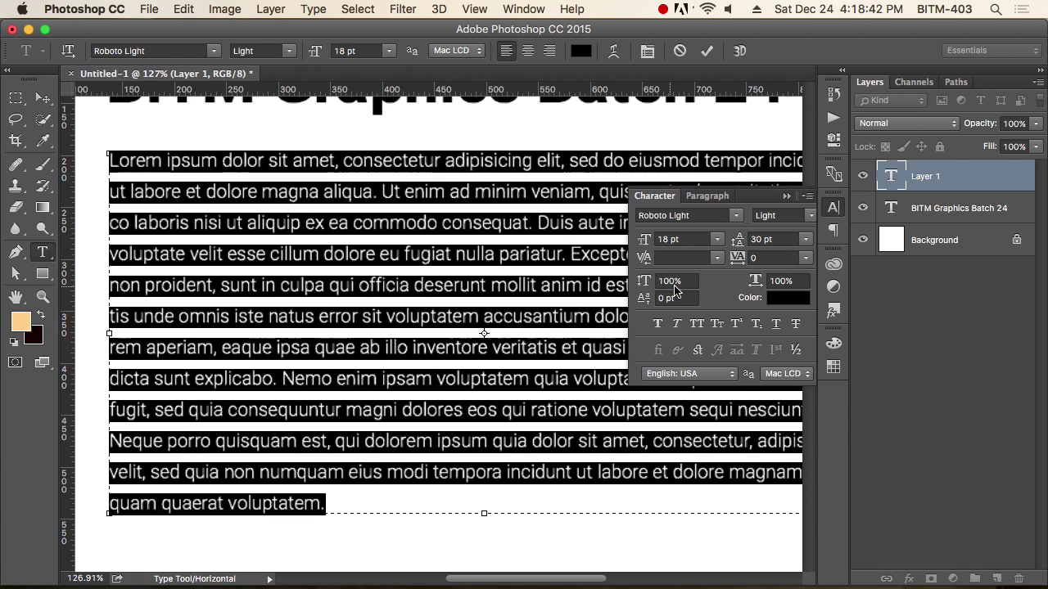
click(646, 281)
text(200)
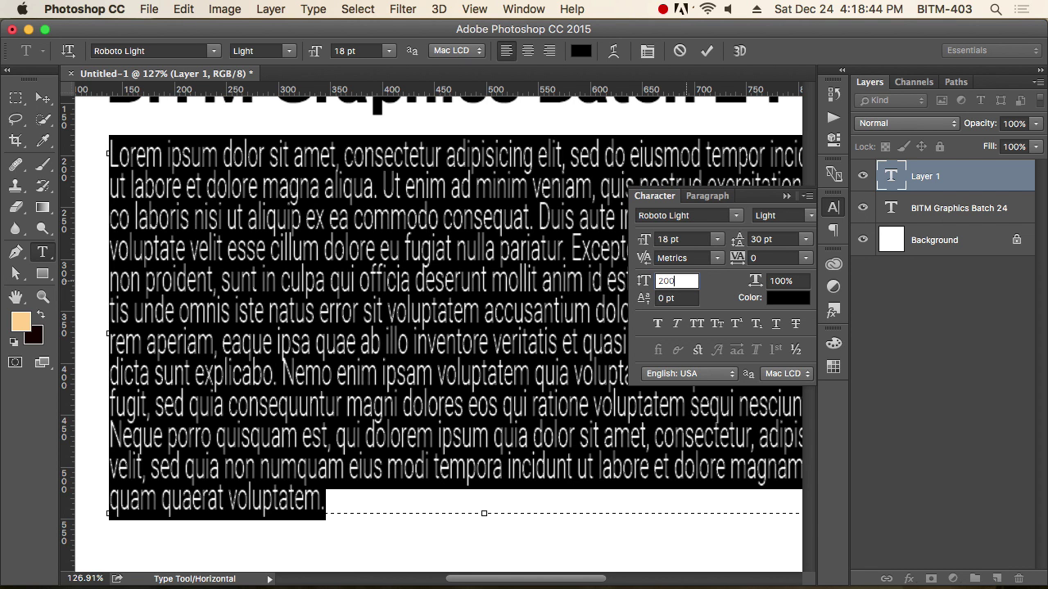
click(509, 278)
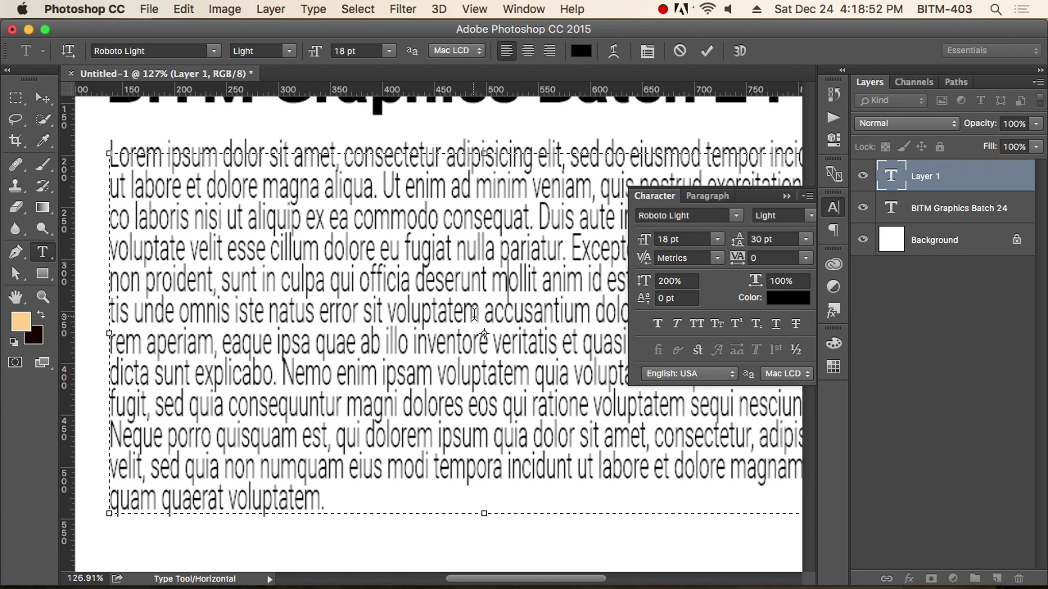
key(super+a)
click(679, 281)
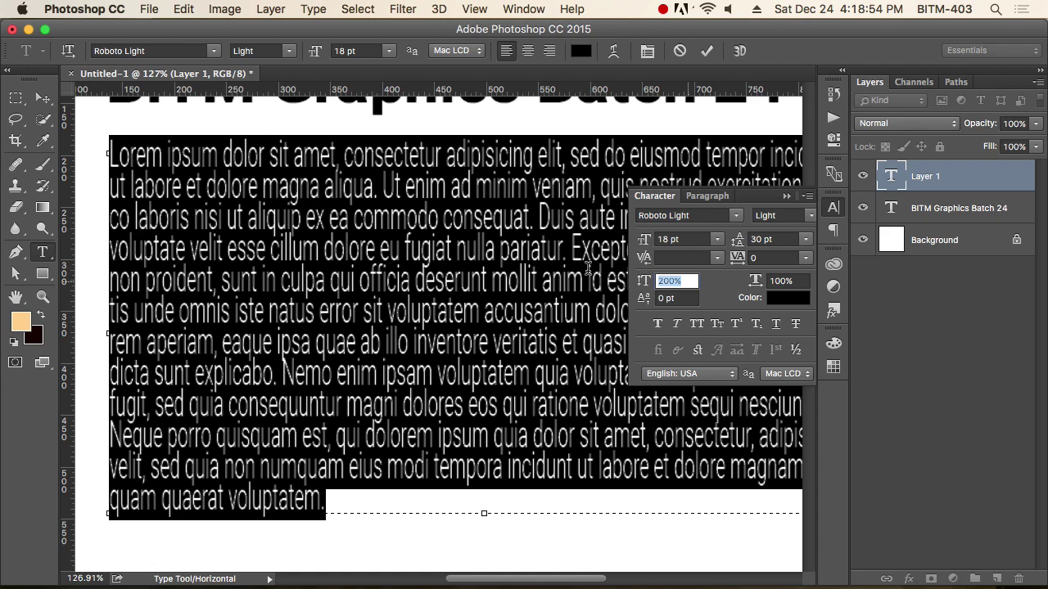
text(100)
key(Return)
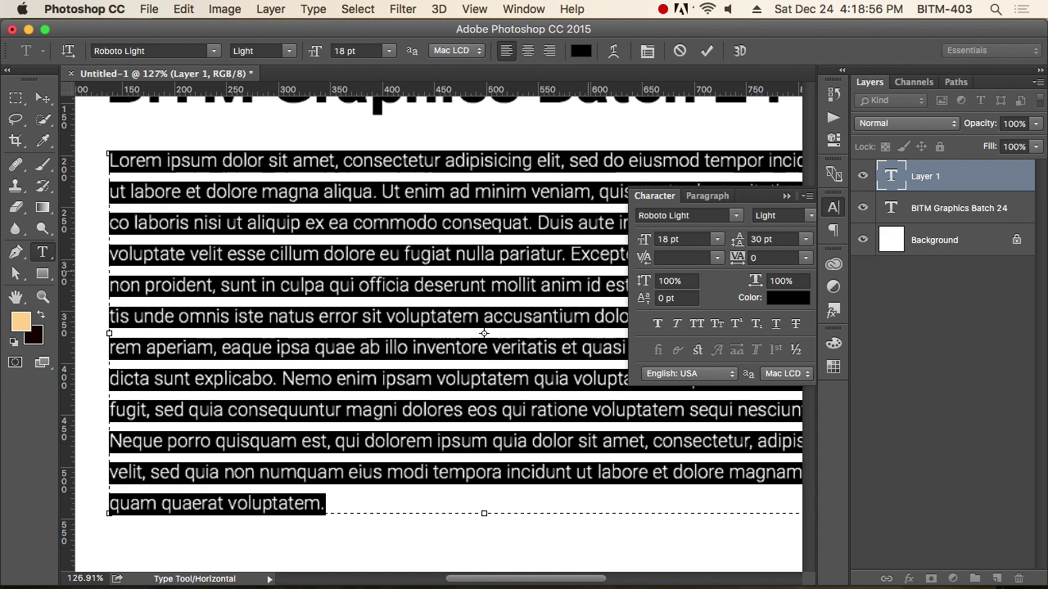
Commit the paragraph text and select the BITM Graphics Batch 24 title with the Move tool.
scroll(421, 284, down, 5)
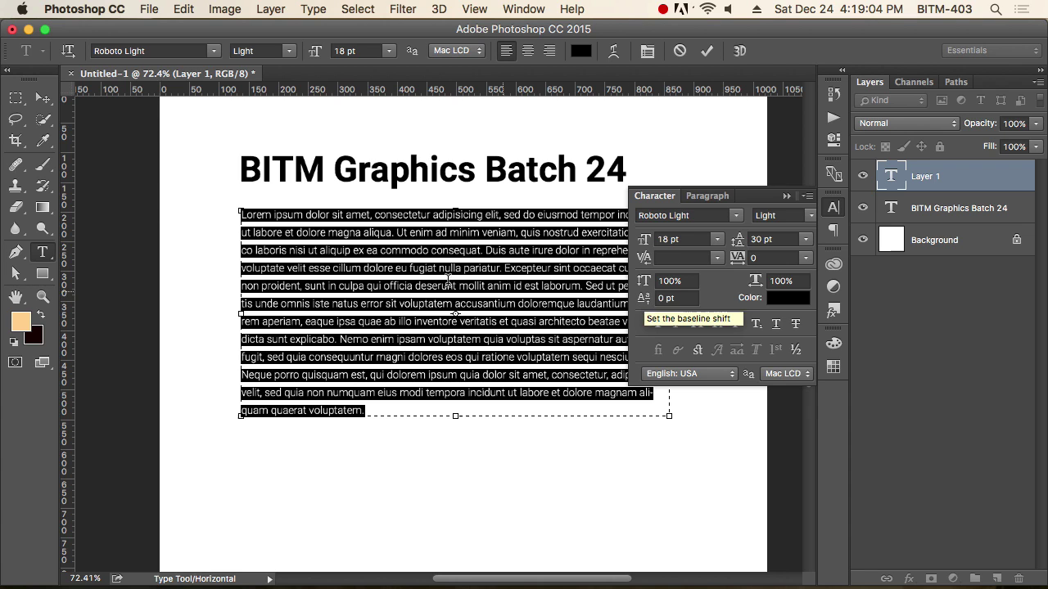
click(345, 251)
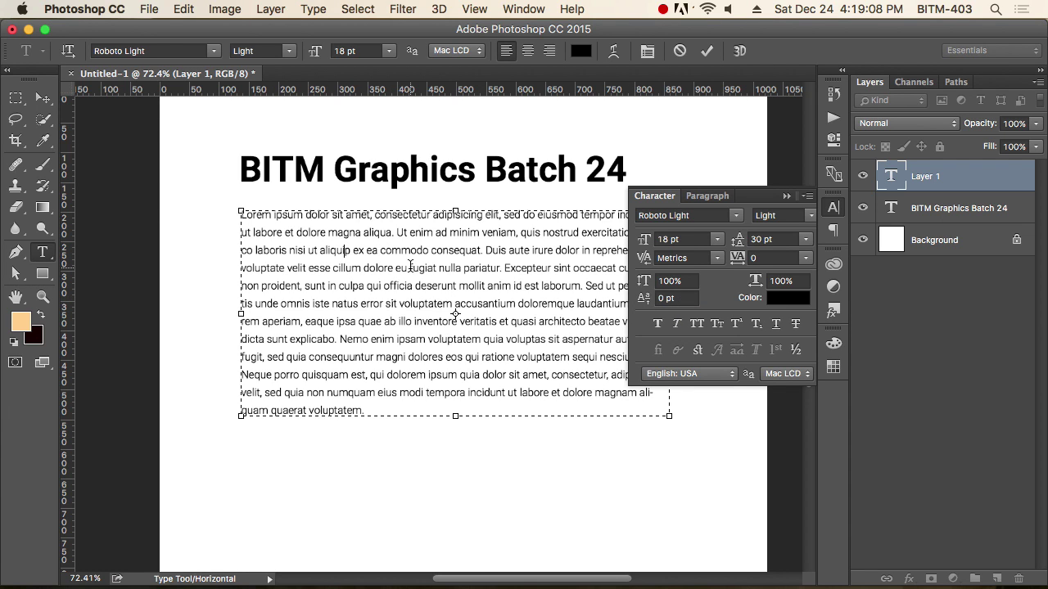
click(42, 98)
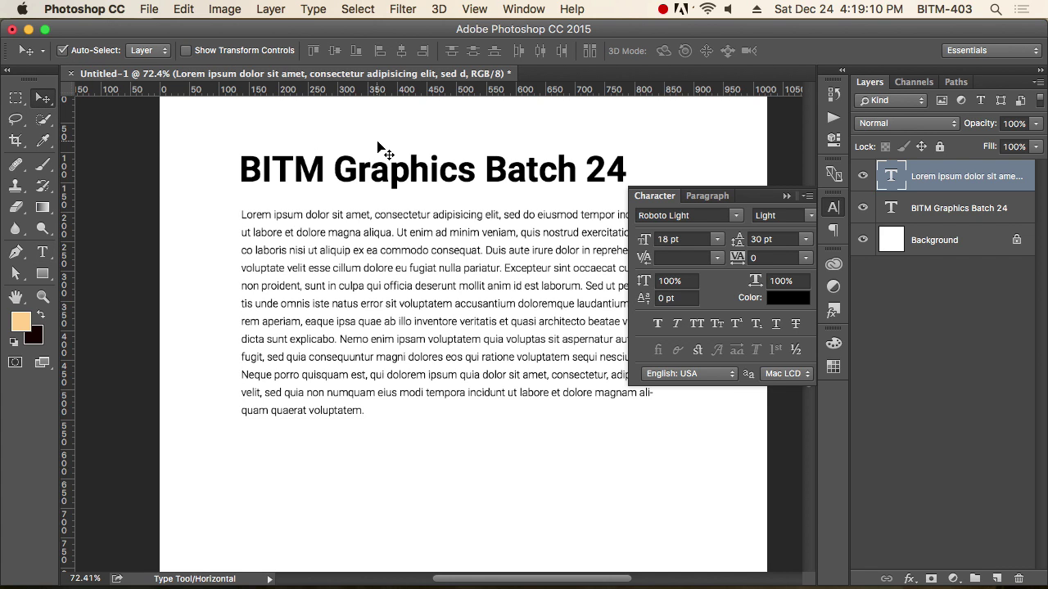
click(378, 174)
scroll(379, 174, up, 2)
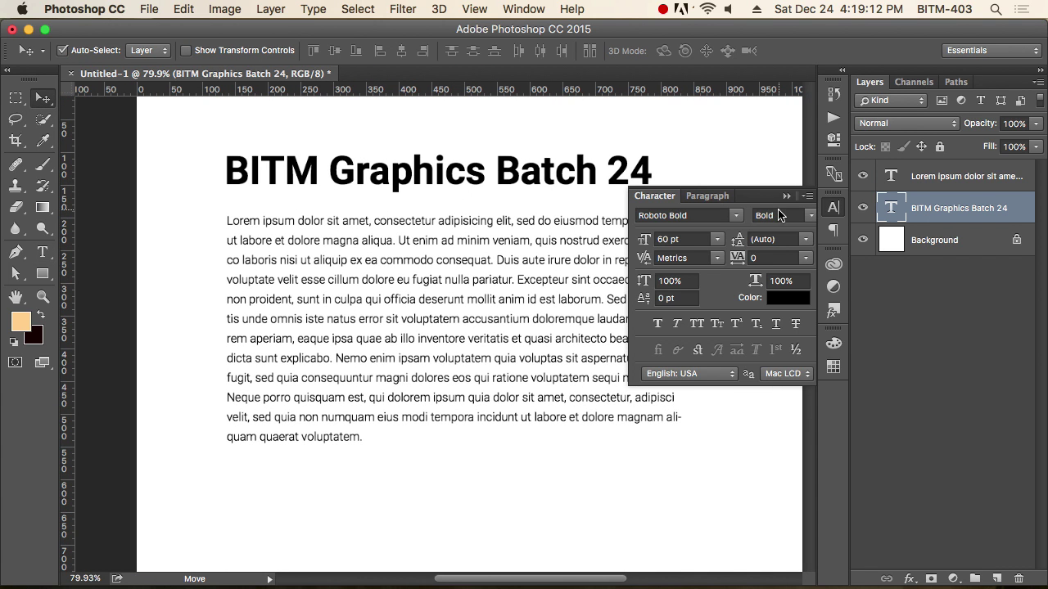
click(491, 182)
scroll(429, 172, up, 4)
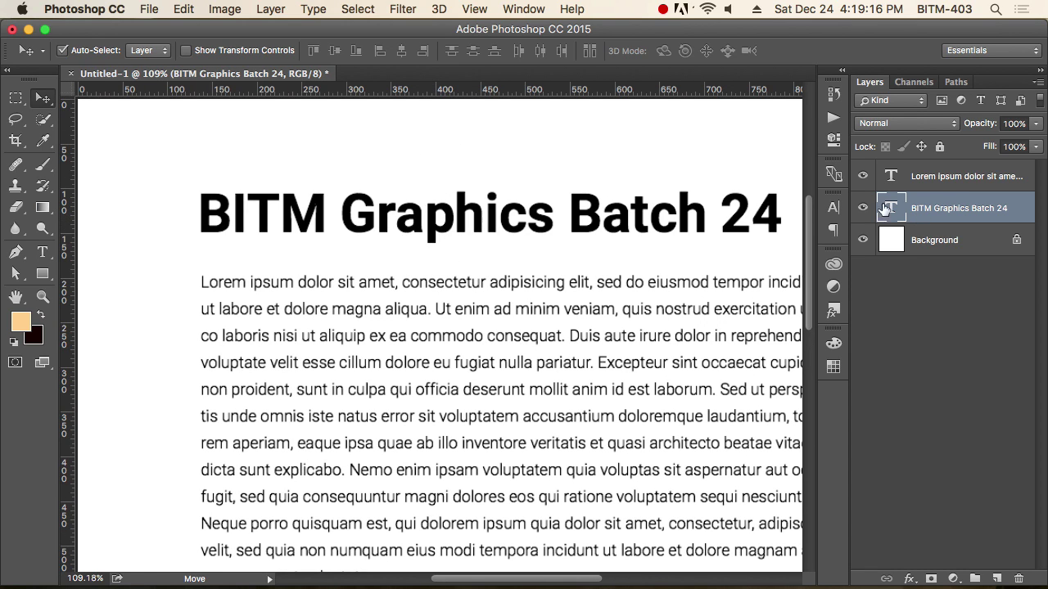
Select the whole title text and raise its baseline shift in 1 pt increments to 14 pt.
key(t)
click(536, 217)
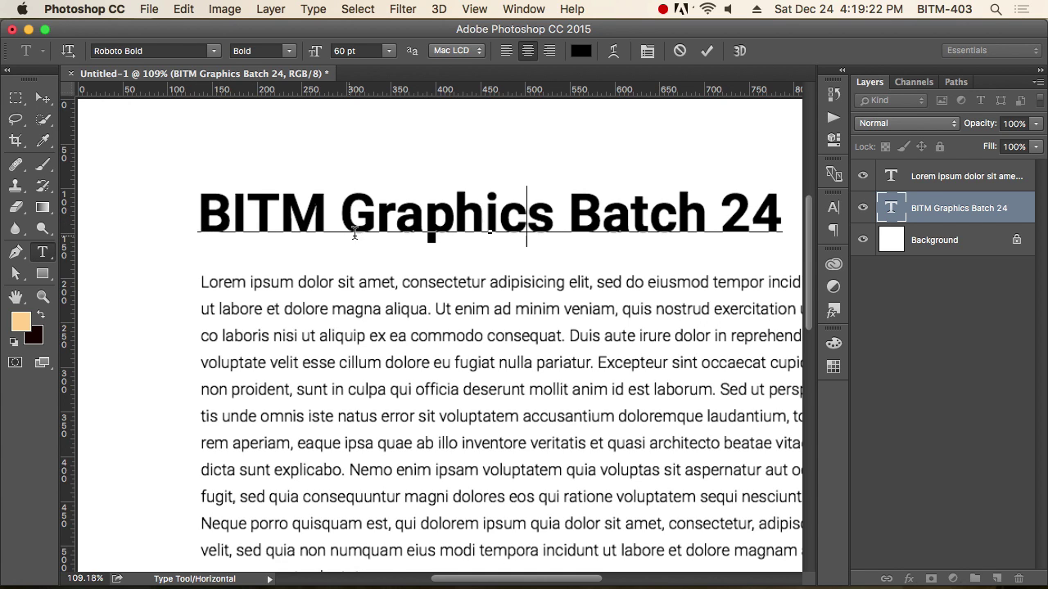
triple_click(736, 205)
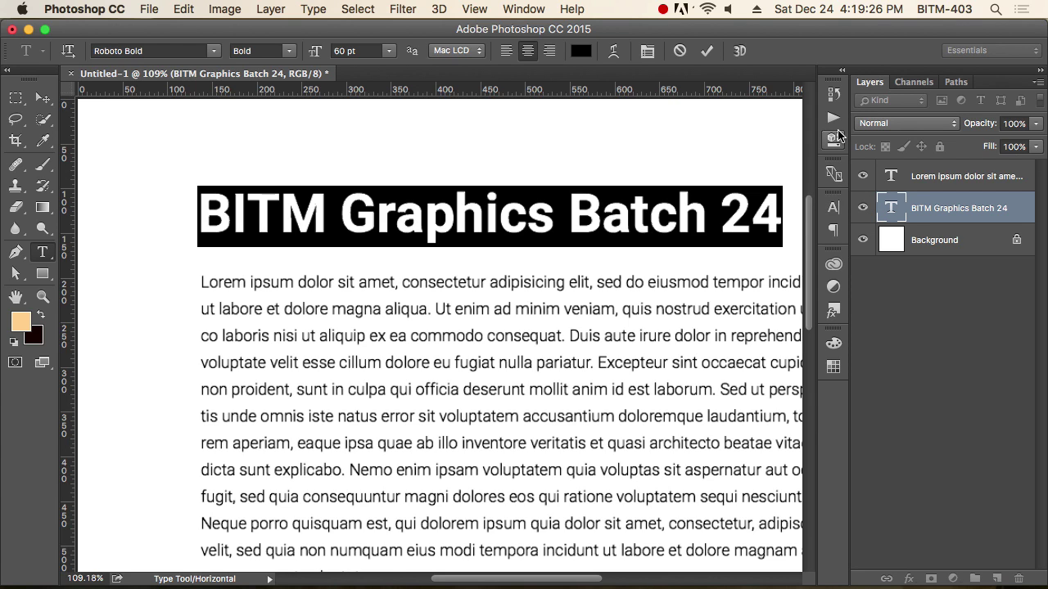
click(833, 208)
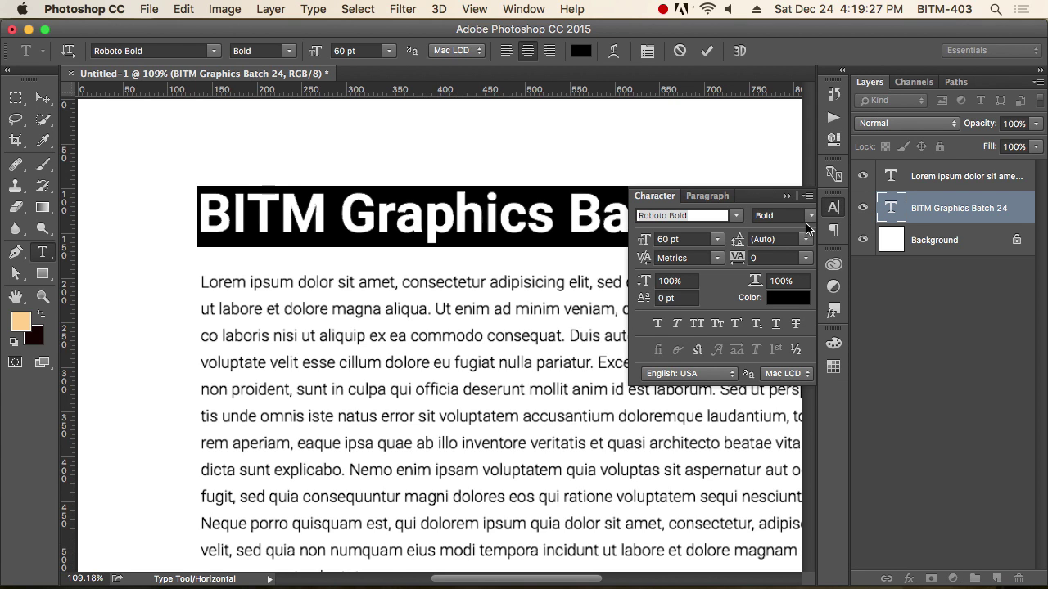
click(680, 298)
key(Up)
key(Up)
key(Up)
key(Up)
key(Up)
key(Up)
key(Up)
key(Up)
key(Up)
key(Up)
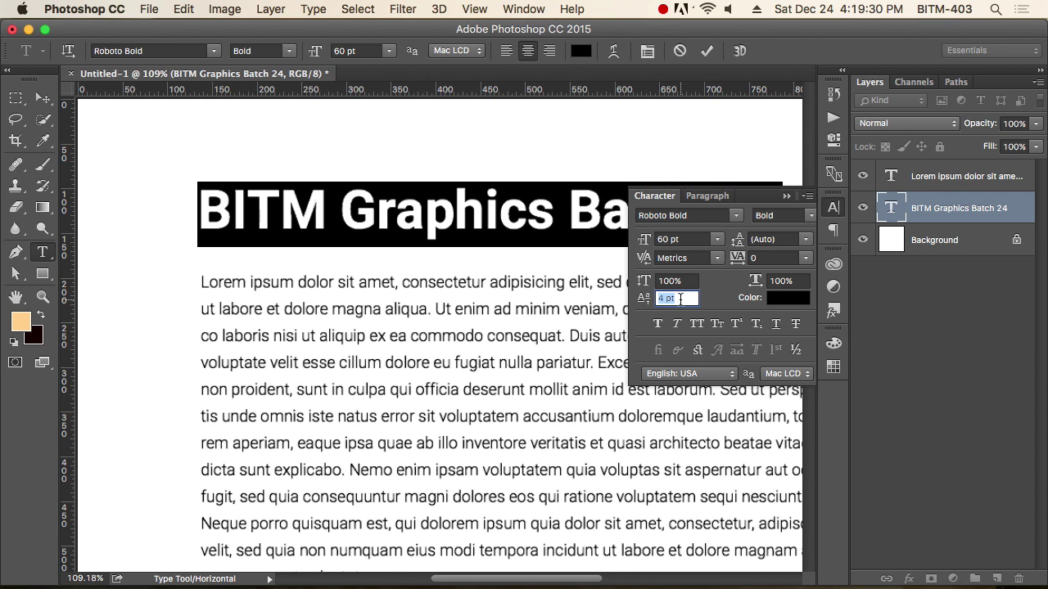
key(Up)
key(Up)
key(Up)
key(Up)
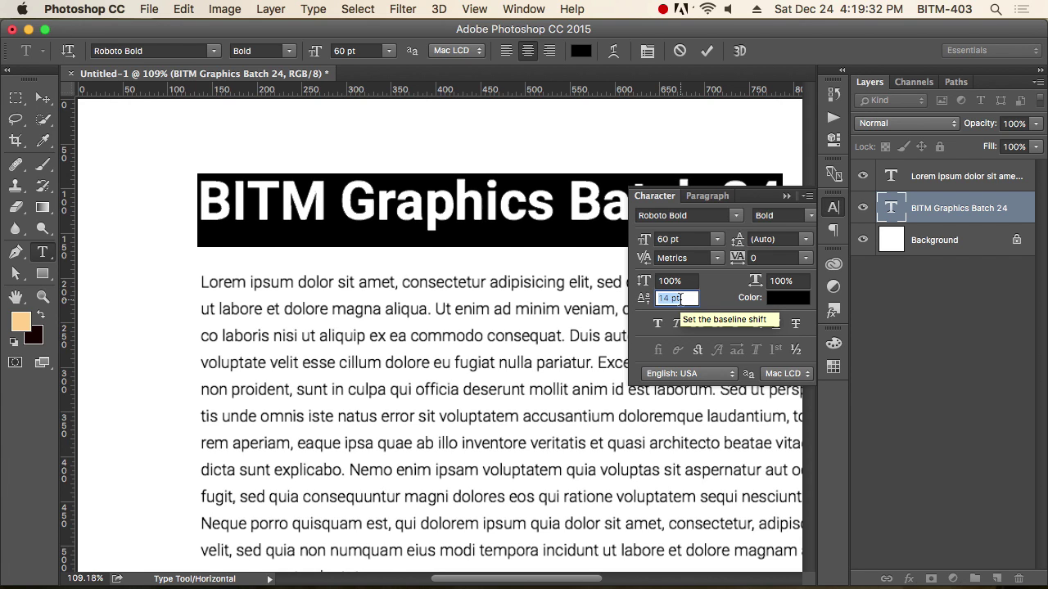
Try a baseline shift of -20 pt on the whole title, return it to 0 pt, and commit the title text.
click(486, 225)
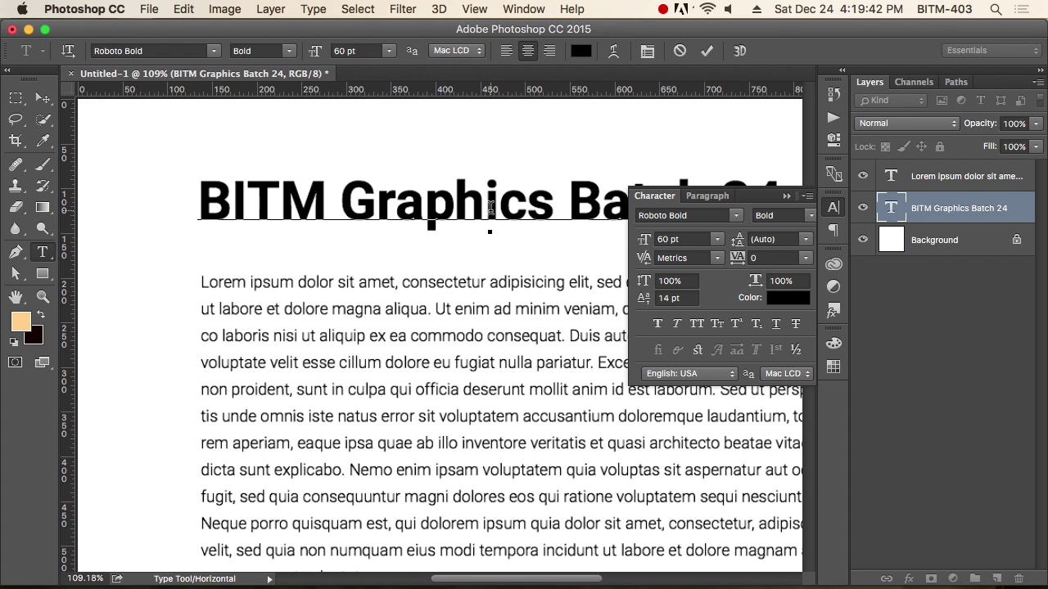
triple_click(540, 224)
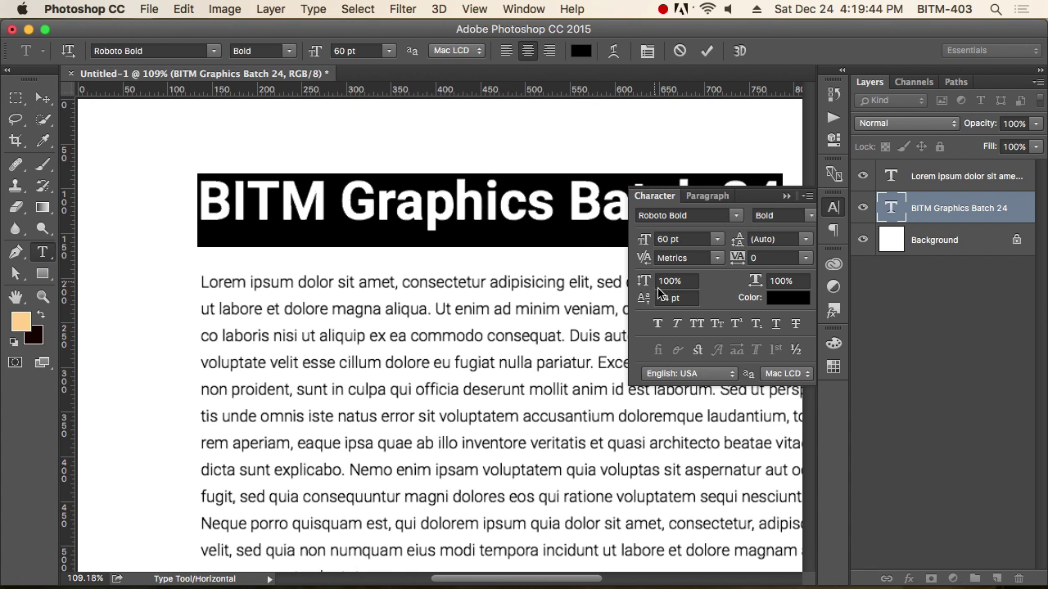
click(687, 298)
text(-20)
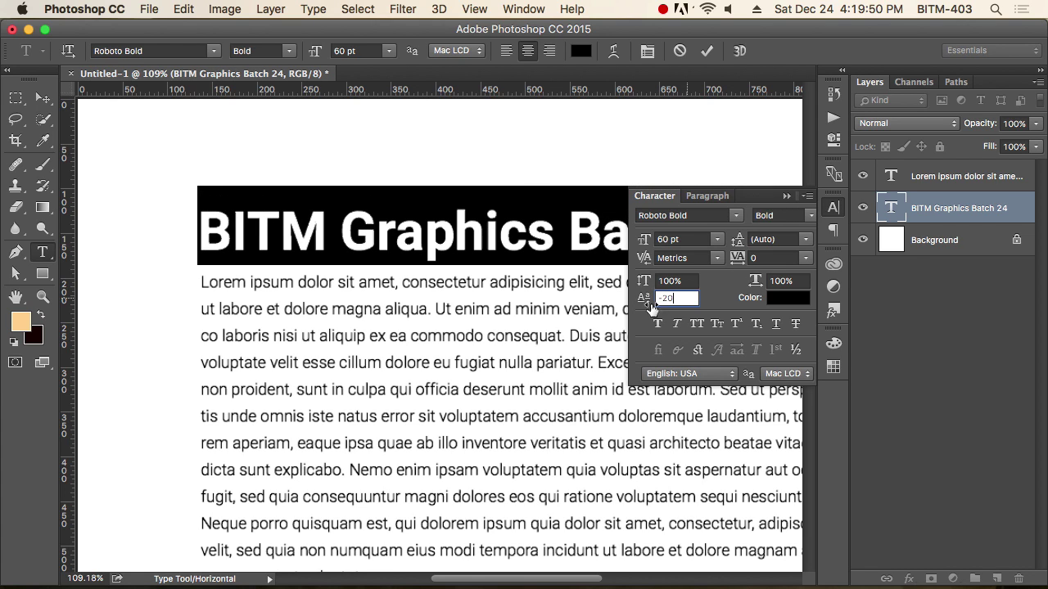
text(0)
key(Return)
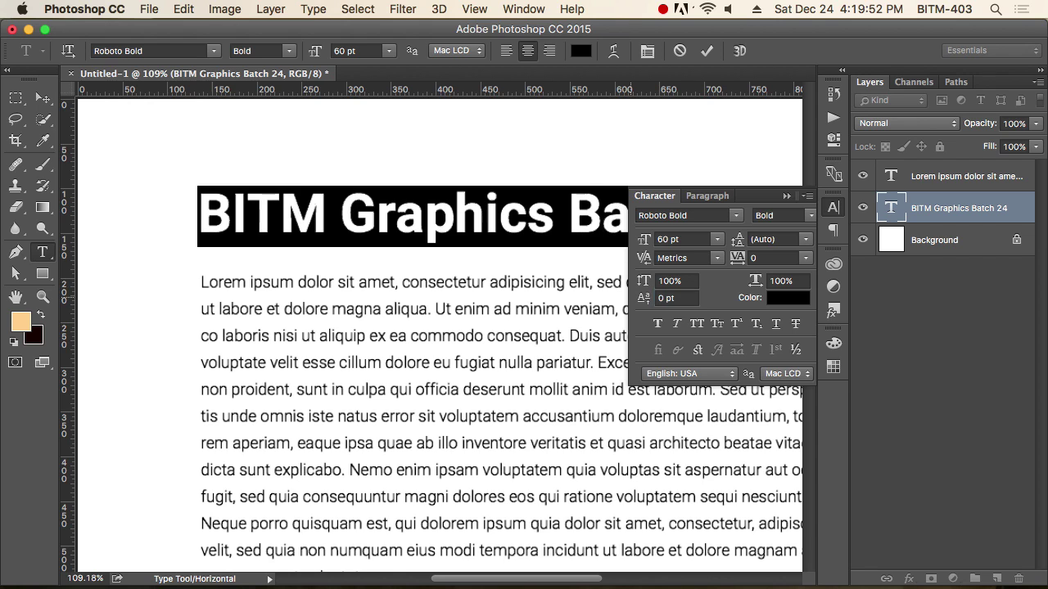
click(786, 197)
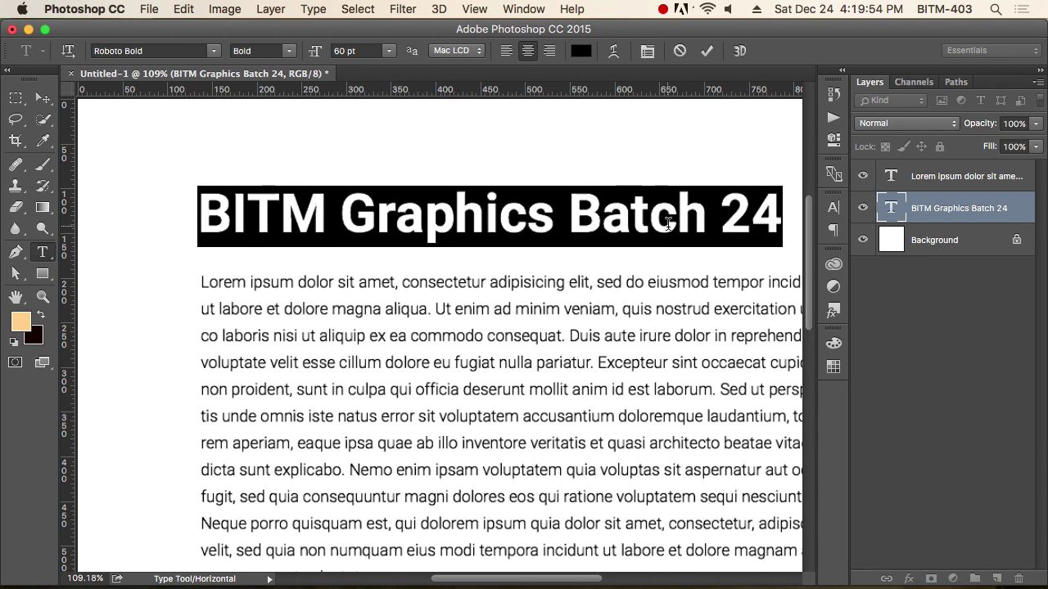
key(super+Return)
click(589, 217)
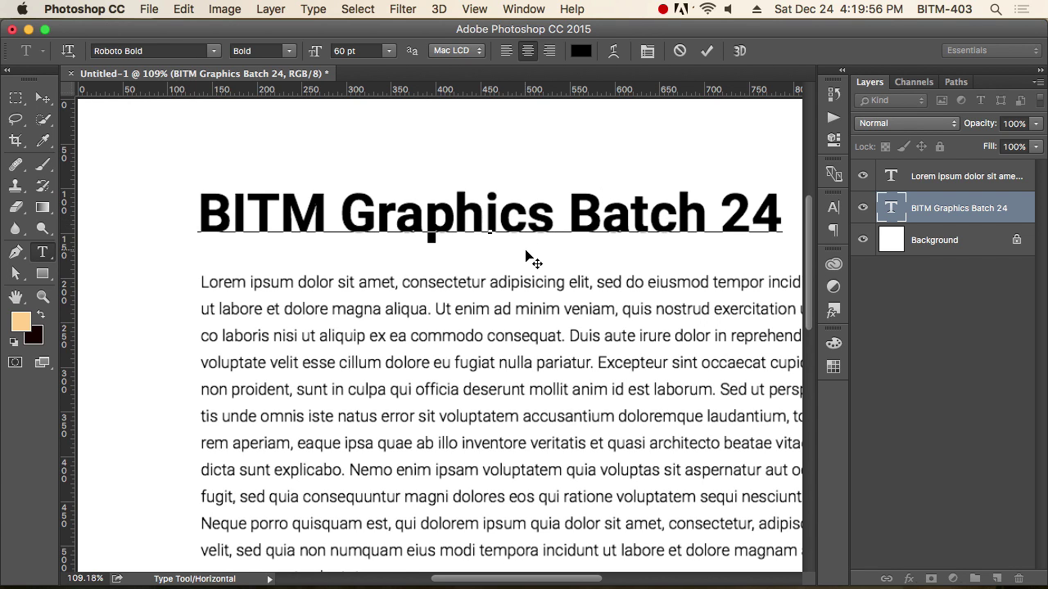
key(super+Return)
Underline the words "Lorem ipsum dolor sit amet, consectetur" at the start of the paragraph.
click(531, 358)
key(super+a)
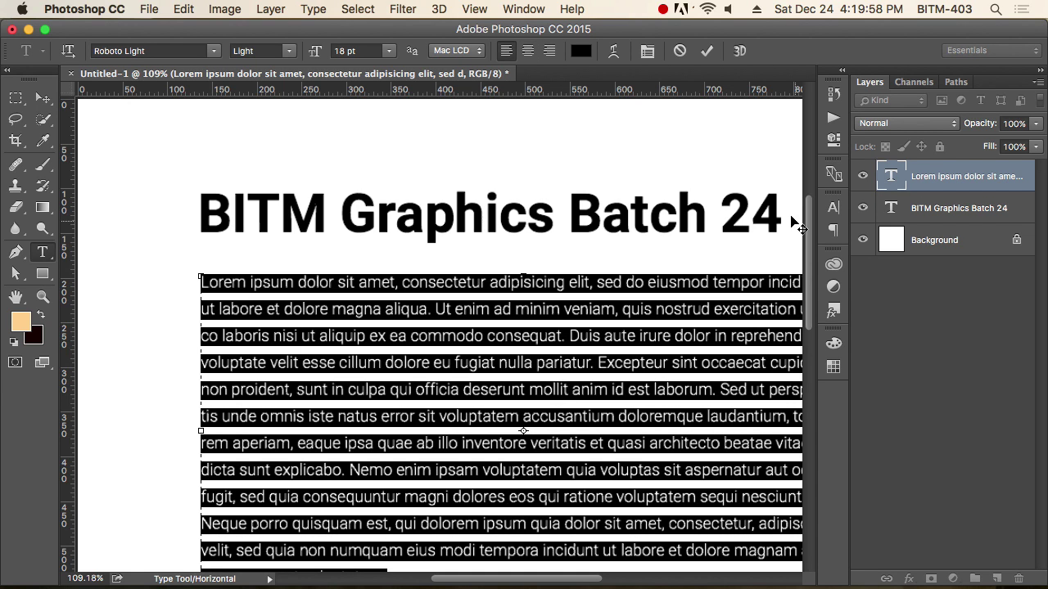
click(833, 207)
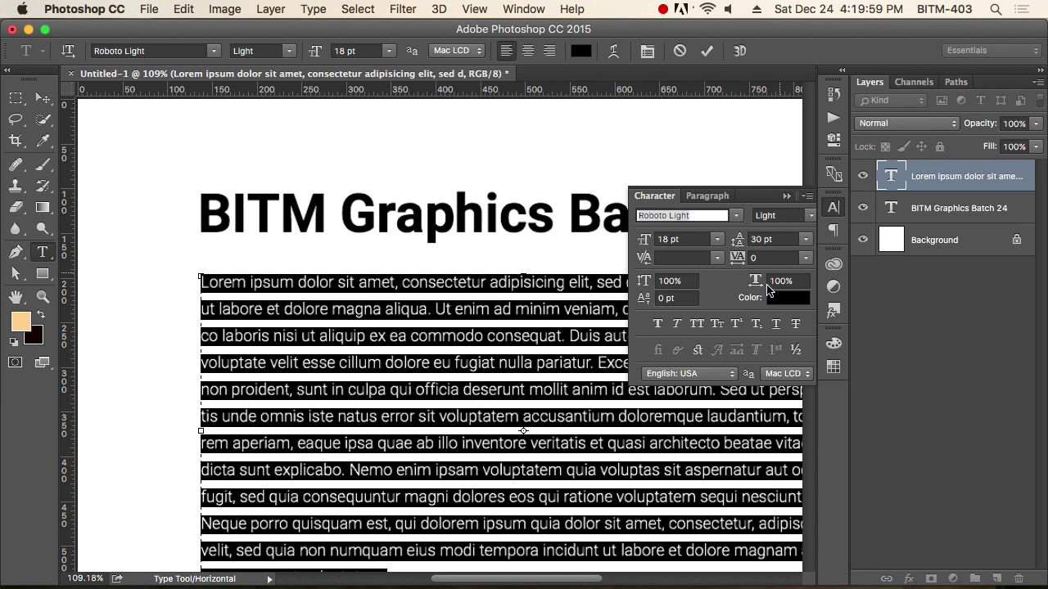
click(763, 330)
click(368, 282)
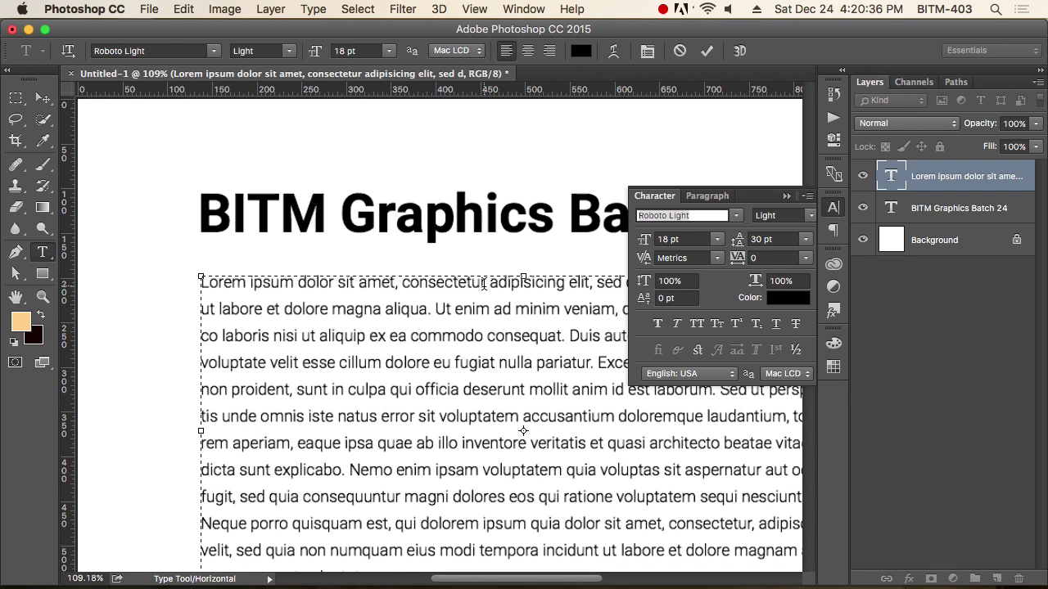
drag(486, 283, 145, 284)
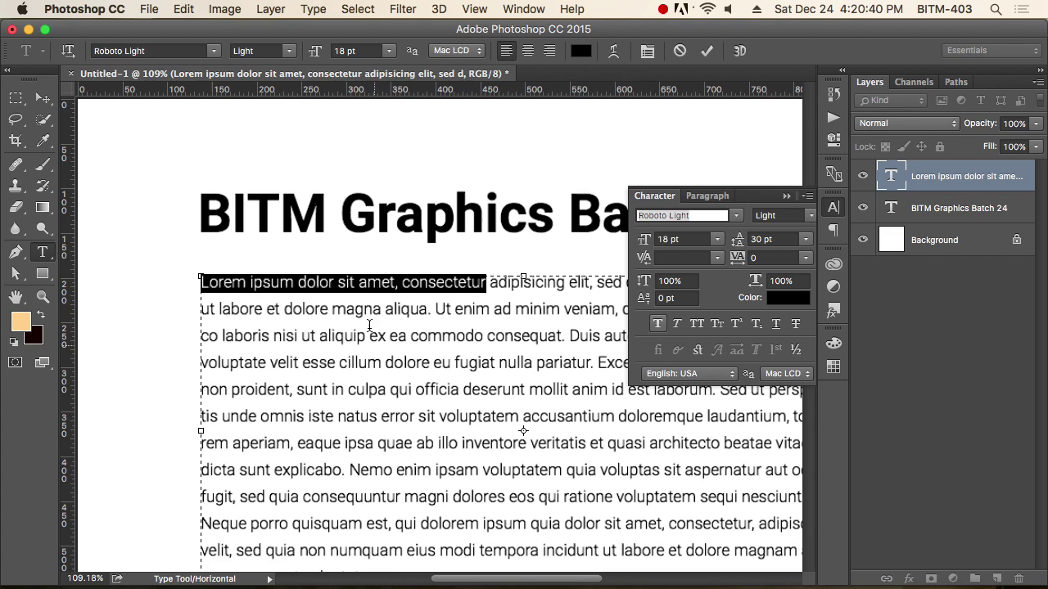
click(776, 324)
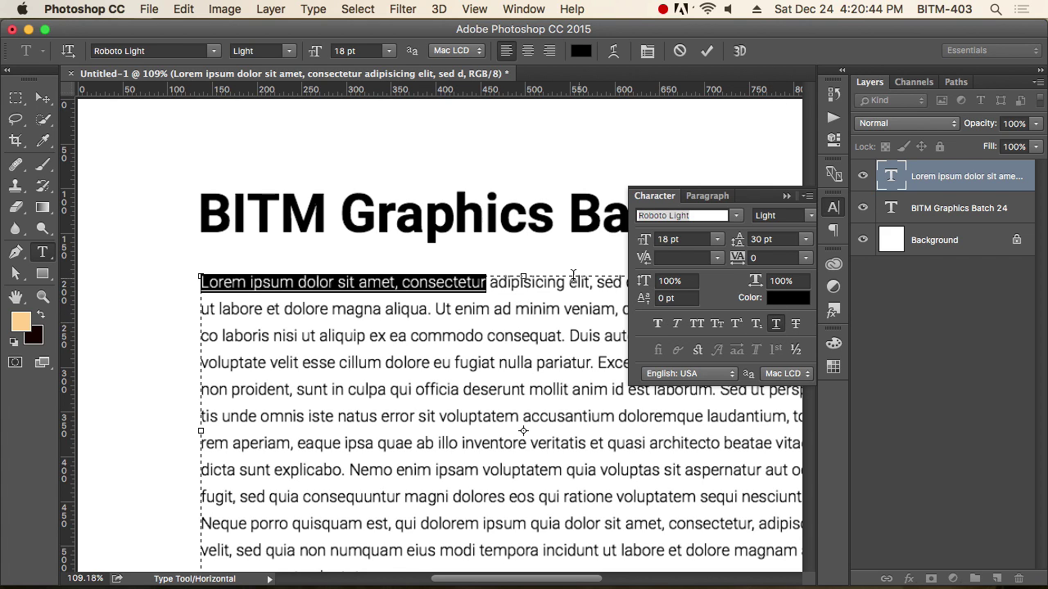
click(554, 299)
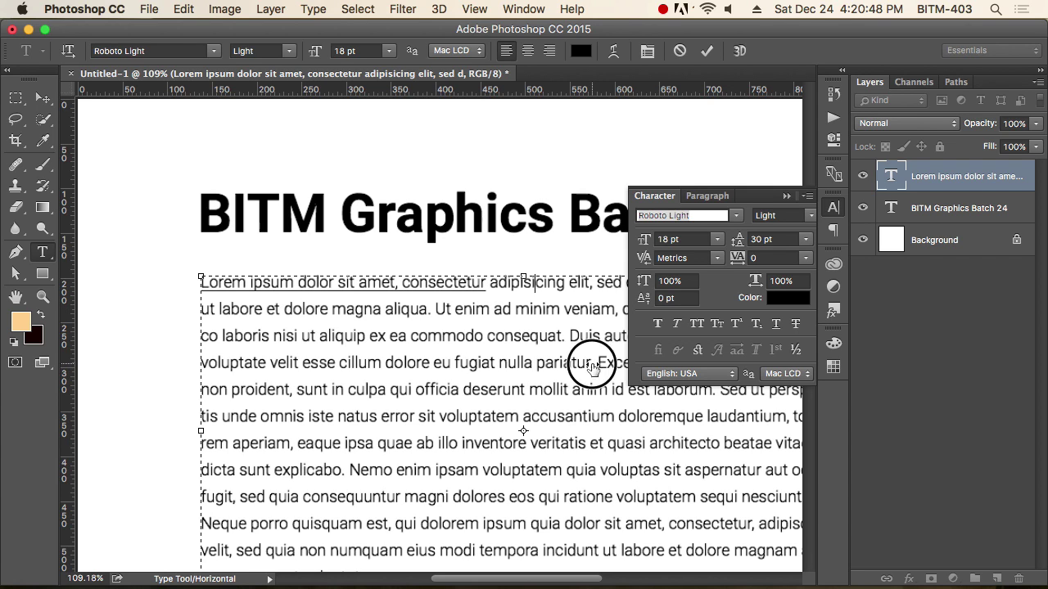
Apply strikethrough to "velit esse cillum dolore eu fugiat nulla pariatur." in the paragraph's fourth line.
drag(597, 362, 271, 362)
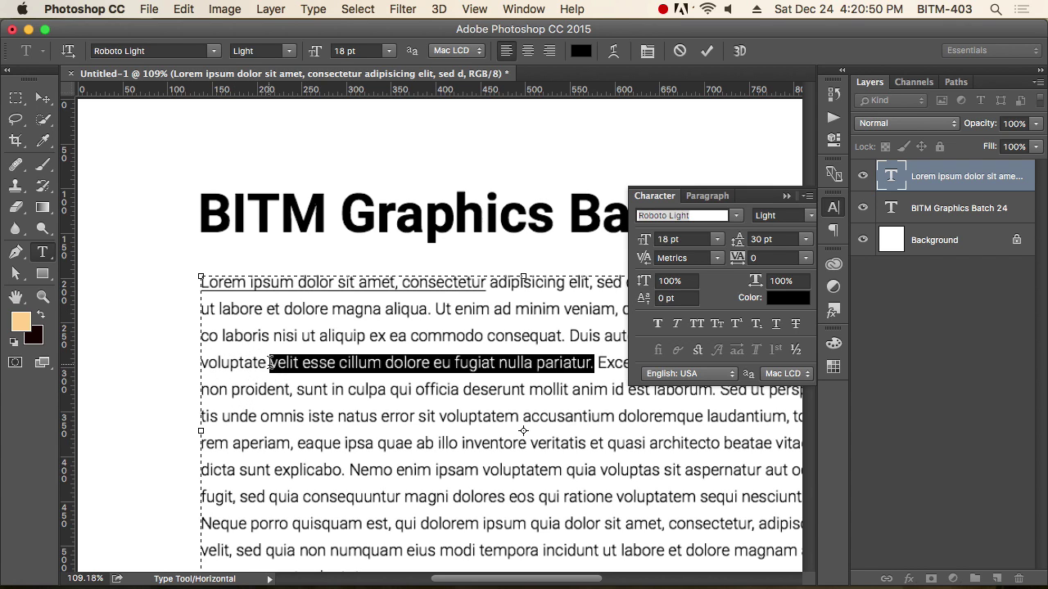
click(795, 324)
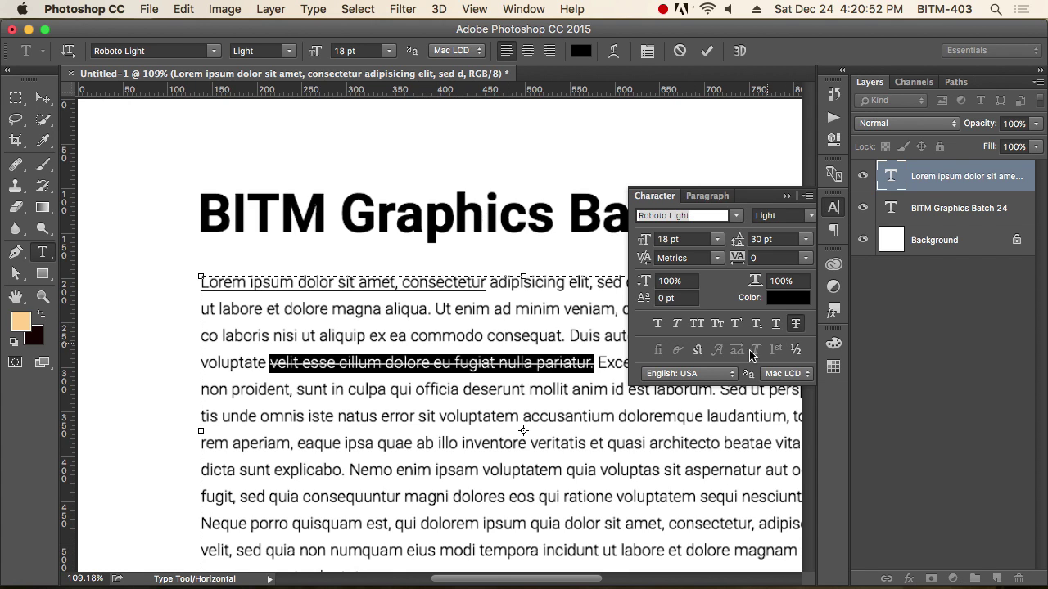
click(541, 416)
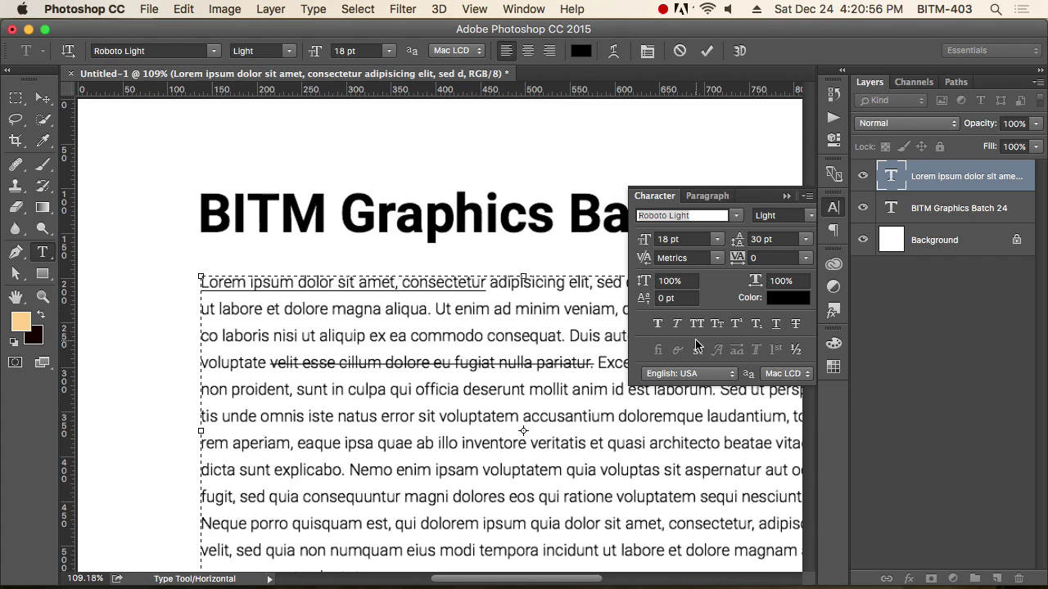
scroll(703, 348, down, 2)
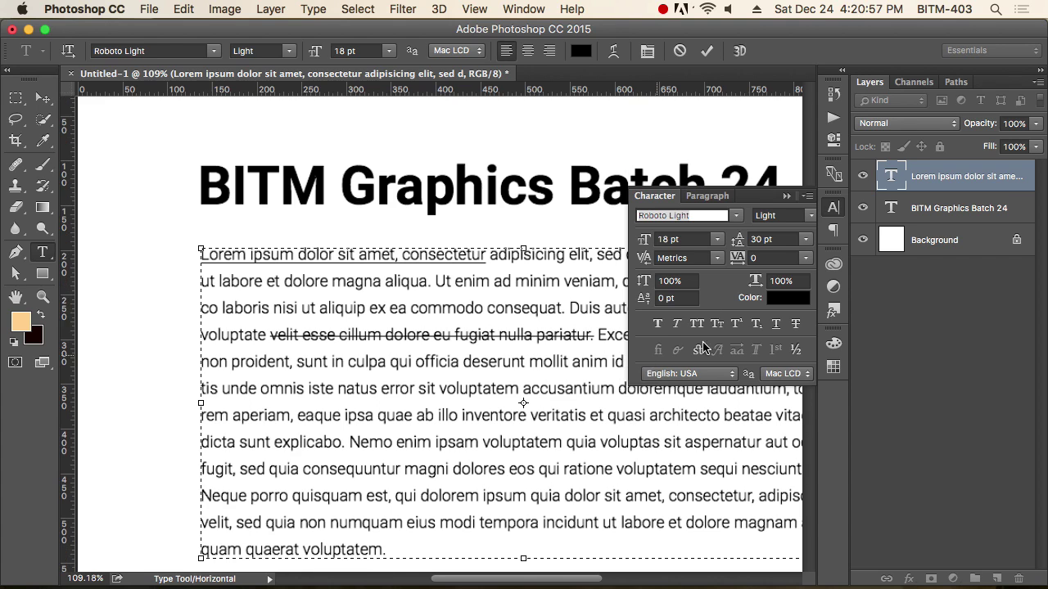
Select the entire paragraph, set its left margin indent to 20 pt, and commit the text.
click(722, 197)
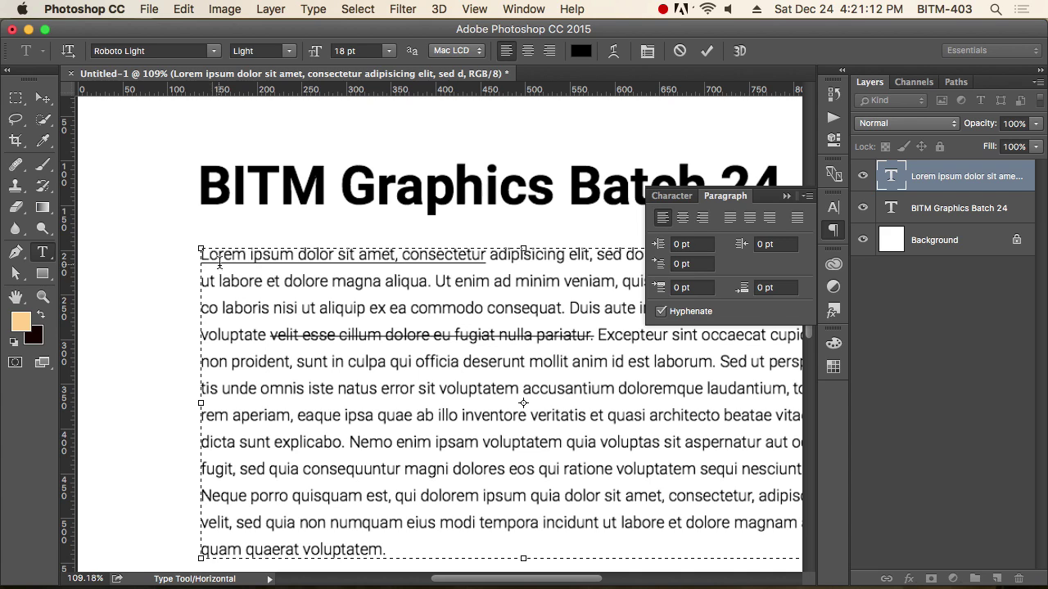
click(249, 283)
key(super+a)
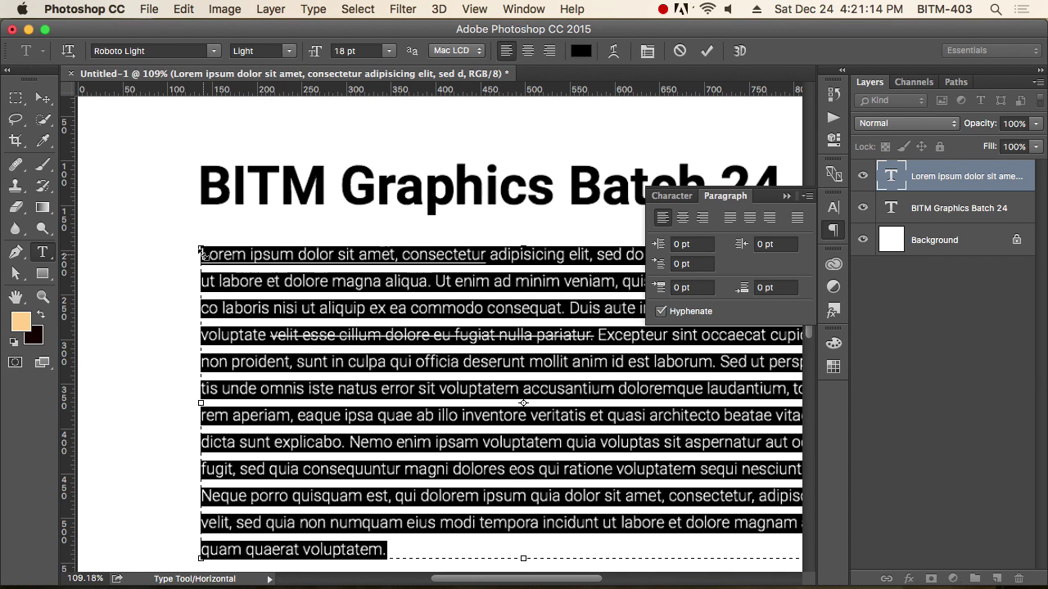
click(686, 244)
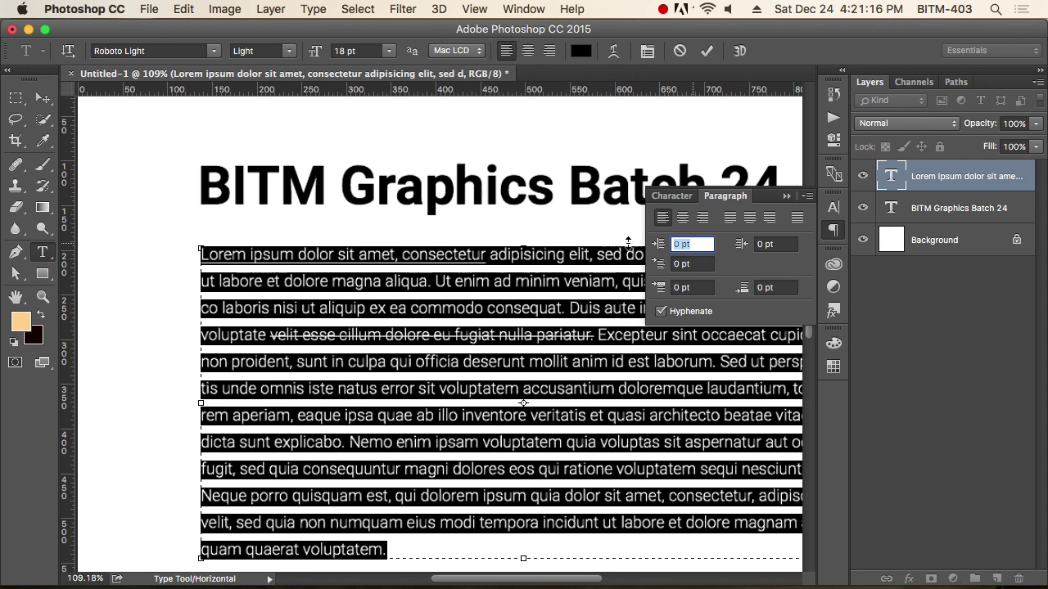
text(20)
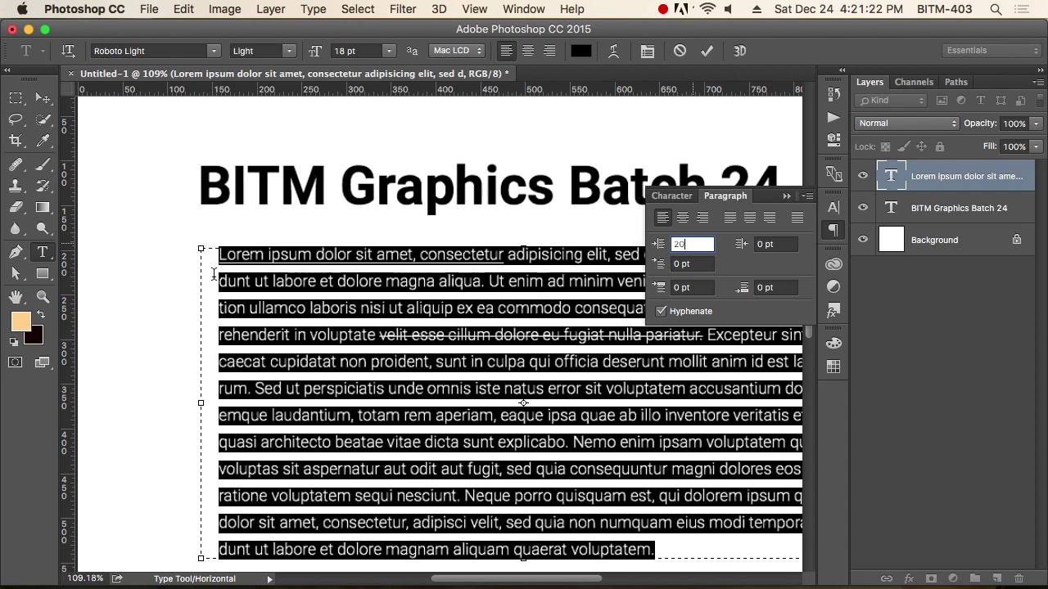
click(786, 198)
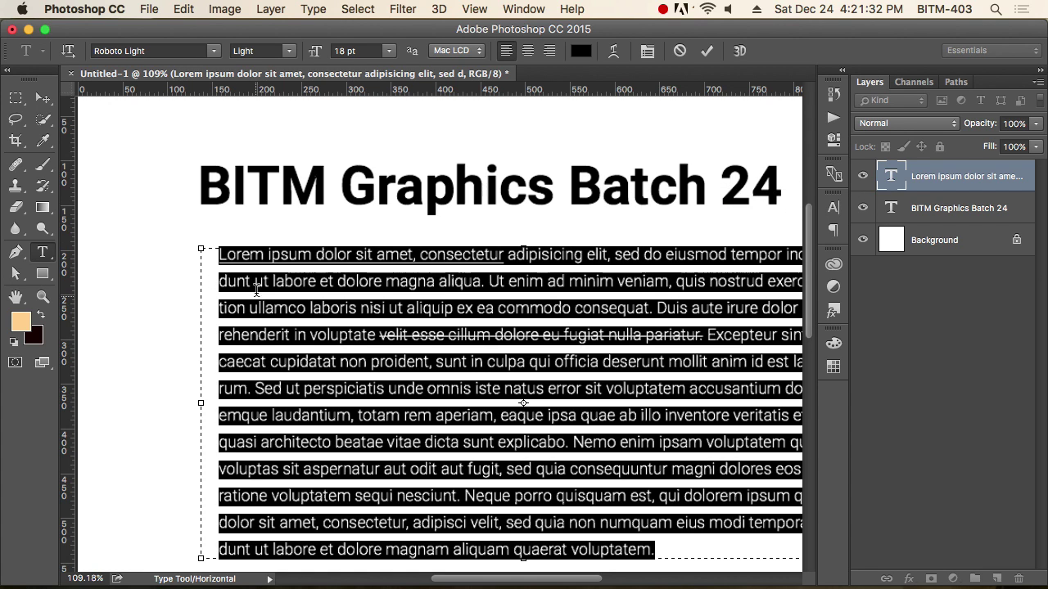
key(super+Return)
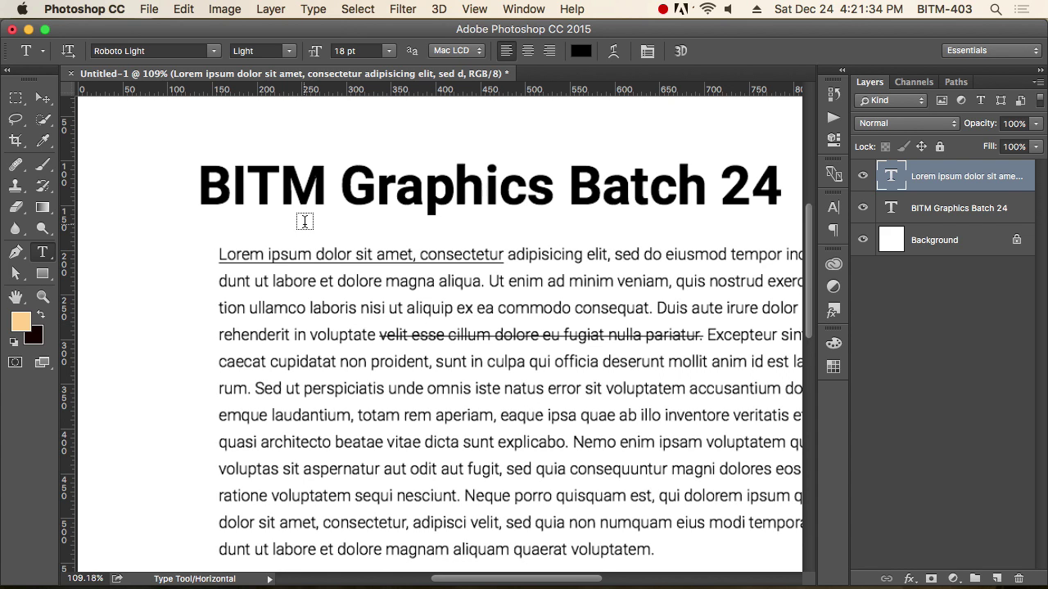
Reopen the Lorem Ipsum paragraph for editing and return its left margin indent to 0 pt.
click(42, 99)
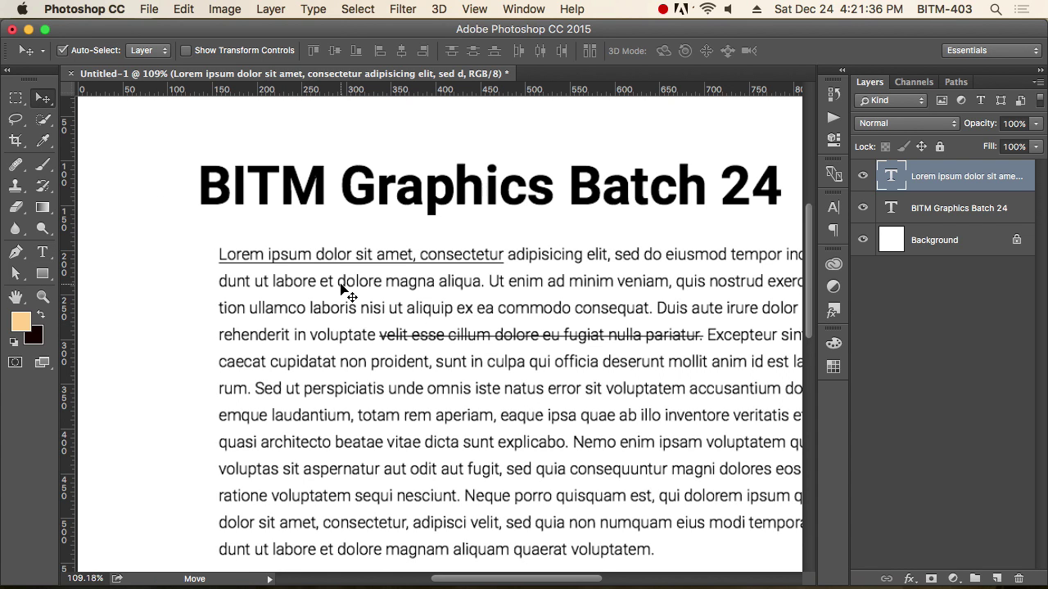
double_click(342, 284)
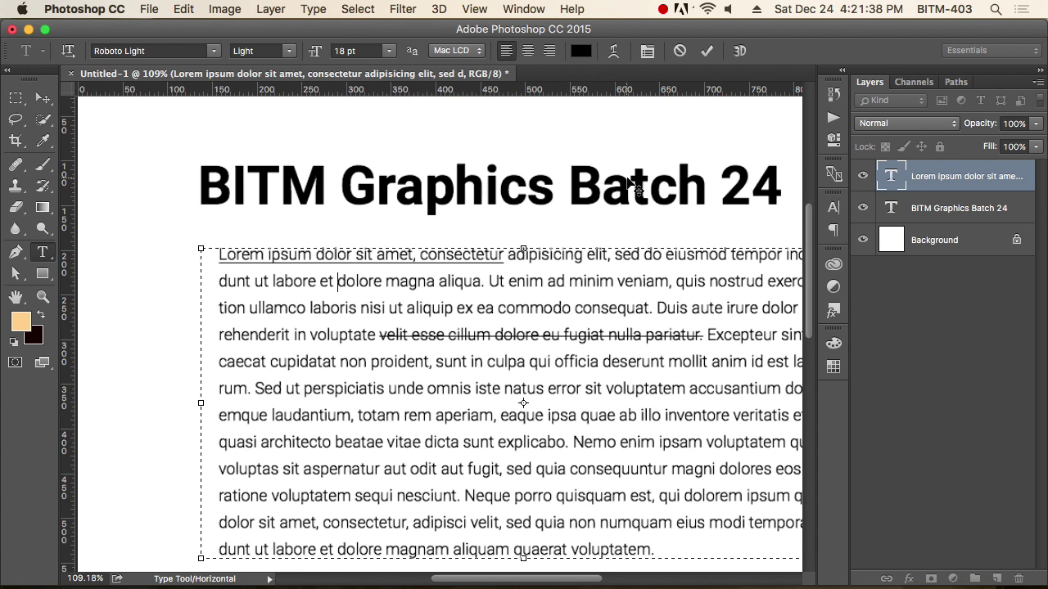
click(833, 207)
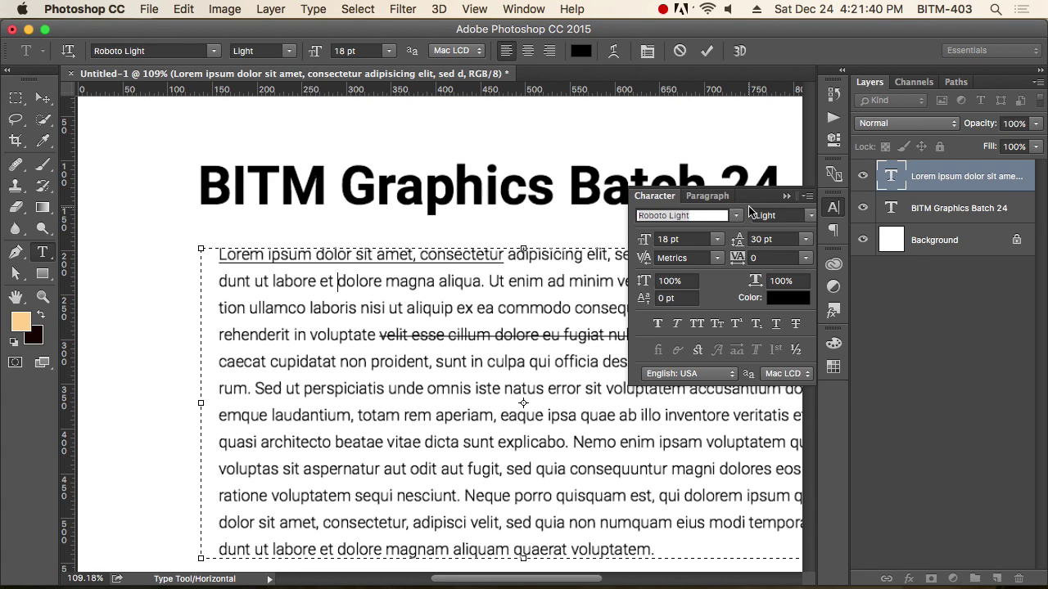
click(707, 196)
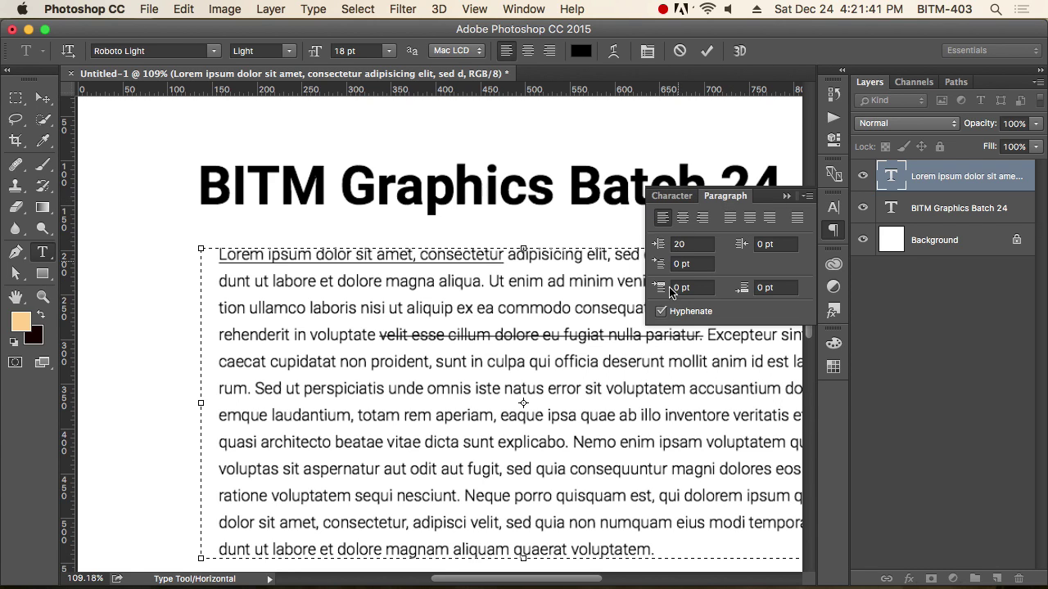
double_click(693, 246)
text(0)
key(Return)
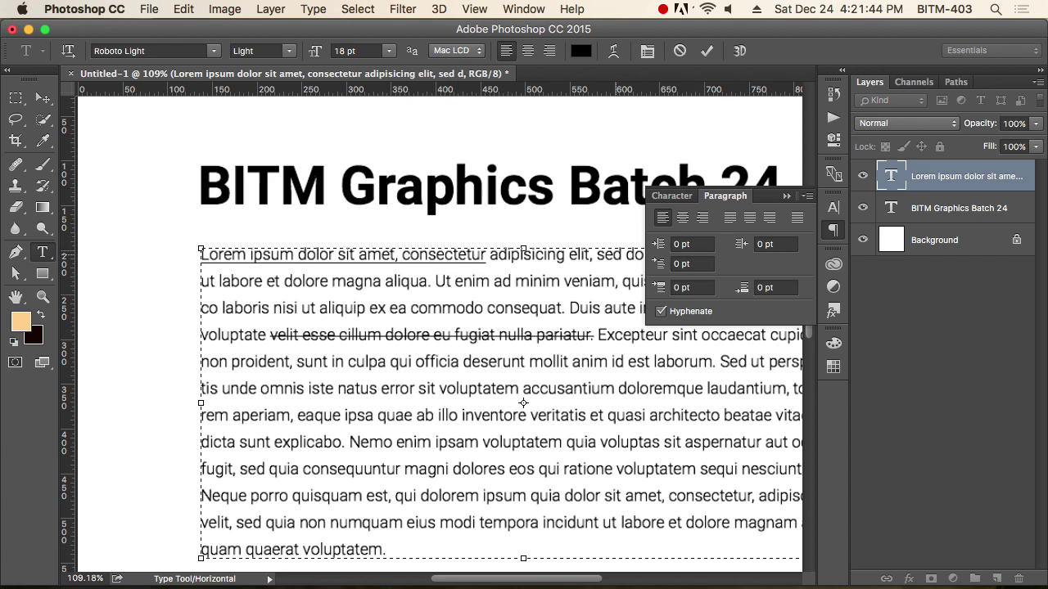
click(786, 197)
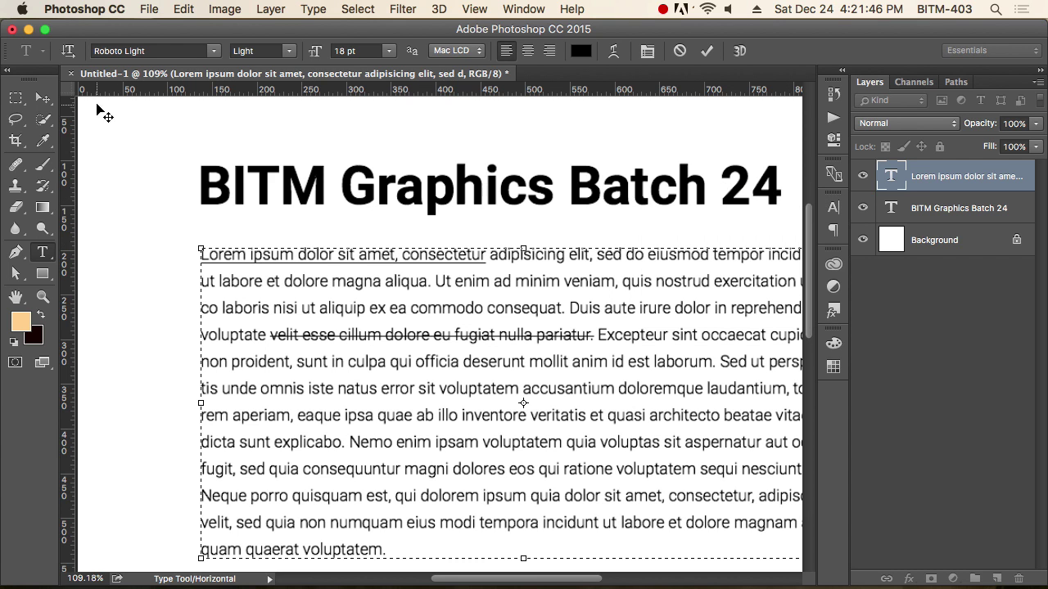
Commit the paragraph edit and delete the Lorem Ipsum text layer, keeping only the title and background.
click(40, 99)
scroll(386, 227, down, 5)
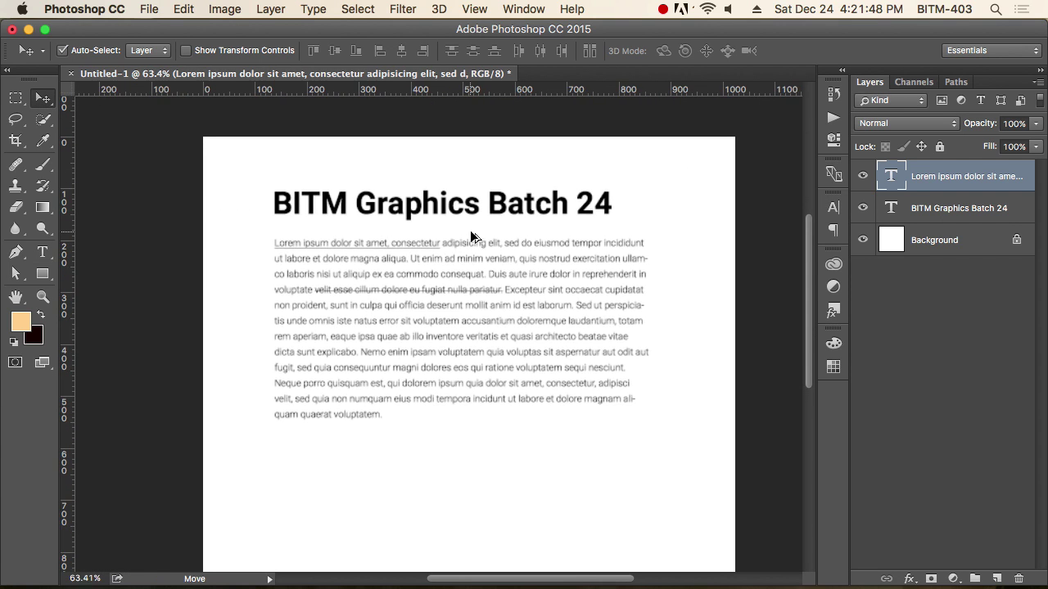
drag(500, 264, 509, 285)
key(Delete)
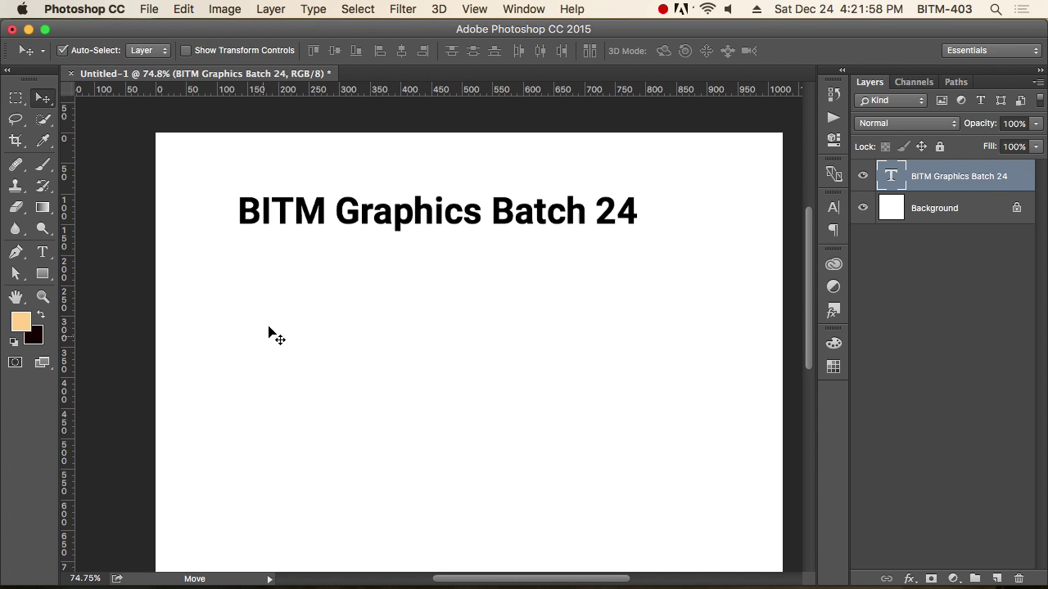
click(43, 252)
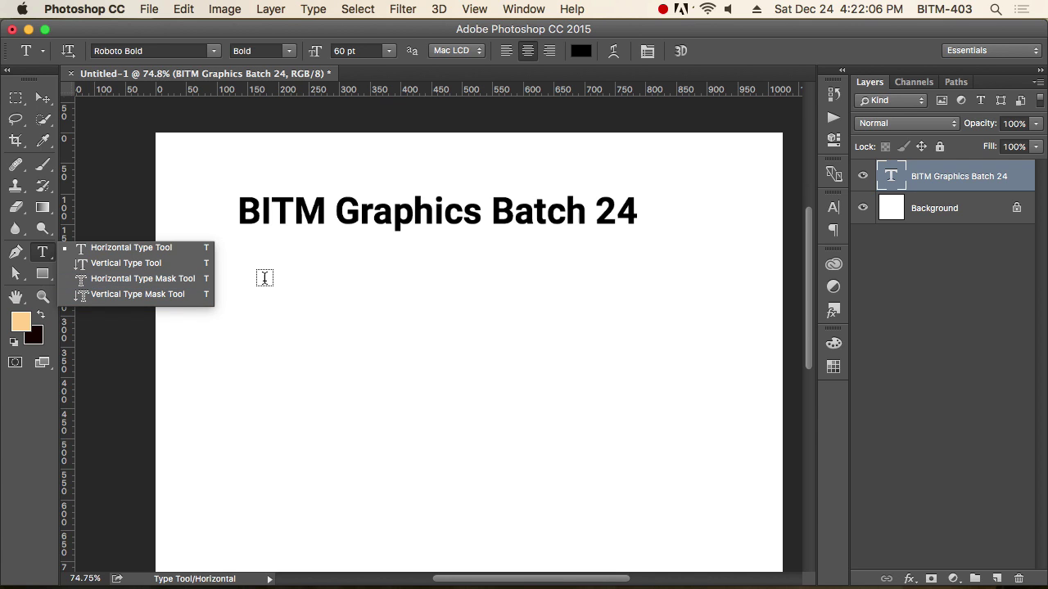
click(65, 247)
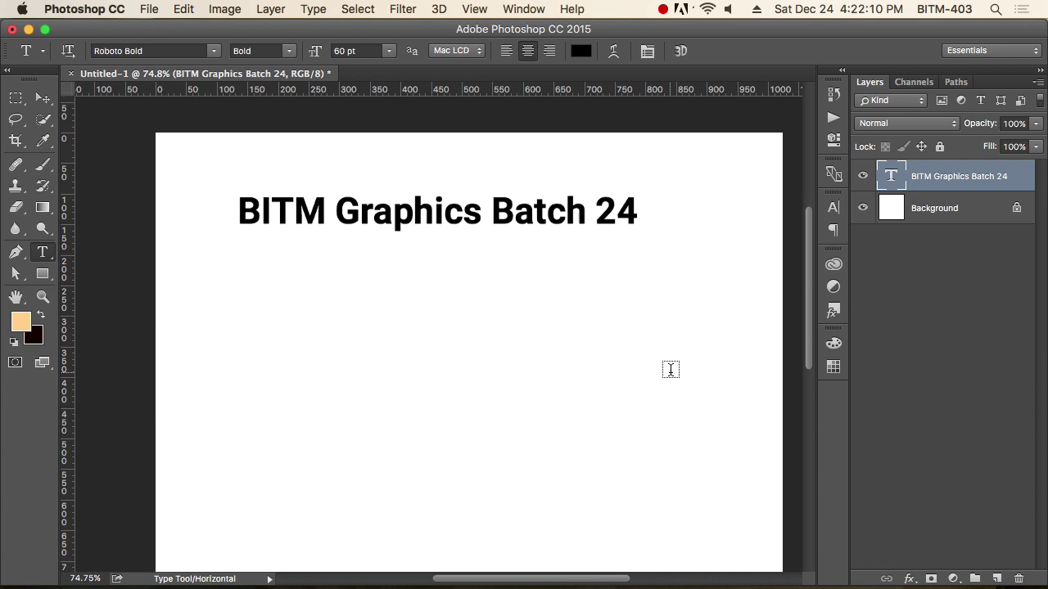
click(44, 99)
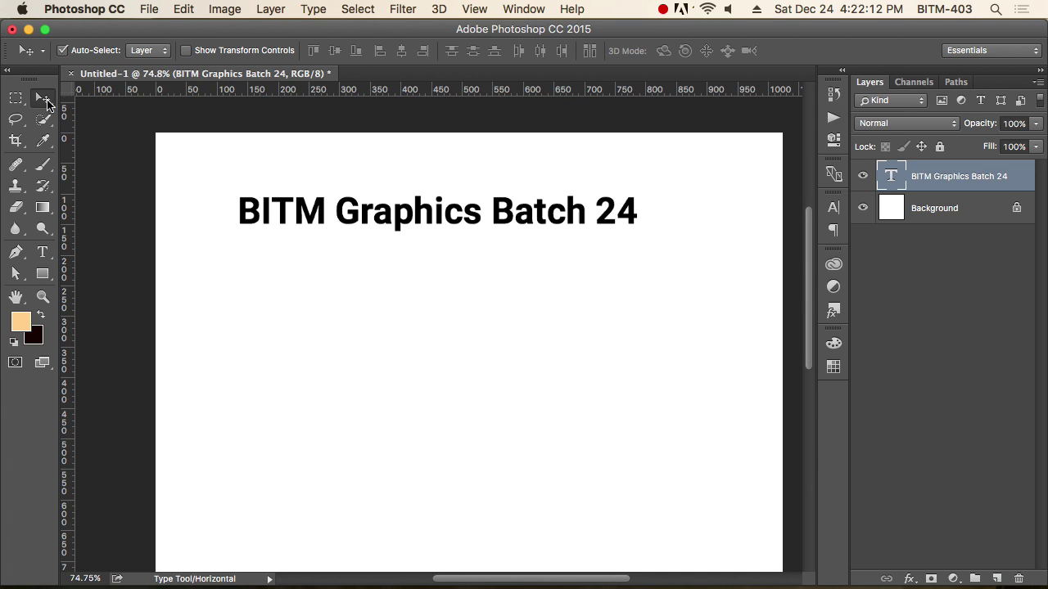
Add the vertical text "cfyjkcfhj", move it to the right of the title, and restore the Horizontal Type tool as the type default.
click(43, 255)
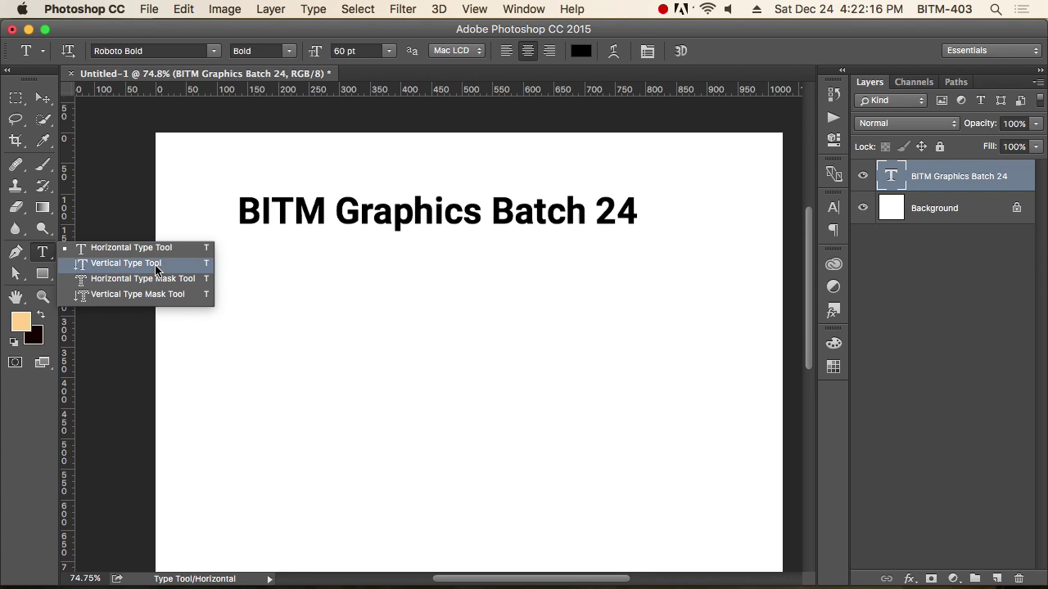
click(123, 263)
click(318, 294)
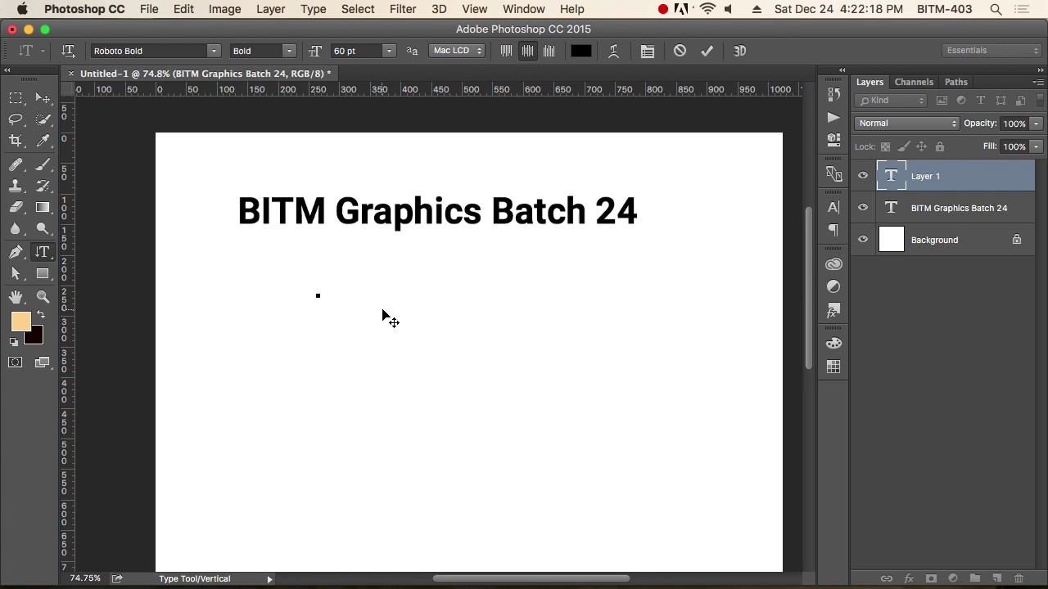
text(cfyjkcfhj)
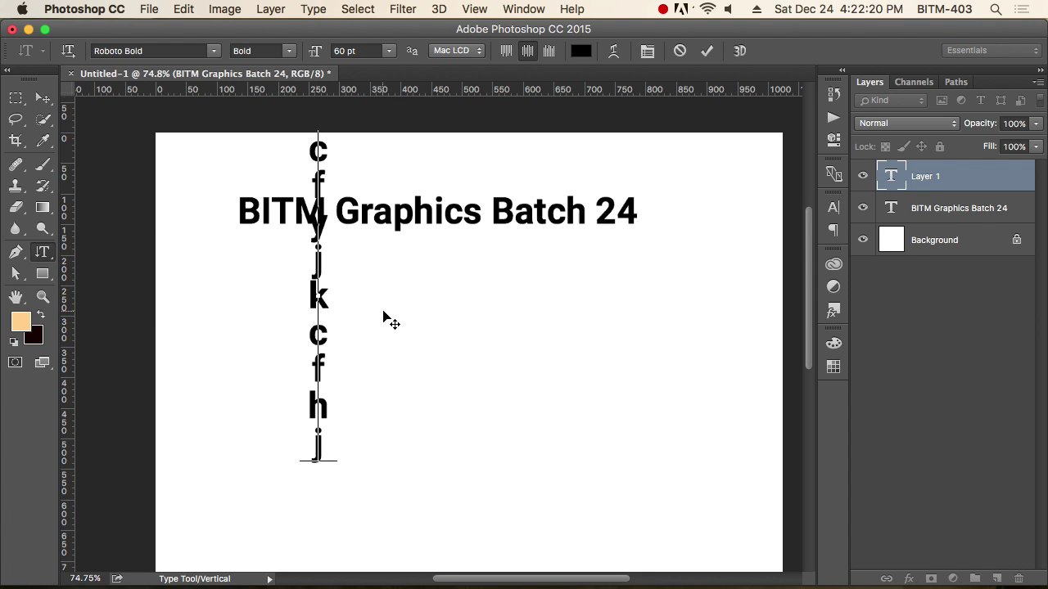
click(42, 98)
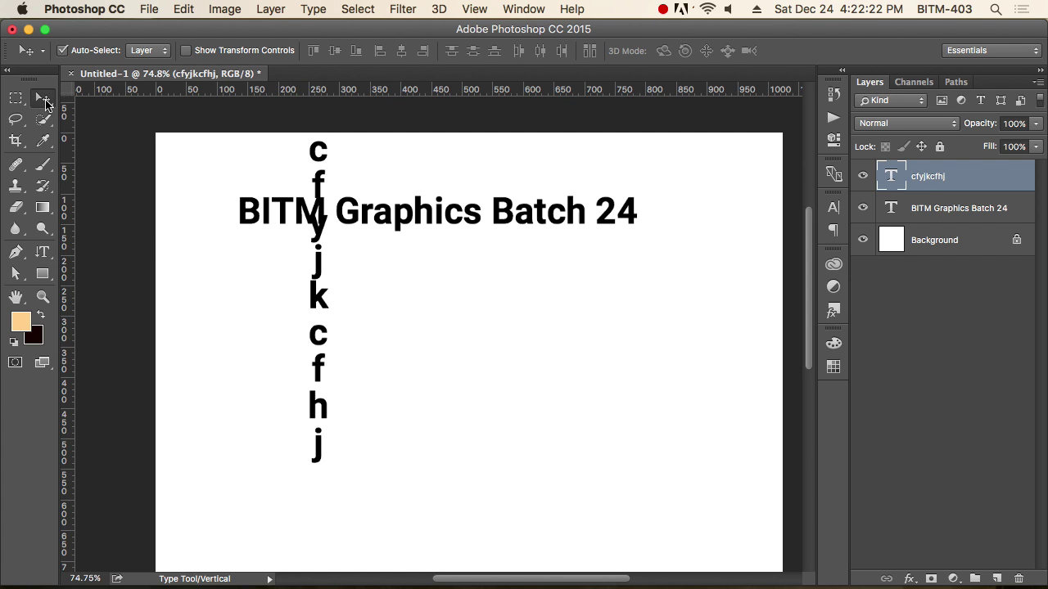
drag(326, 283, 688, 283)
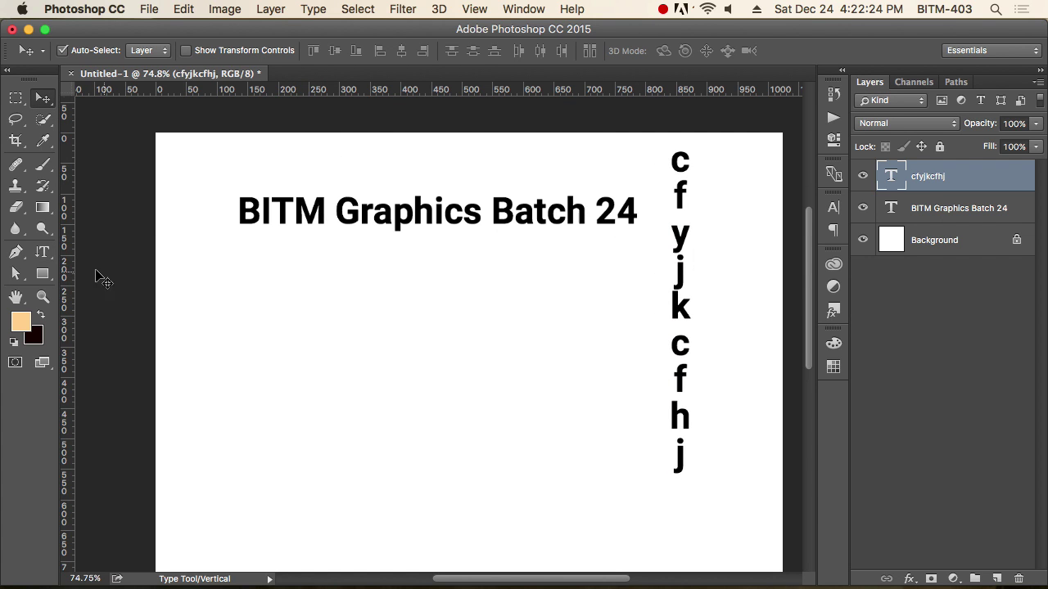
drag(45, 253, 112, 246)
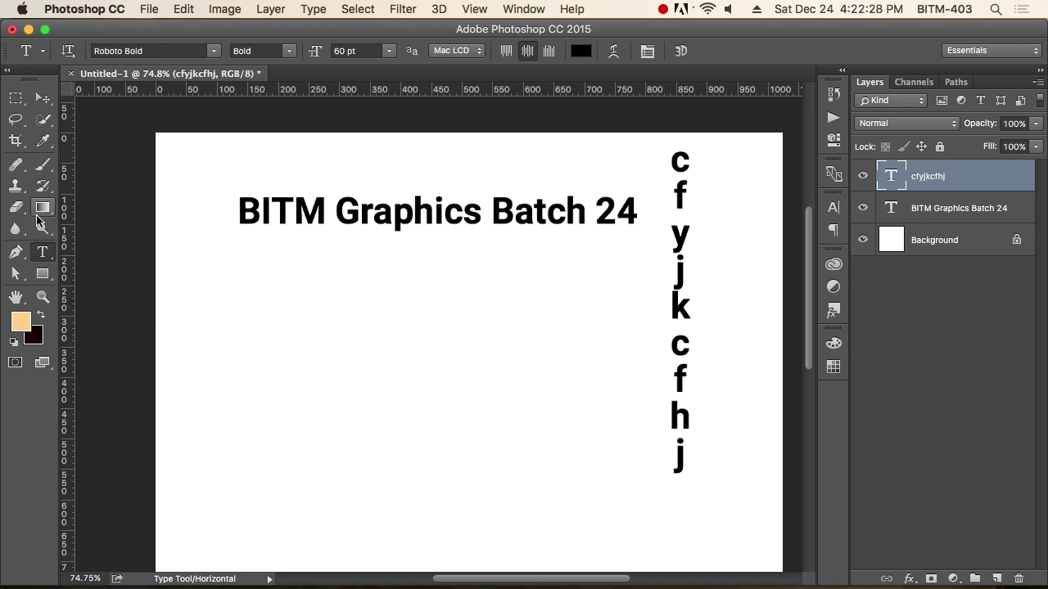
click(42, 99)
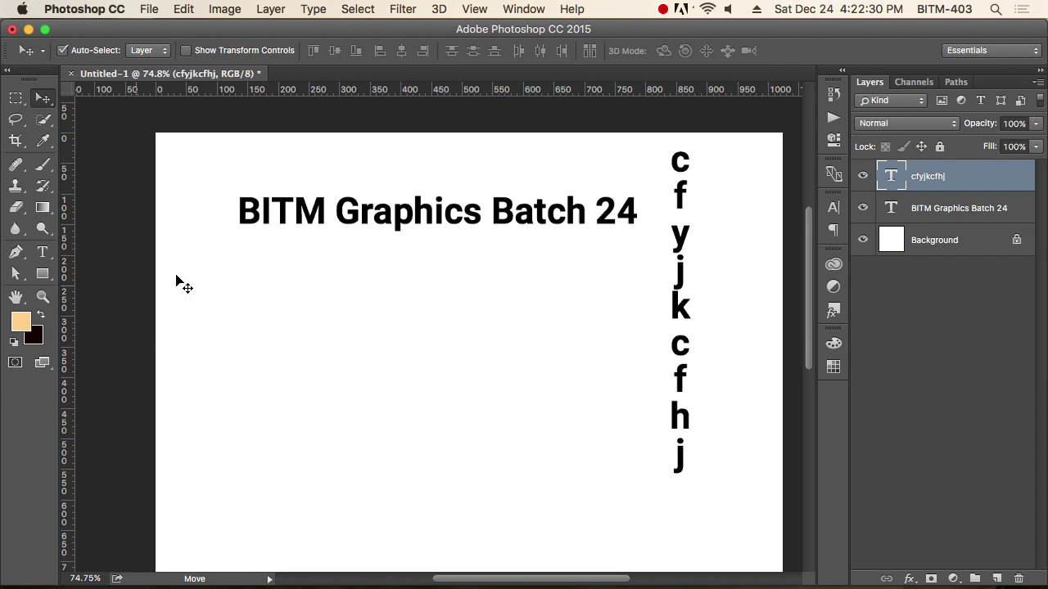
Draw a circle shape about 212 px across below the title and move it slightly up to about X 270, Y 234 px.
click(45, 276)
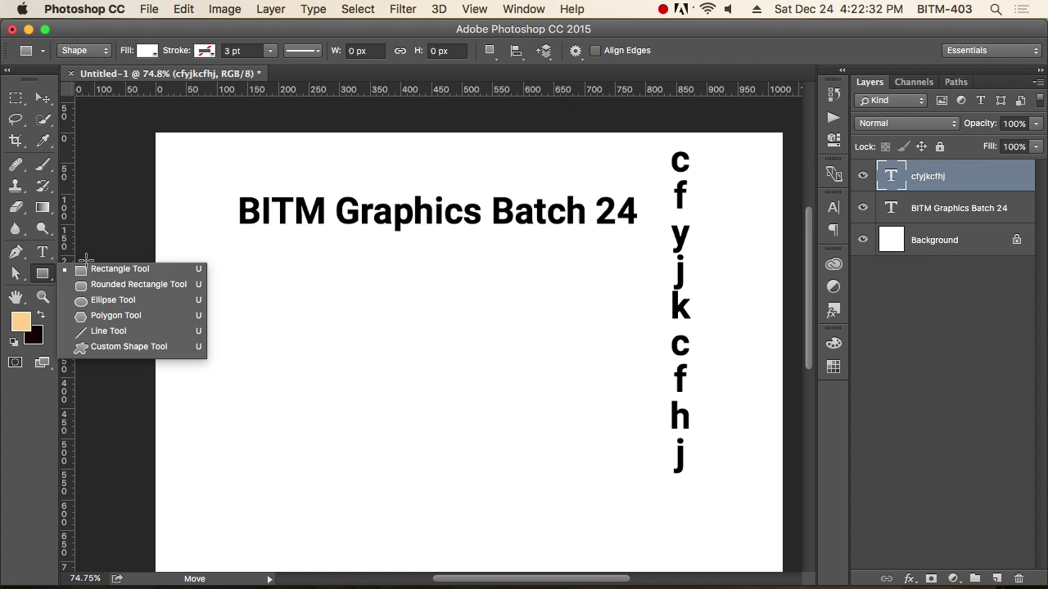
click(107, 300)
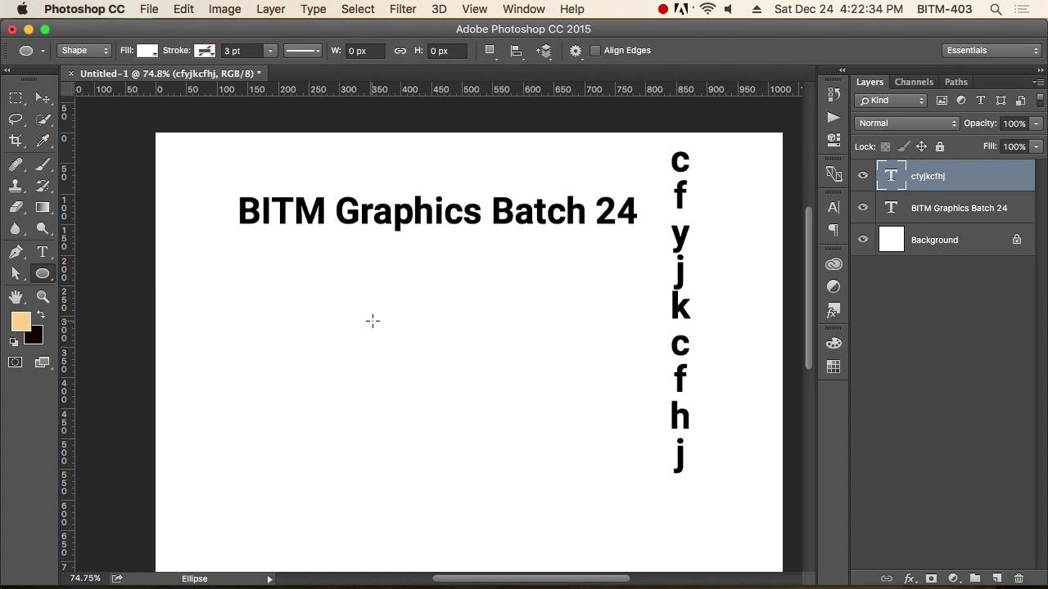
key(v)
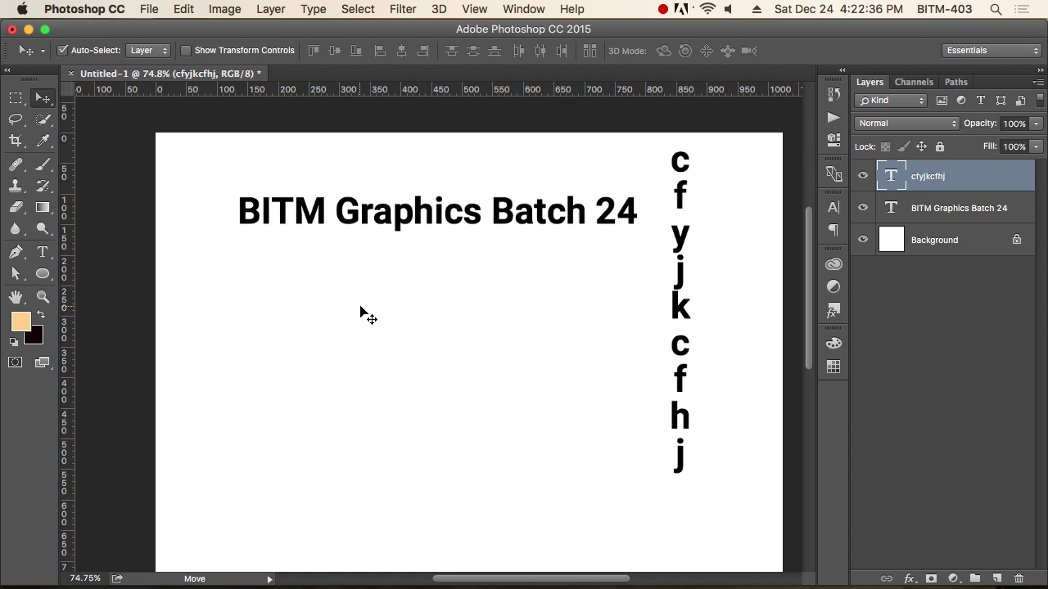
click(42, 274)
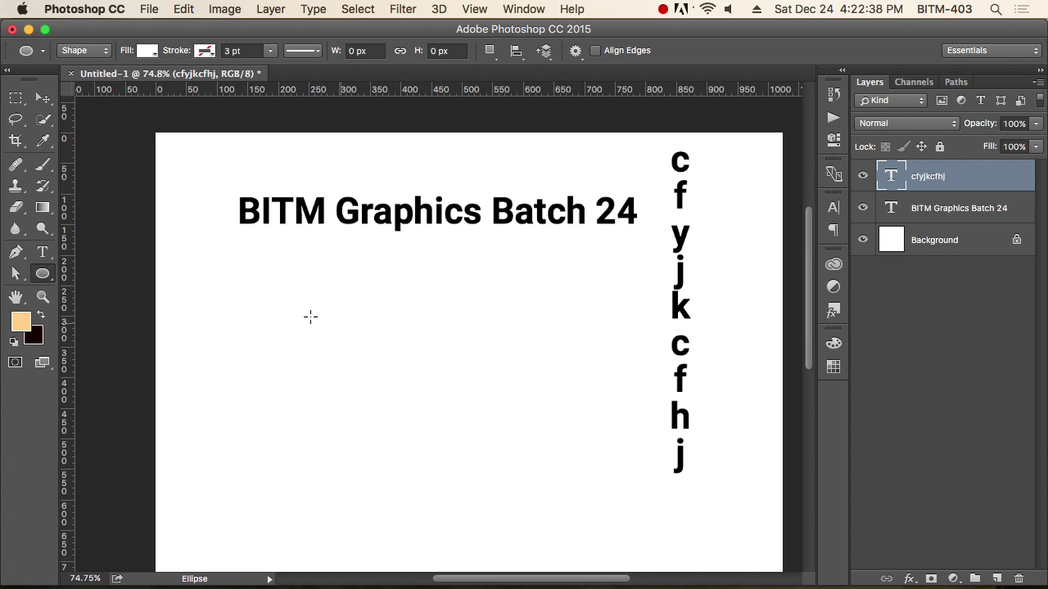
drag(309, 315, 439, 446)
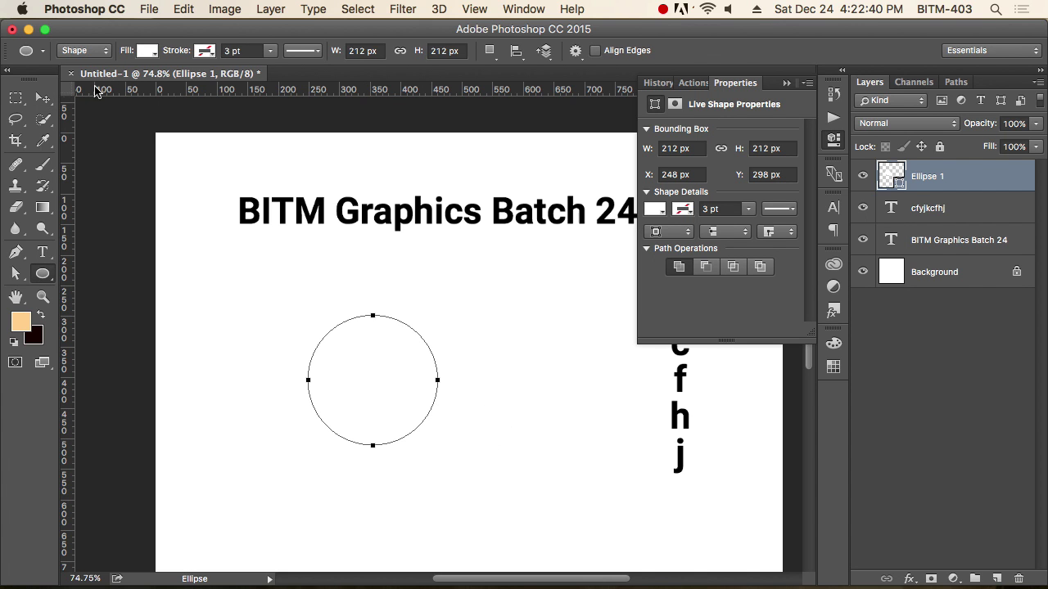
click(42, 98)
drag(386, 385, 398, 347)
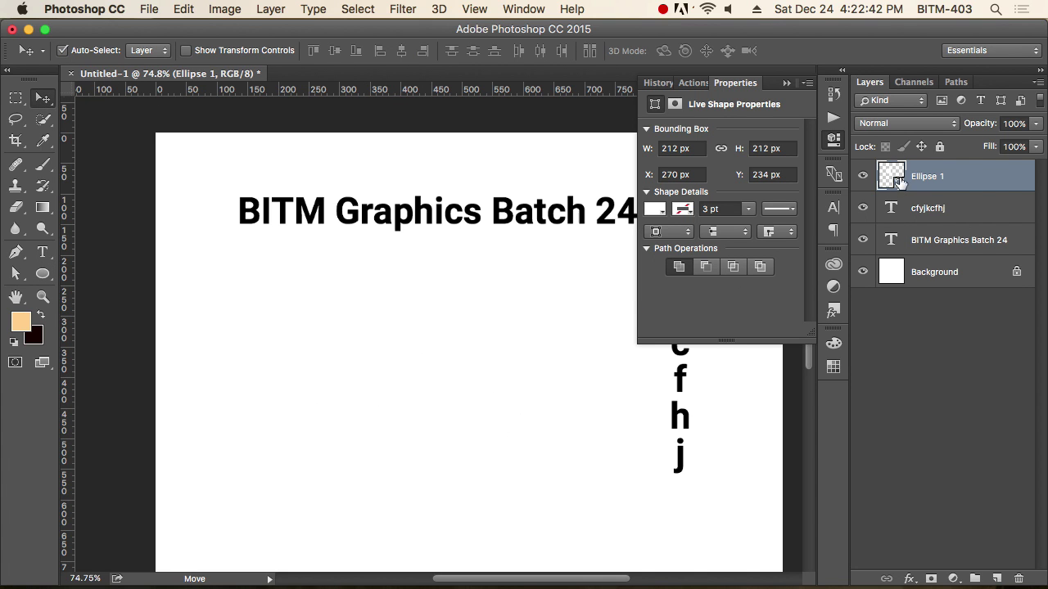
Change the circle's fill color to bright red and collapse the shape properties.
double_click(898, 184)
click(516, 134)
click(690, 120)
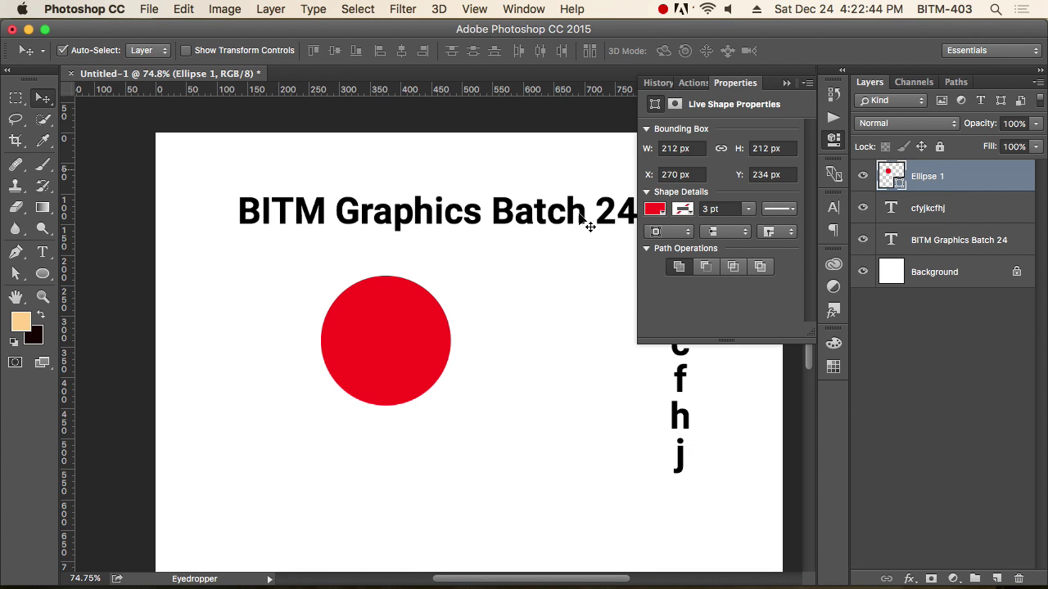
click(786, 85)
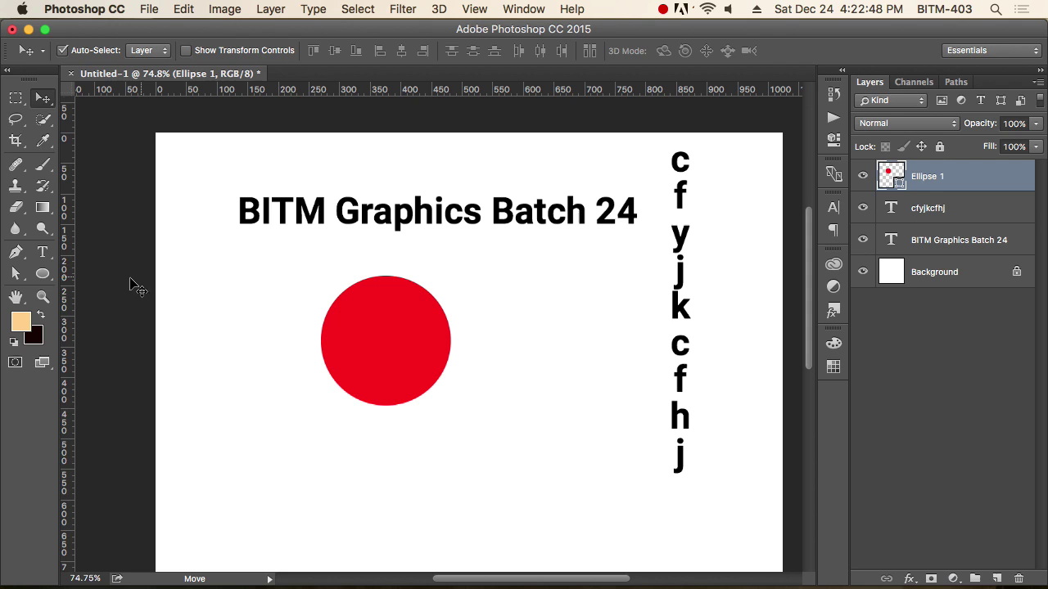
Create a horizontal text area inside the red circle and fill it with Lorem Ipsum placeholder text.
click(43, 253)
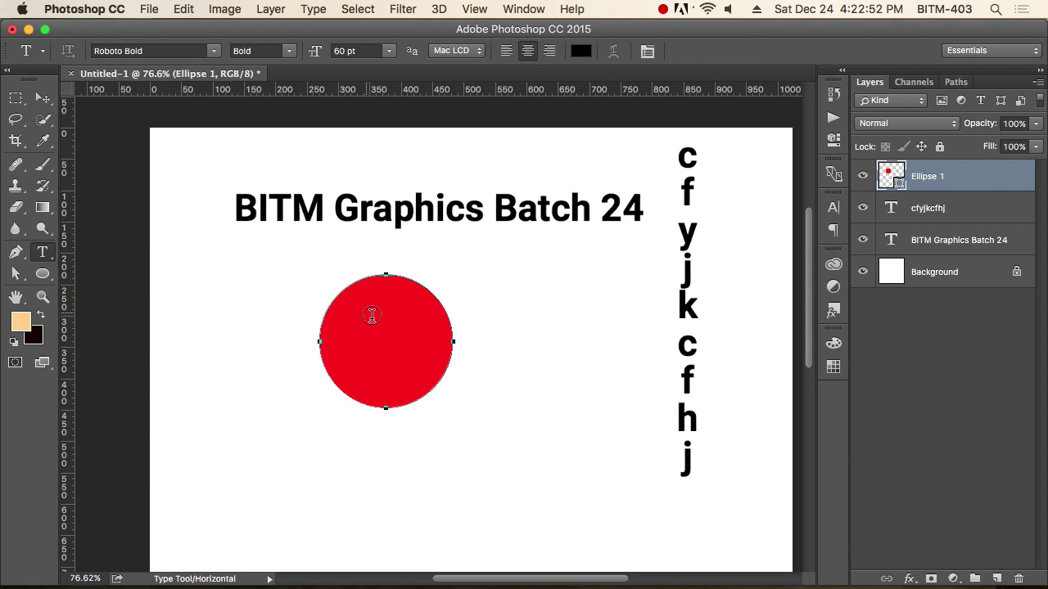
scroll(372, 316, up, 5)
scroll(371, 316, up, 3)
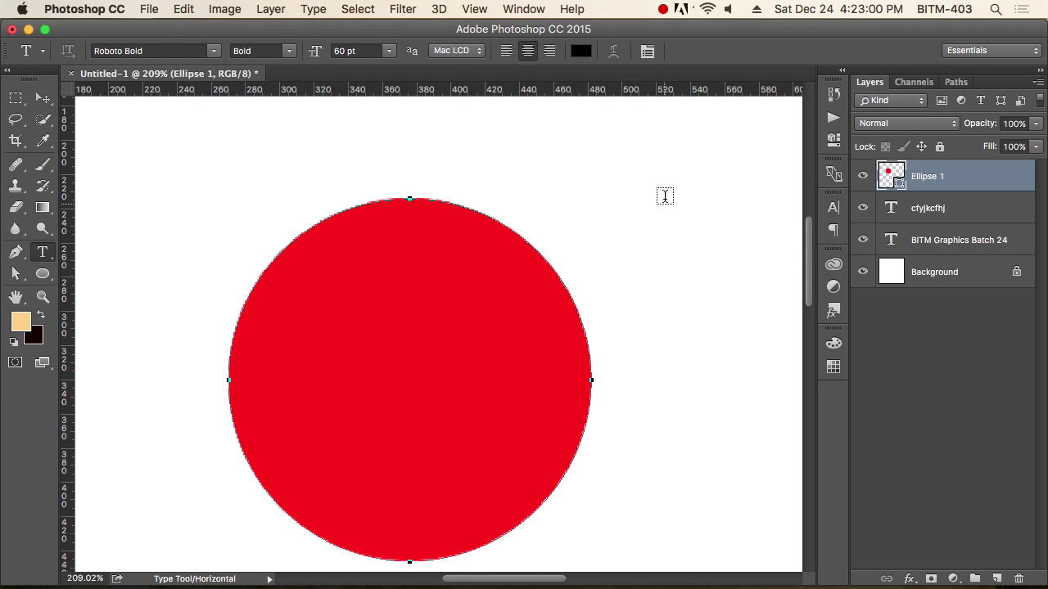
scroll(629, 194, up, 3)
scroll(637, 209, down, 2)
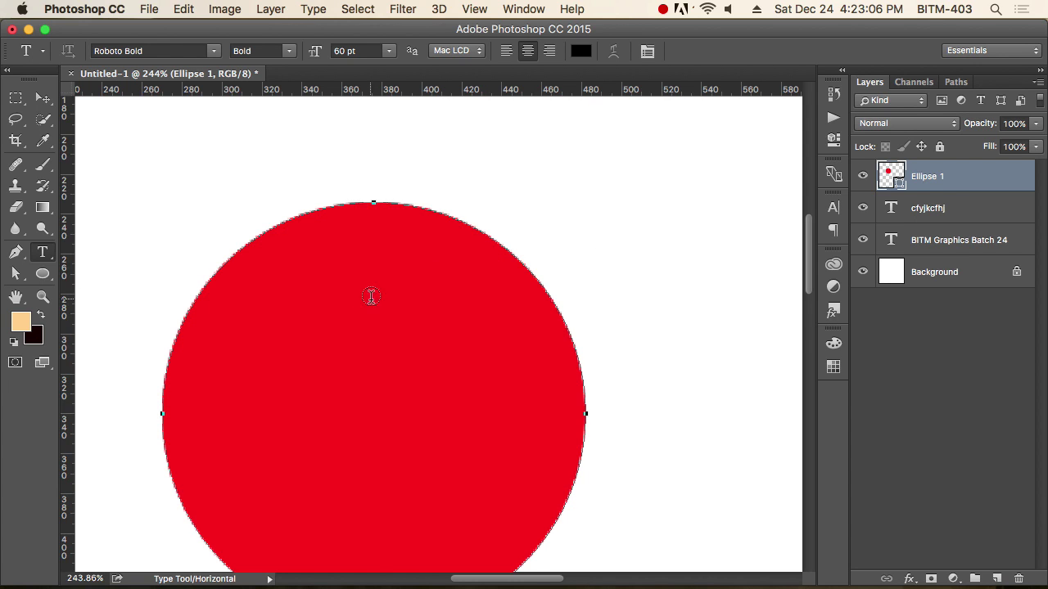
scroll(406, 299, down, 2)
scroll(352, 311, down, 3)
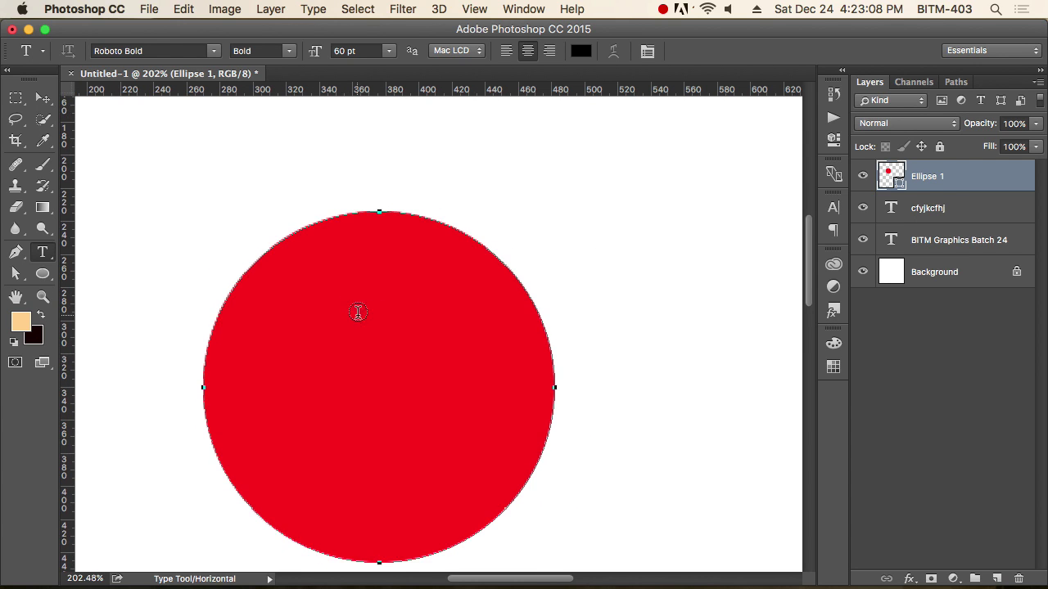
scroll(584, 236, down, 2)
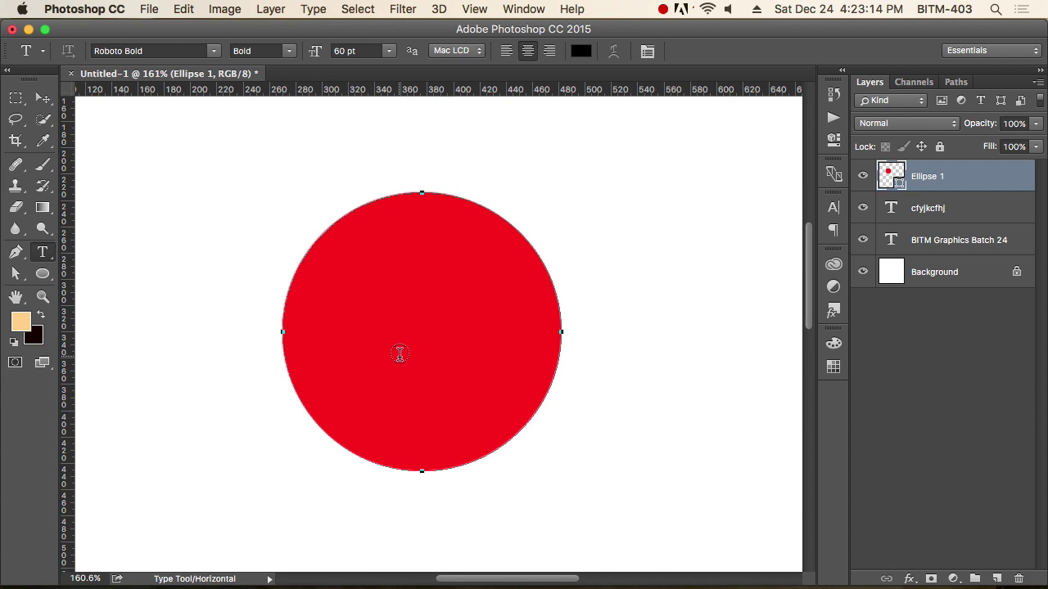
click(386, 248)
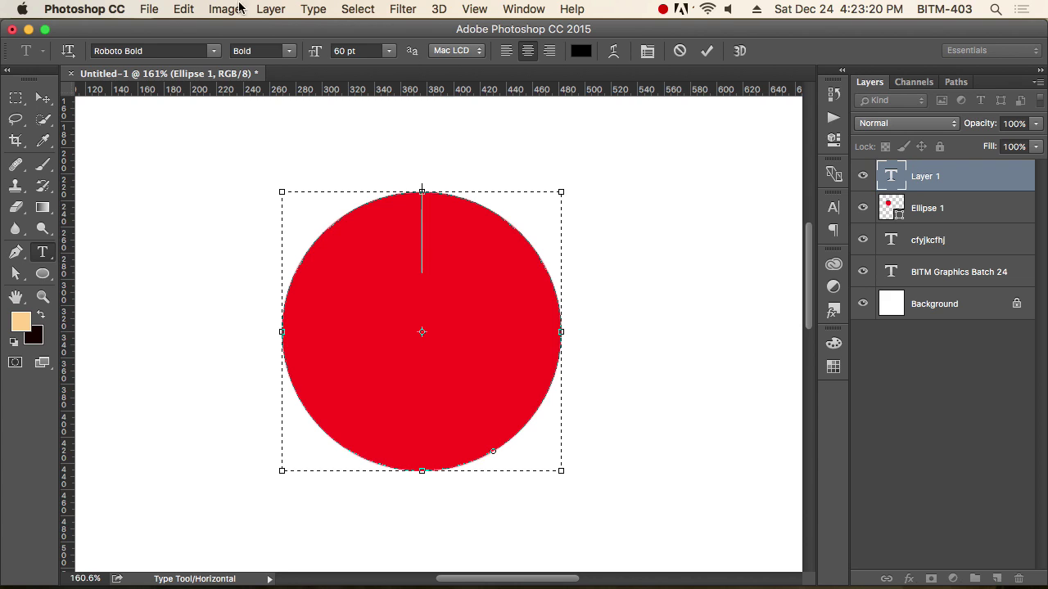
click(313, 9)
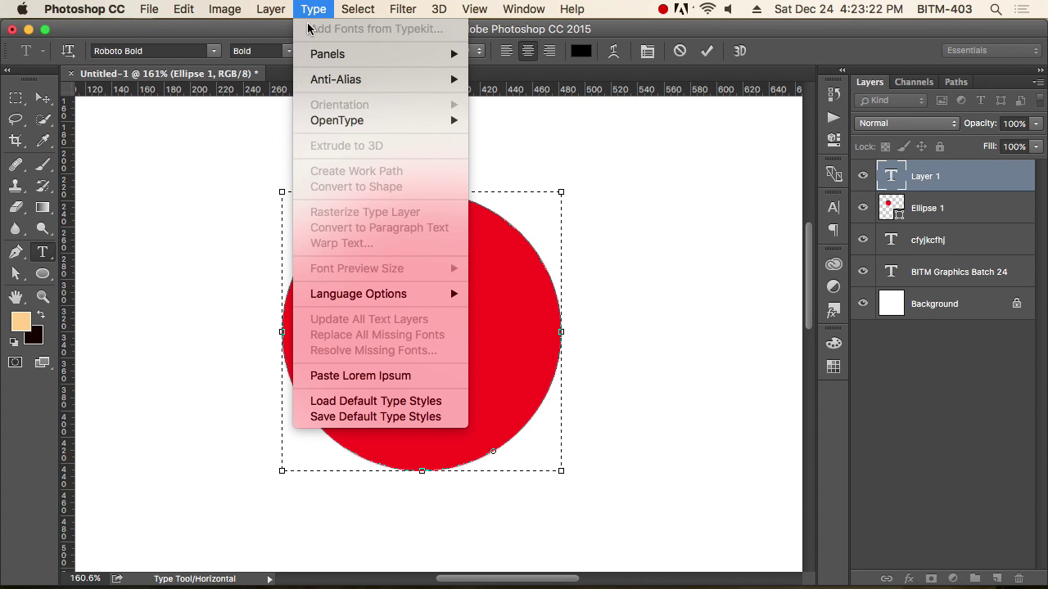
click(328, 375)
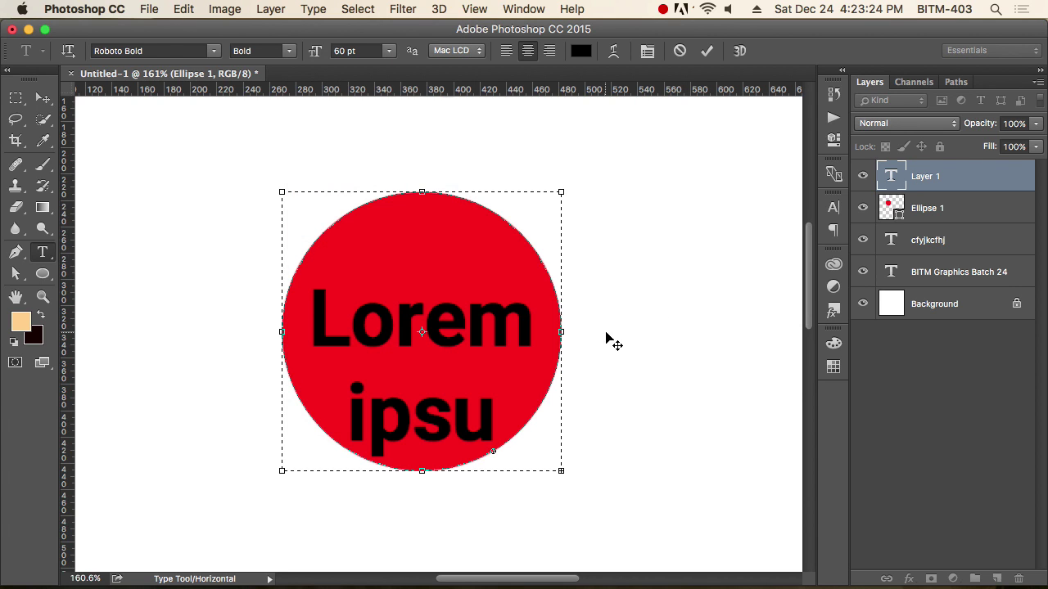
Set the font size of all the Lorem Ipsum text inside the circle to 14 pt.
key(super+a)
click(357, 51)
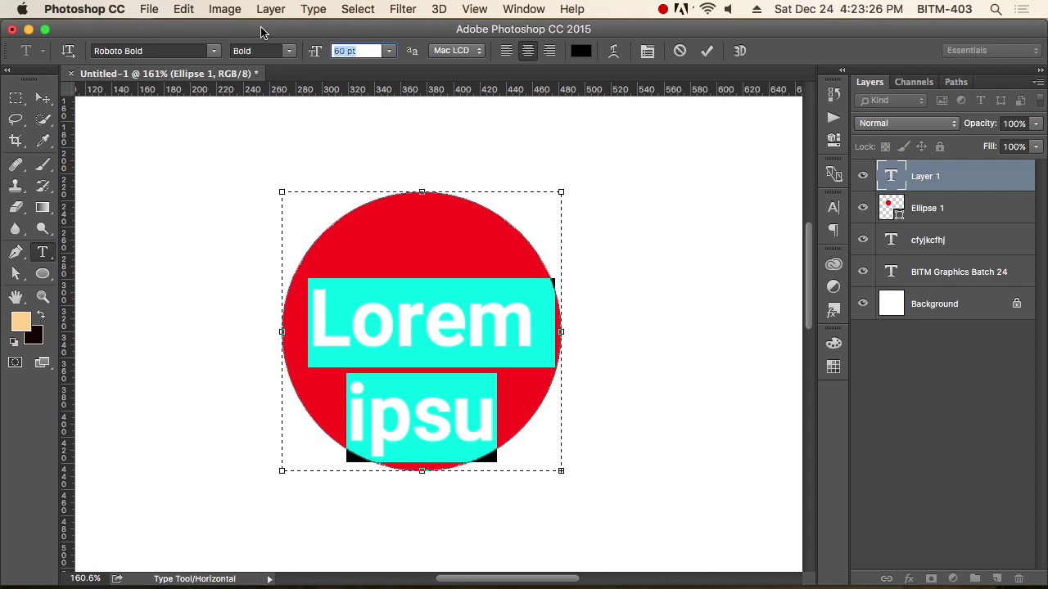
text(14)
key(Return)
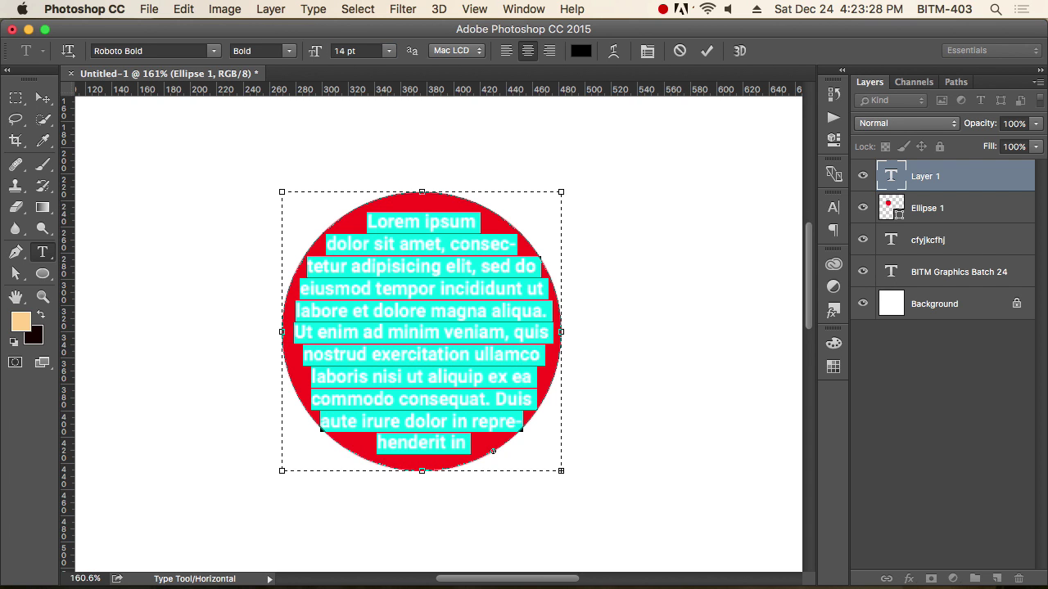
Commit the Lorem Ipsum text and separate it from the circle, placing the text on the right and the circle on the left.
click(42, 98)
drag(480, 285, 740, 211)
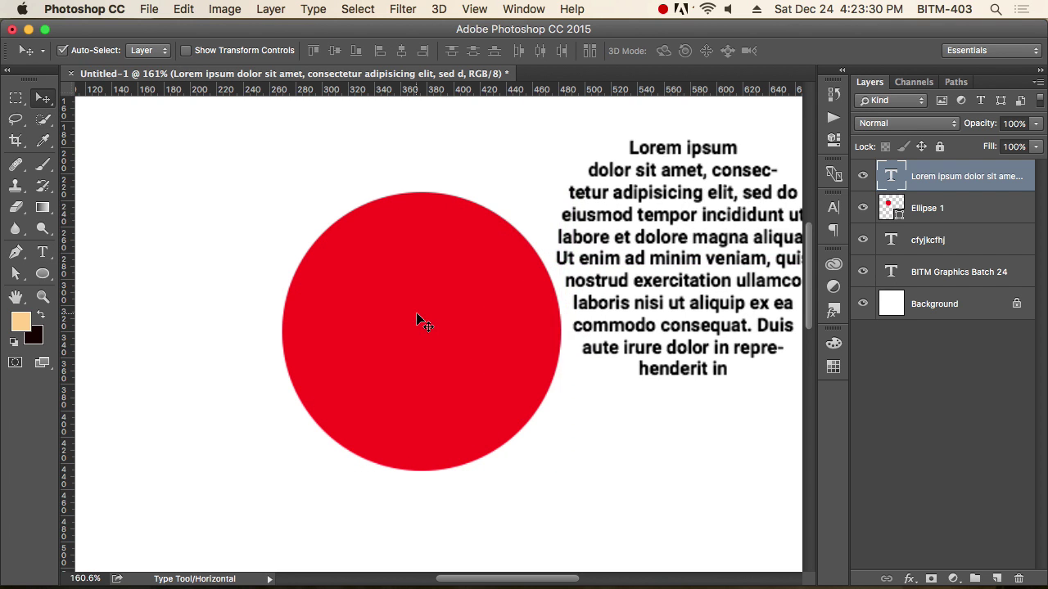
drag(425, 323, 299, 322)
drag(718, 270, 664, 292)
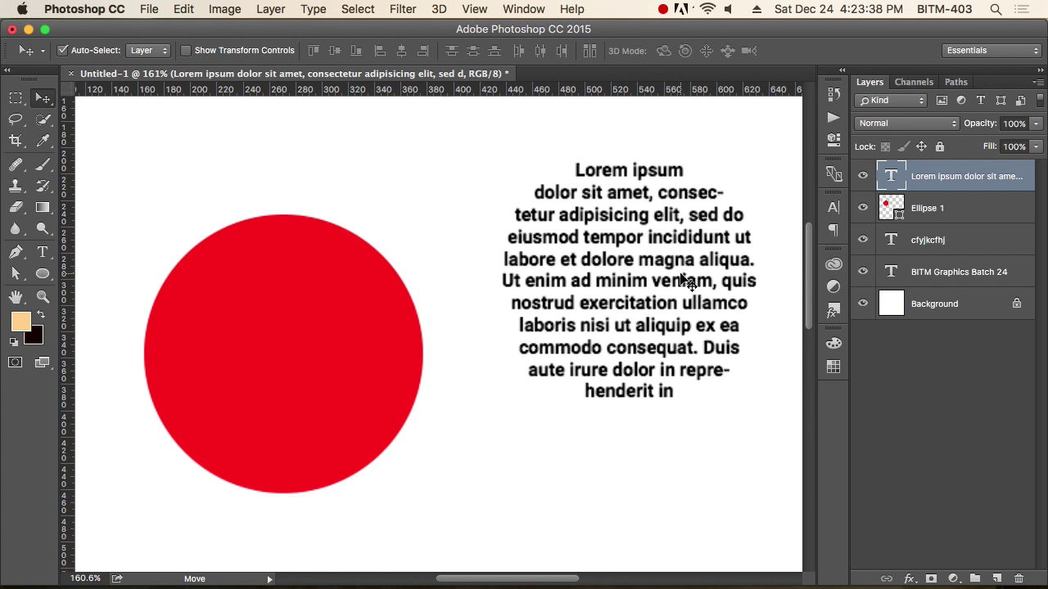
Select the red circle's layer and hide the Lorem Ipsum text layer.
scroll(678, 248, down, 3)
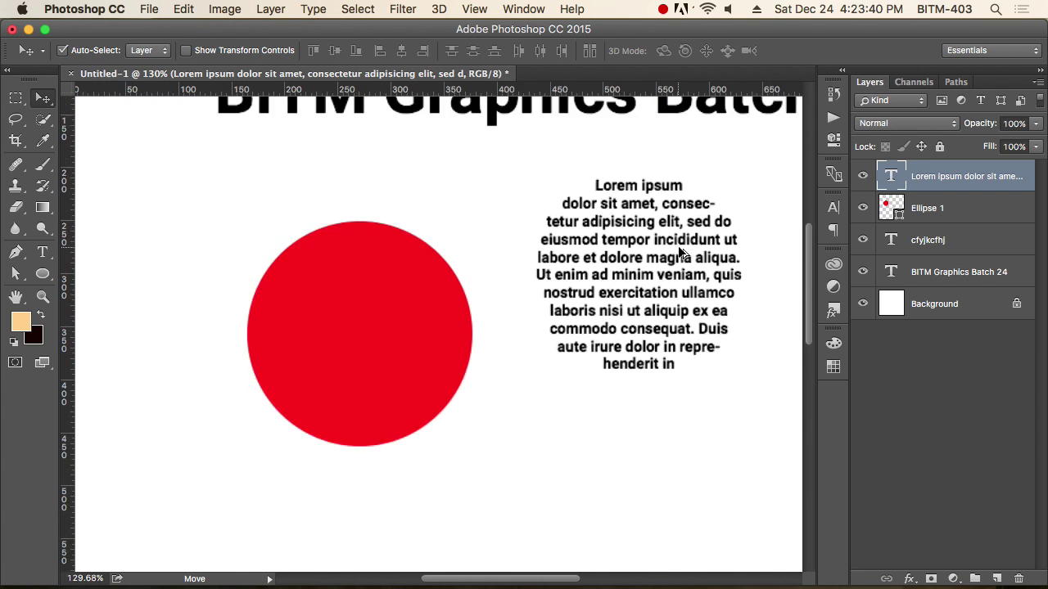
scroll(514, 303, down, 3)
scroll(509, 303, up, 3)
click(460, 312)
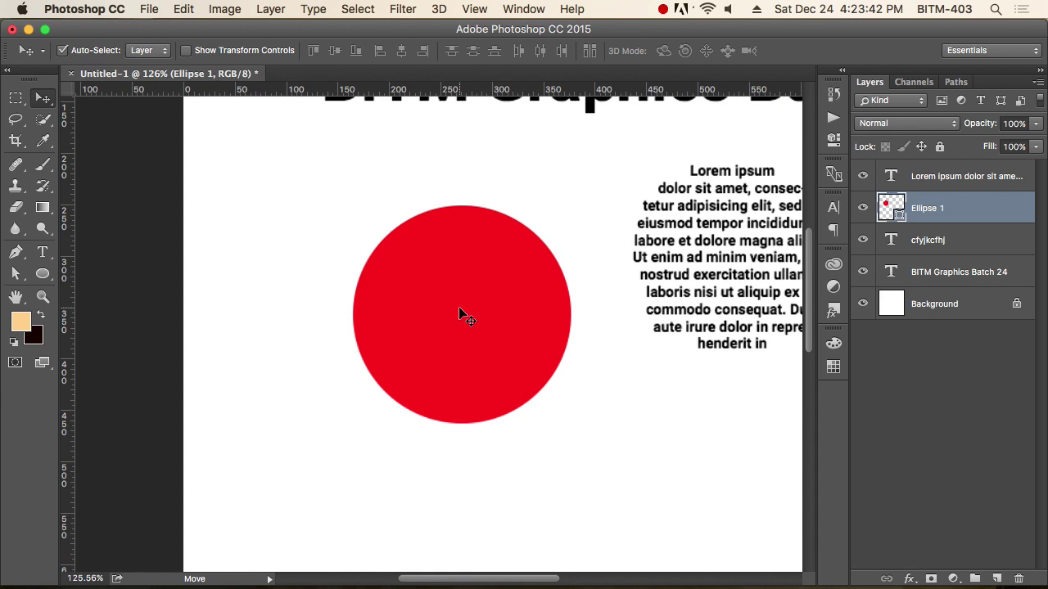
click(863, 176)
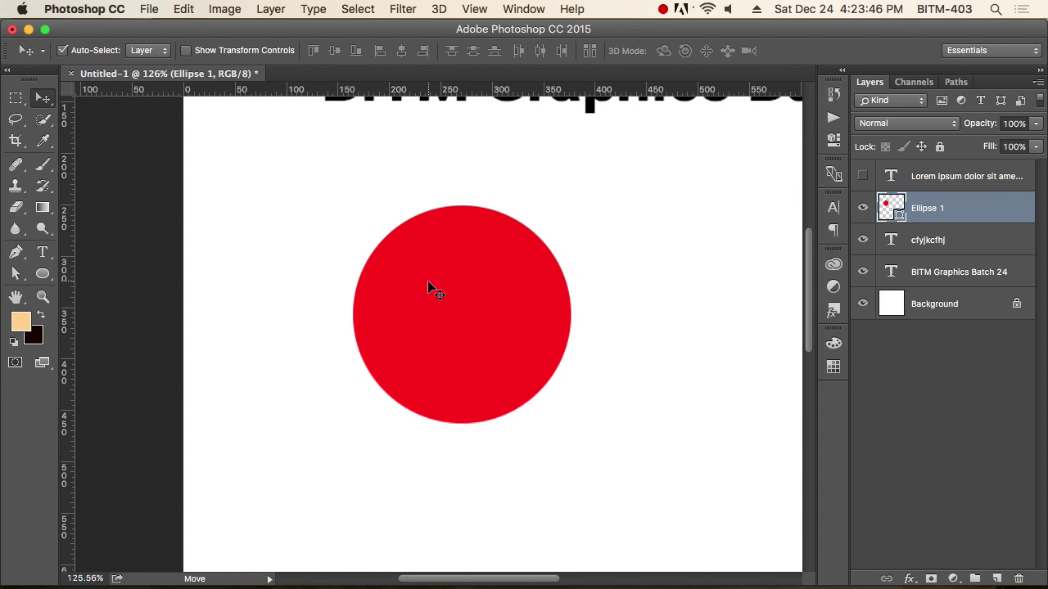
Start path text at the top of the circle's outline and enter "l;kjhn;dlnh;lhn;n" along the curve.
key(t)
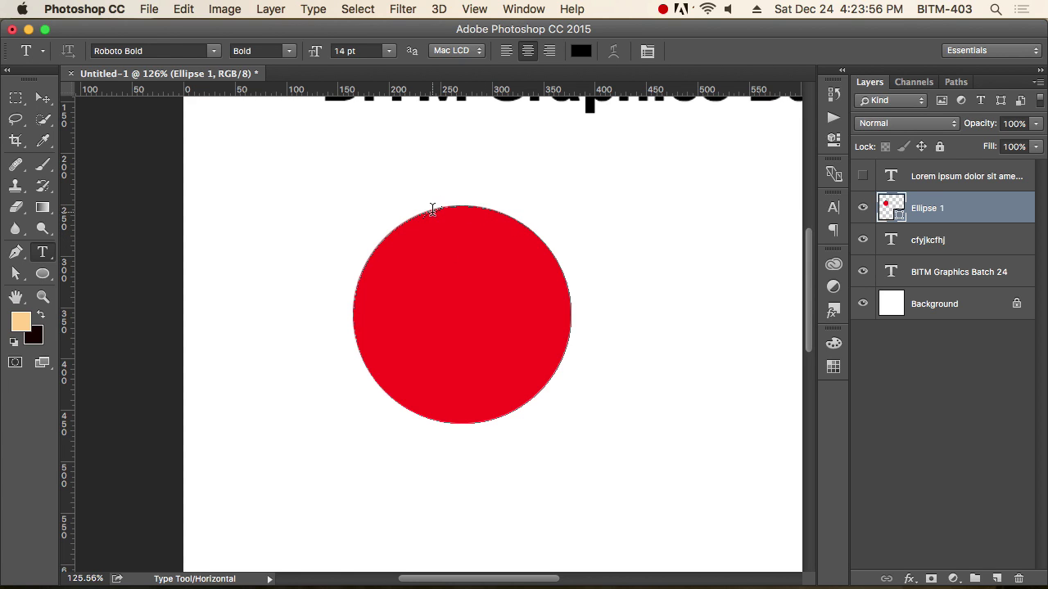
scroll(434, 207, up, 5)
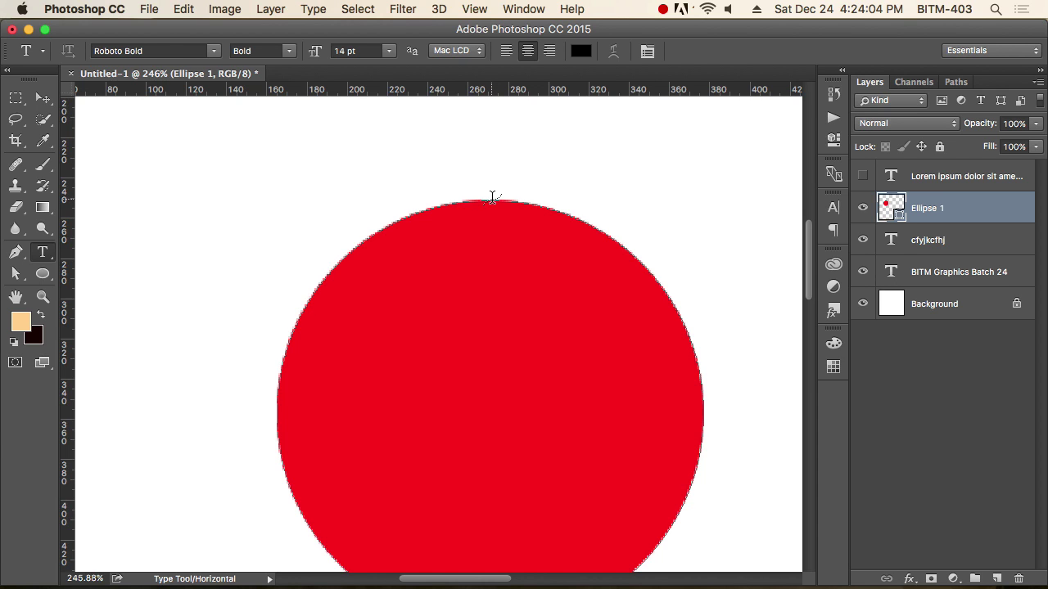
click(491, 197)
scroll(587, 214, down, 2)
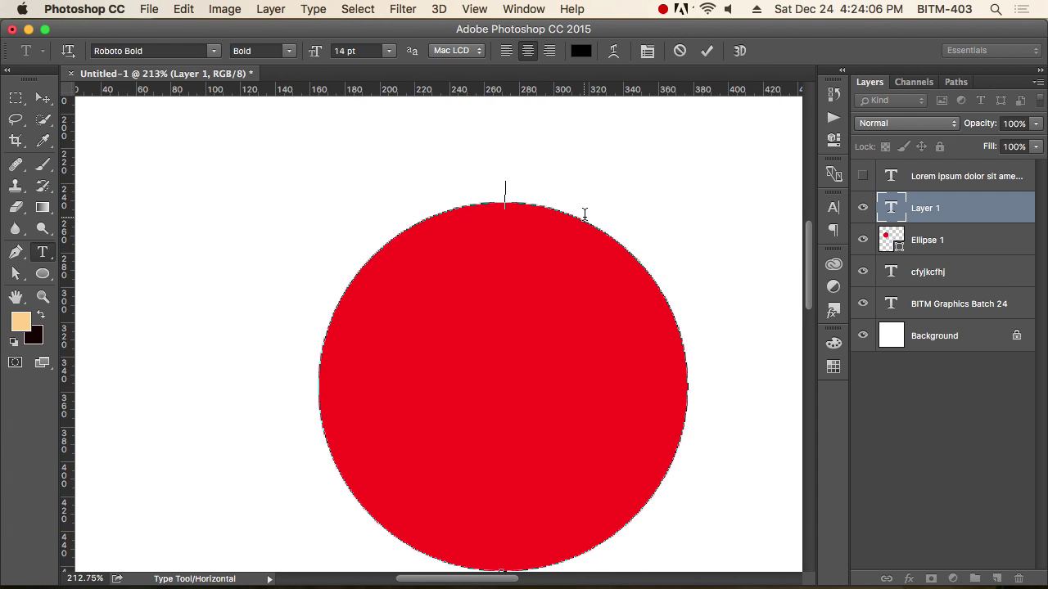
text(l;kjhn;dlnh;lhn;o)
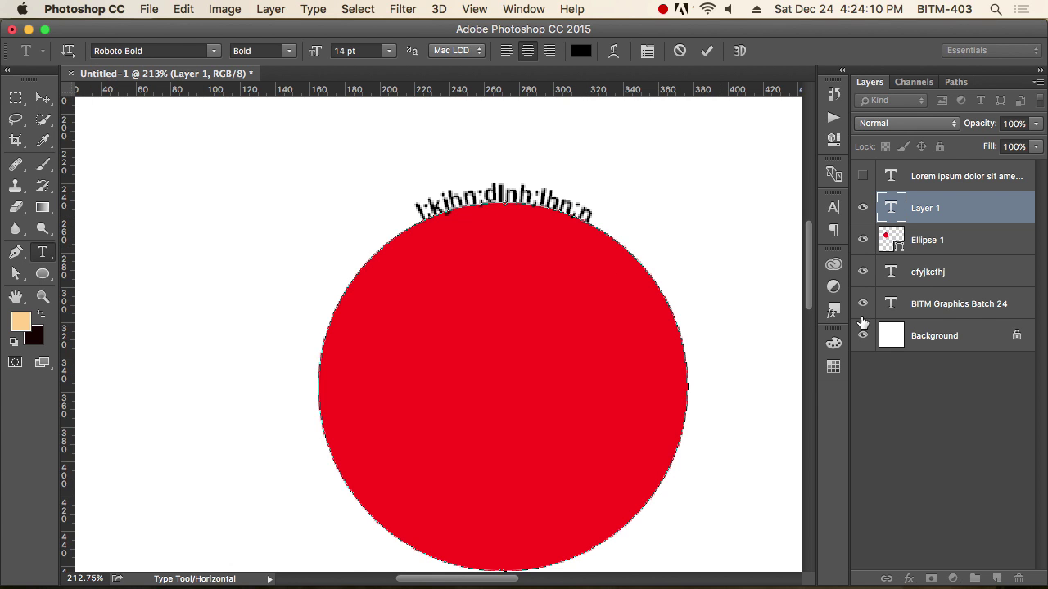
scroll(676, 311, down, 4)
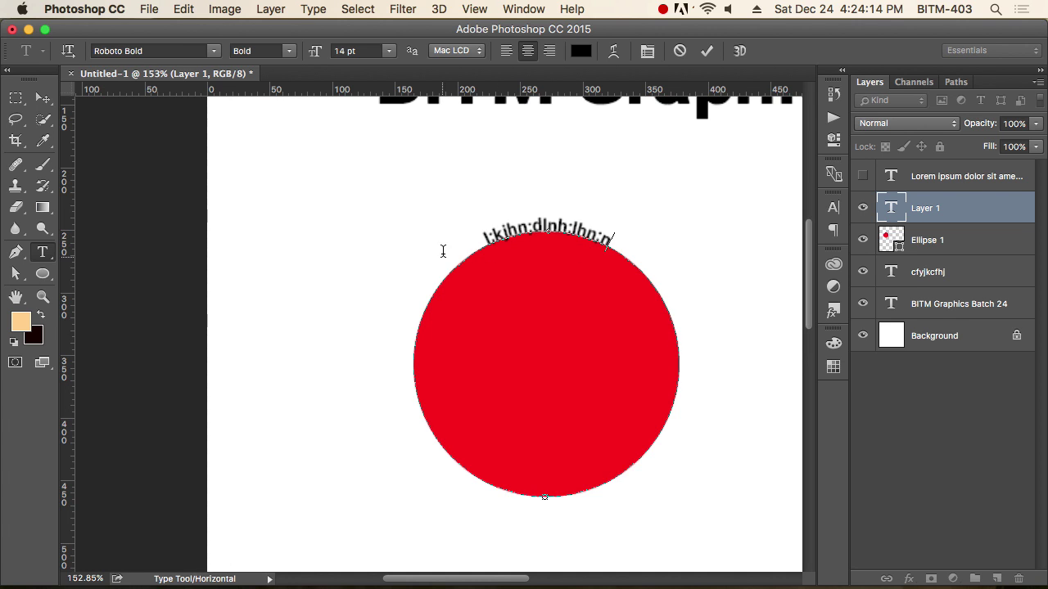
Commit the curved path text and move the red circle down and to the right, away from the text.
key(ctrl+Return)
key(v)
scroll(458, 257, down, 3)
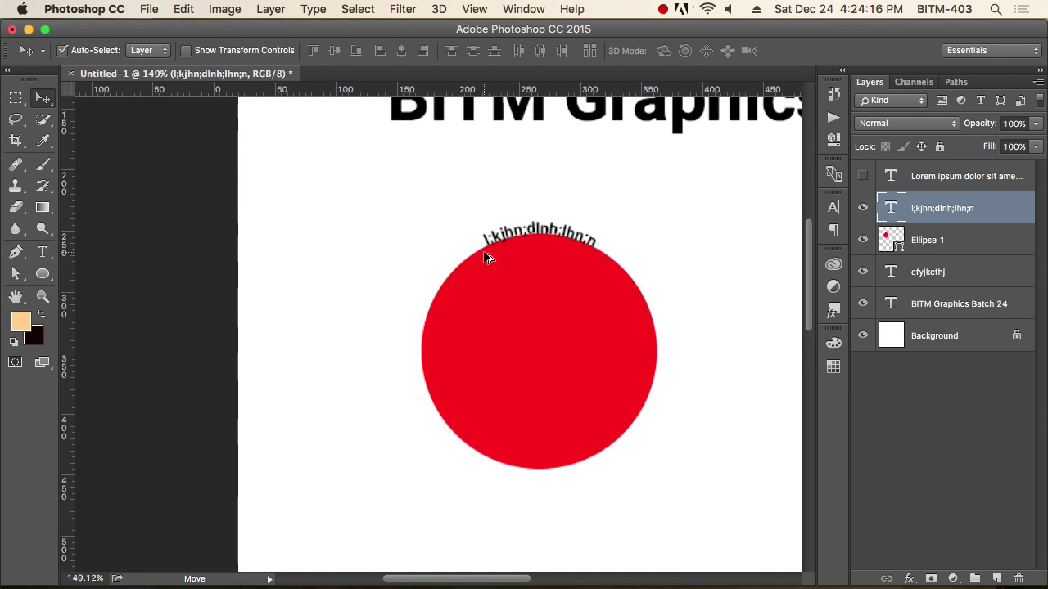
drag(578, 290, 640, 377)
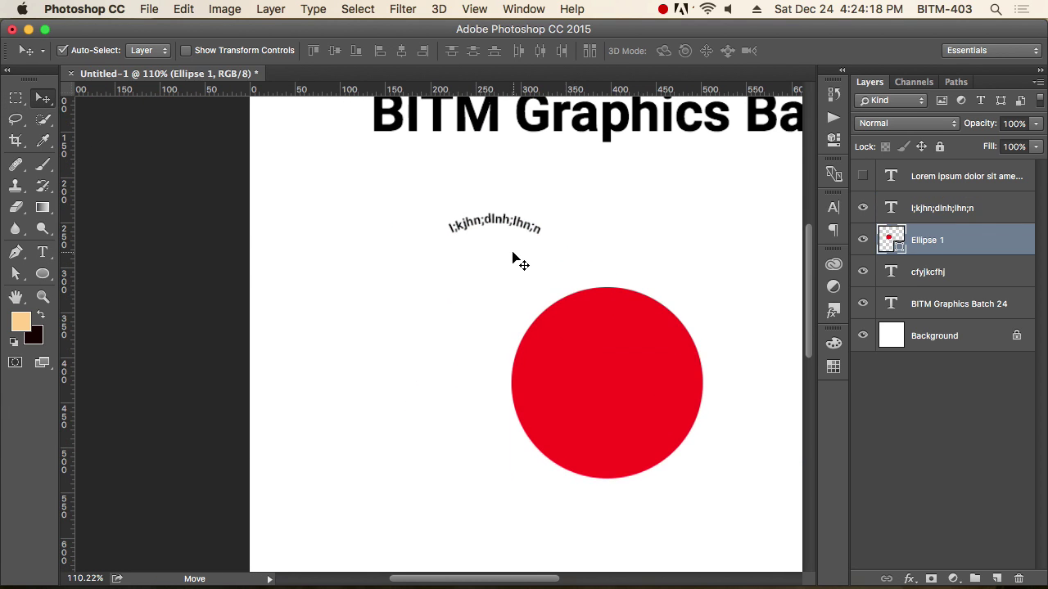
click(526, 227)
click(539, 293)
scroll(540, 292, down, 1)
scroll(539, 292, down, 2)
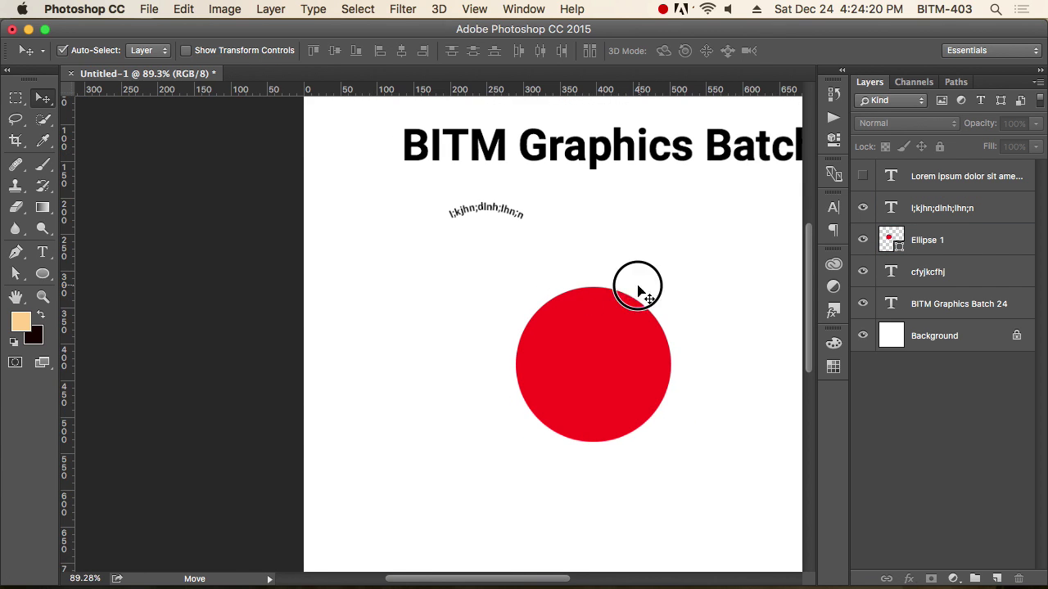
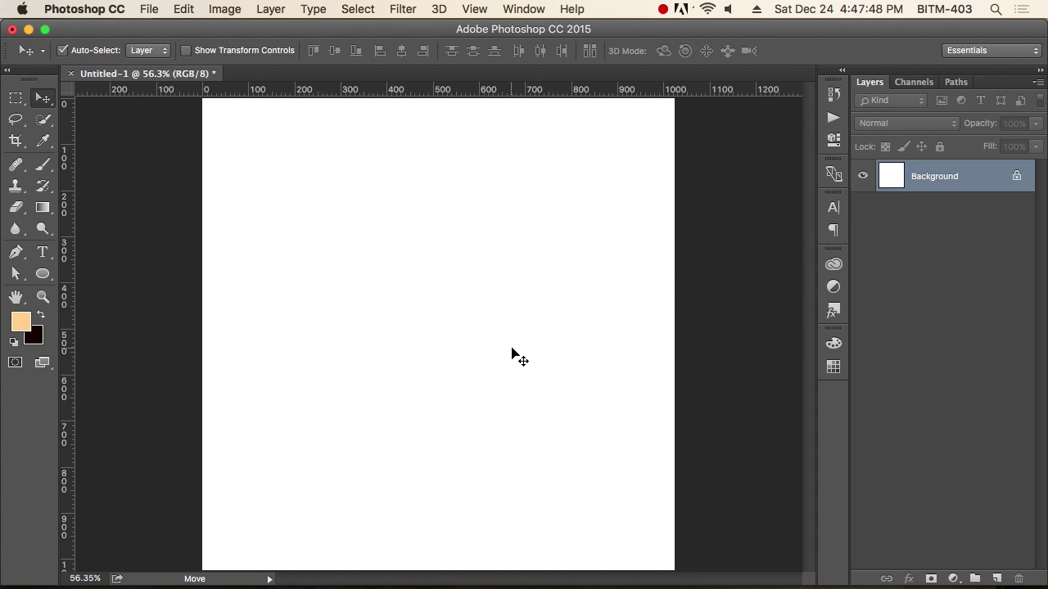
Switch to Firefox, close the open image preview and return to the start of the "background images" results.
key(super+shift+Tab)
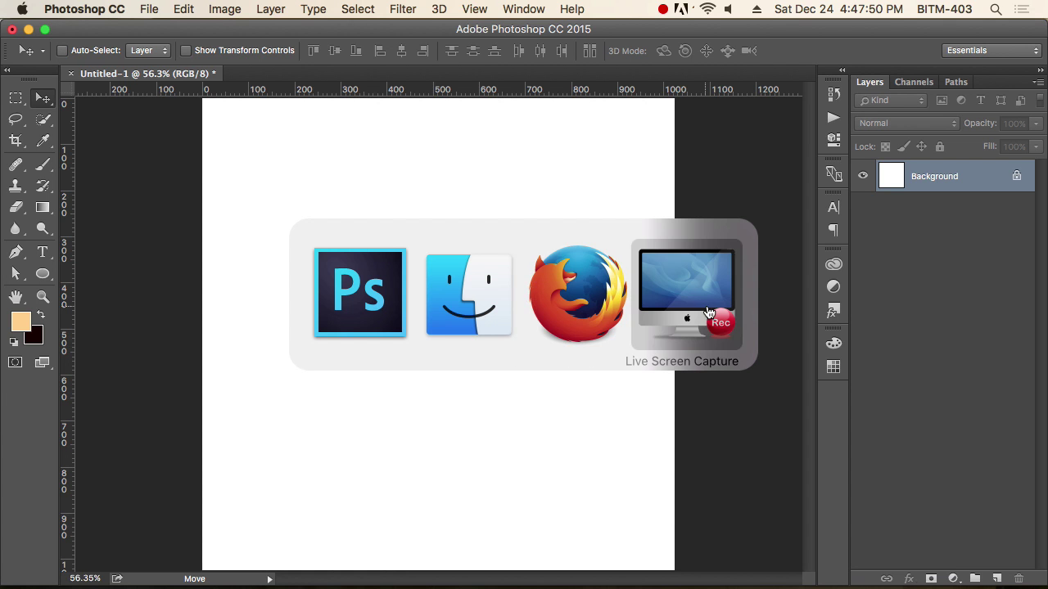
key(super+shift+Tab)
scroll(708, 286, down, 1)
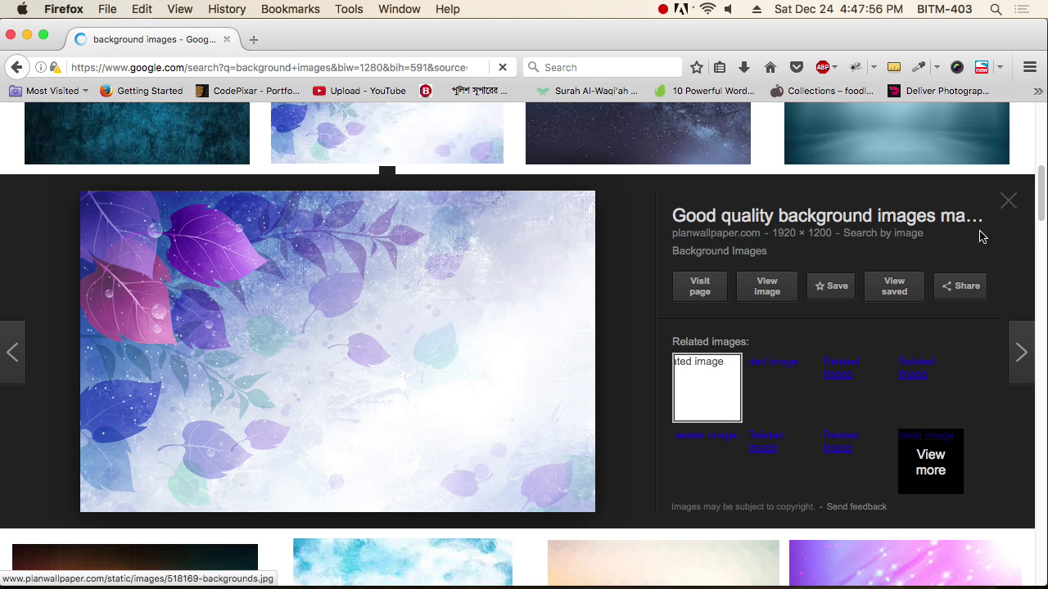
click(1008, 200)
scroll(446, 300, up, 3)
scroll(442, 294, up, 3)
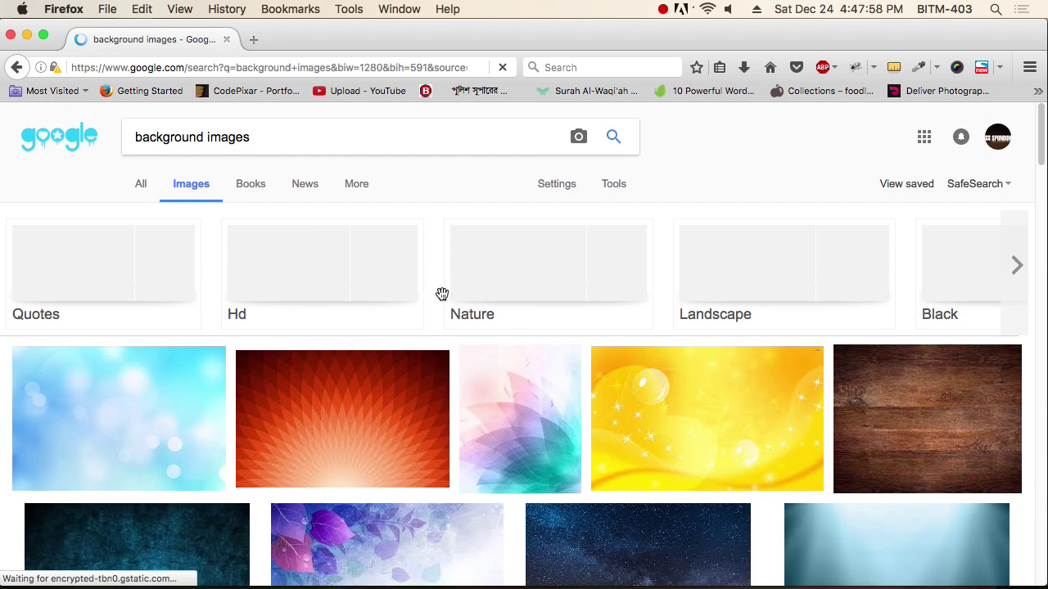
Open the 1920 × 1200 purple leaf wallpaper from planwallpaper.com in the results and copy the image.
scroll(610, 279, down, 7)
scroll(610, 279, down, 1)
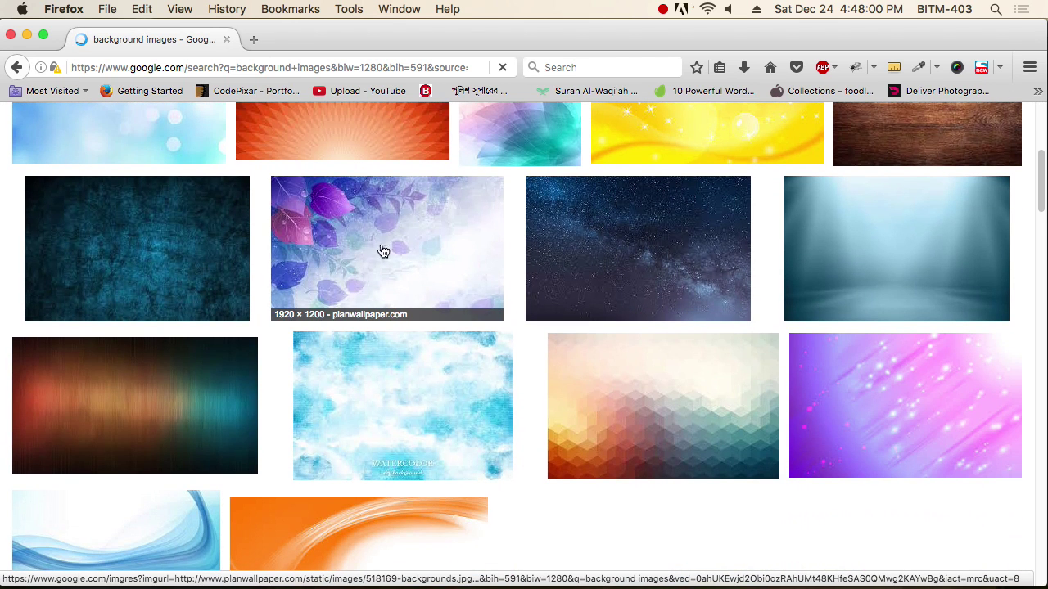
click(430, 239)
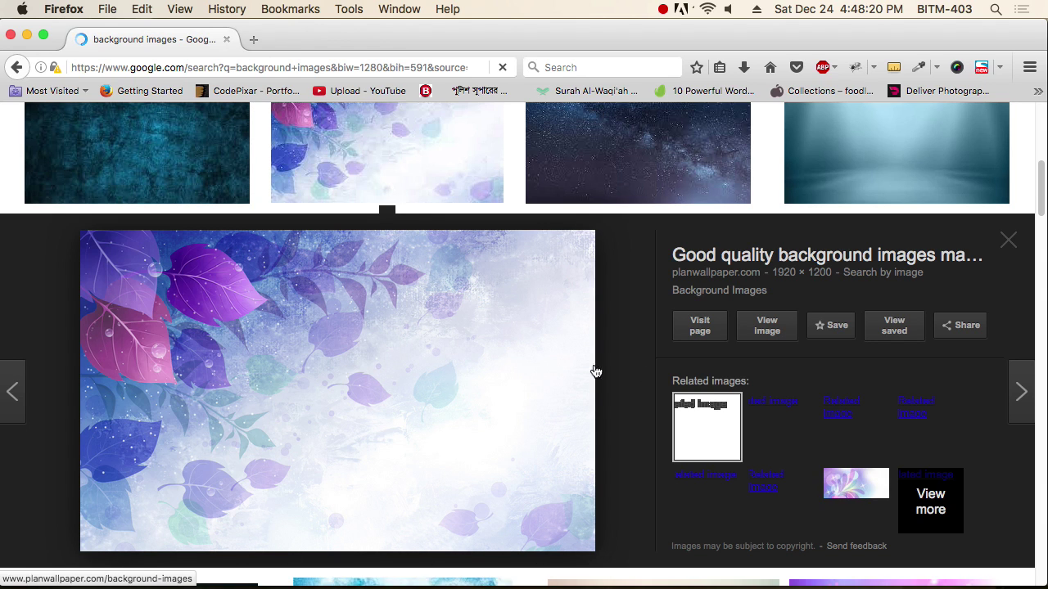
right_click(320, 303)
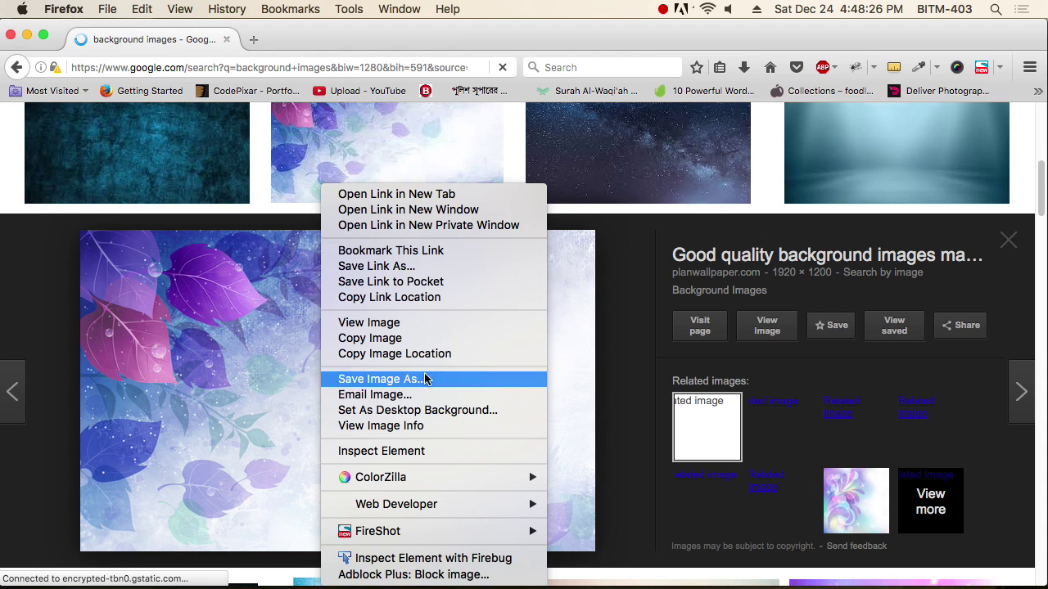
click(386, 342)
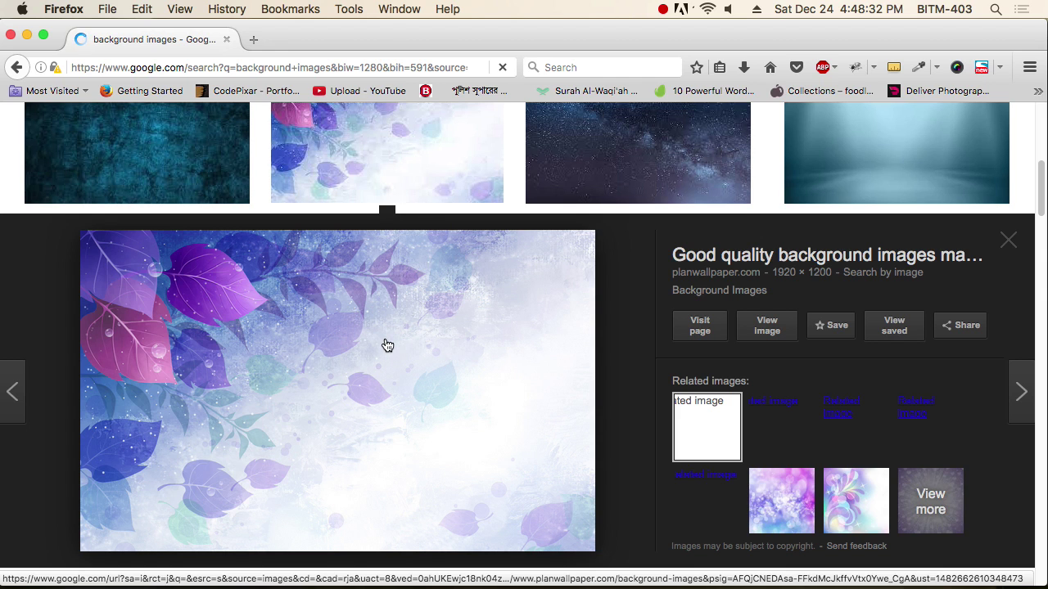
Switch back to Photoshop and paste the copied leaf image into the blank Untitled-1 document.
key(super+Tab)
click(489, 313)
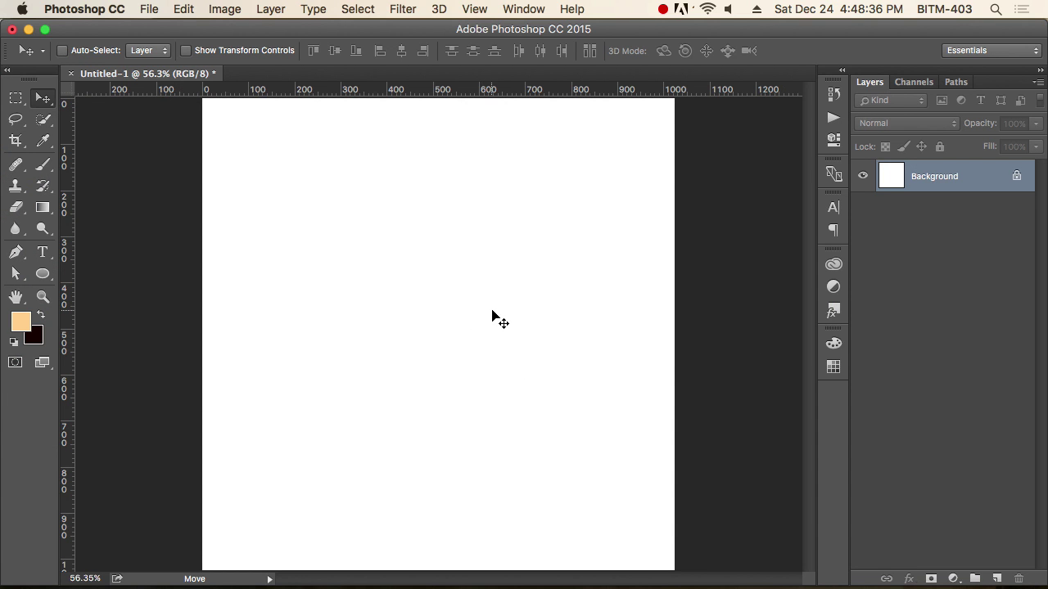
key(super+v)
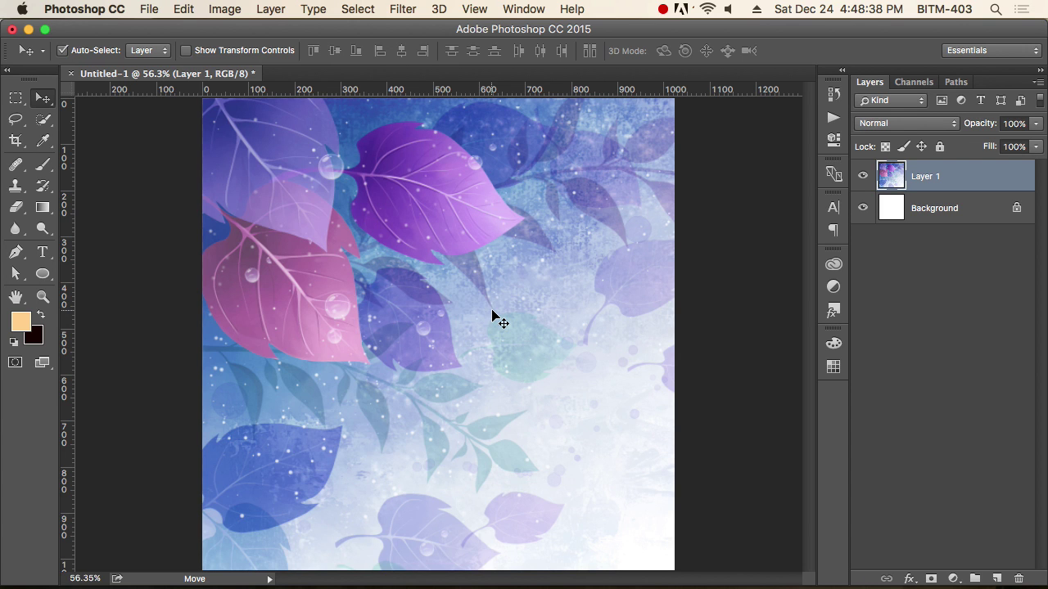
Examine the pasted image's full bounds with Free Transform and check the original's pixel dimensions in Firefox.
scroll(493, 316, down, 6)
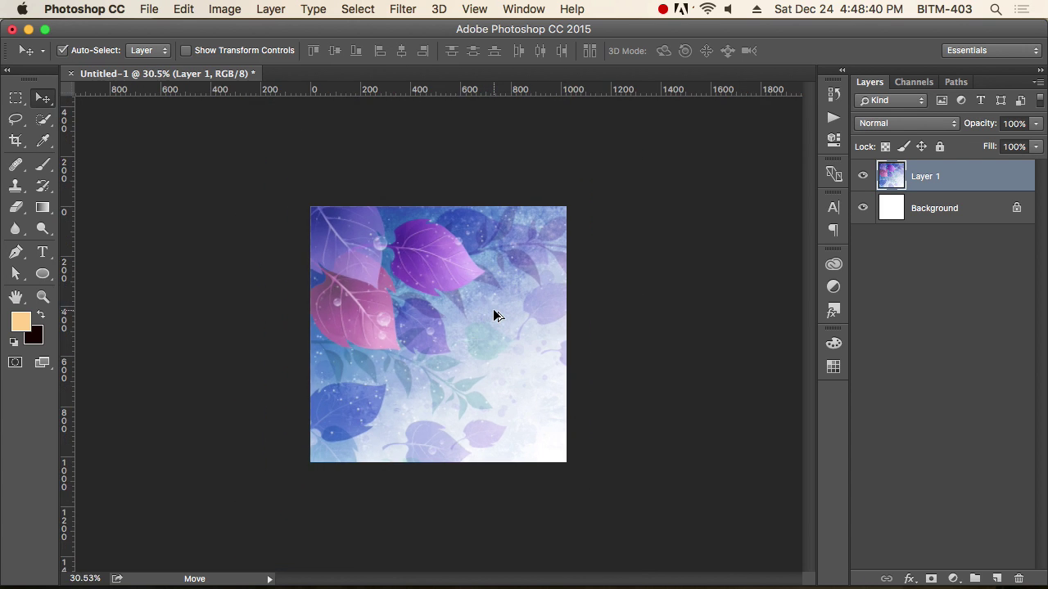
key(super)
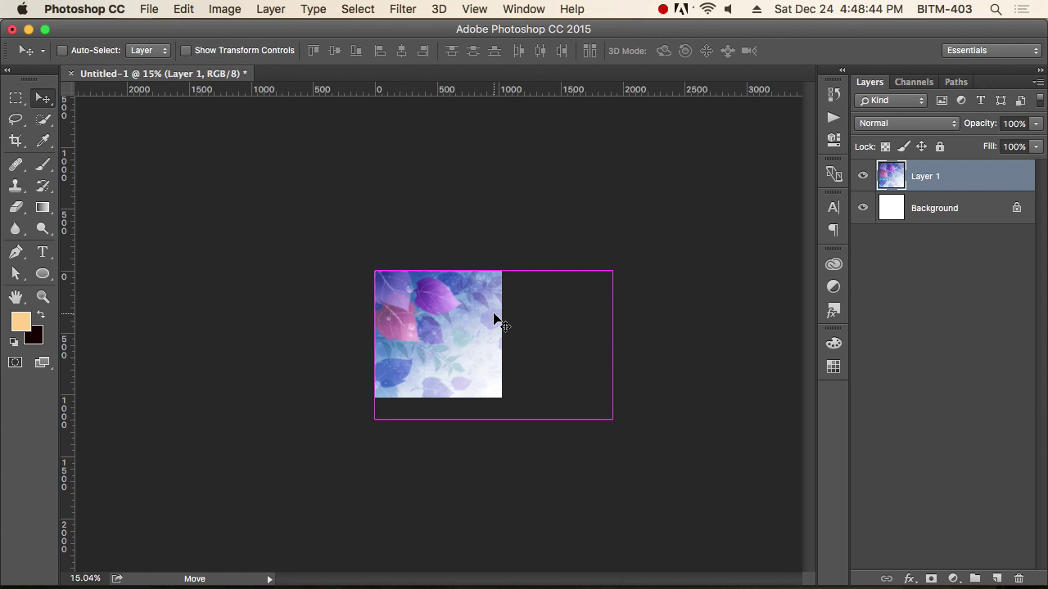
key(super+t)
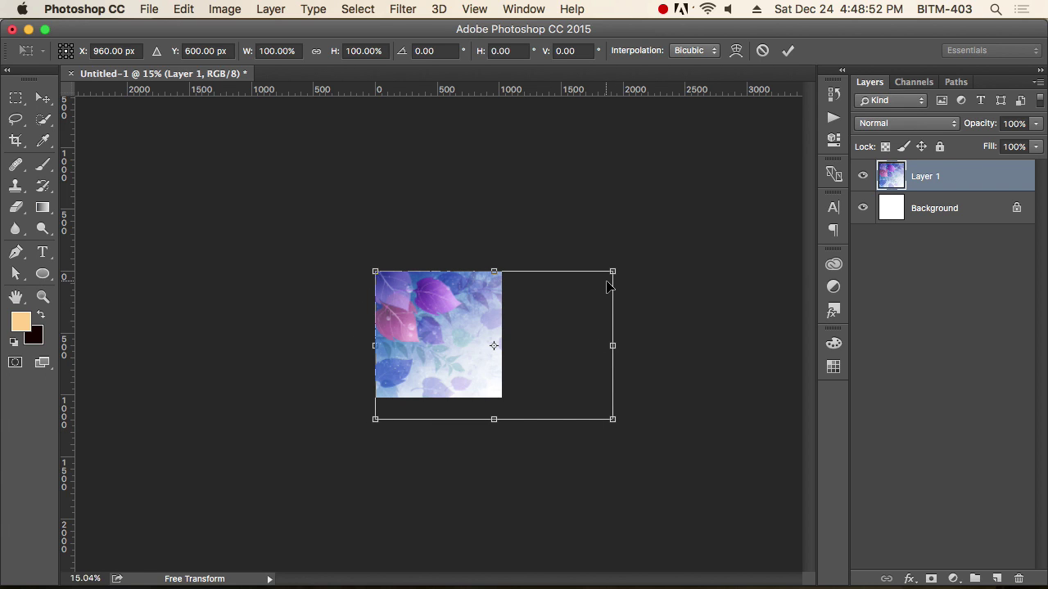
key(Return)
key(super+Tab)
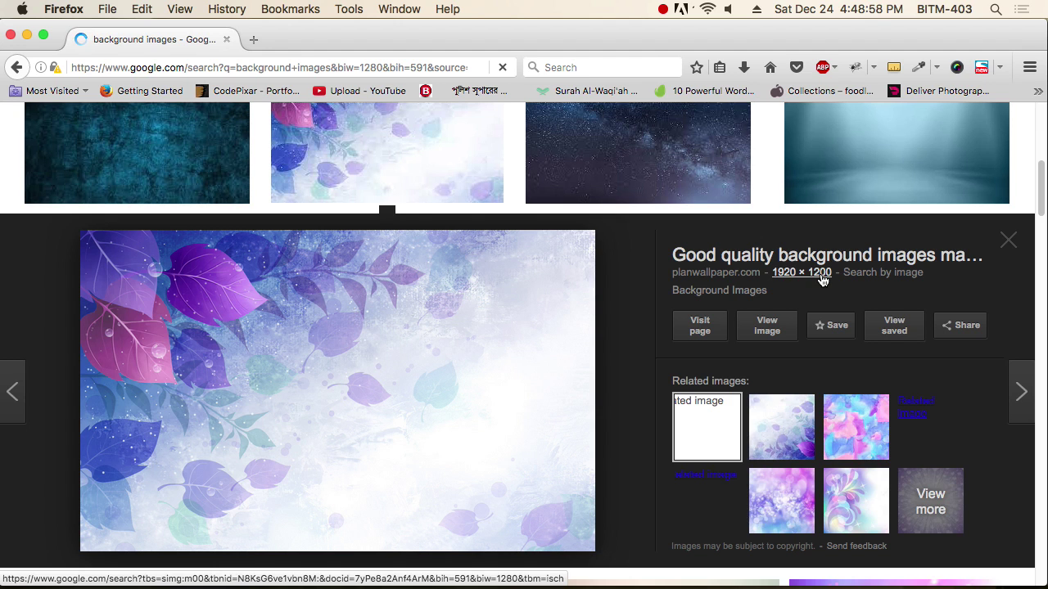
key(super+Tab)
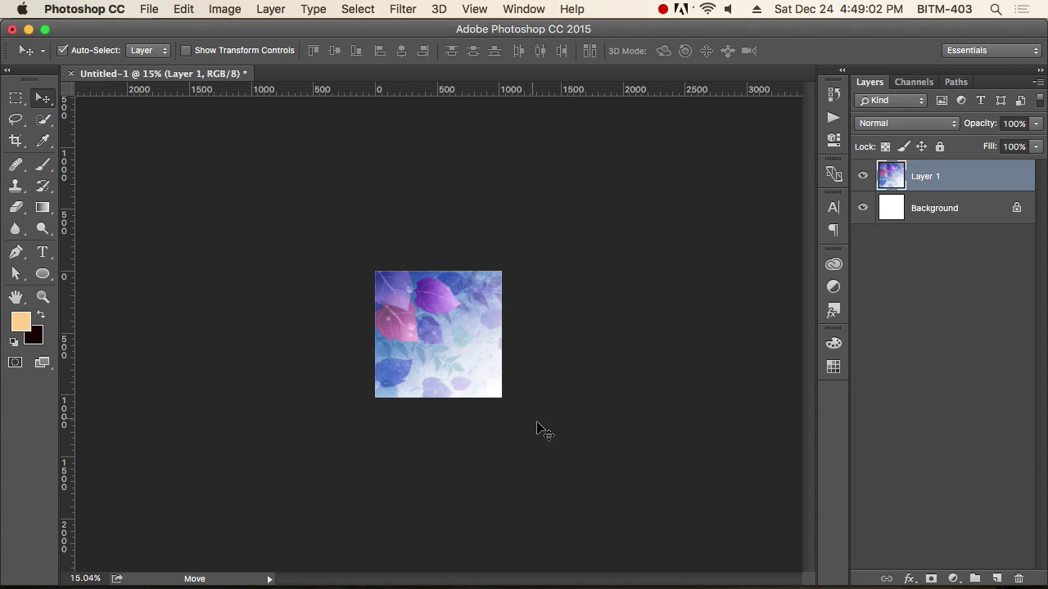
Check the canvas size of the Untitled-1 document without changing it.
key(super+plus)
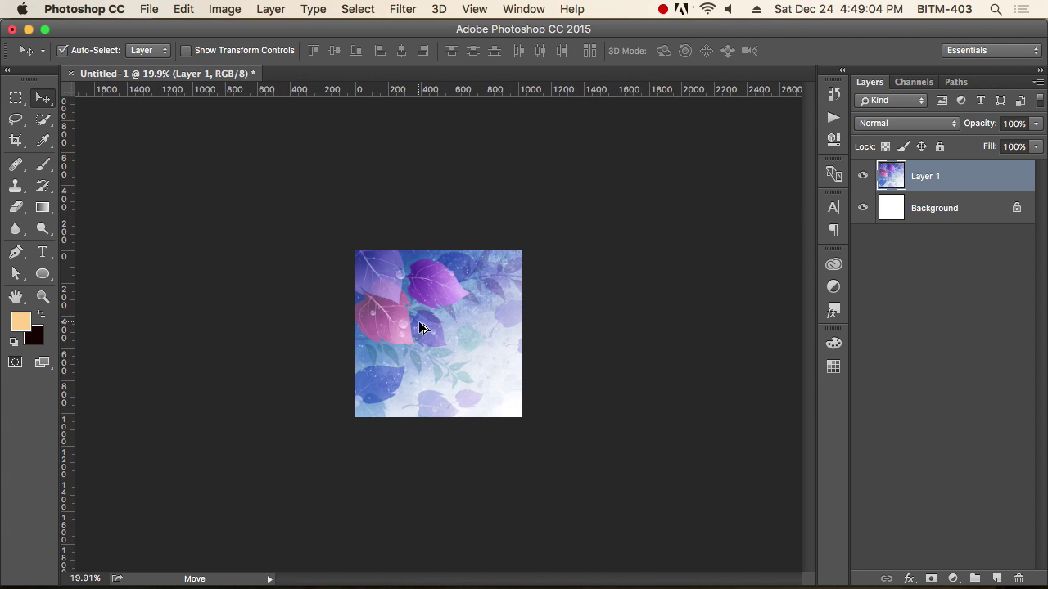
key(super+plus)
key(alt+super+c)
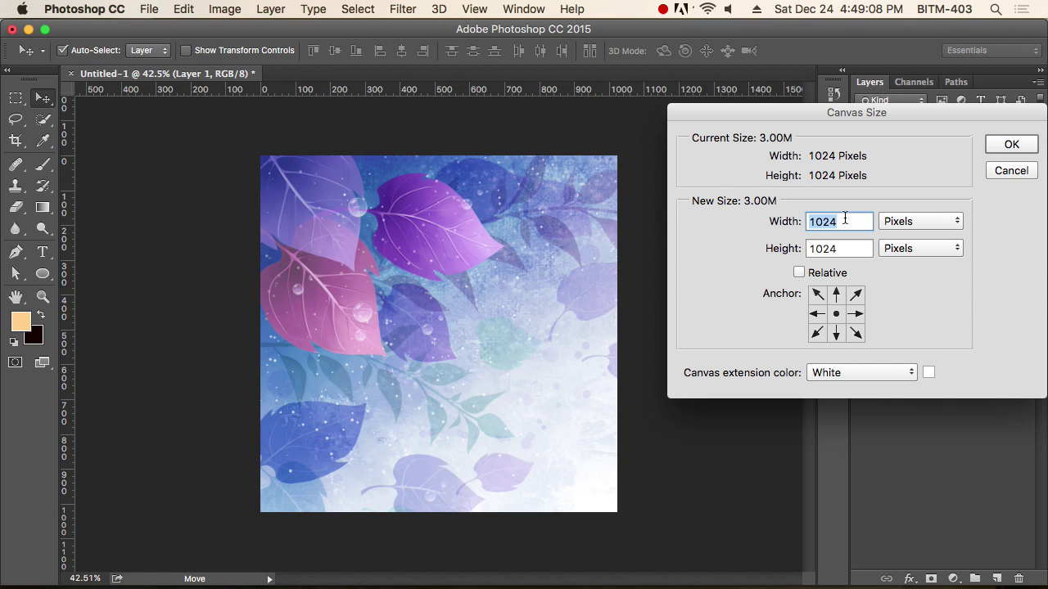
click(1013, 146)
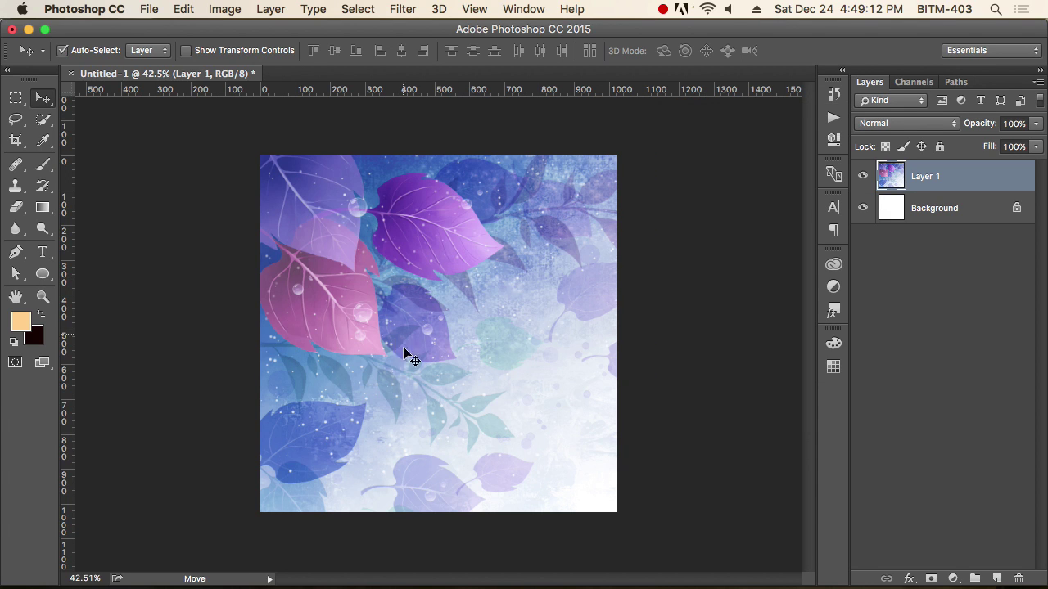
Compare the leaf image's full extent with the canvas area using Free Transform.
key(super+t)
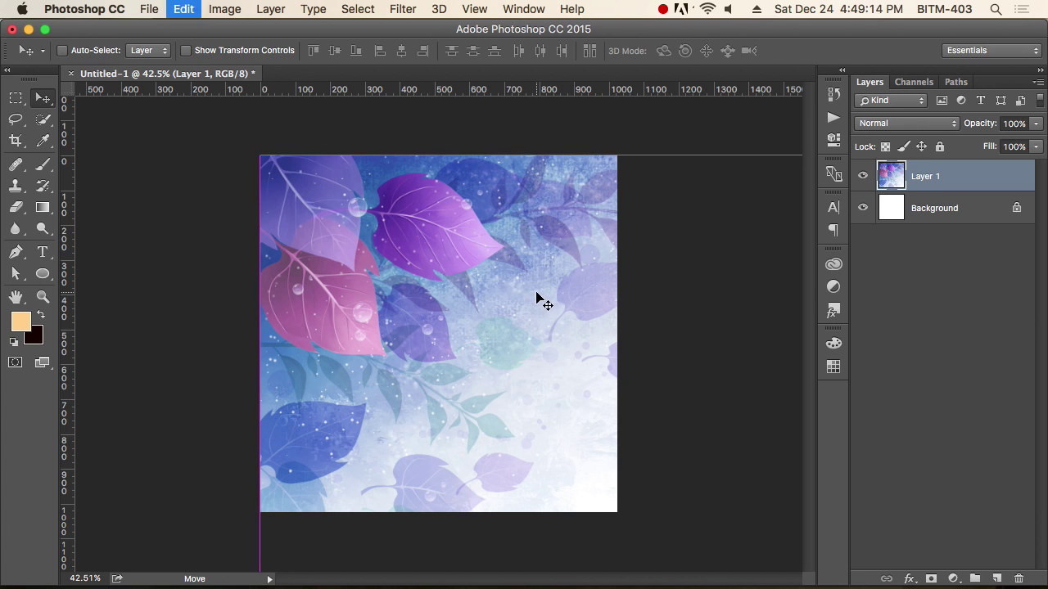
scroll(524, 299, down, 5)
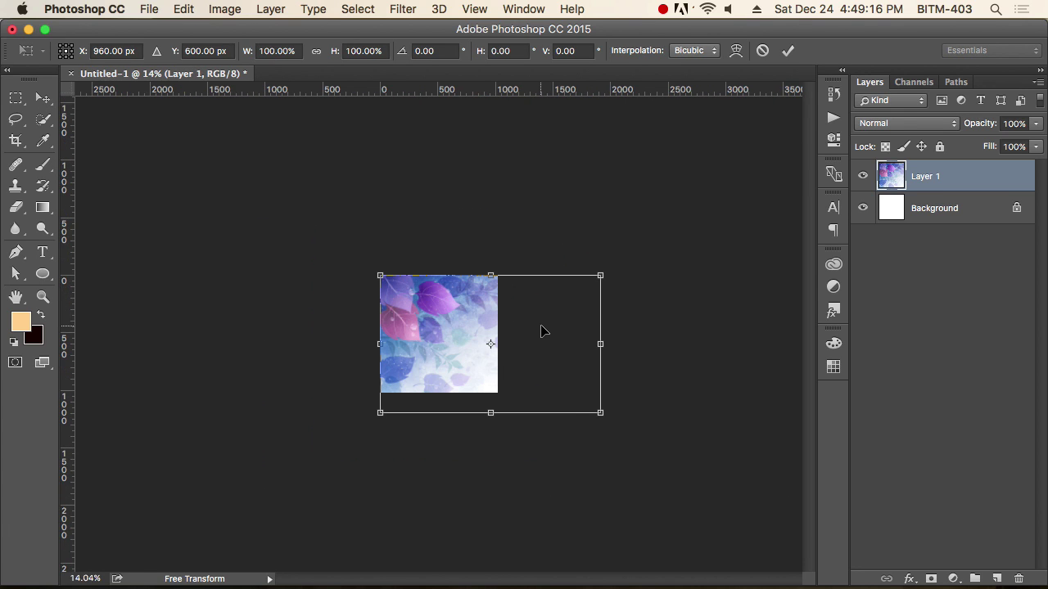
scroll(532, 332, up, 2)
key(Return)
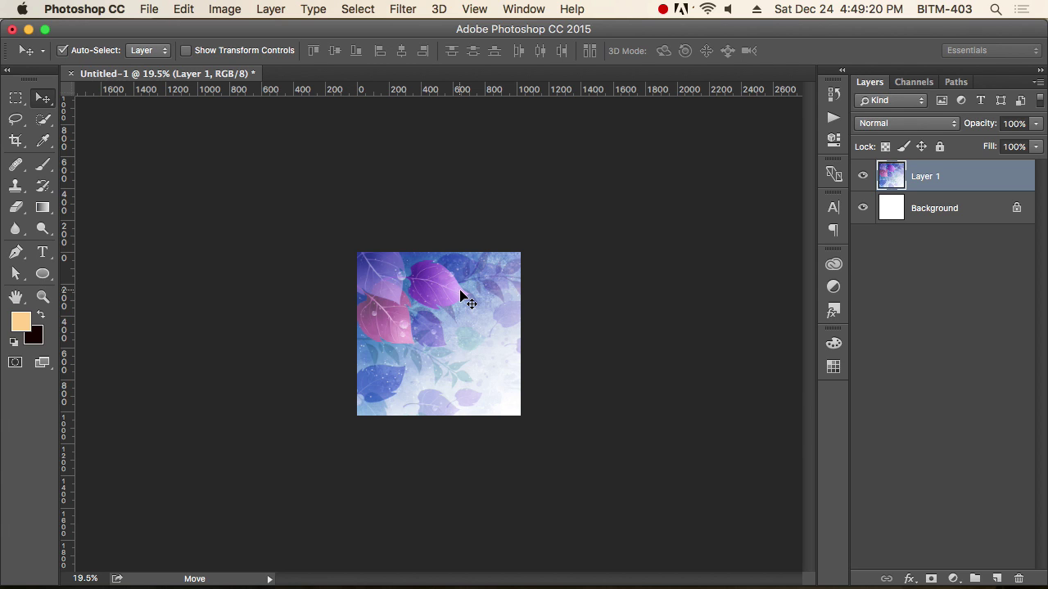
Review the new document settings offered for the Clipboard document type and leave without creating a document.
key(super)
key(super+n)
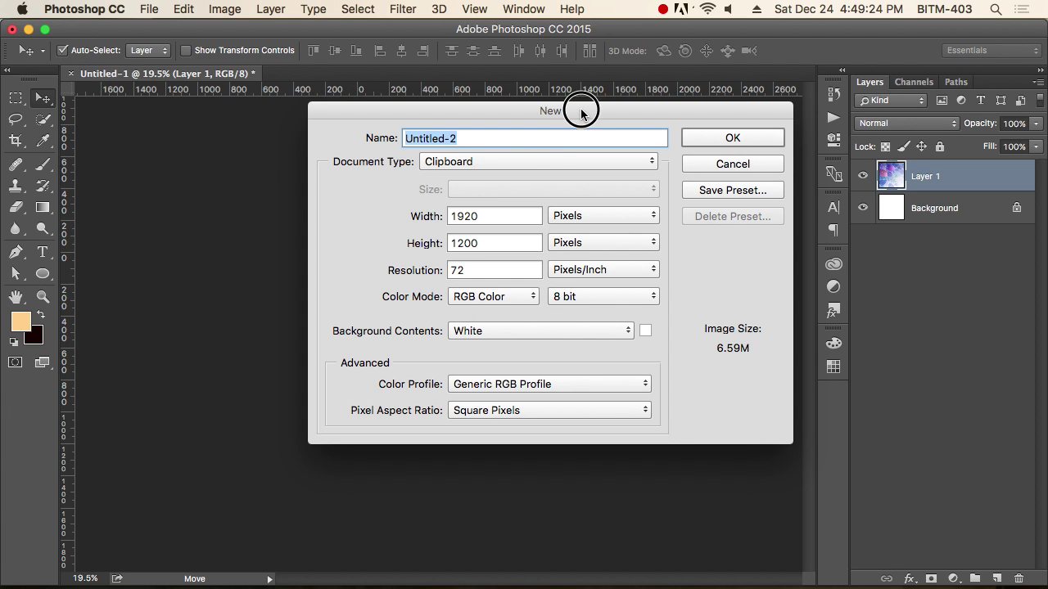
drag(581, 113, 535, 122)
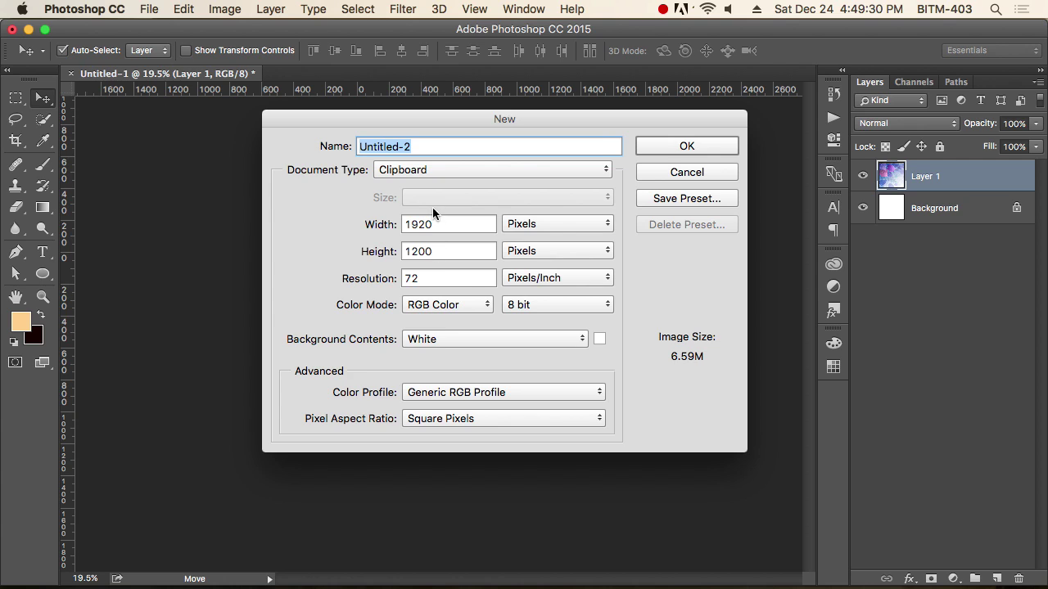
drag(618, 125, 591, 126)
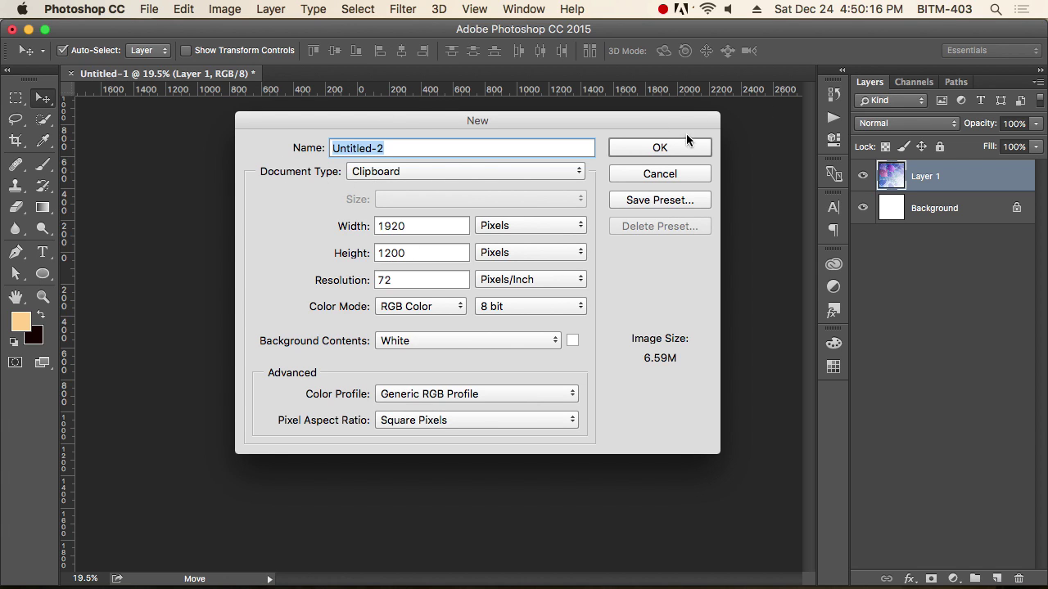
click(670, 175)
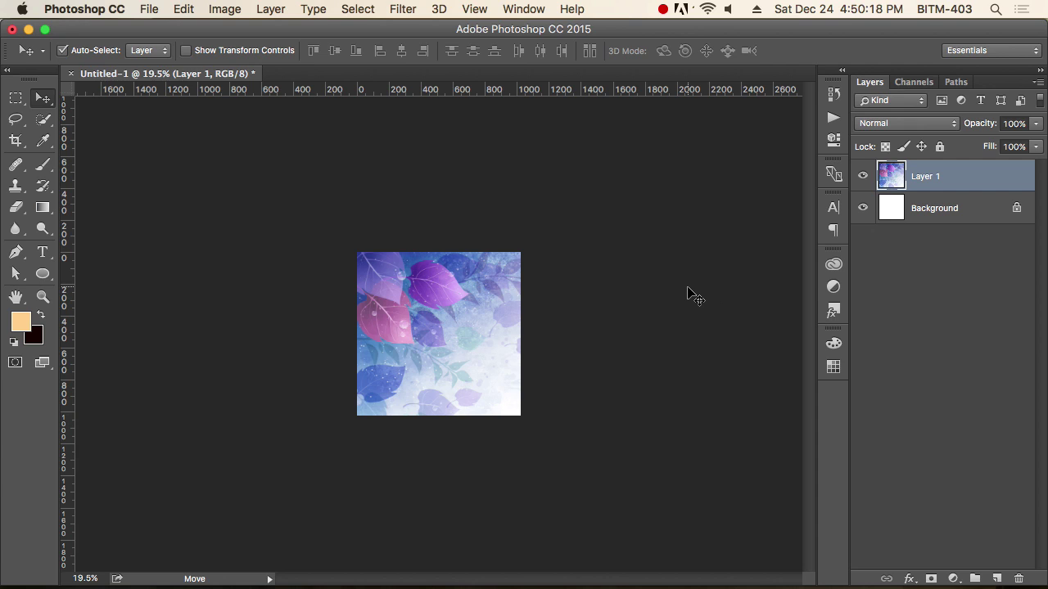
Create a new 1920 × 1200 px, 72 ppi RGB document from the Clipboard preset and paste the leaf image into it.
key(super+n)
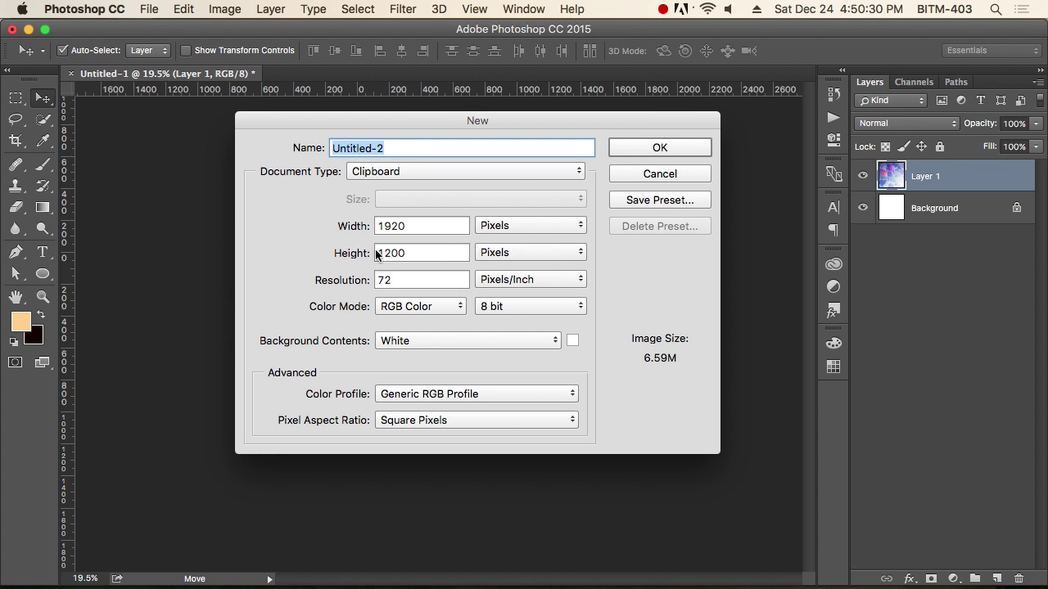
click(662, 147)
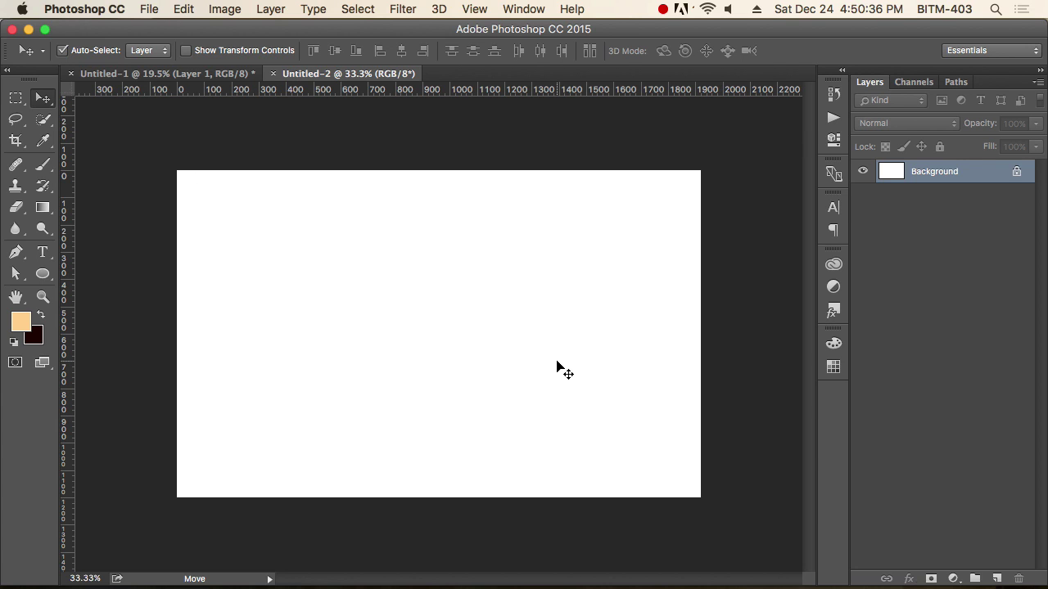
key(super+v)
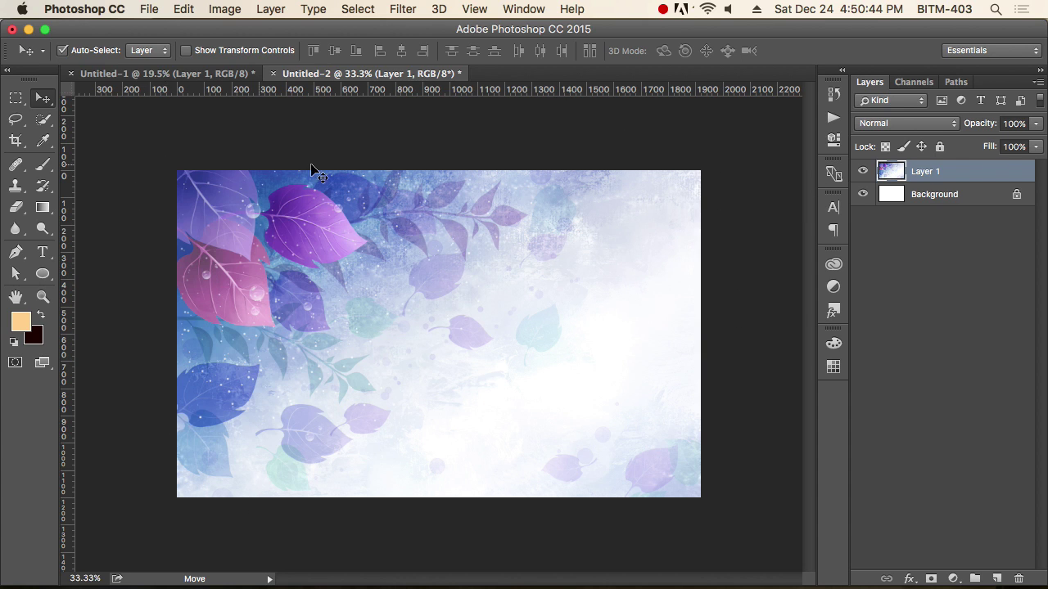
Check how the pasted leaf layer fits the new canvas with Free Transform and by hiding and showing it.
key(super+a)
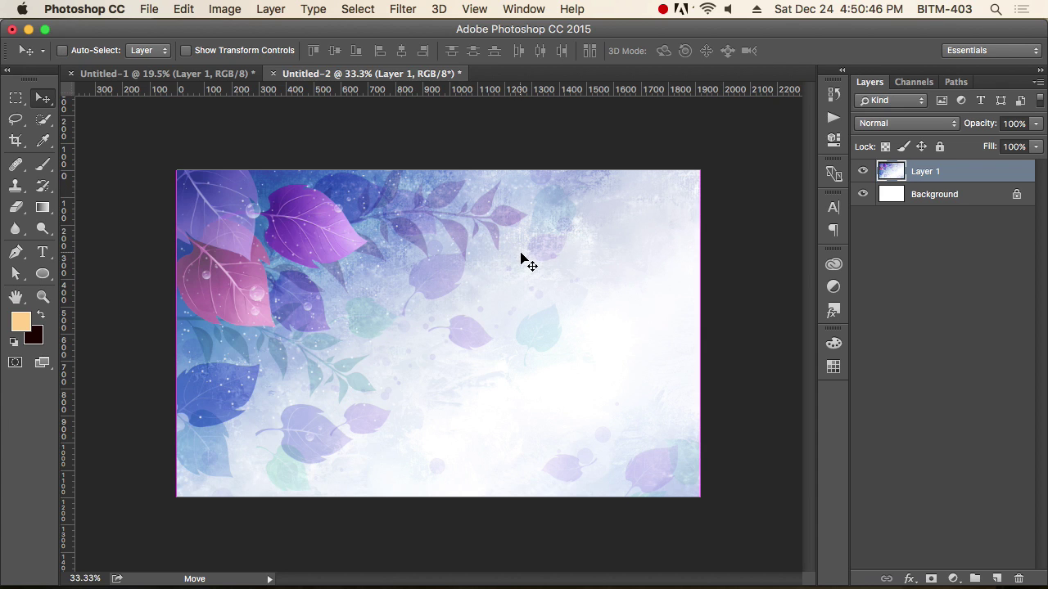
key(super+t)
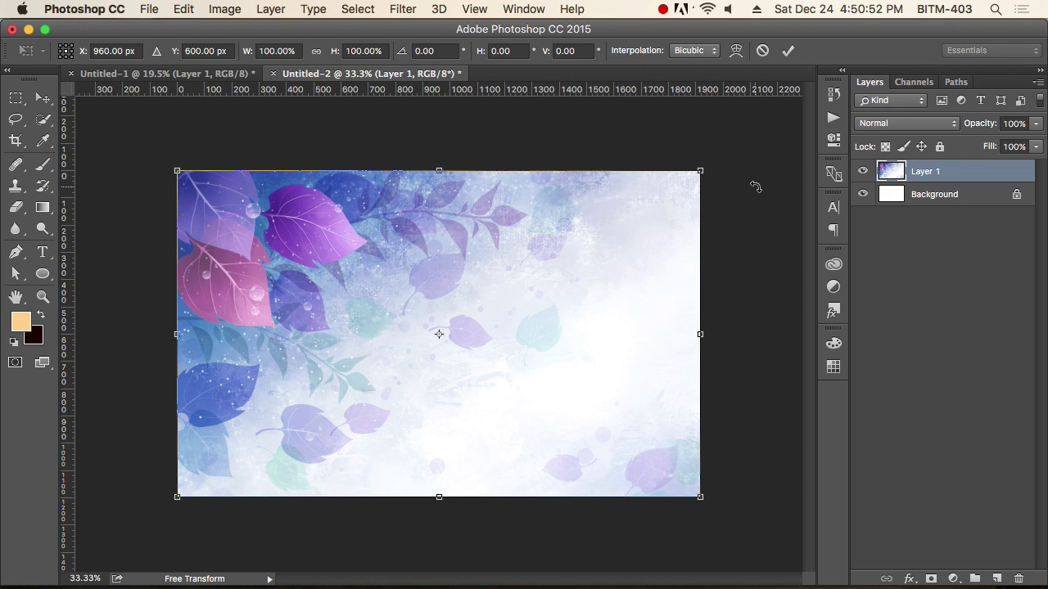
key(Return)
click(863, 171)
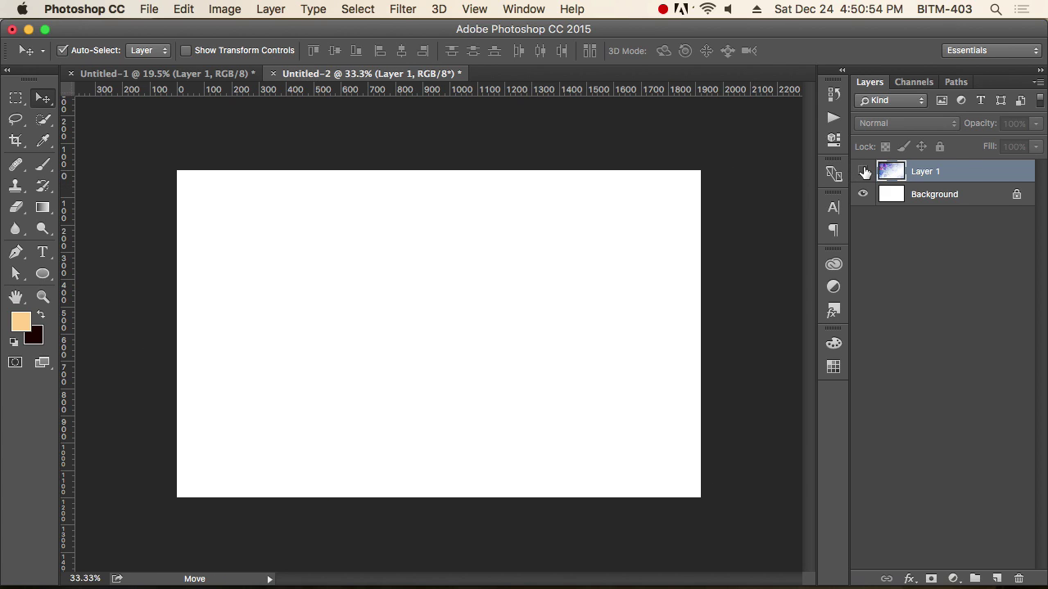
click(864, 172)
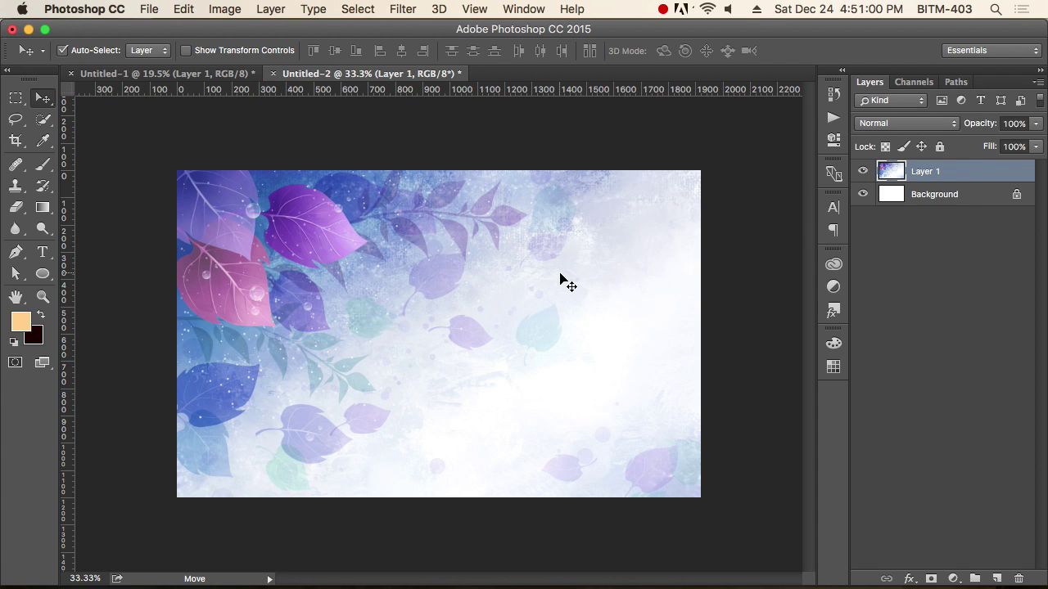
Check the leaf image's listed dimensions on its Firefox image search page, and return to Photoshop.
key(super+Tab)
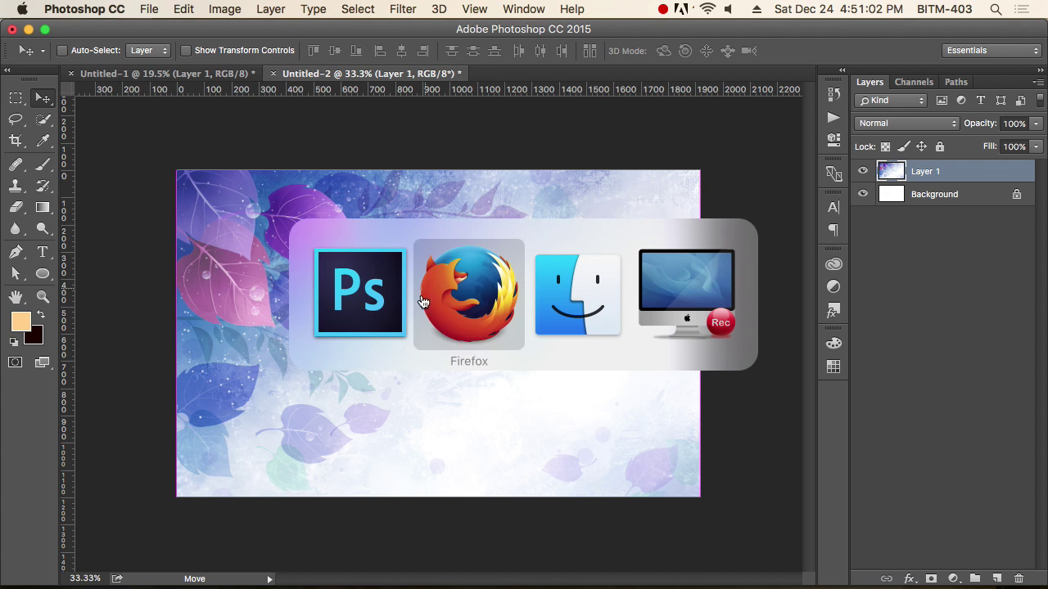
scroll(582, 318, down, 1)
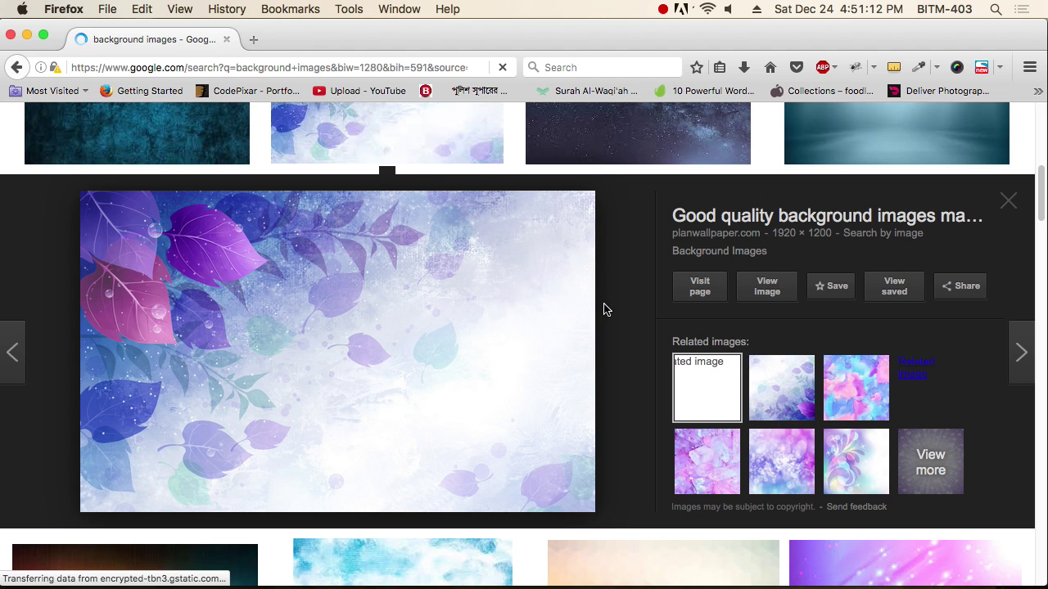
key(super+Tab)
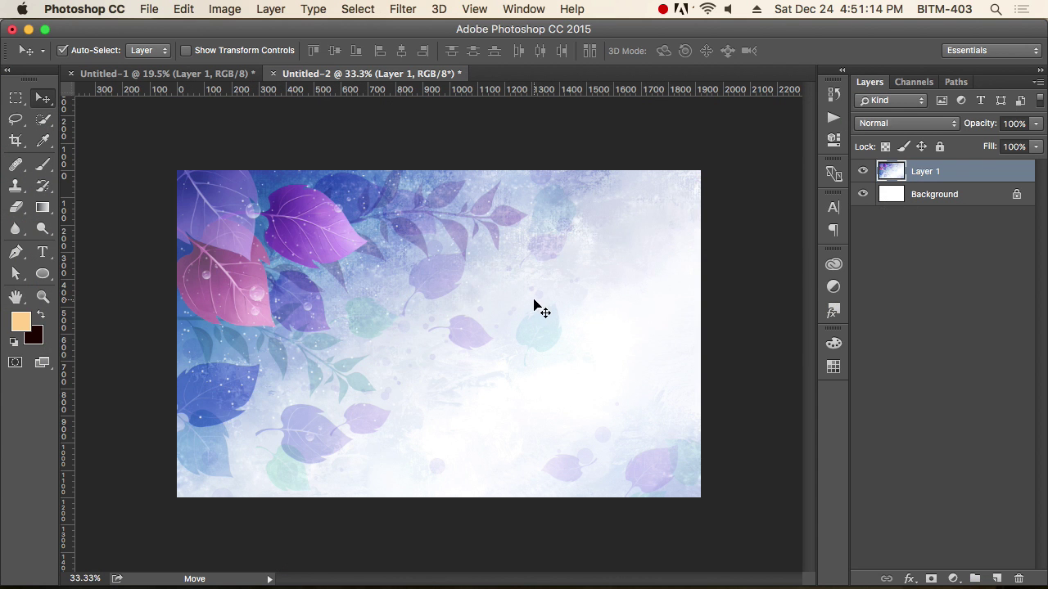
Scale the leaf layer in Untitled-1 proportionally to about 47% from its upper-left corner with Free Transform.
click(211, 74)
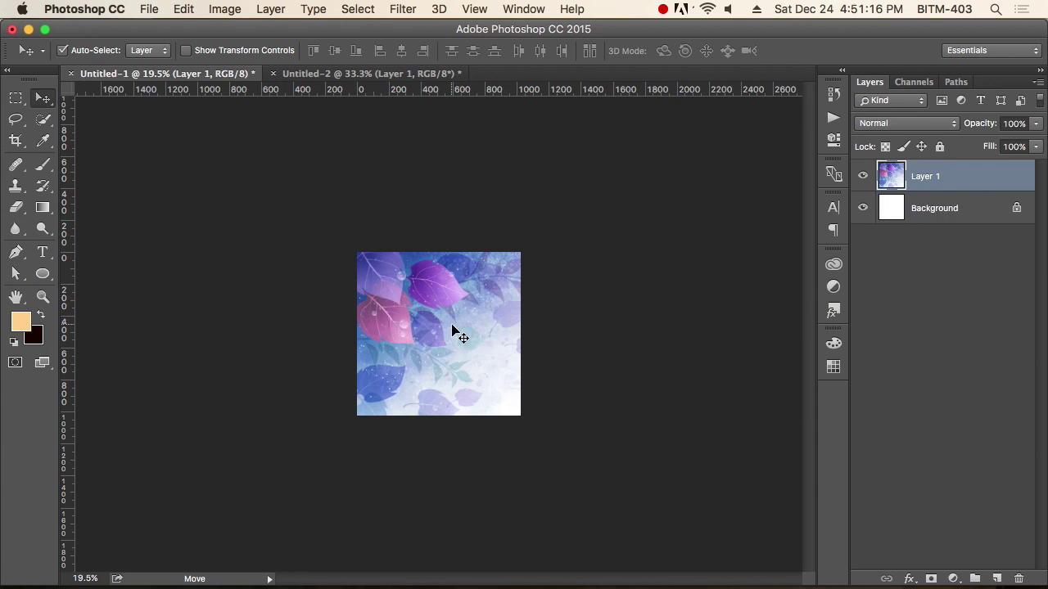
key(super+t)
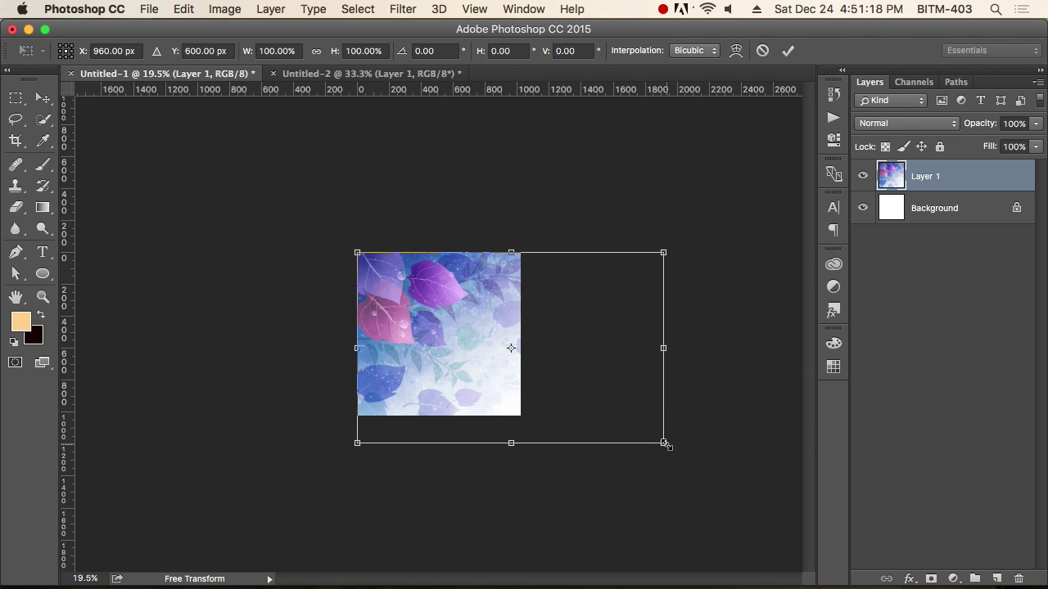
drag(664, 441, 478, 354)
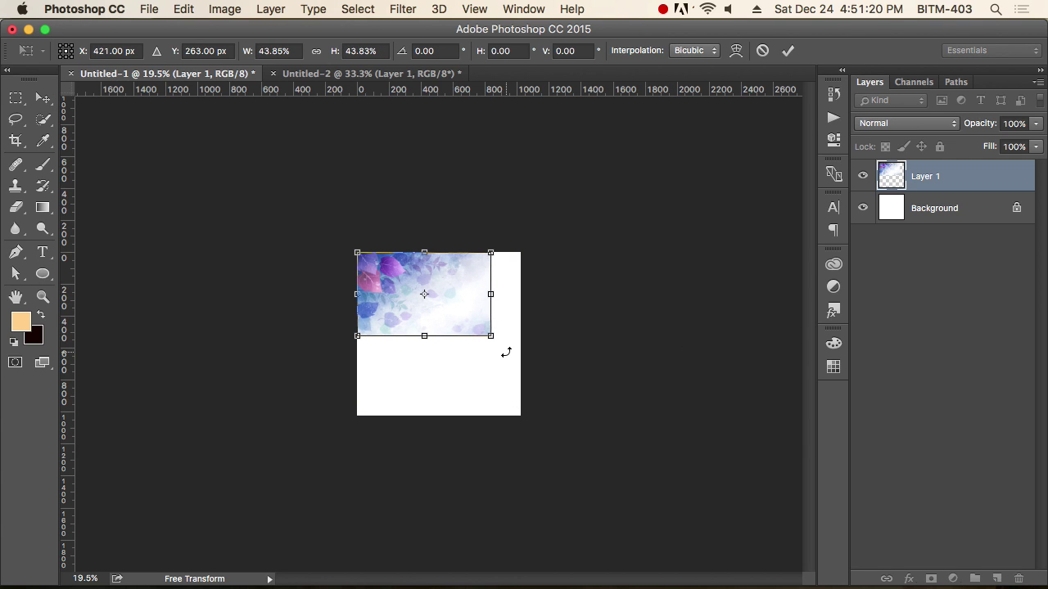
scroll(461, 333, up, 3)
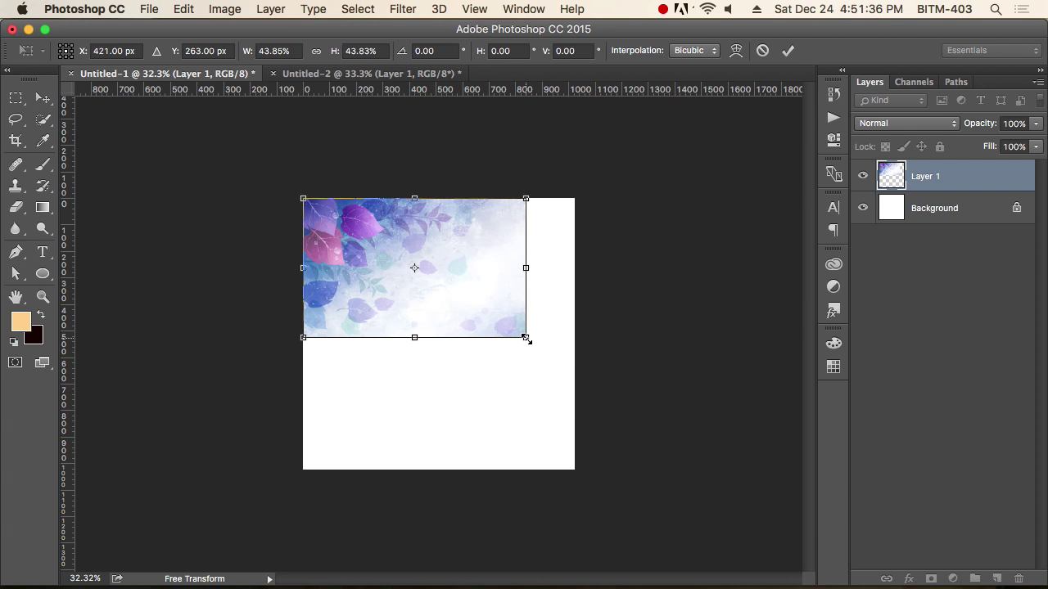
drag(528, 339, 614, 436)
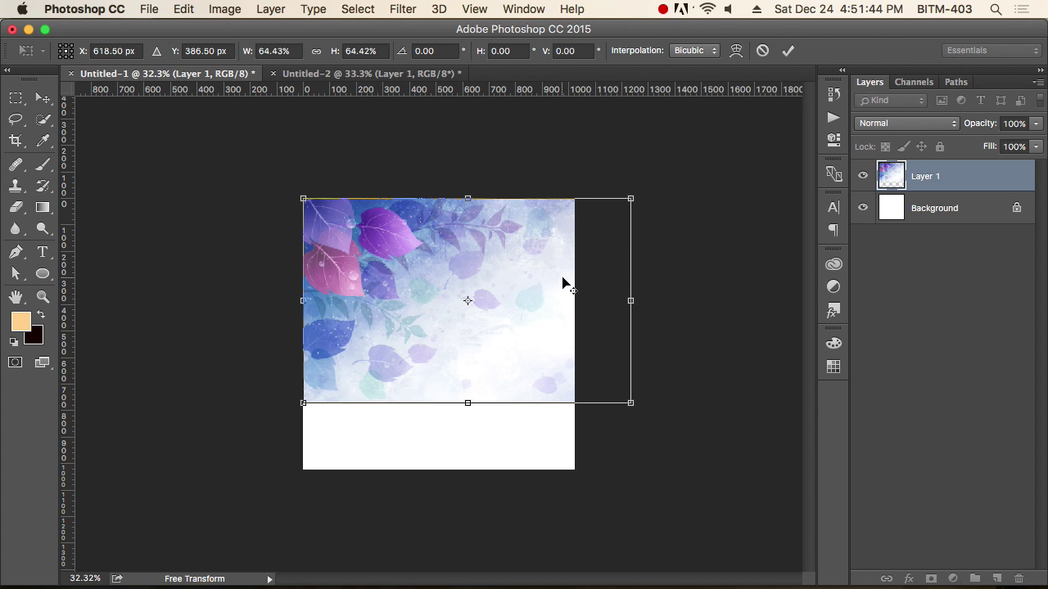
scroll(564, 283, up, 3)
scroll(640, 387, down, 4)
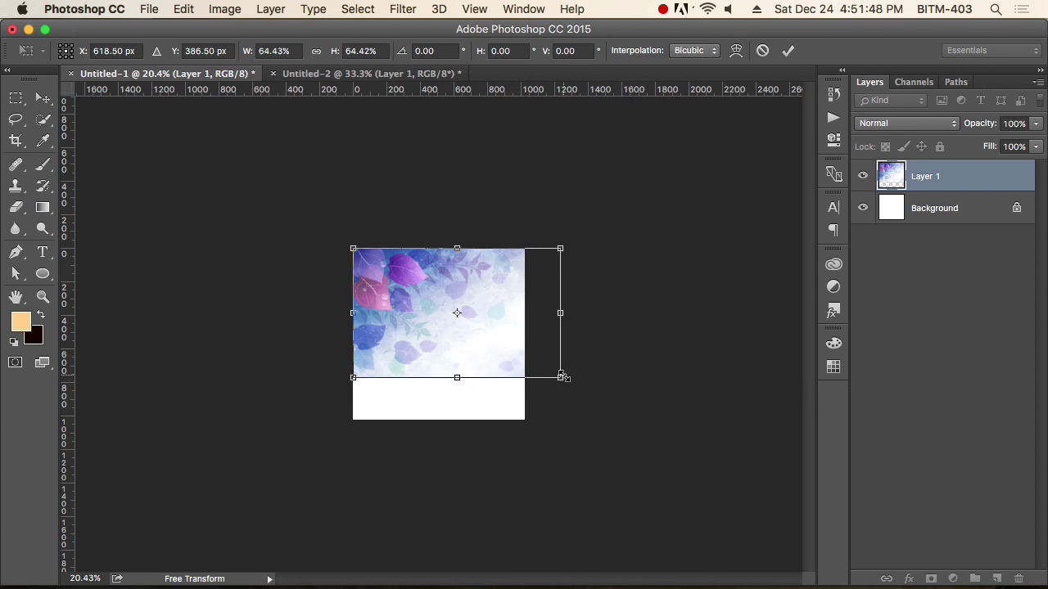
drag(560, 377, 507, 342)
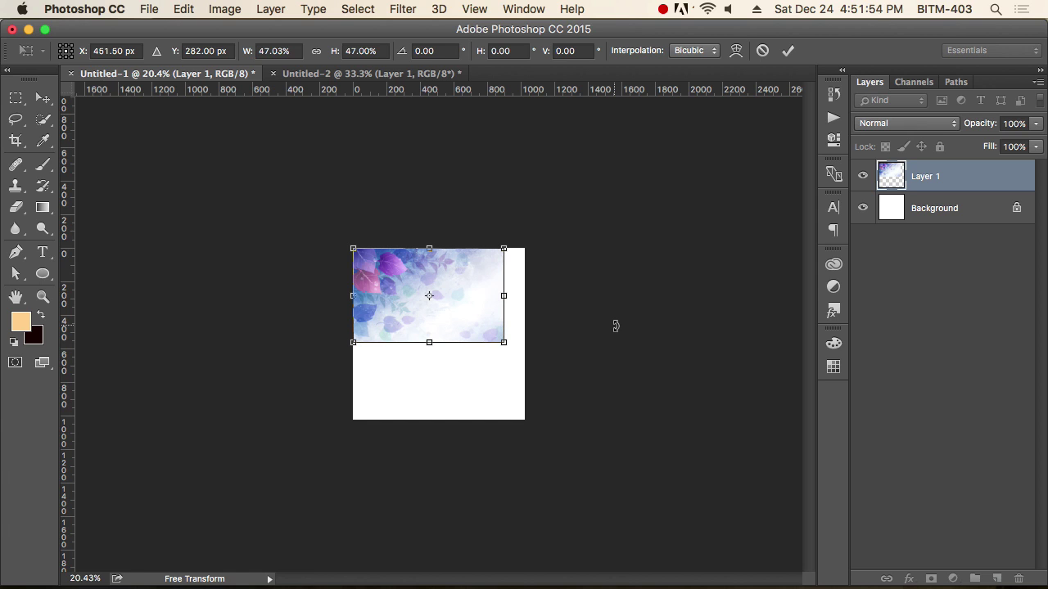
key(Return)
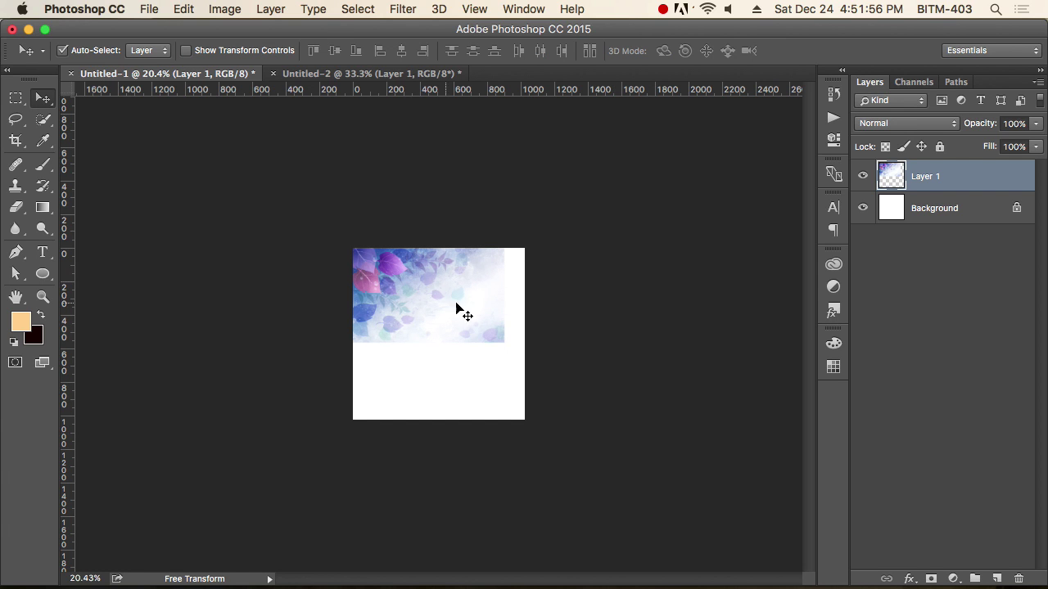
Try enlarging the reduced leaf layer in Untitled-1 to about 179% with Free Transform.
scroll(474, 328, up, 1)
scroll(473, 328, up, 3)
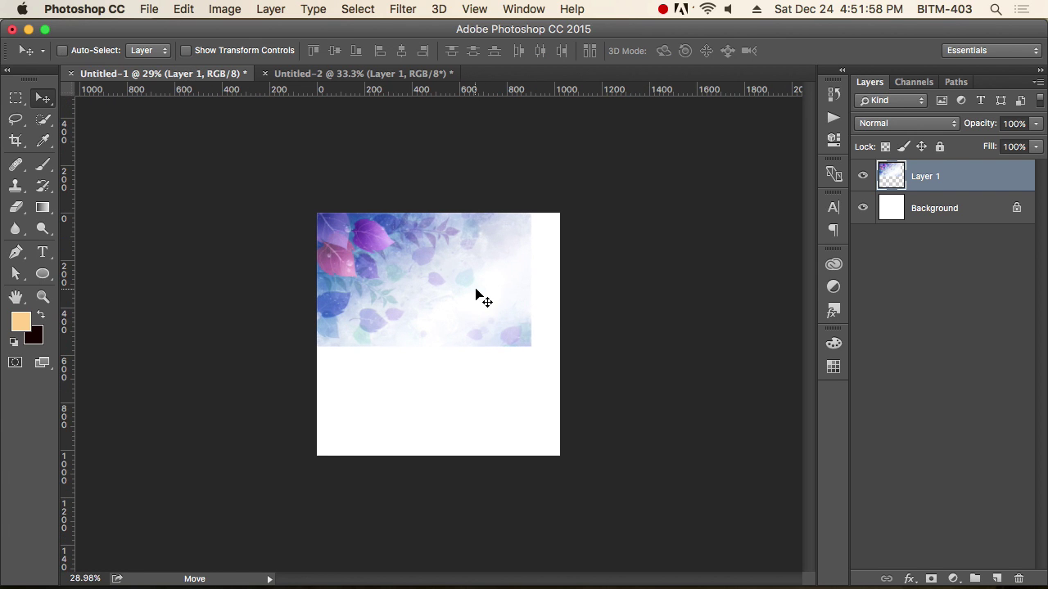
key(ctrl+t)
drag(527, 356, 707, 450)
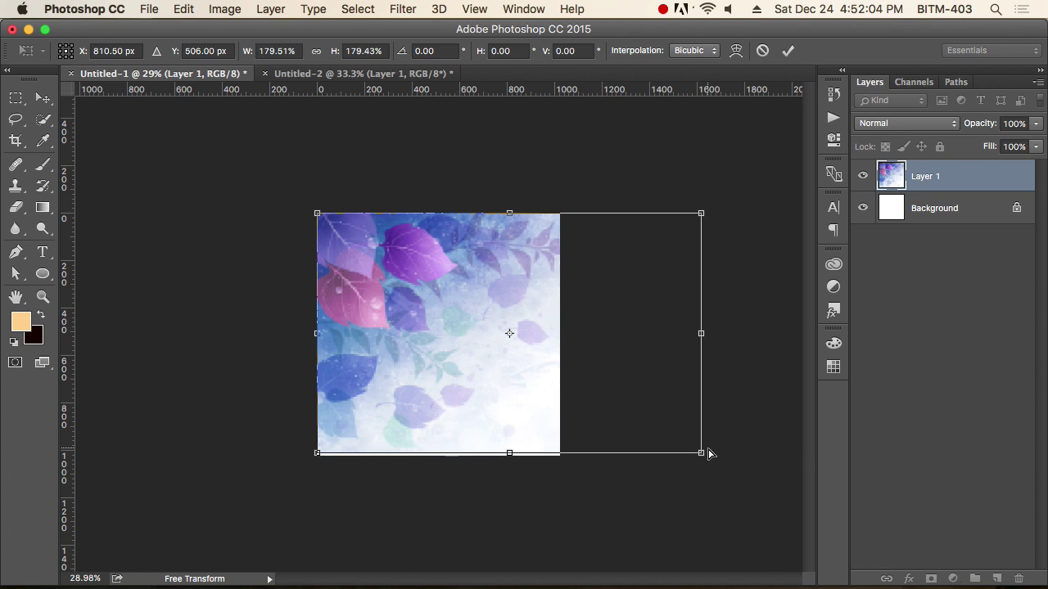
key(ctrl+z)
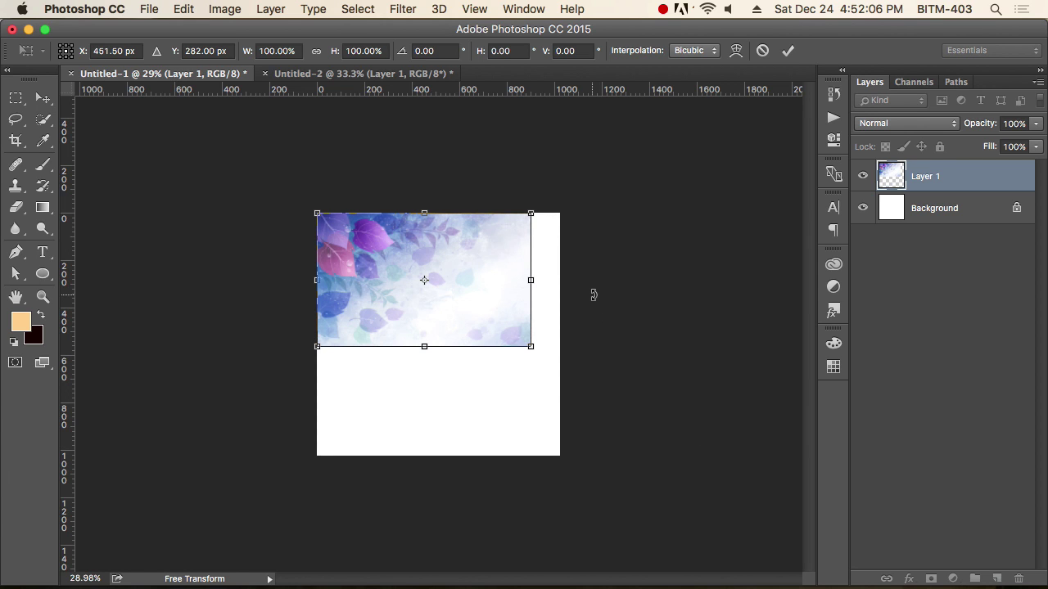
key(Escape)
scroll(557, 300, down, 2)
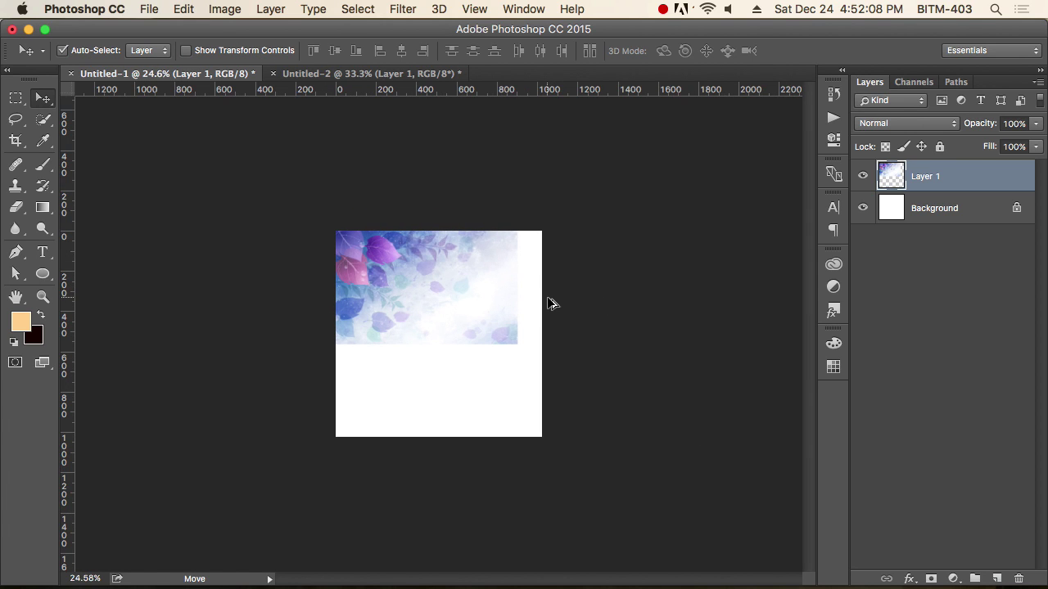
scroll(549, 304, down, 1)
scroll(450, 306, up, 2)
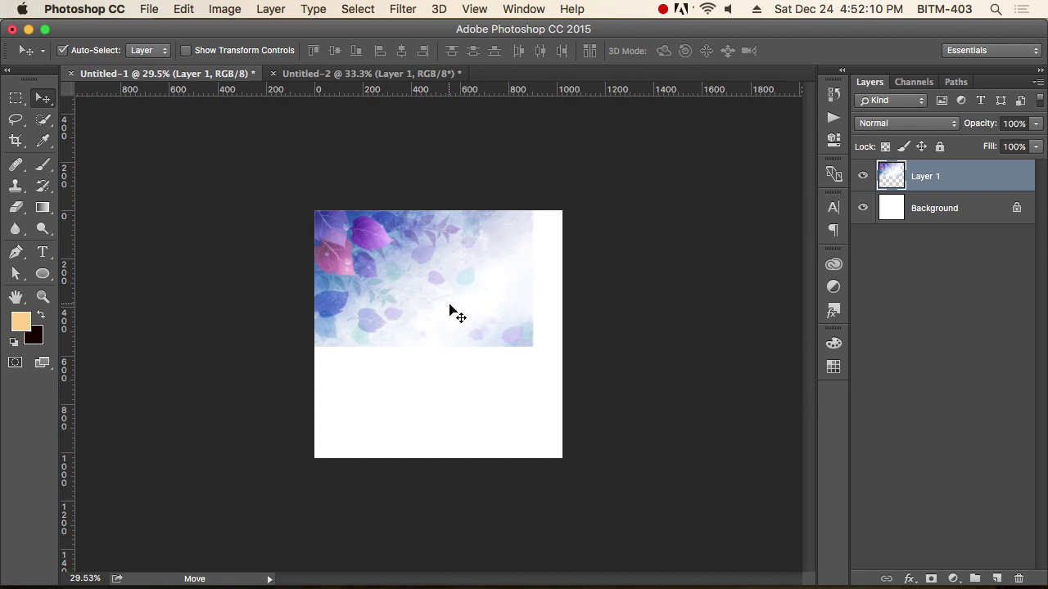
click(496, 308)
scroll(494, 306, up, 2)
click(491, 311)
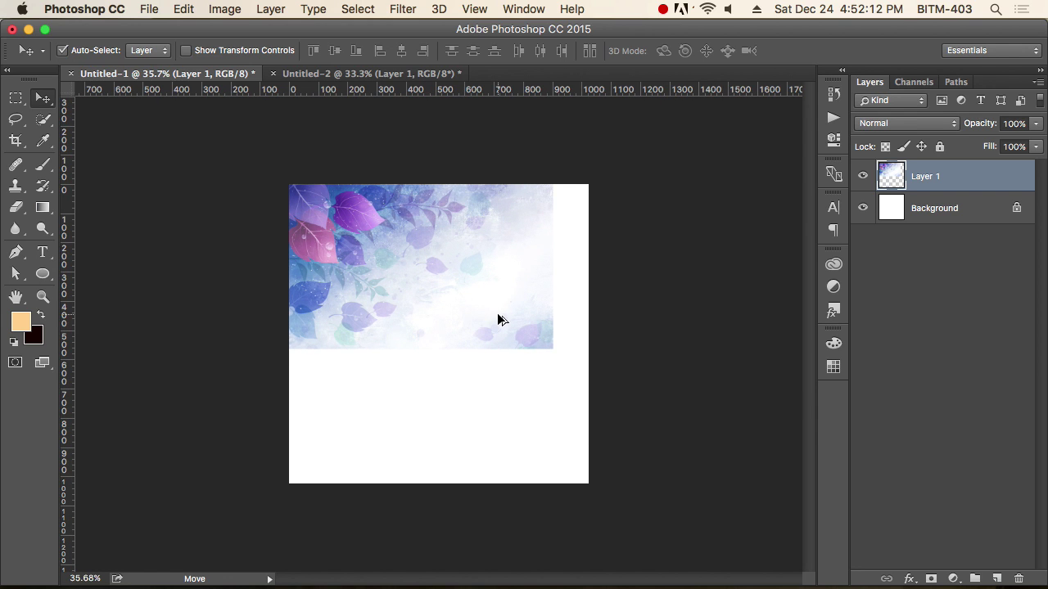
scroll(498, 317, up, 2)
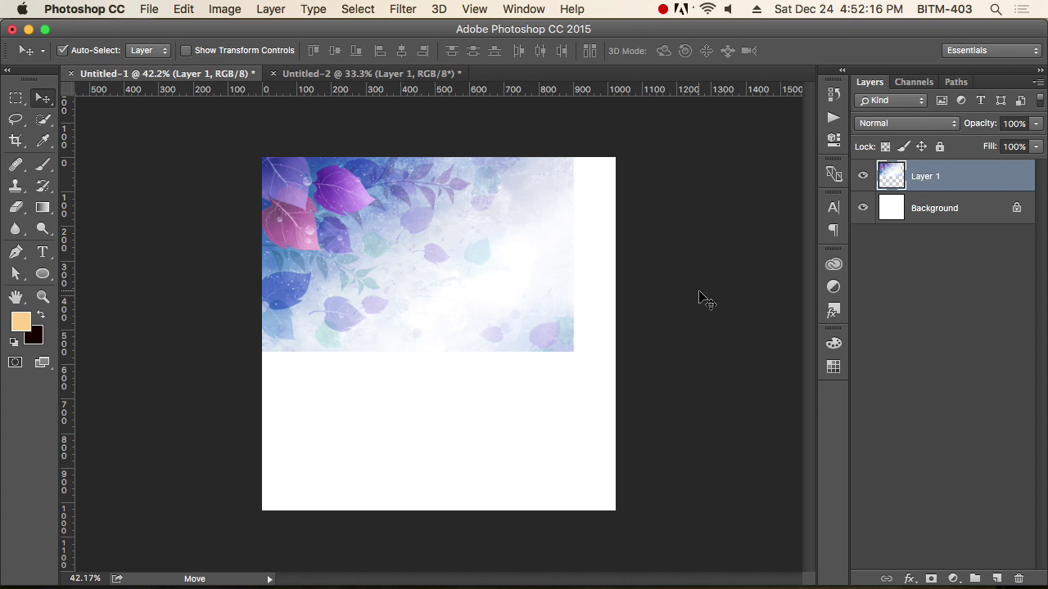
Switch to Firefox and look at the enlarged preview of the source leaf image.
key(super)
key(super+Tab)
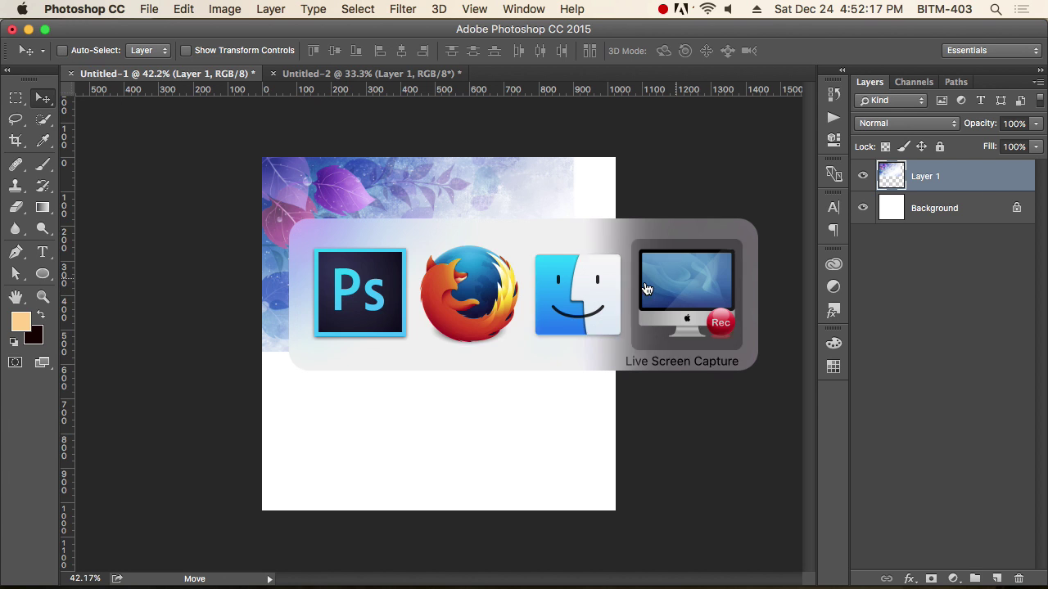
click(474, 300)
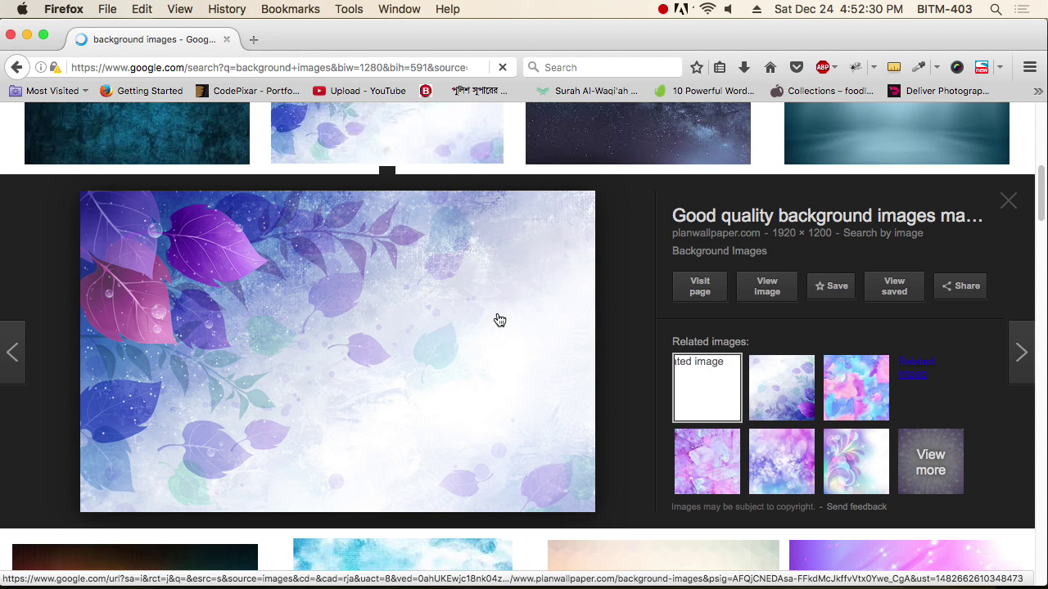
Switch to Finder and open Cute-Child-HD-Wallpapers-8.jpg from the Images folder in Adobe Photoshop CC 2015.
key(super+Tab)
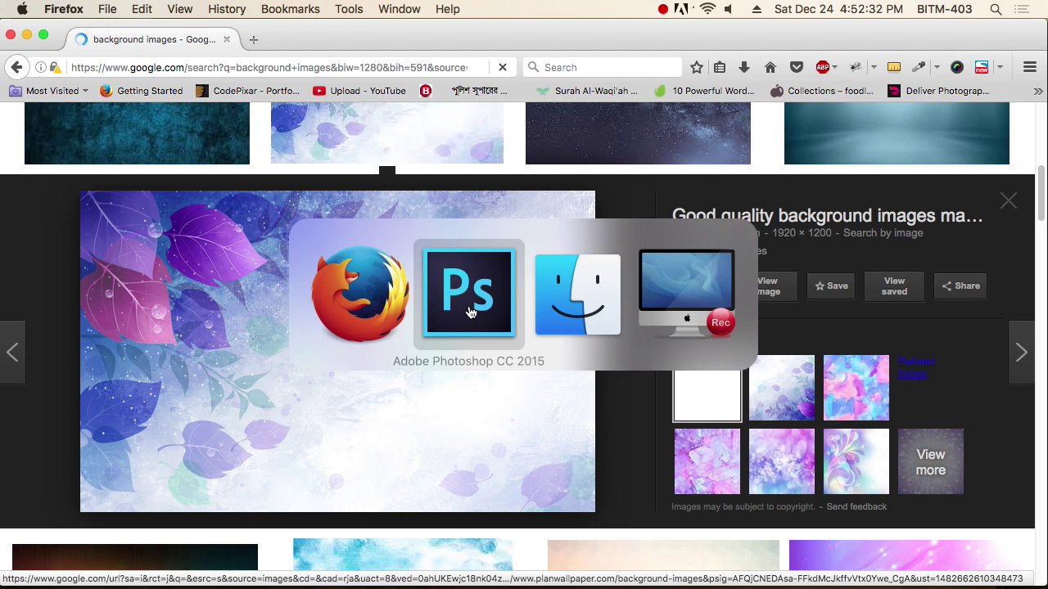
drag(832, 70, 780, 64)
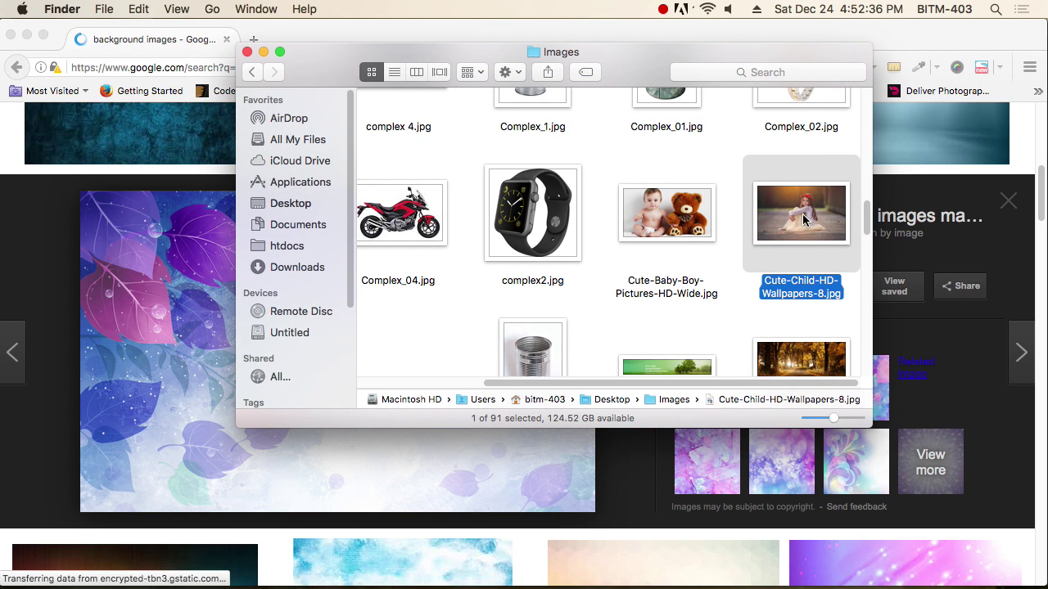
click(702, 159)
click(802, 239)
right_click(793, 217)
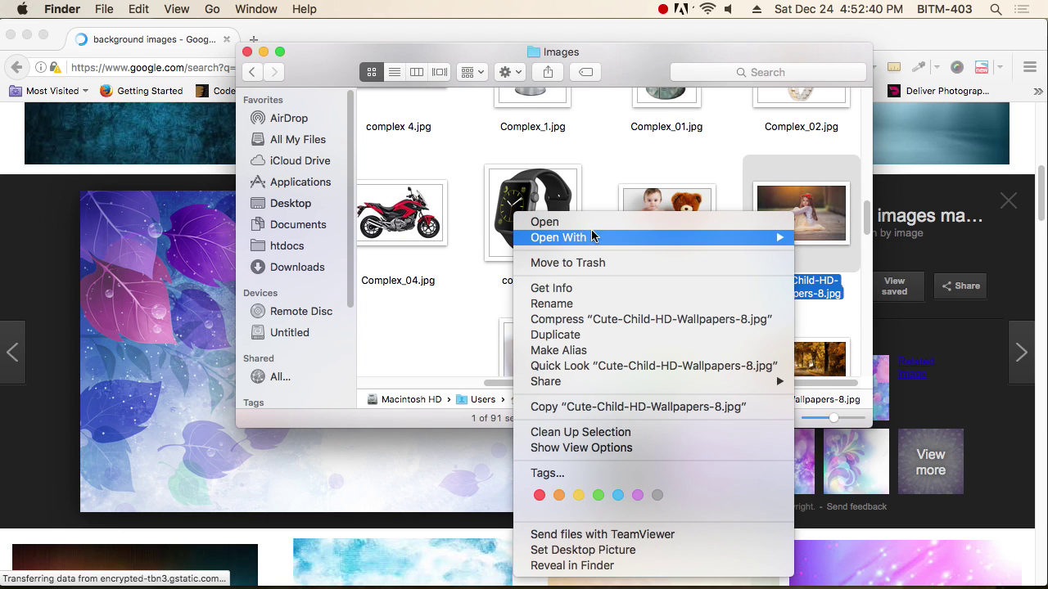
mouse_move(577, 237)
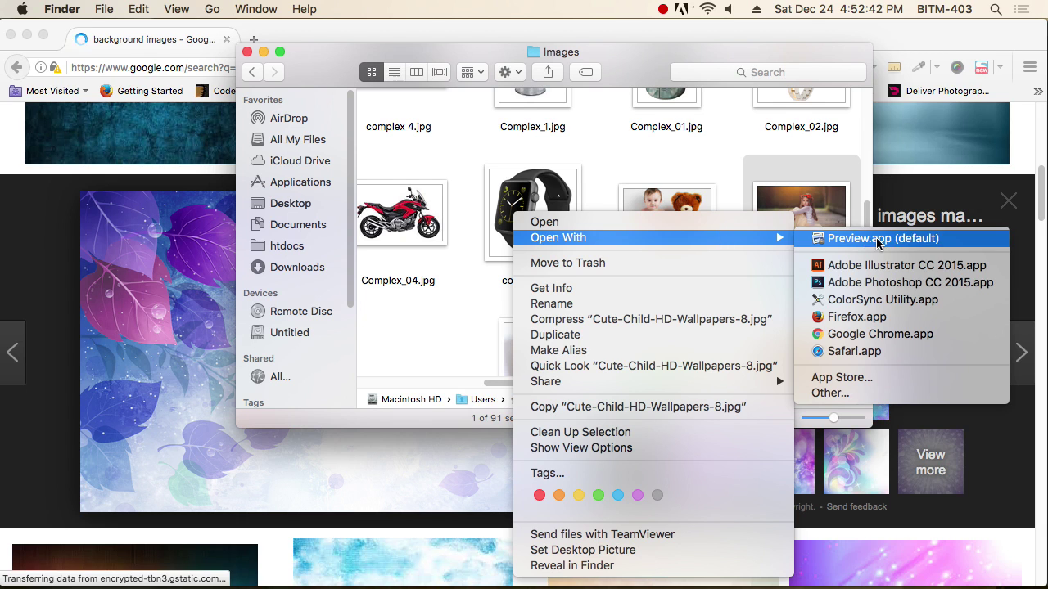
click(888, 282)
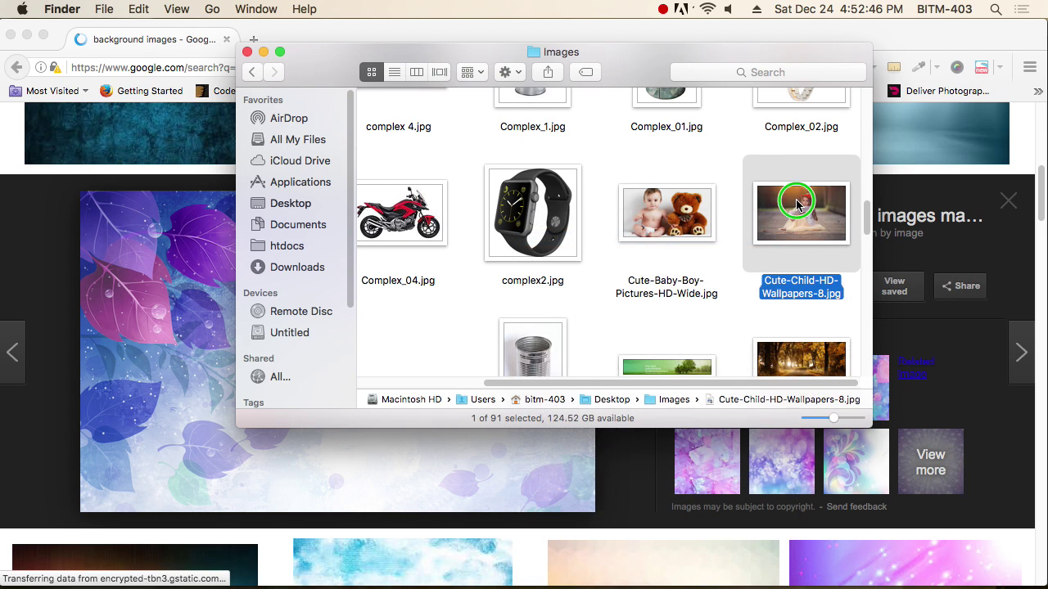
right_click(795, 198)
mouse_move(684, 225)
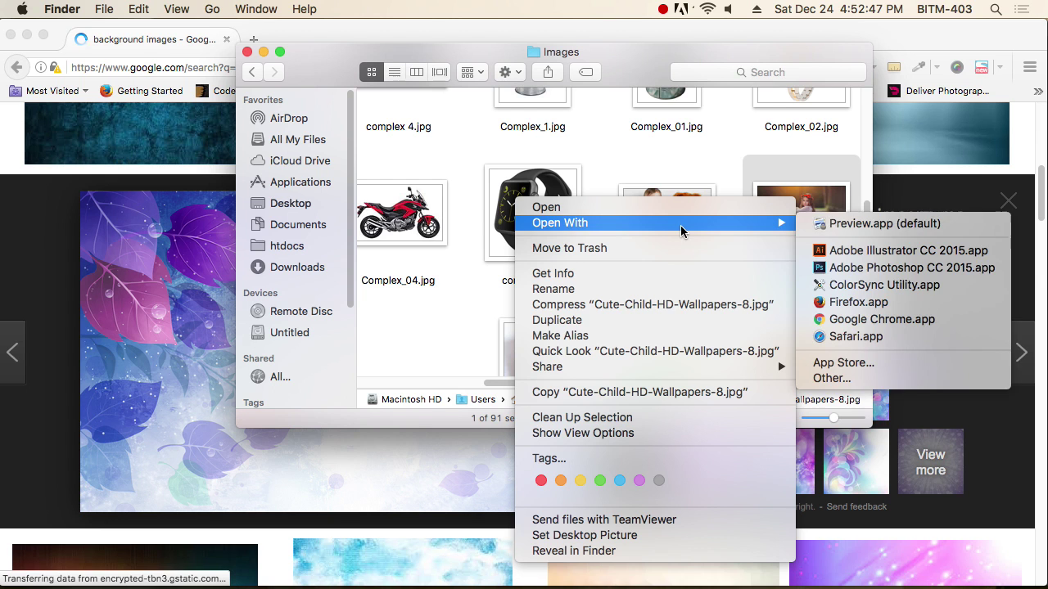
click(851, 270)
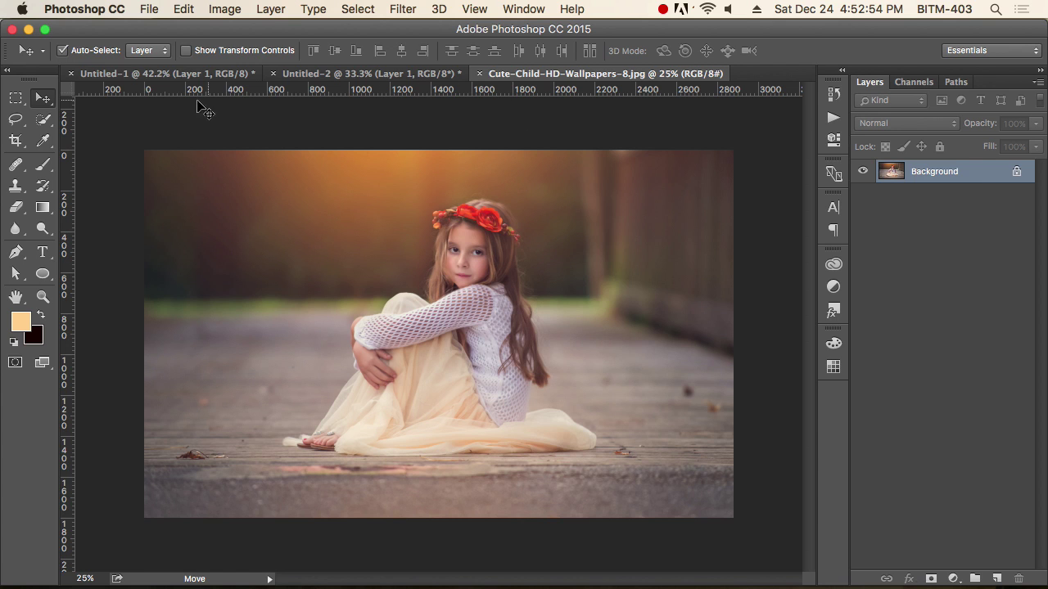
Compare the opened child photo with the leaf images in the Untitled-1 and Untitled-2 documents.
click(145, 74)
click(350, 73)
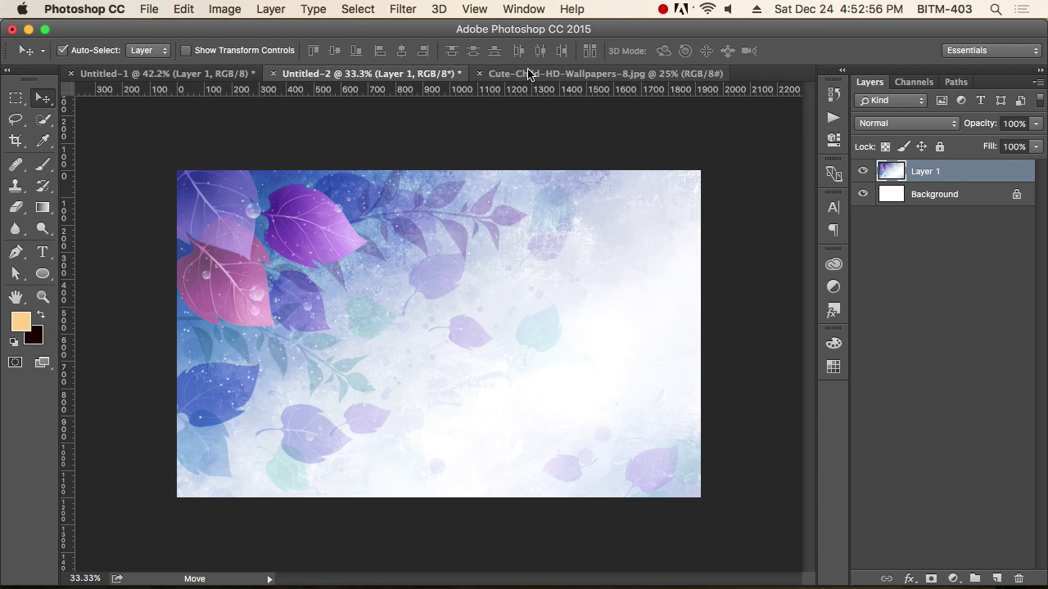
click(528, 73)
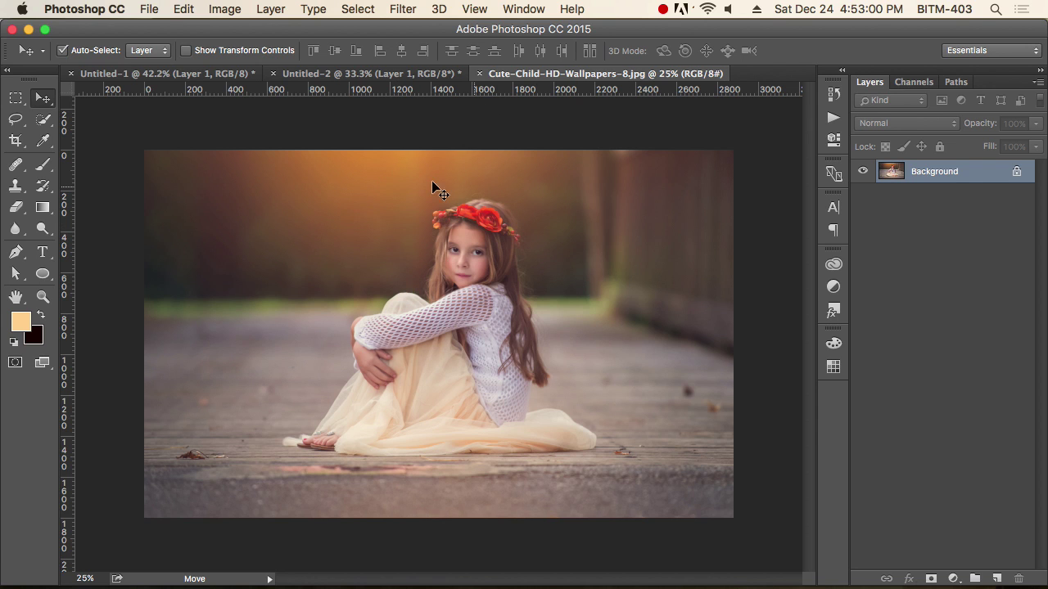
click(311, 74)
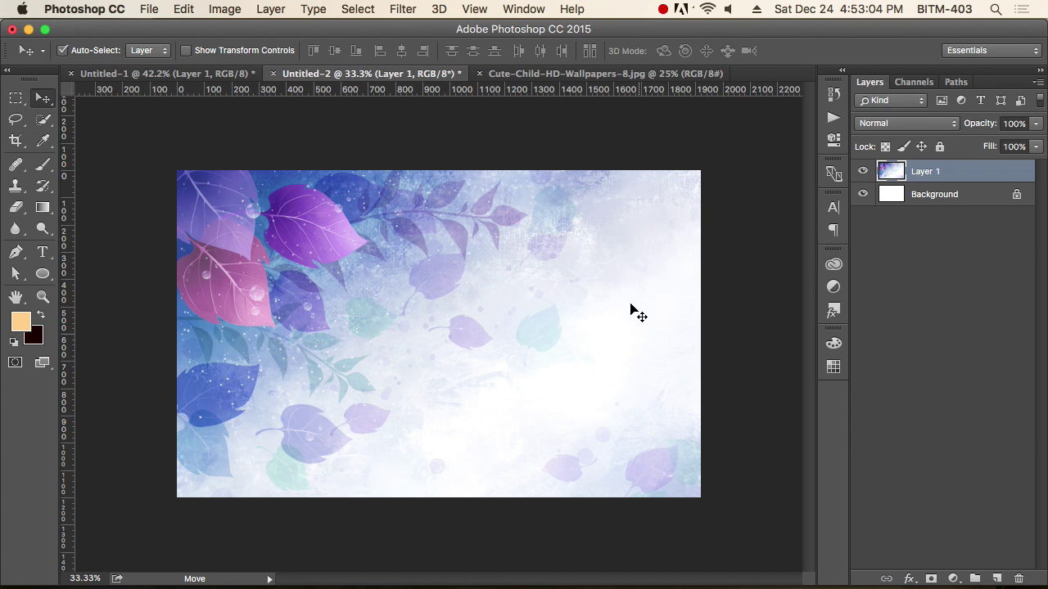
Copy the entire child photo from Cute-Child-HD-Wallpapers-8.jpg and paste it as a new layer into Untitled-2.
click(587, 74)
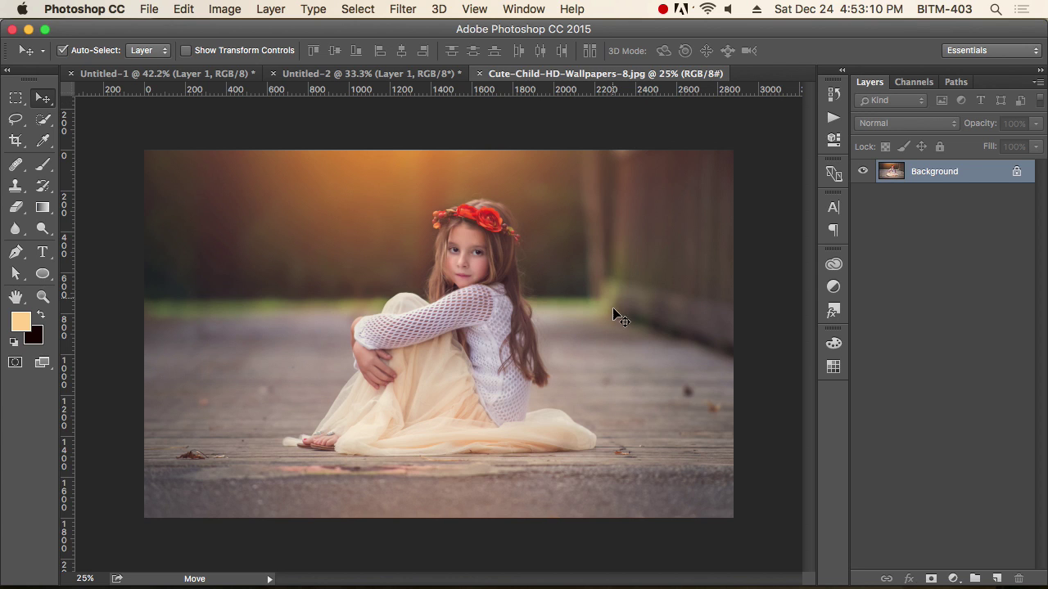
key(super+a)
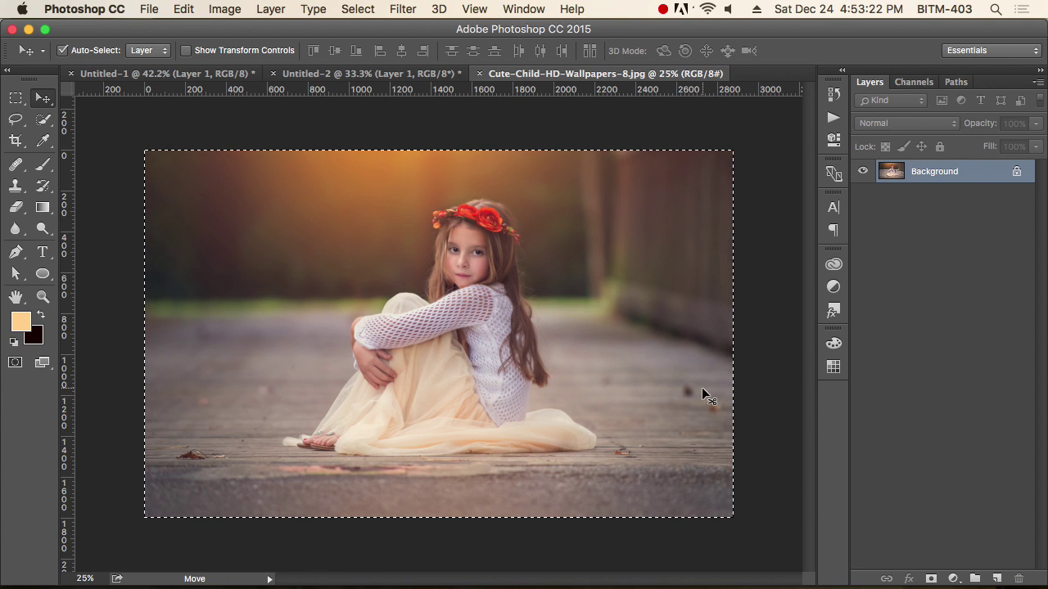
key(super)
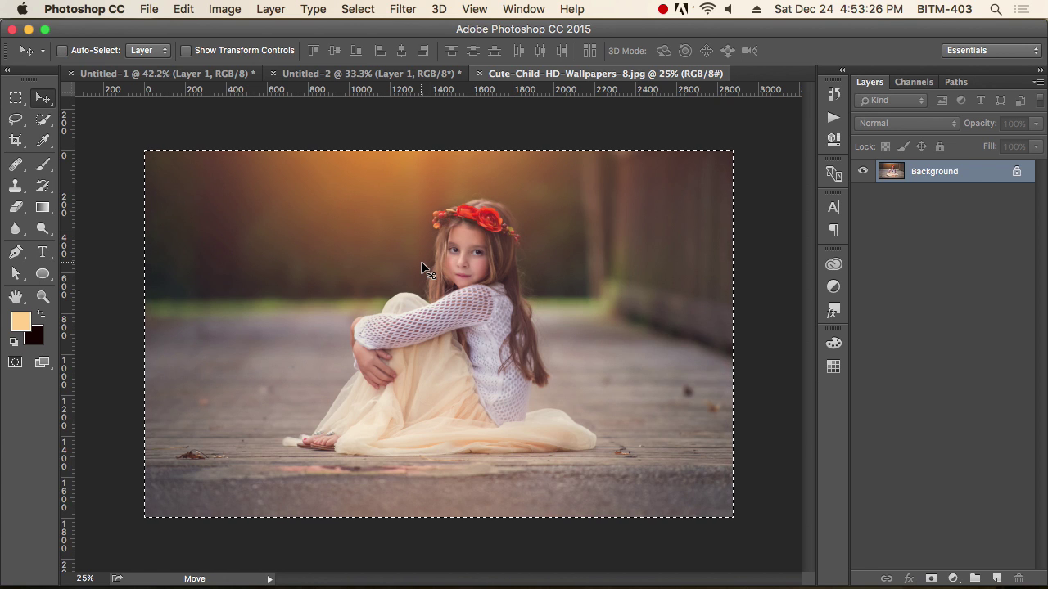
click(394, 78)
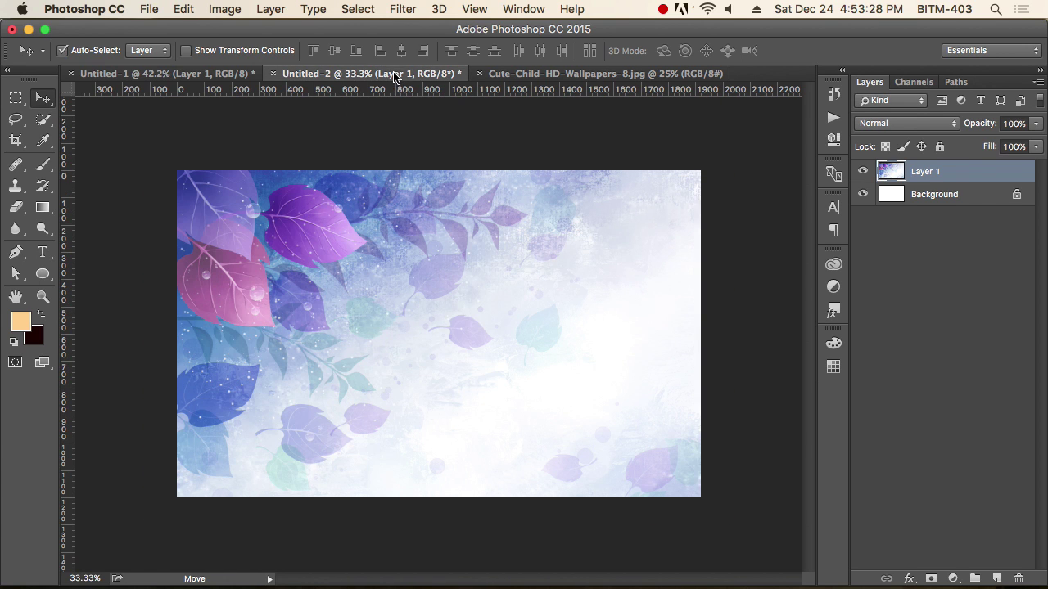
key(super)
key(super+v)
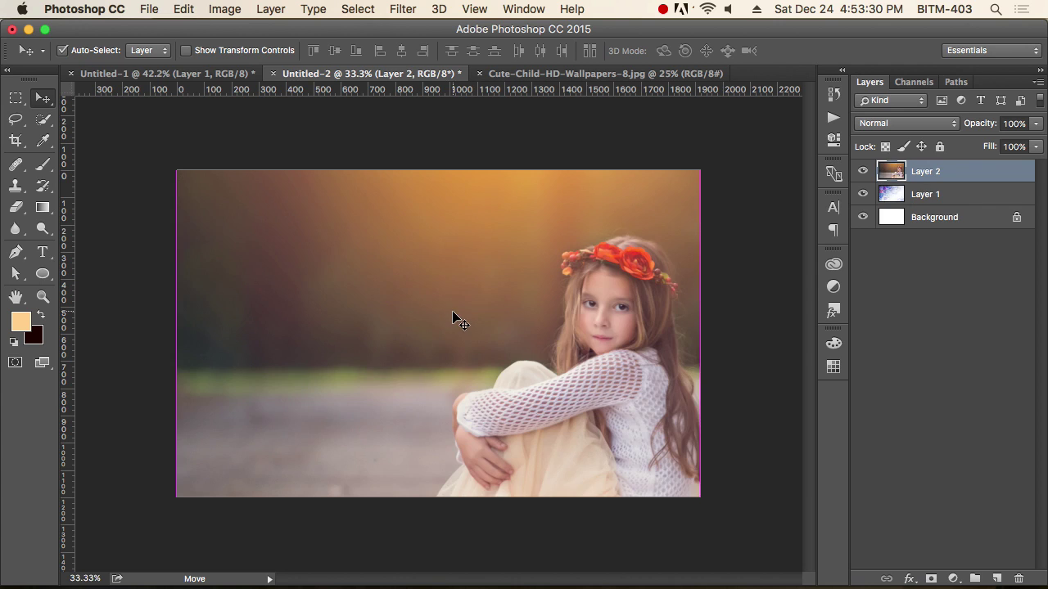
Inspect the full extent of the pasted child photo on Layer 2 beyond the Untitled-2 canvas using Free Transform.
scroll(493, 319, down, 3)
scroll(493, 319, down, 1)
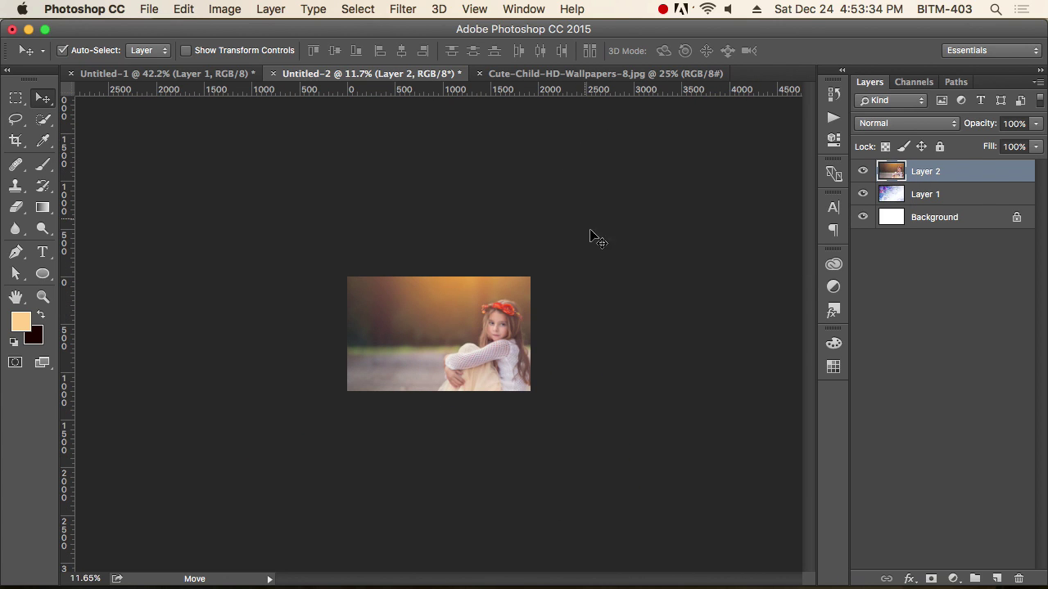
scroll(597, 245, down, 1)
key(super+t)
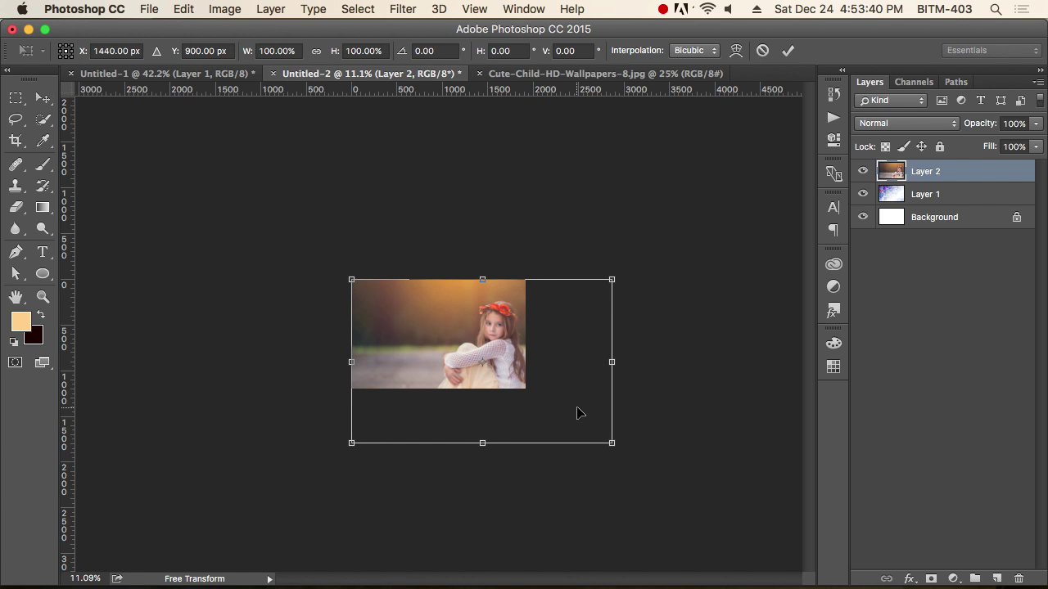
key(Return)
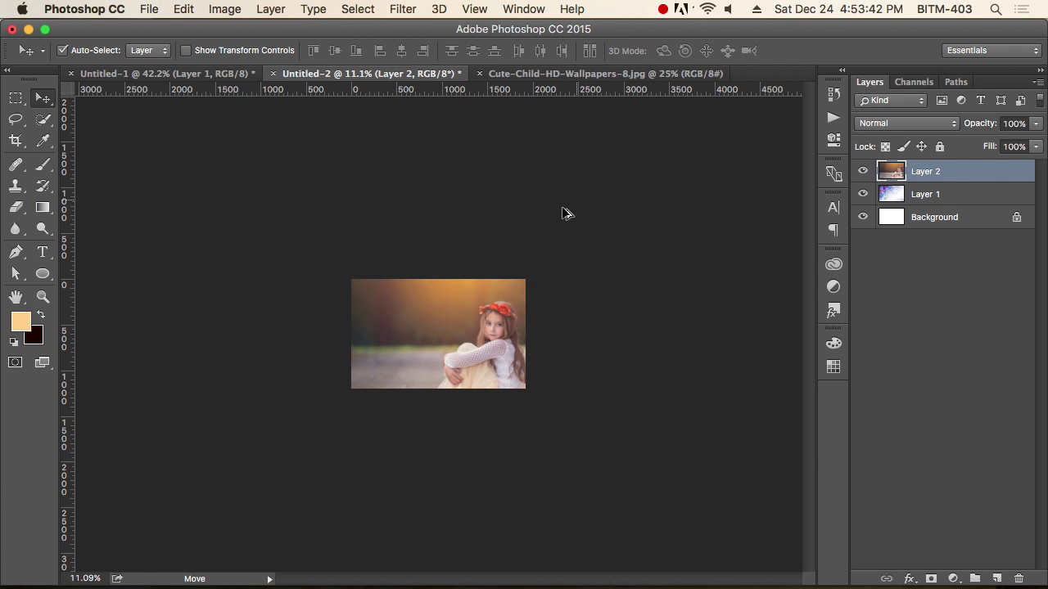
Compare the pasted child photo in Untitled-2 with the original in Cute-Child-HD-Wallpapers-8.jpg.
scroll(544, 234, down, 1)
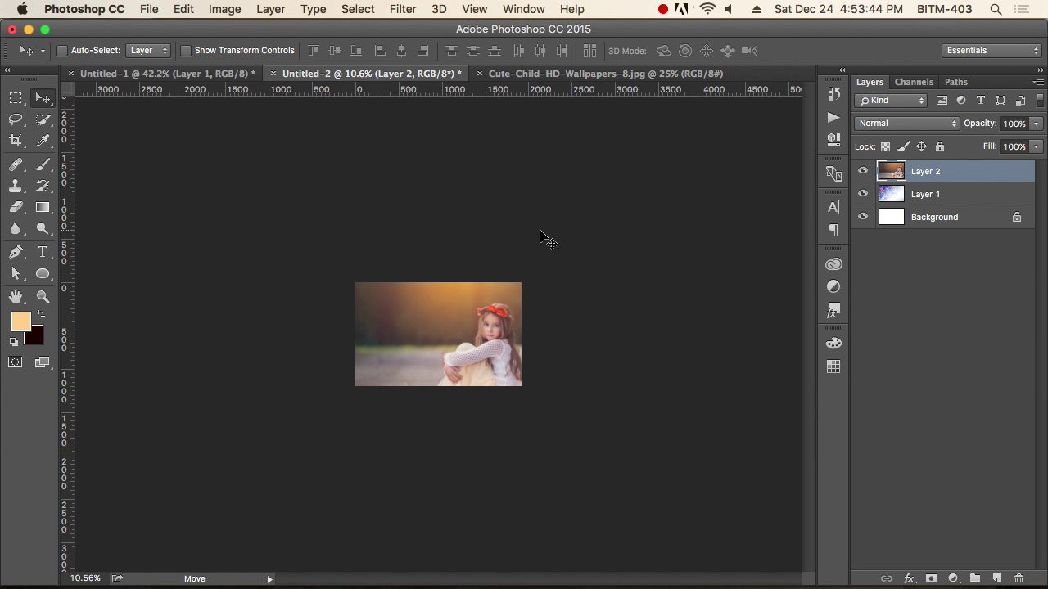
scroll(540, 236, up, 10)
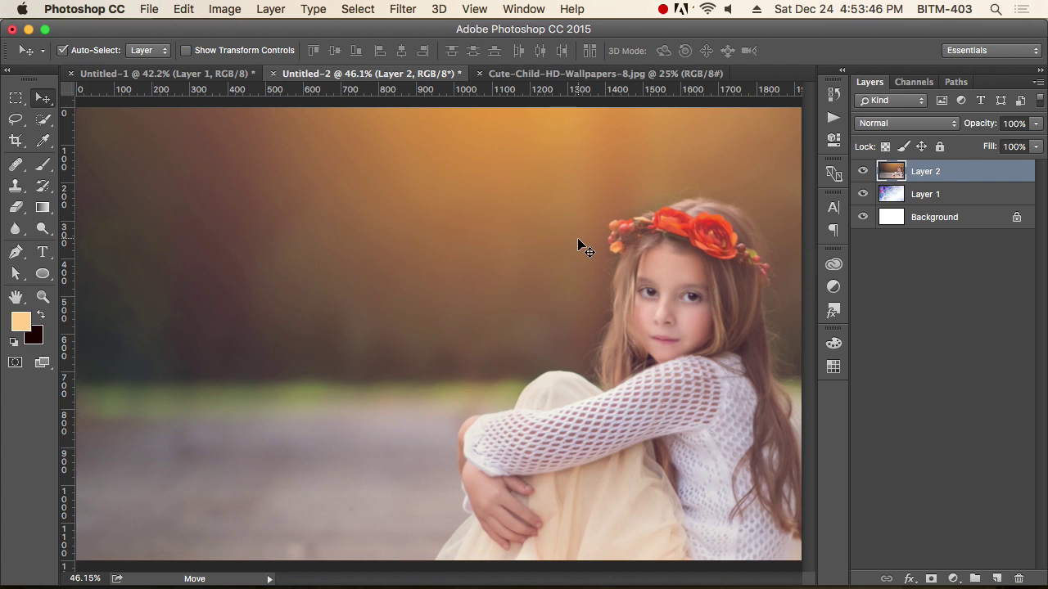
scroll(540, 254, down, 2)
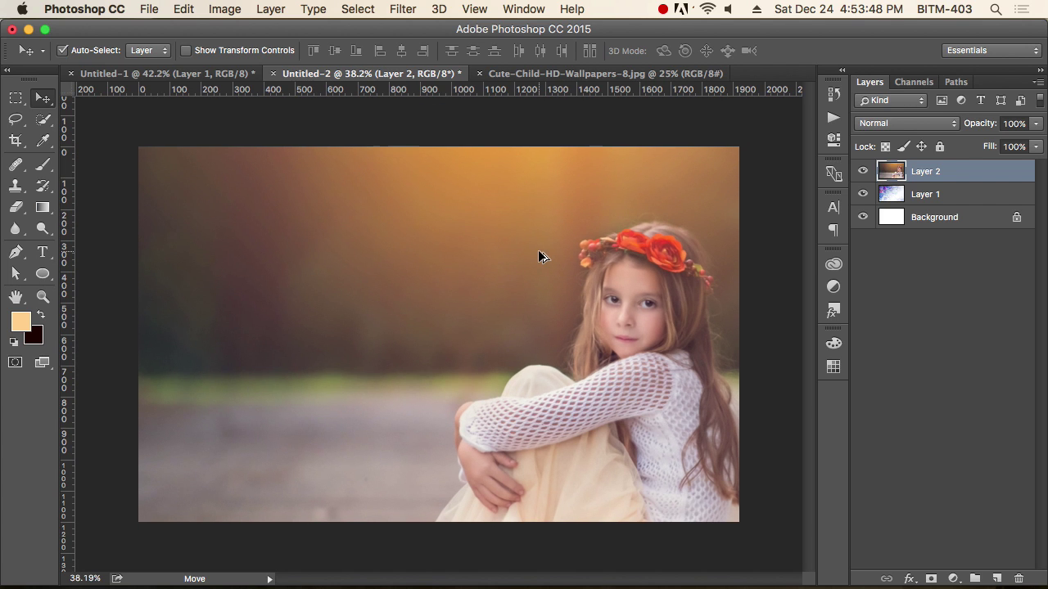
scroll(538, 252, down, 3)
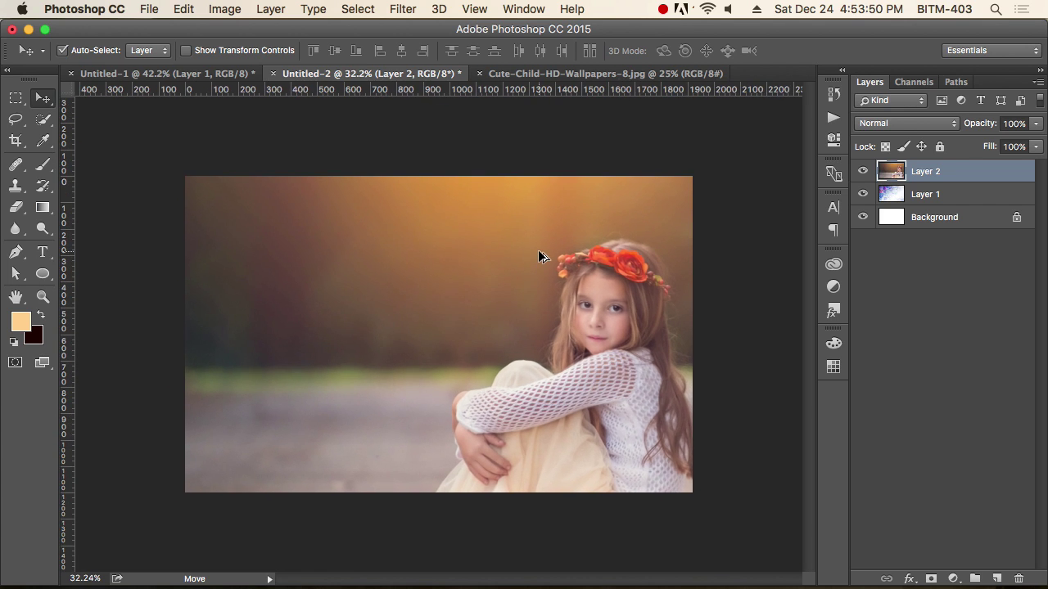
scroll(538, 252, up, 2)
scroll(538, 252, up, 1)
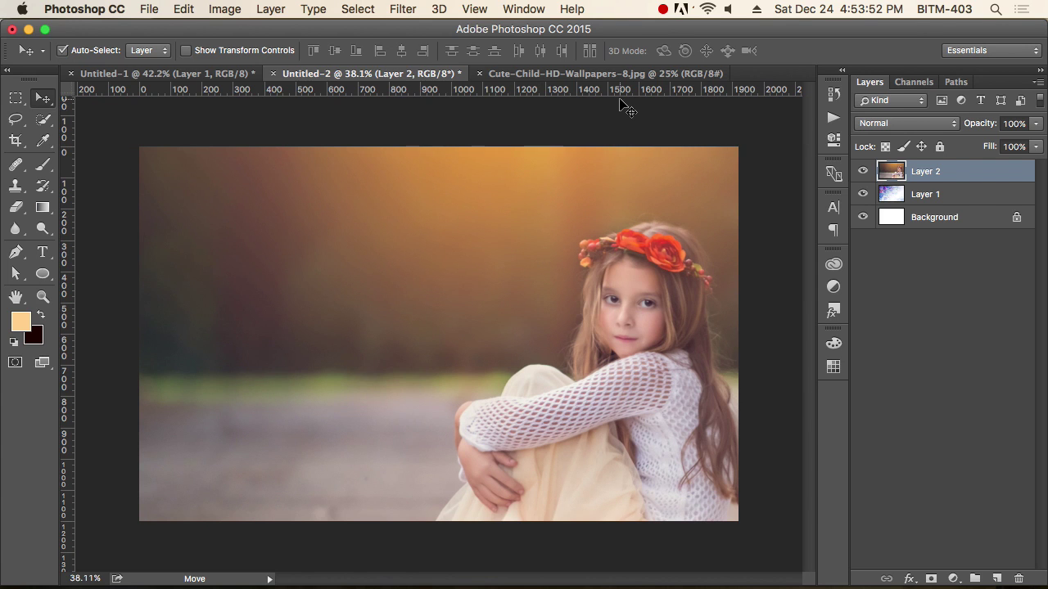
click(606, 73)
scroll(498, 232, down, 1)
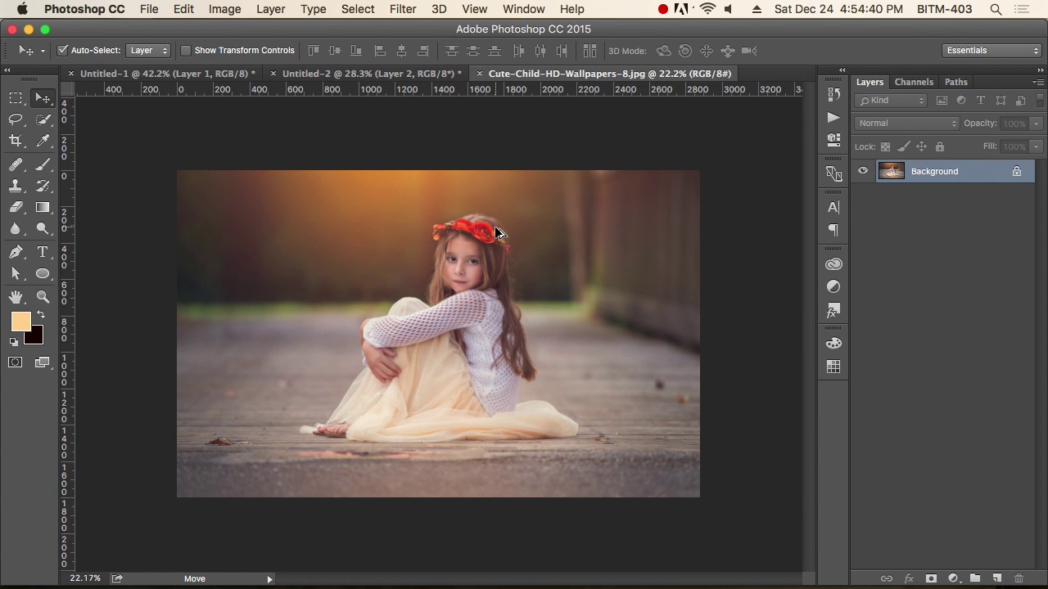
scroll(498, 233, up, 2)
click(401, 75)
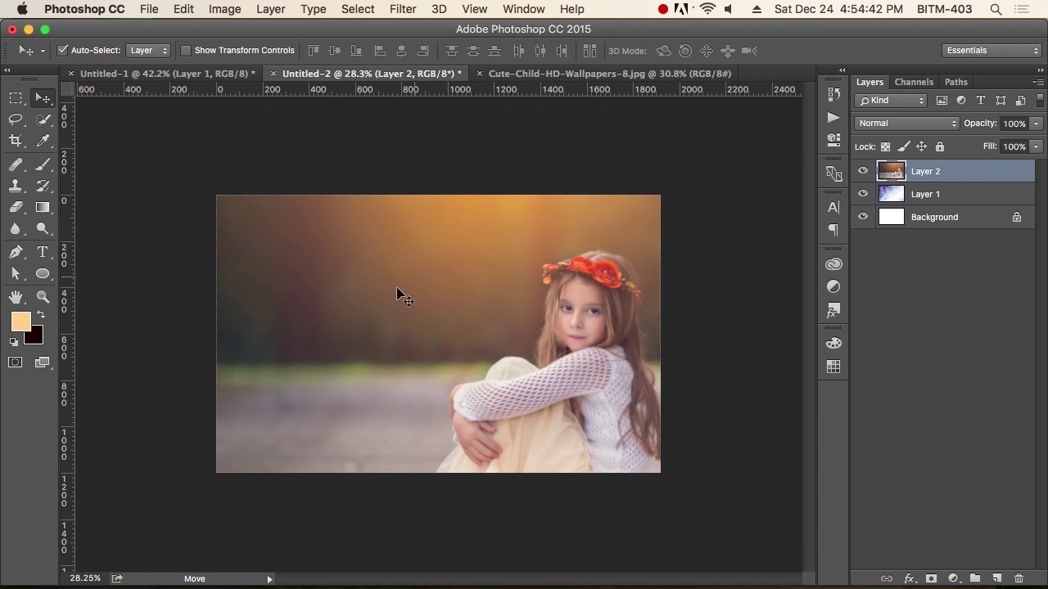
scroll(533, 328, up, 3)
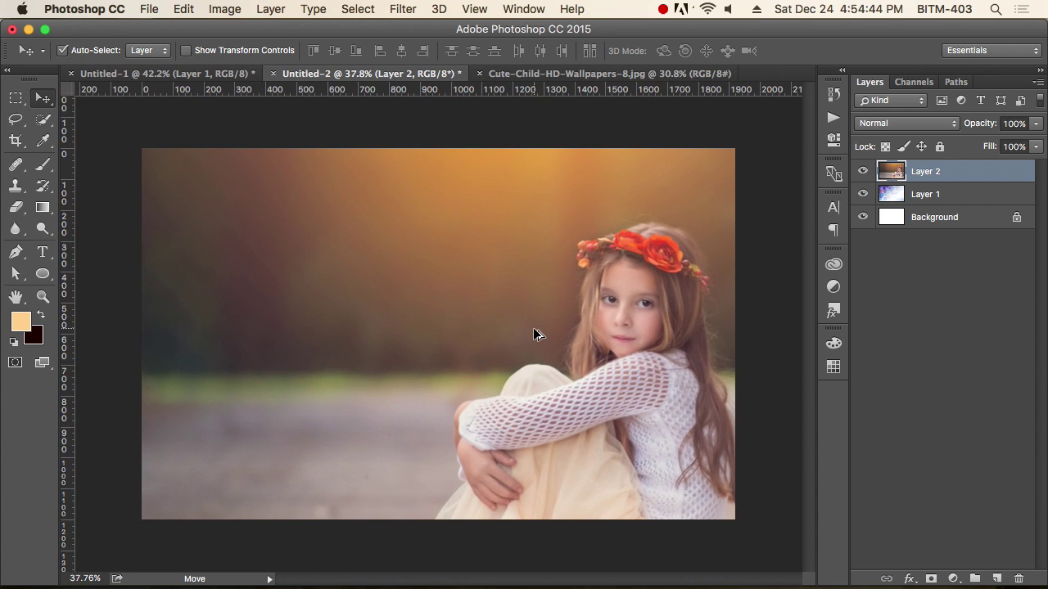
scroll(533, 327, up, 2)
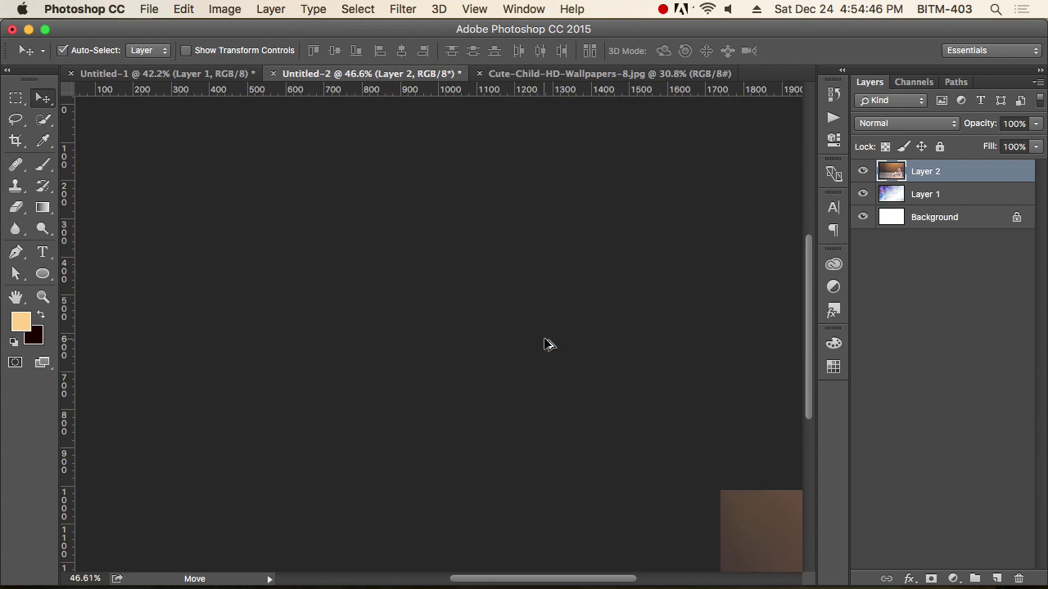
scroll(548, 343, down, 1)
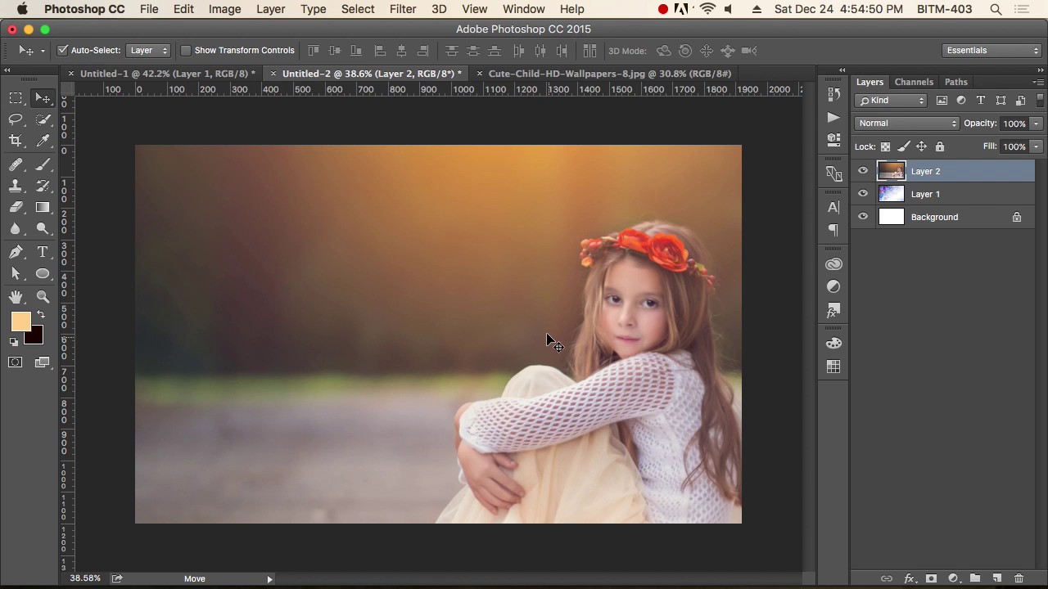
scroll(544, 332, down, 2)
scroll(544, 328, up, 3)
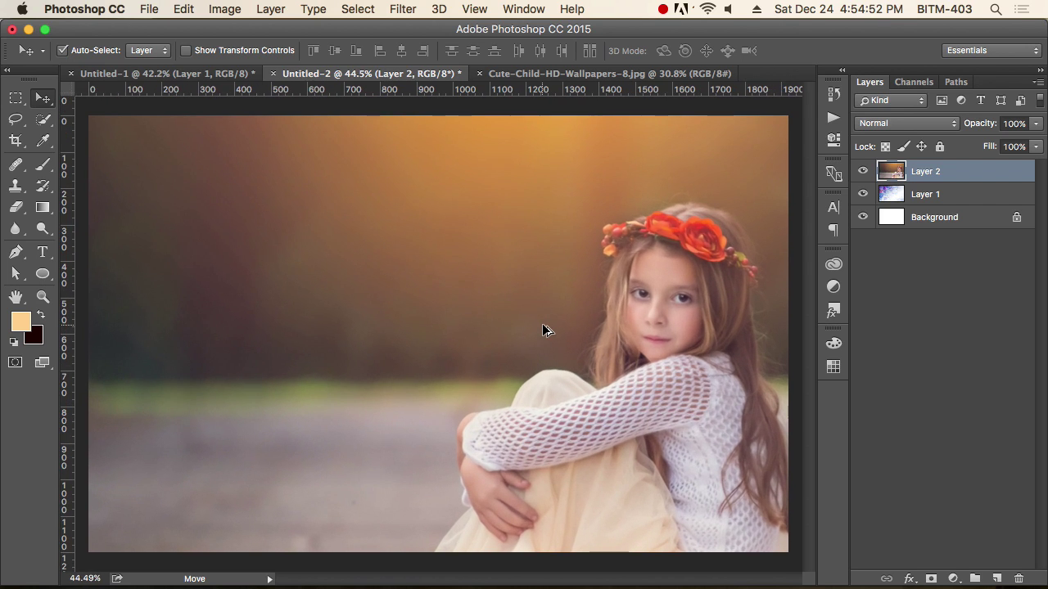
scroll(543, 328, down, 1)
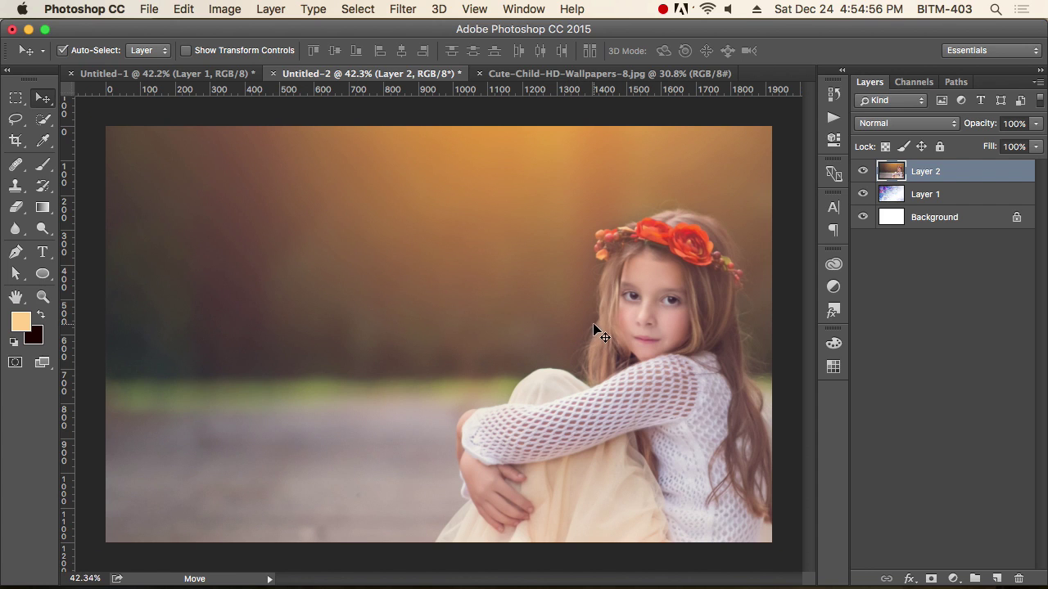
scroll(582, 311, down, 2)
scroll(583, 311, up, 1)
scroll(582, 309, up, 1)
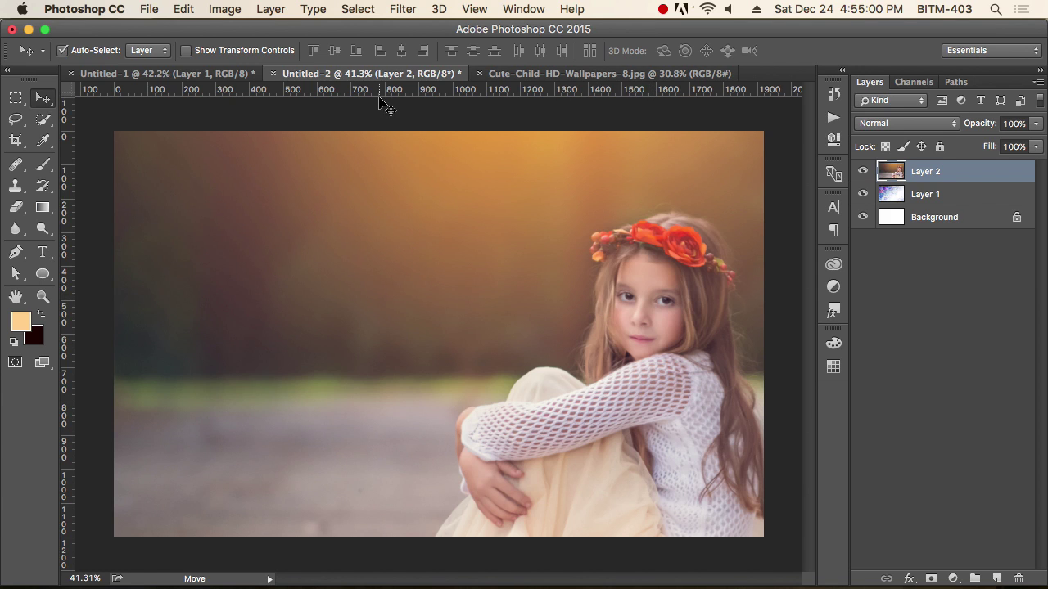
scroll(557, 221, down, 1)
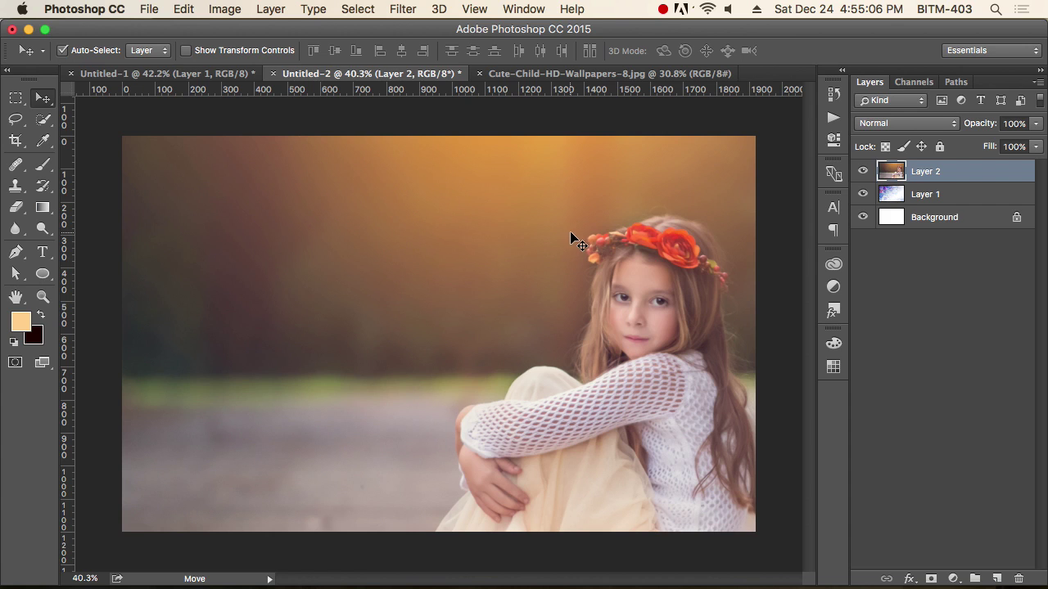
Switch to Finder and open Cute-Baby-Boy-Pictures-HD-Wide.jpg from the Images folder in Adobe Photoshop CC 2015.
key(super+Tab)
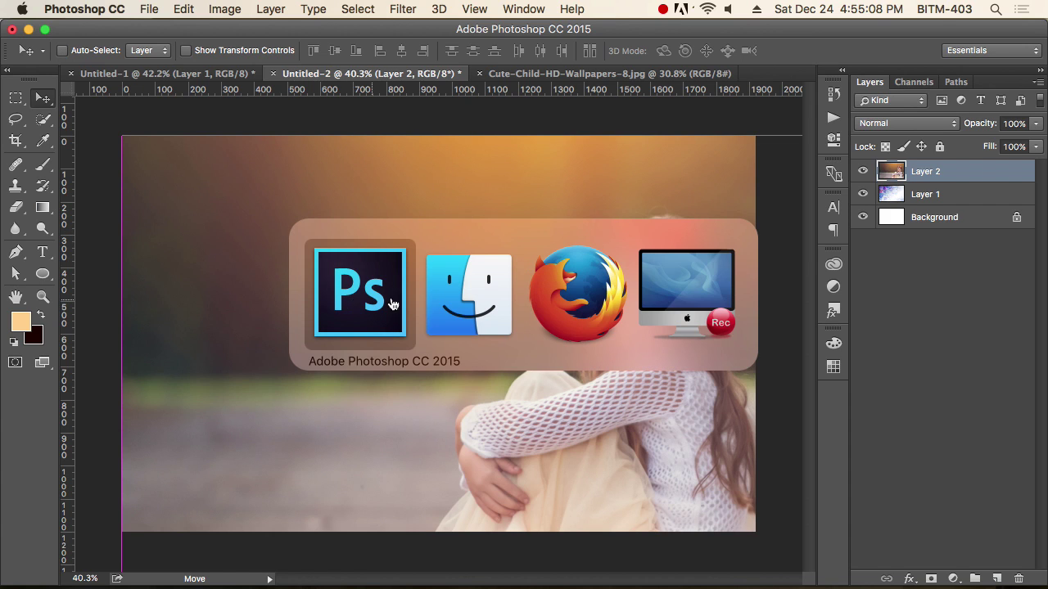
key(super+Tab)
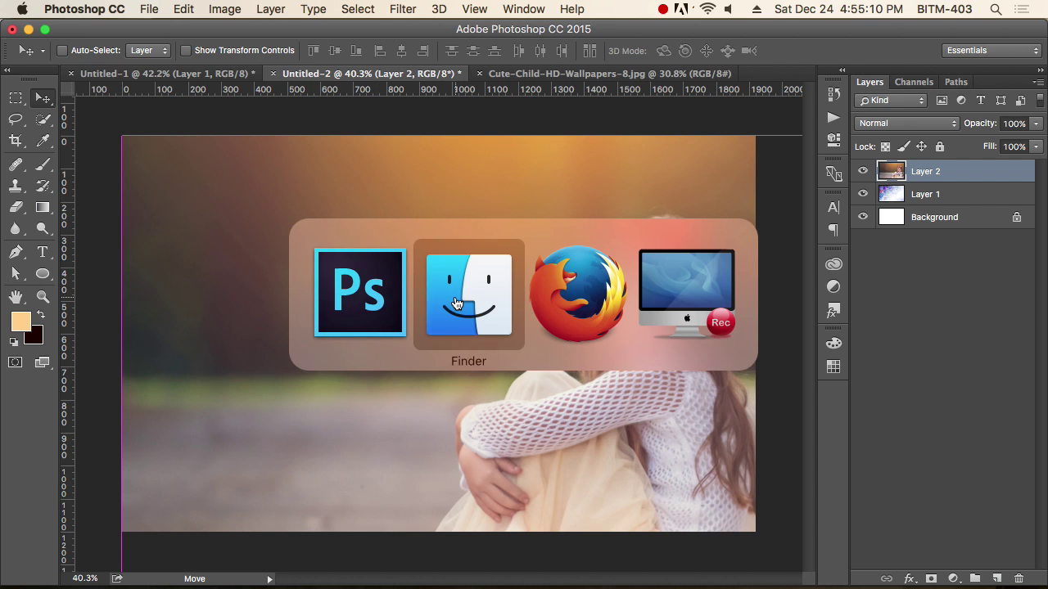
click(646, 210)
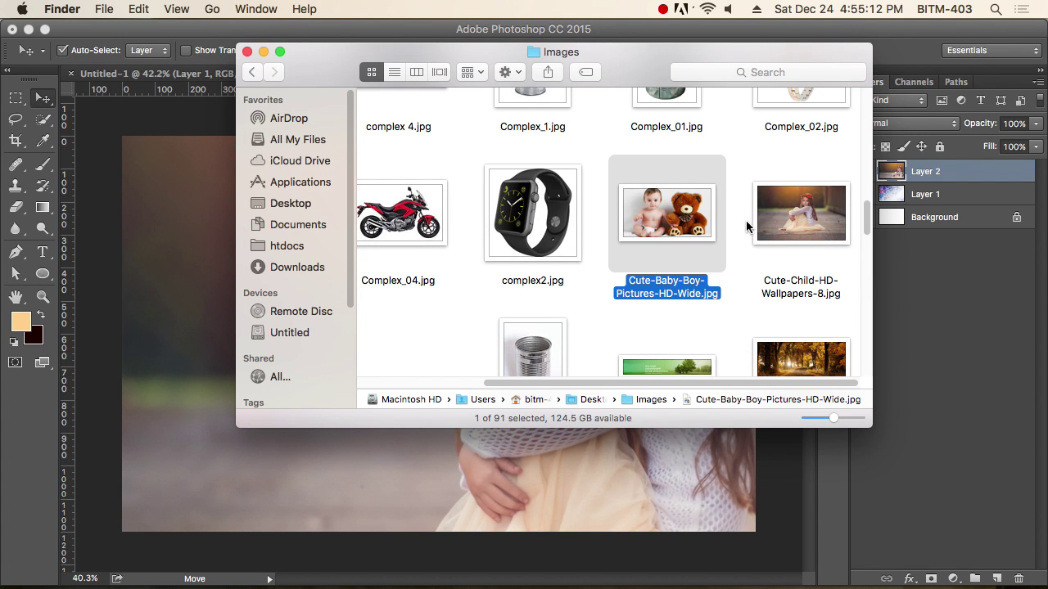
drag(661, 213, 757, 86)
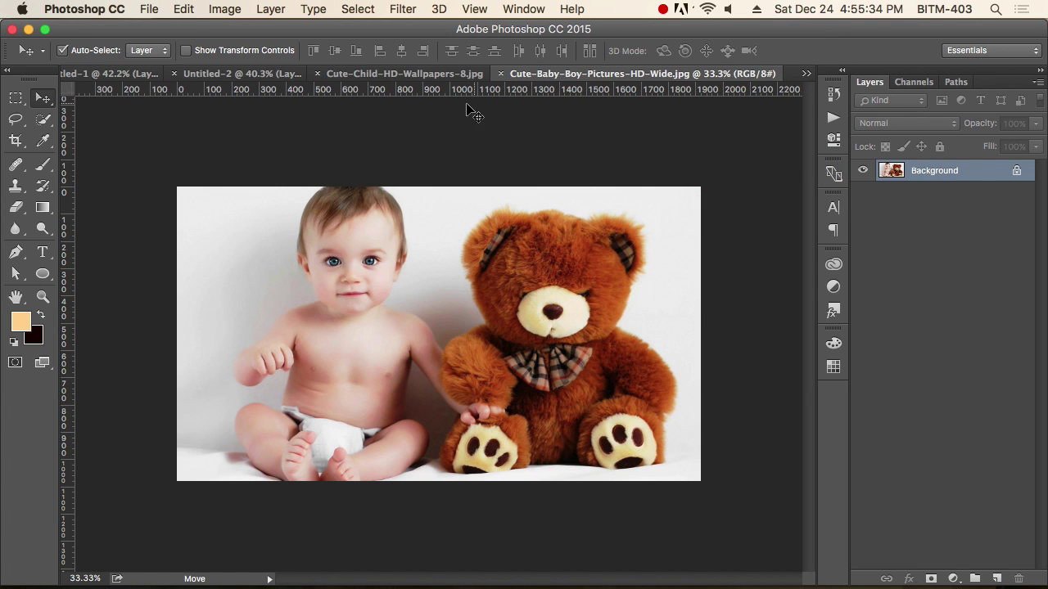
Compare the opened baby photo with the child photo in Cute-Child-HD-Wallpapers-8.jpg.
click(412, 76)
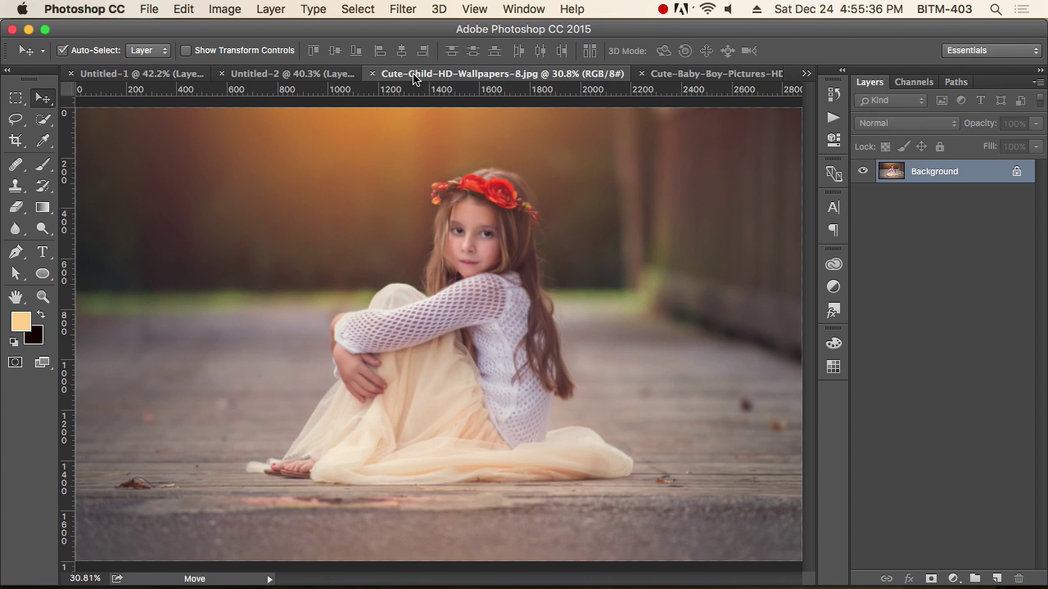
click(681, 78)
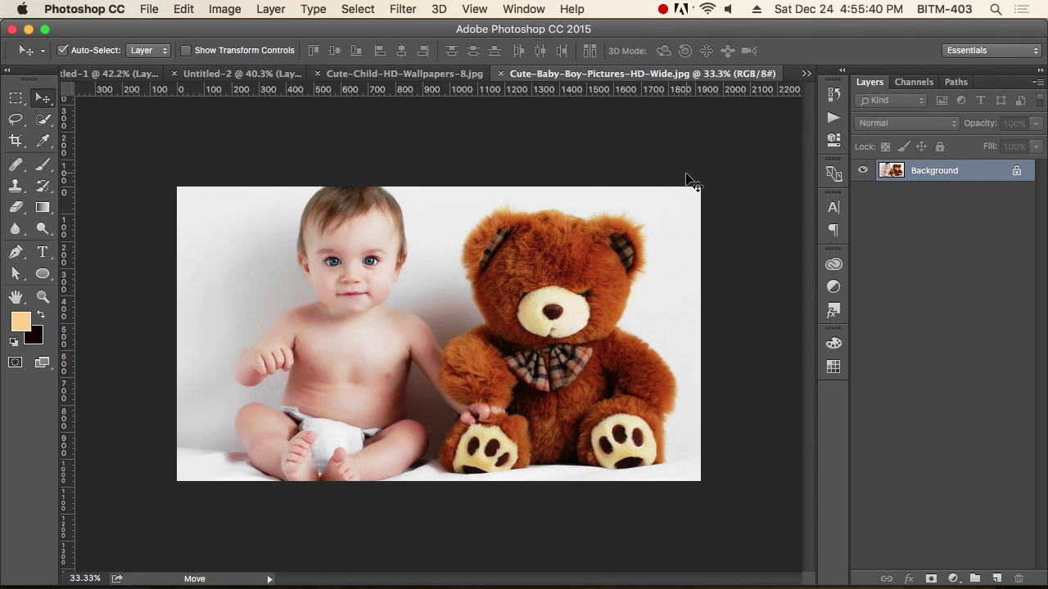
click(351, 77)
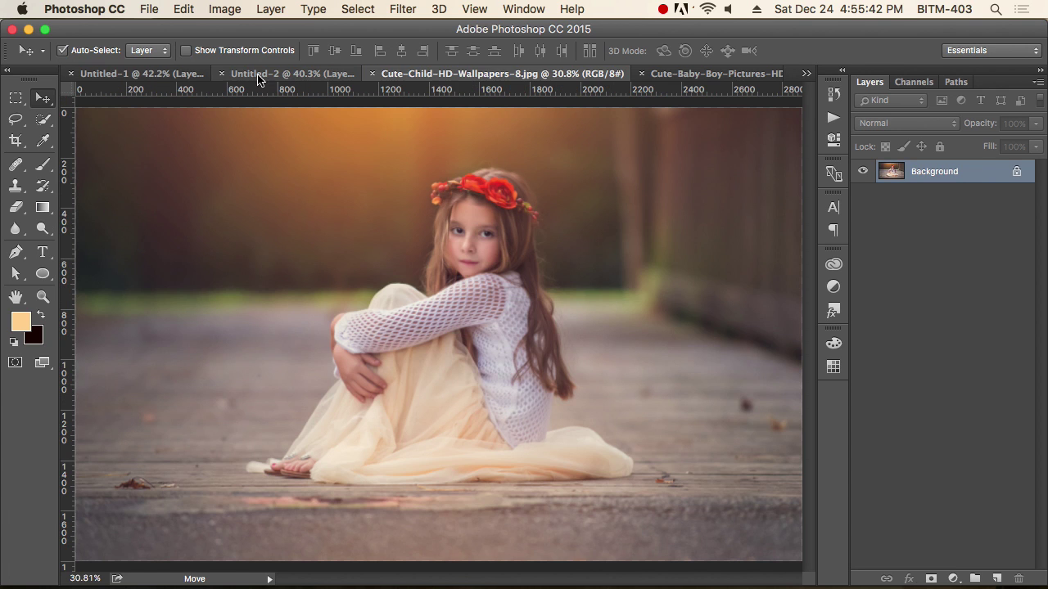
click(319, 76)
click(532, 74)
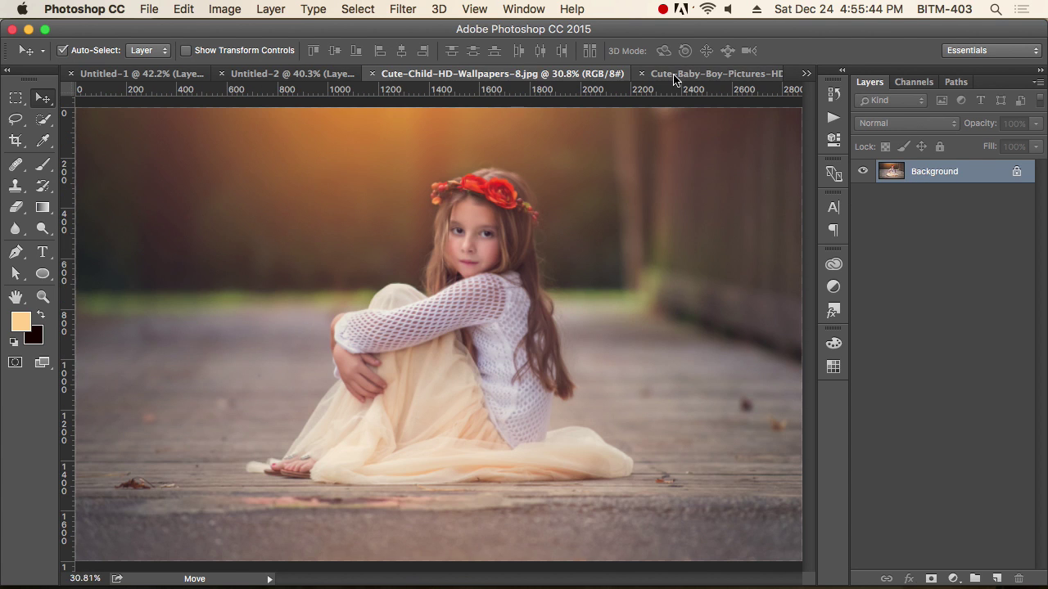
Copy the entire baby photo from Cute-Baby-Boy-Pictures-HD-Wide.jpg and paste it as a new layer into Untitled-1.
click(678, 75)
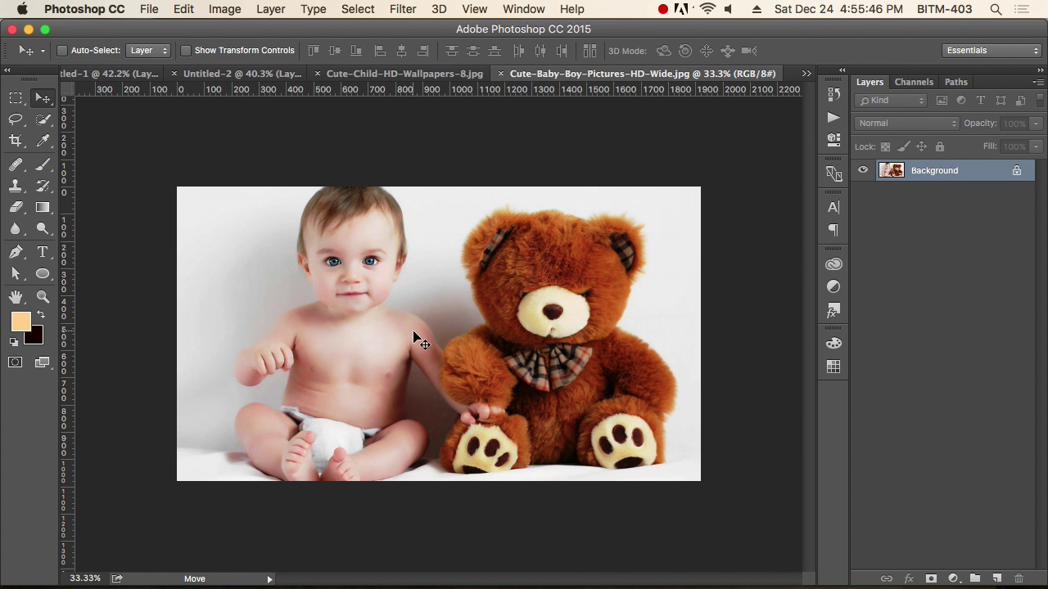
key(super+a)
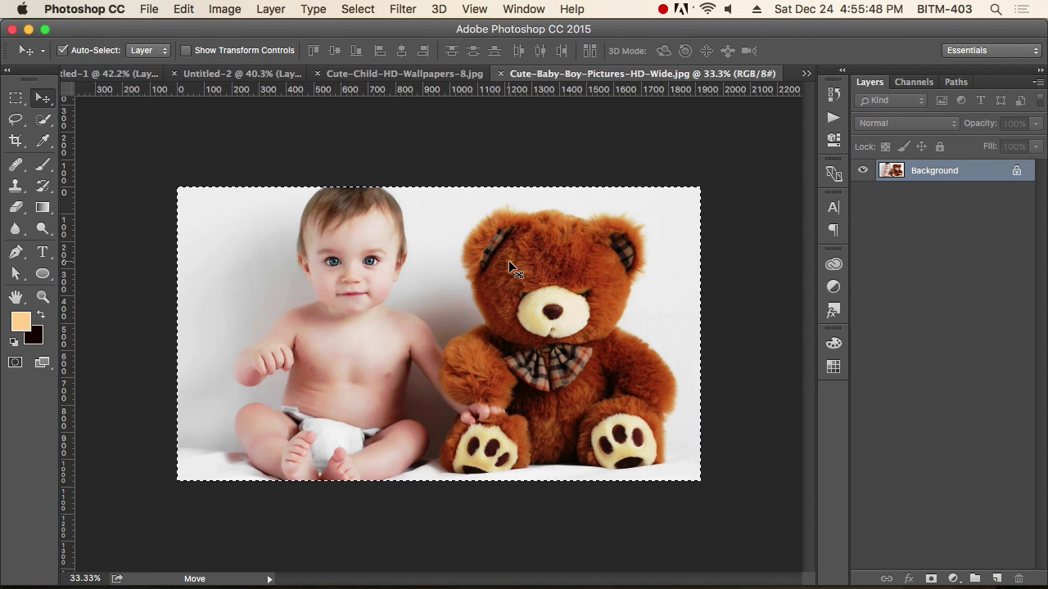
key(super+c)
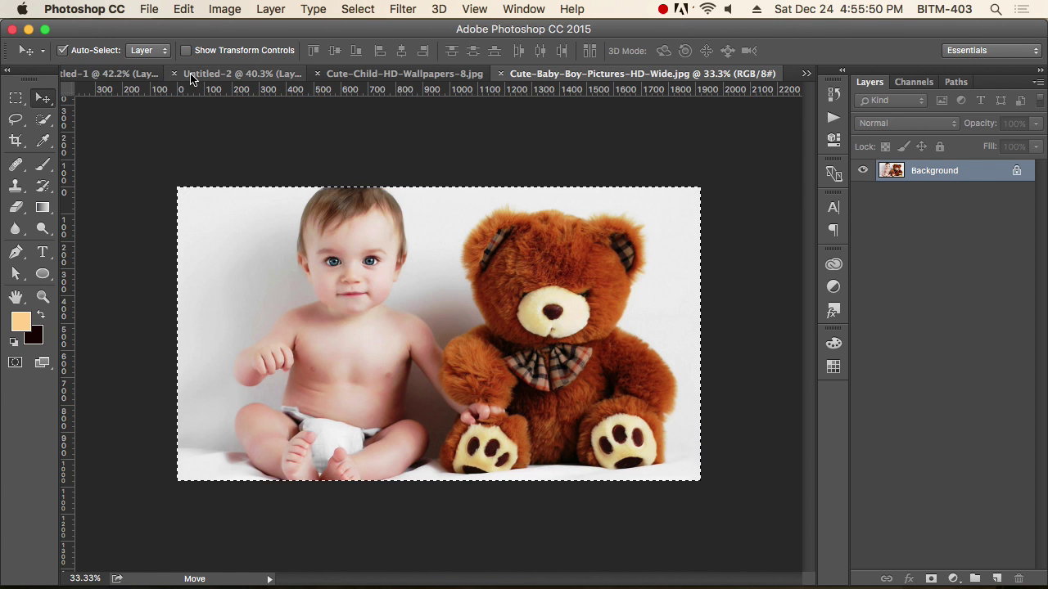
click(191, 75)
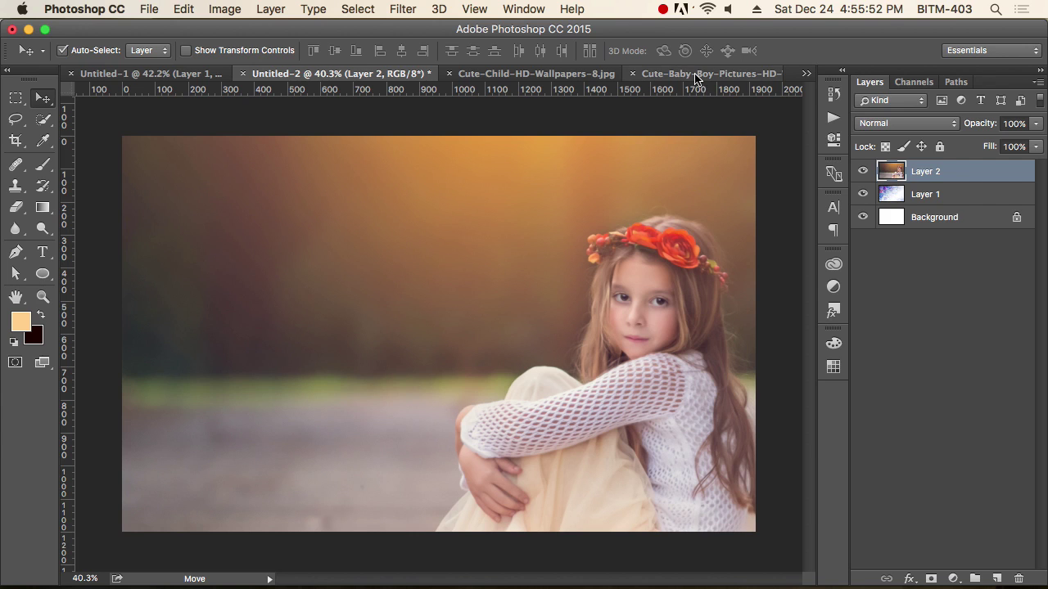
click(124, 75)
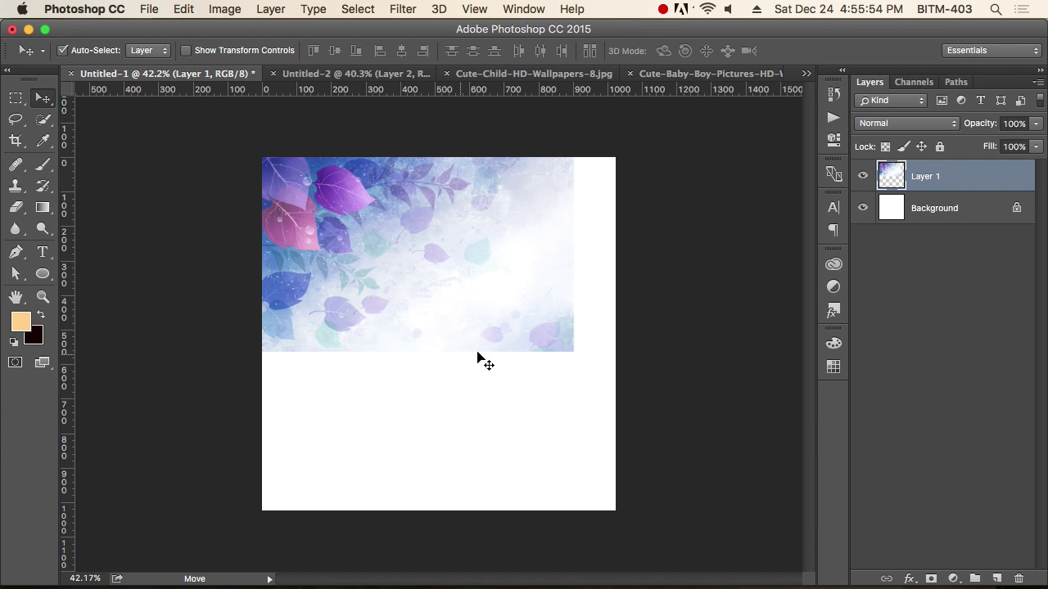
key(super+v)
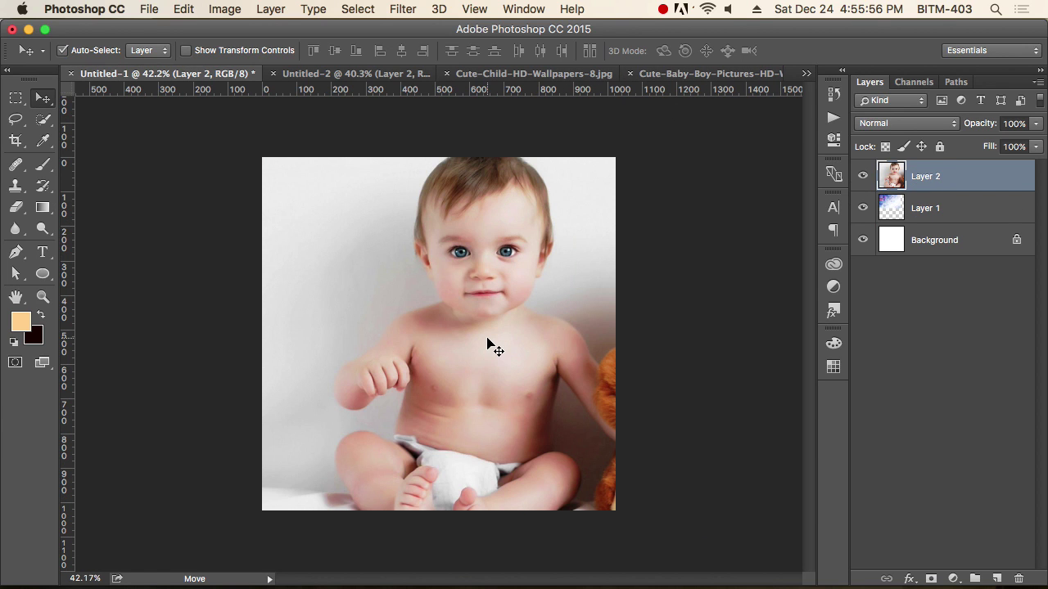
scroll(497, 342, down, 5)
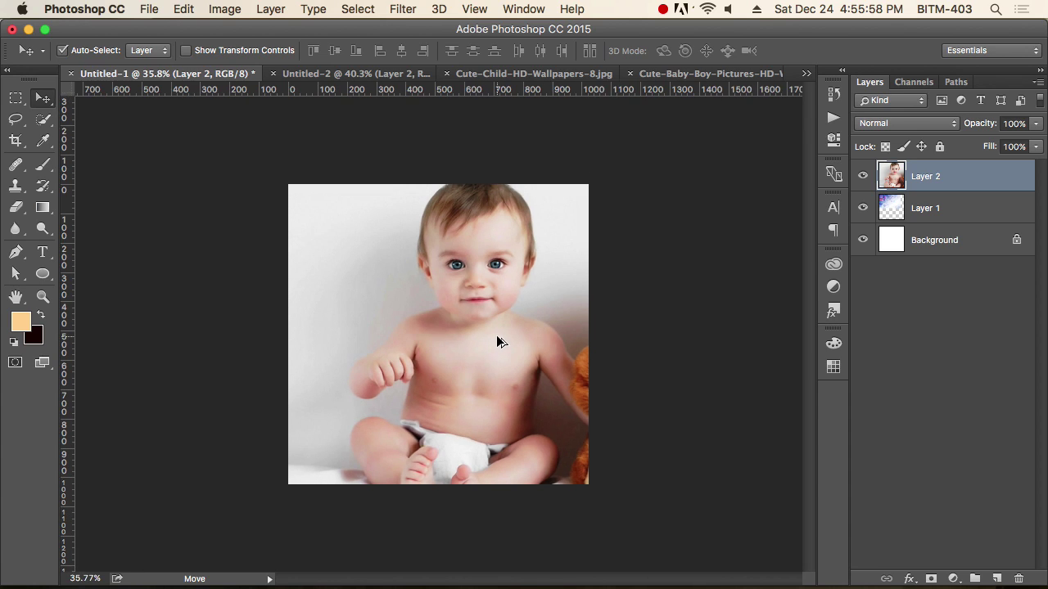